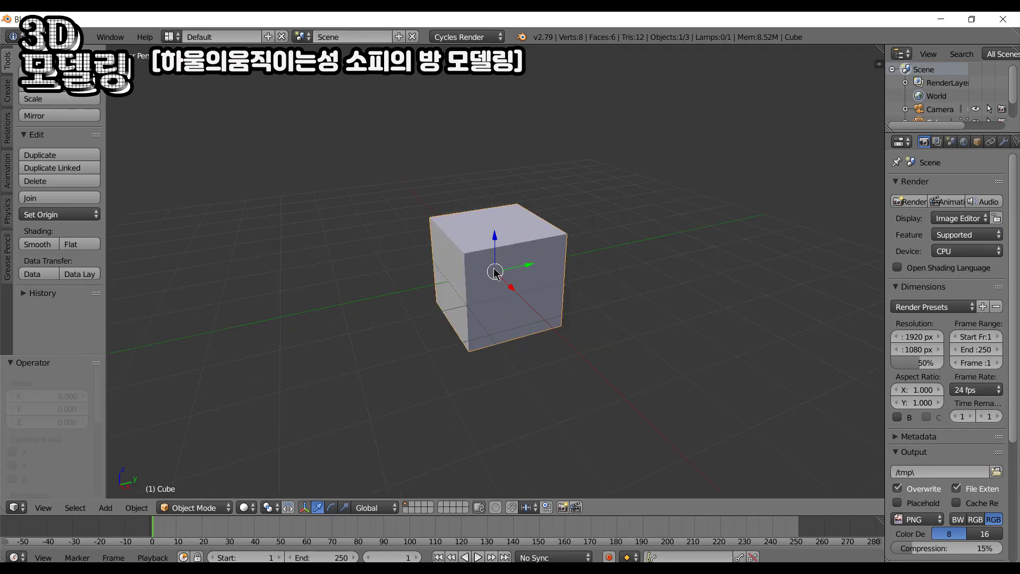
# Show the properties sidebar and return to Object Mode with the floor-and-two-walls mesh.
pyautogui.press('n')
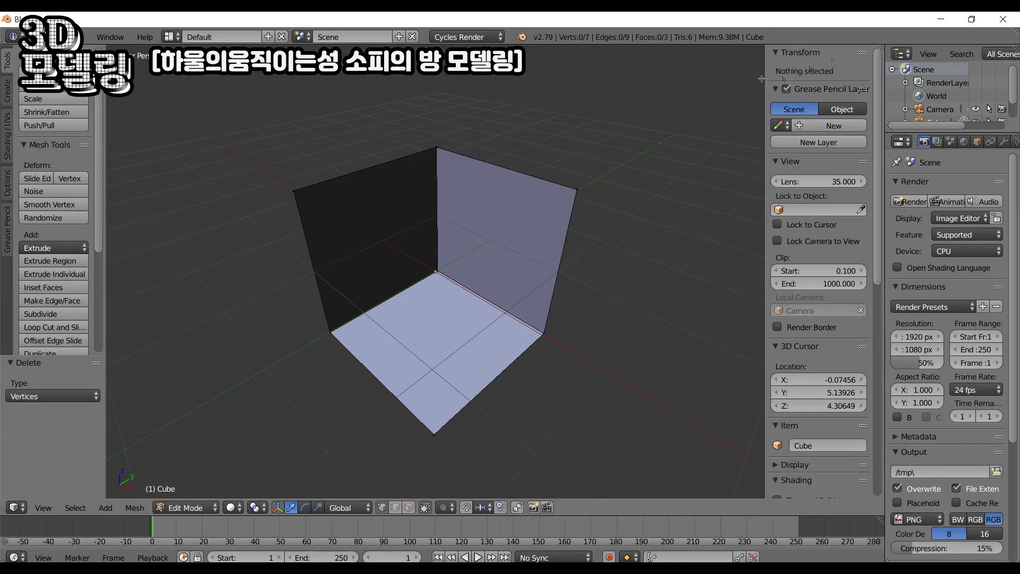
pyautogui.scroll(-5, 951, 287)
pyautogui.scroll(5, 951, 287)
pyautogui.press('Tab')
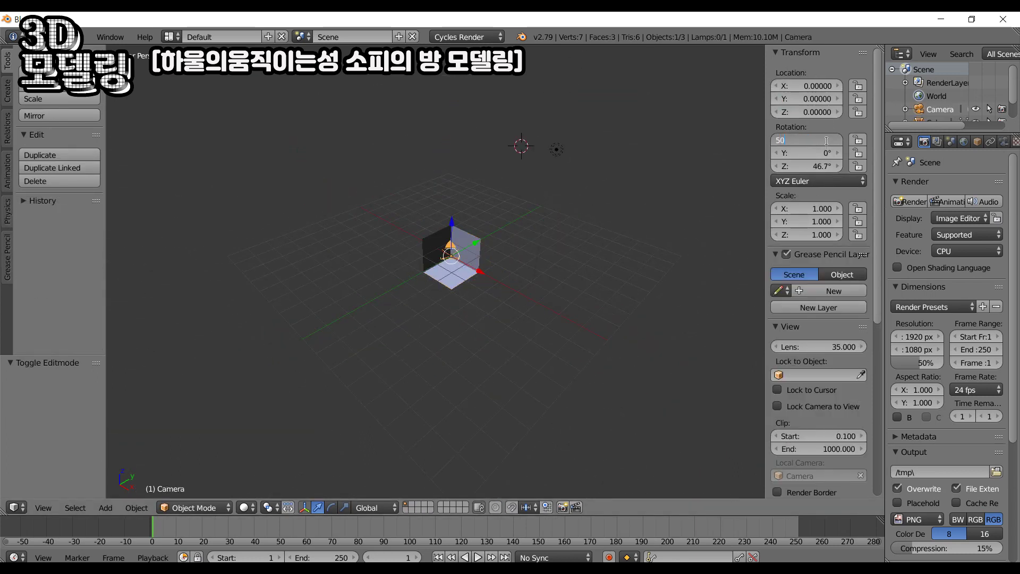
# Set the camera to location 3, -3, 3 and rotation 50/0/45, viewing through an orthographic lens.
pyautogui.click(813, 88)
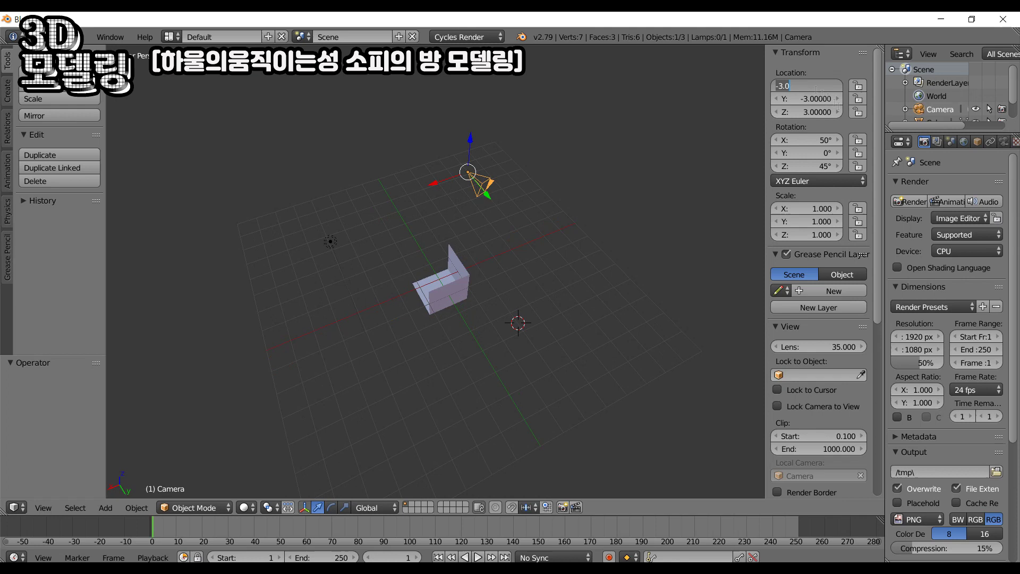
pyautogui.click(1004, 141)
pyautogui.press('KP_0')
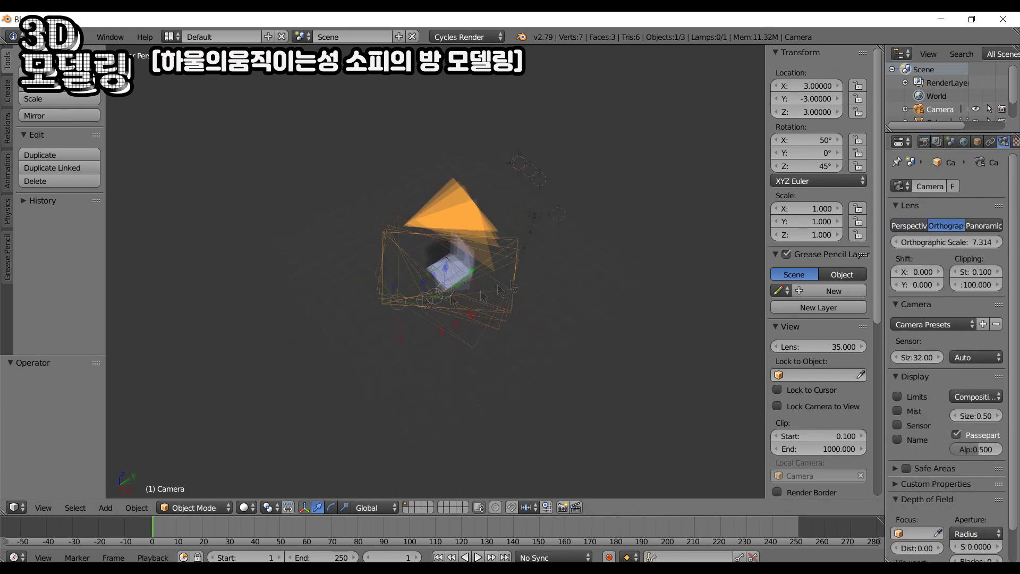
pyautogui.click(506, 262)
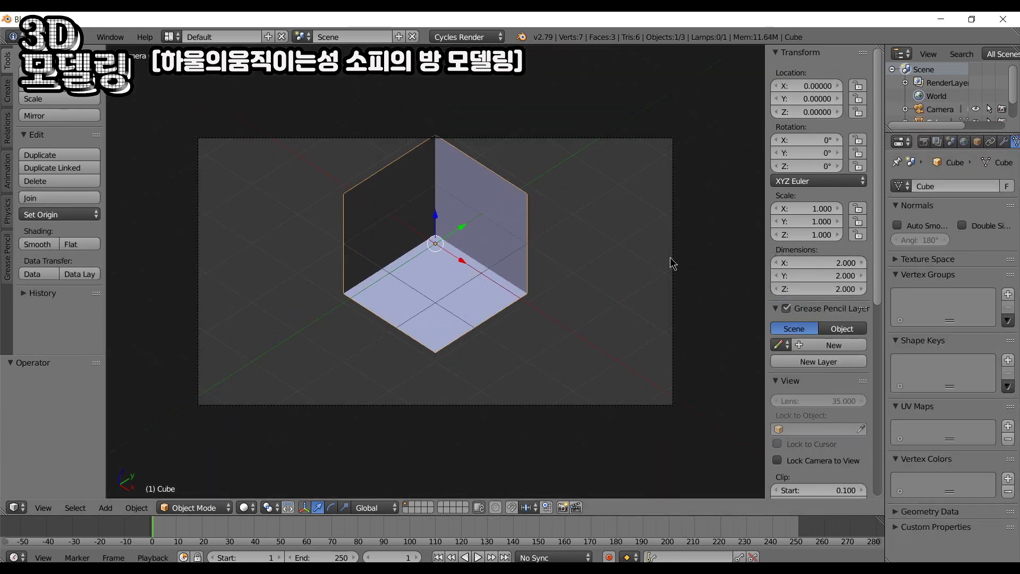
# Raise the camera's orthographic scale to 7.814, shift its framing, and select the room mesh.
pyautogui.click(673, 260)
pyautogui.rightClick(676, 258)
pyautogui.moveTo(951, 242); pyautogui.dragTo(972, 242)
pyautogui.moveTo(917, 285); pyautogui.dragTo(930, 285)
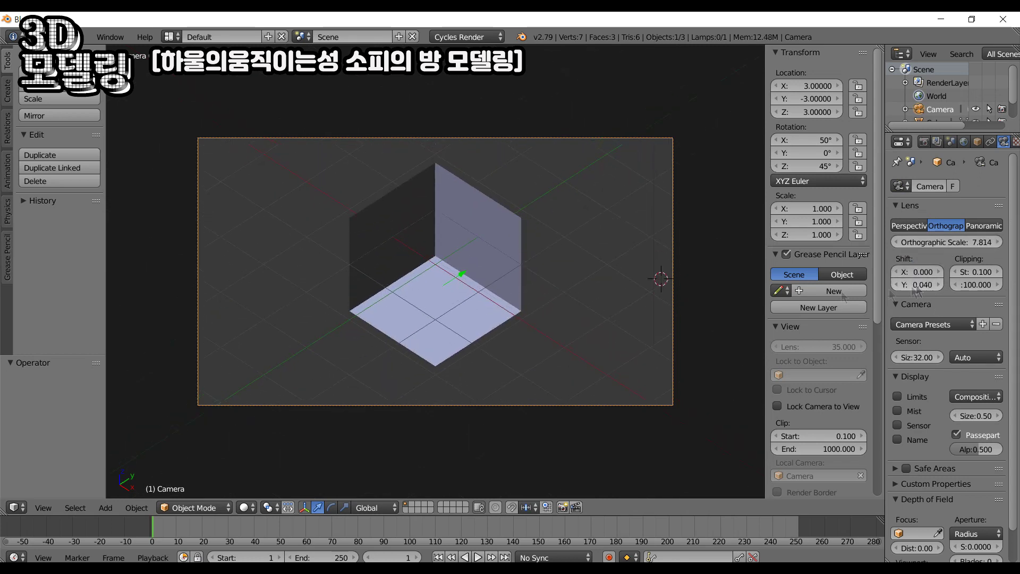
pyautogui.rightClick(474, 299)
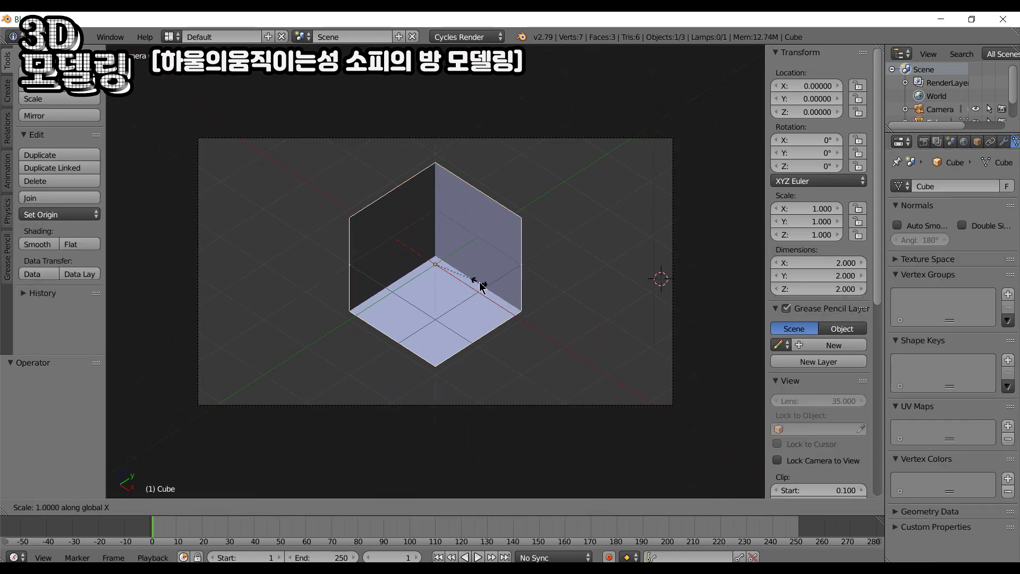
# Stretch the room to 1.492 along Y and 1.080 along X.
pyautogui.press('y')
pyautogui.click(507, 282)
pyautogui.press('s')
pyautogui.press('x')
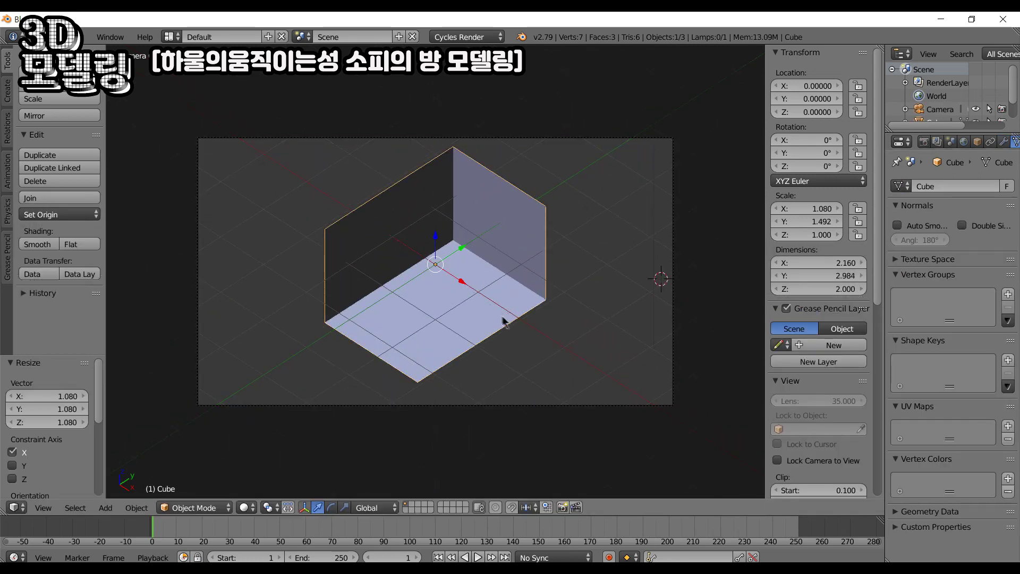
# Add a Solidify modifier to the room with -0.056 thickness and Even Thickness.
pyautogui.click(951, 186)
pyautogui.click(691, 371)
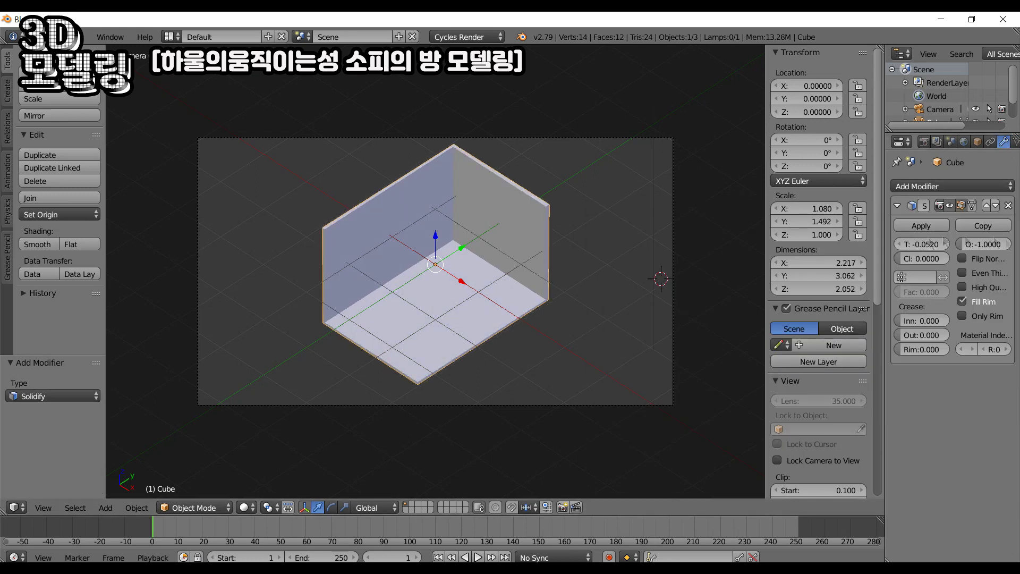
pyautogui.scroll(4, 371, 267)
pyautogui.scroll(-1, 539, 314)
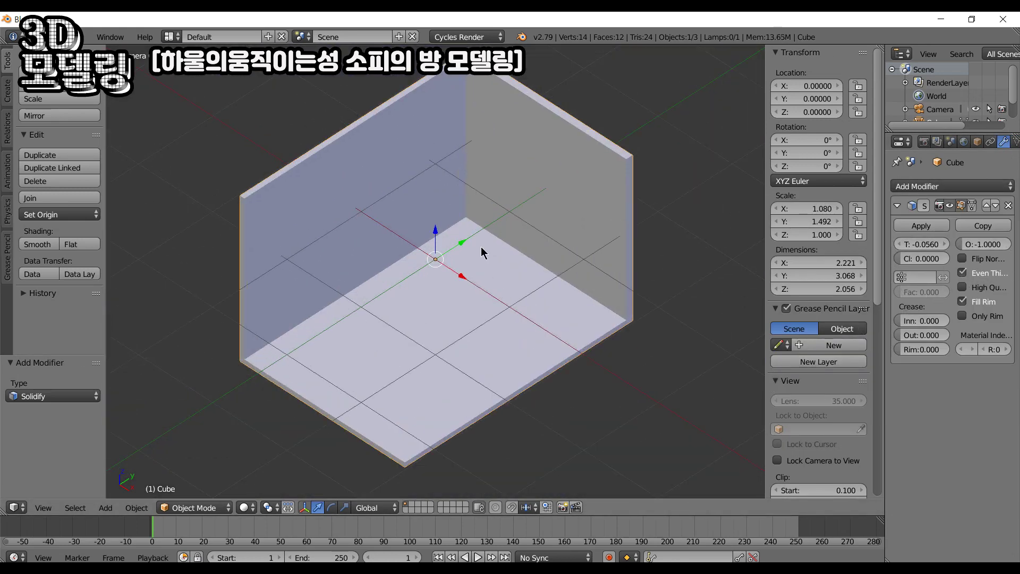
pyautogui.press('Tab')
pyautogui.press('Tab')
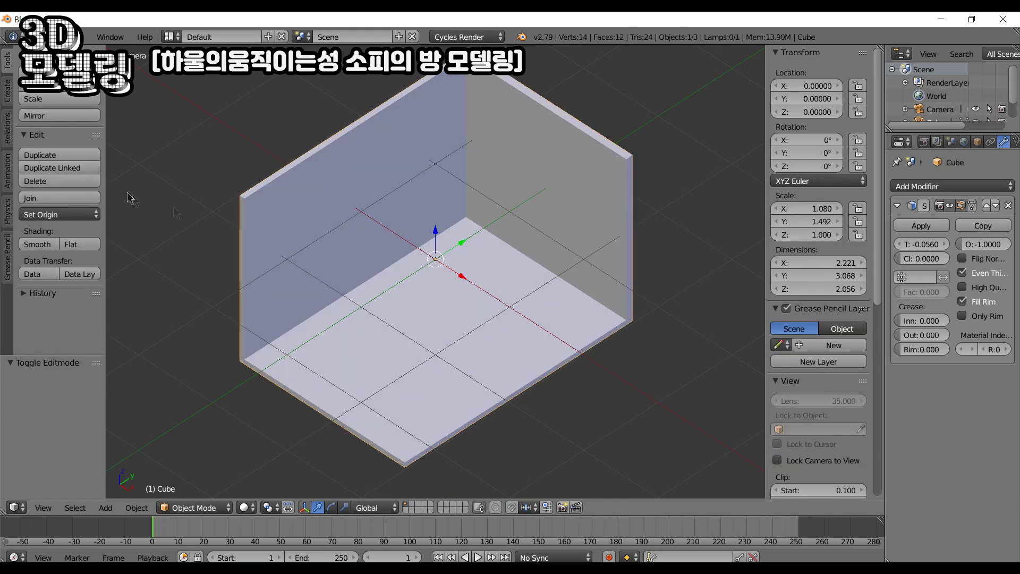
# Add a cube and scale it to 0.429, then 1.092 along Y and 0.045 along Z, forming a flat slab.
pyautogui.click(7, 91)
pyautogui.click(59, 98)
pyautogui.scroll(-3, 553, 296)
pyautogui.press('s')
pyautogui.click(485, 301)
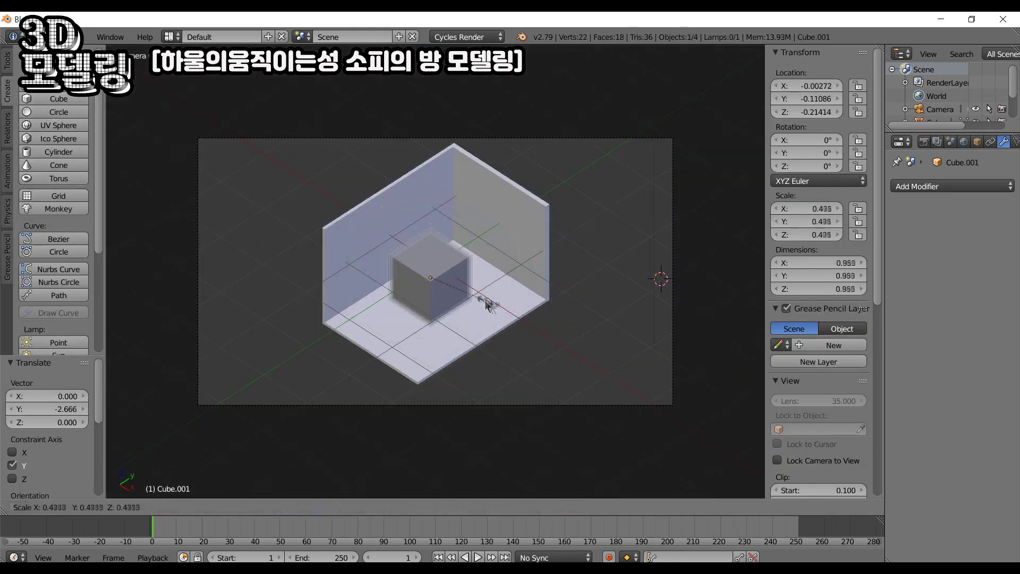
pyautogui.press('s')
pyautogui.press('x')
pyautogui.press('y')
pyautogui.click(532, 250)
pyautogui.press('s')
pyautogui.press('z')
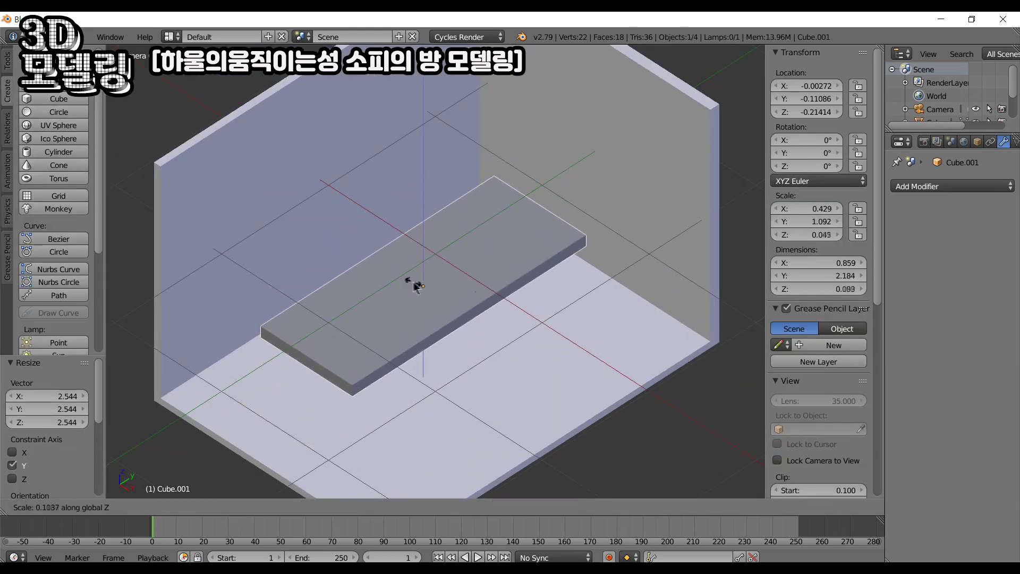
# Move the slab along X and then along Y toward the back wall.
pyautogui.scroll(3, 417, 305)
pyautogui.moveTo(417, 305); pyautogui.dragTo(372, 229, button='middle')
pyautogui.press('g')
pyautogui.press('x')
pyautogui.click(340, 229)
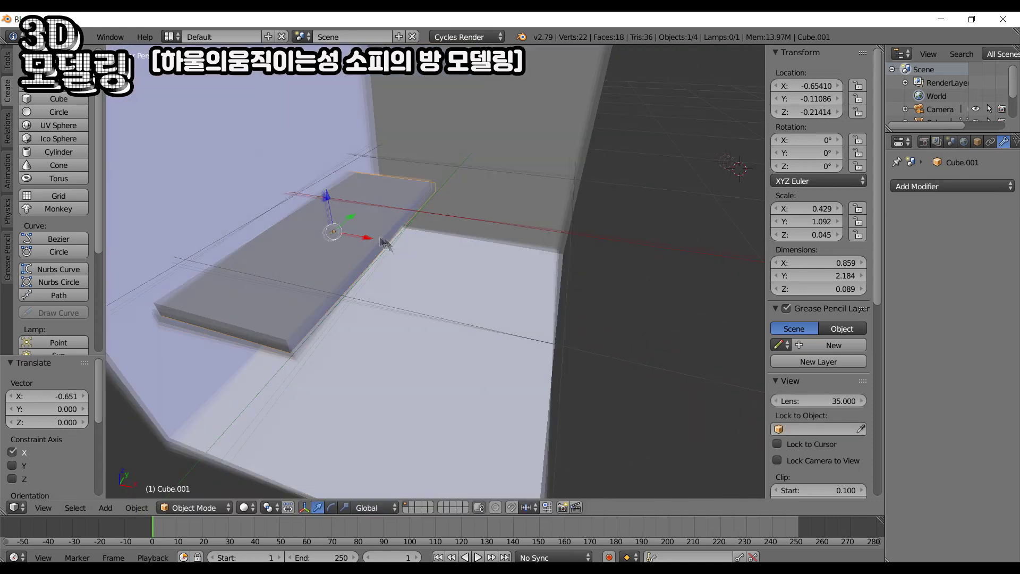
pyautogui.scroll(2, 425, 186)
pyautogui.press('g')
pyautogui.click(482, 134)
# Nudge the slab along X so it sits against the left wall.
pyautogui.moveTo(482, 133)
pyautogui.mouseDown(button='middle')
pyautogui.moveTo(396, 187)
pyautogui.moveTo(497, 215)
pyautogui.mouseUp(button='middle')
pyautogui.scroll(3, 358, 255)
pyautogui.press('g')
pyautogui.click(366, 165)
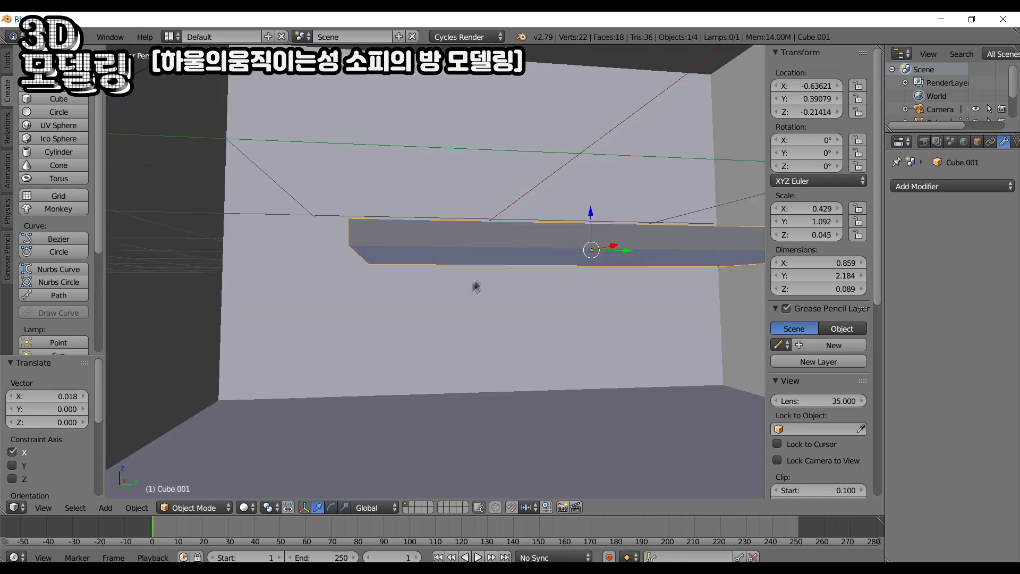
pyautogui.moveTo(476, 287)
pyautogui.mouseDown(button='middle')
pyautogui.moveTo(471, 344)
pyautogui.moveTo(409, 387)
pyautogui.moveTo(519, 349)
pyautogui.mouseUp(button='middle')
pyautogui.press('g')
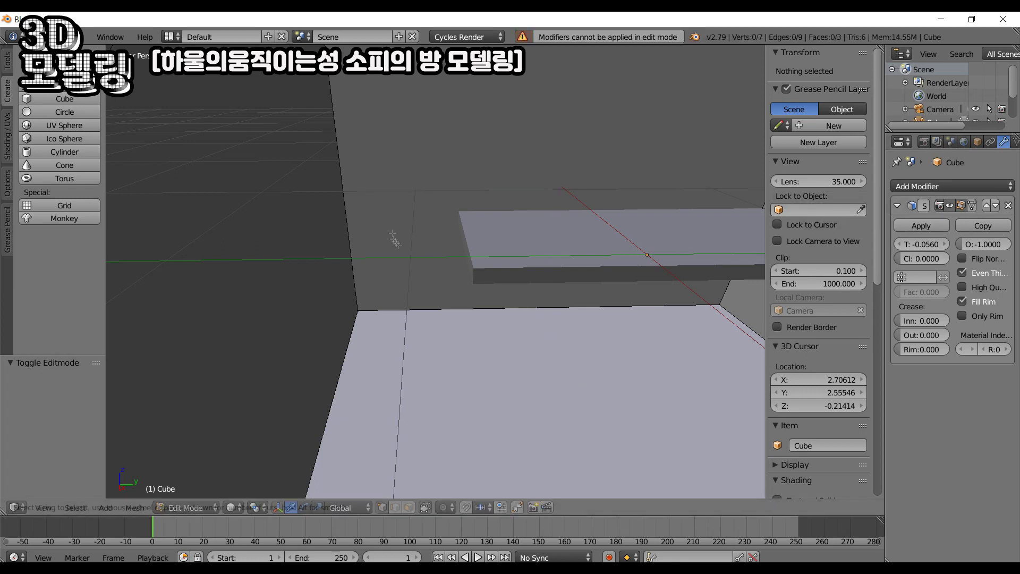
# Add a loop cut across the room's wall and slide it slightly along Y.
pyautogui.scroll(-5, 435, 266)
pyautogui.moveTo(436, 266); pyautogui.dragTo(435, 186, button='middle')
pyautogui.hotkey('ctrl', 'r')
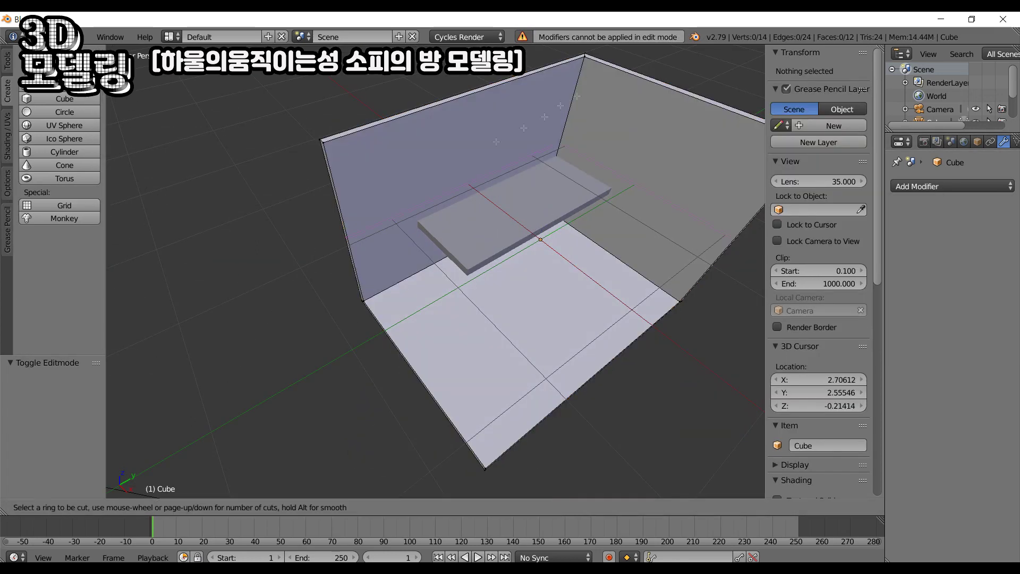
pyautogui.click(420, 159)
pyautogui.click(430, 116)
pyautogui.moveTo(429, 116); pyautogui.dragTo(478, 266, button='middle')
pyautogui.scroll(3, 479, 266)
pyautogui.moveTo(489, 309); pyautogui.dragTo(508, 360)
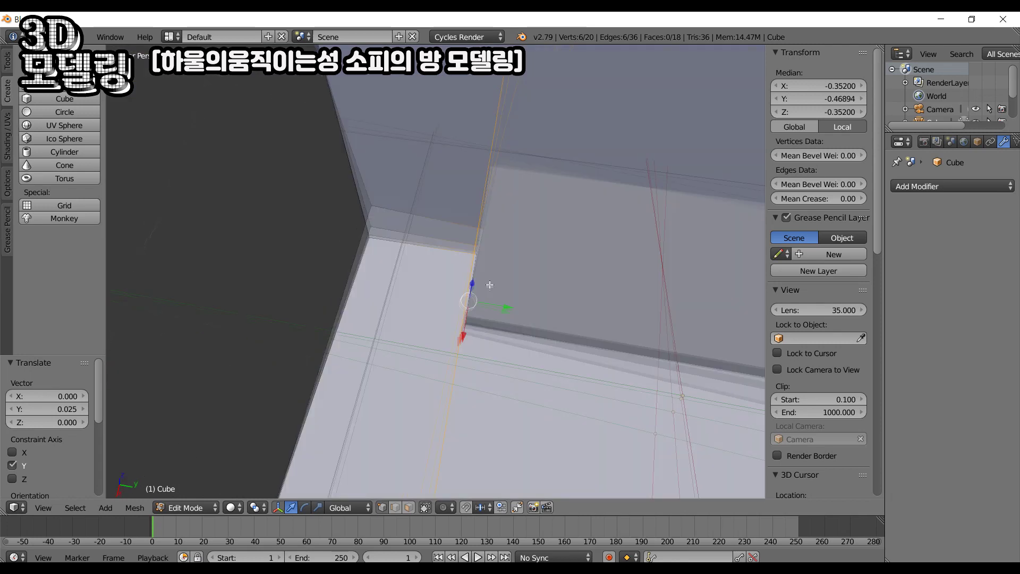
pyautogui.moveTo(509, 360); pyautogui.dragTo(508, 360, button='middle')
# Extrude the left wall face 0.848 into a thick protruding block.
pyautogui.click(408, 507)
pyautogui.rightClick(341, 213)
pyautogui.press('e')
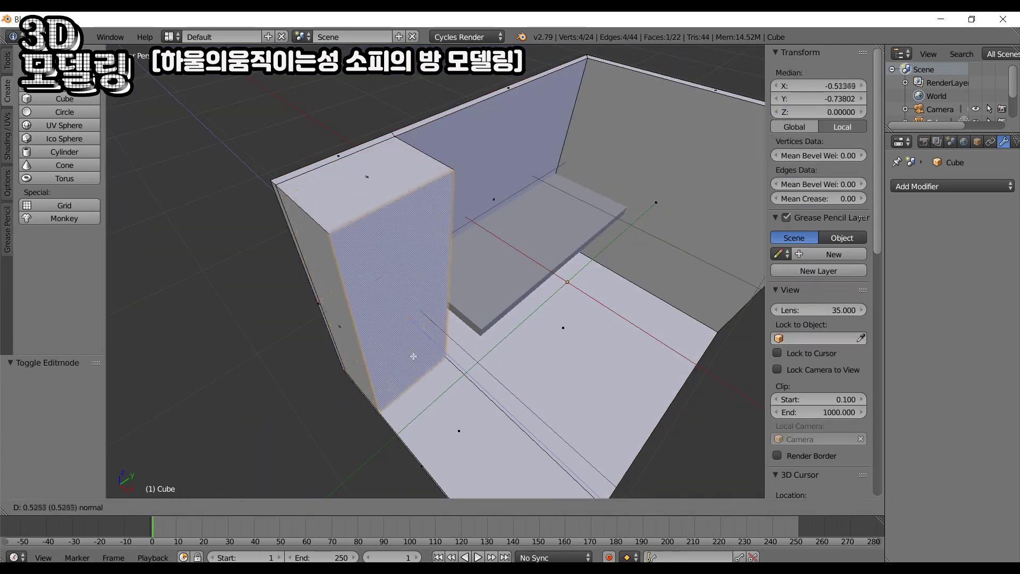
pyautogui.click(419, 337)
pyautogui.moveTo(419, 337); pyautogui.dragTo(498, 361, button='middle')
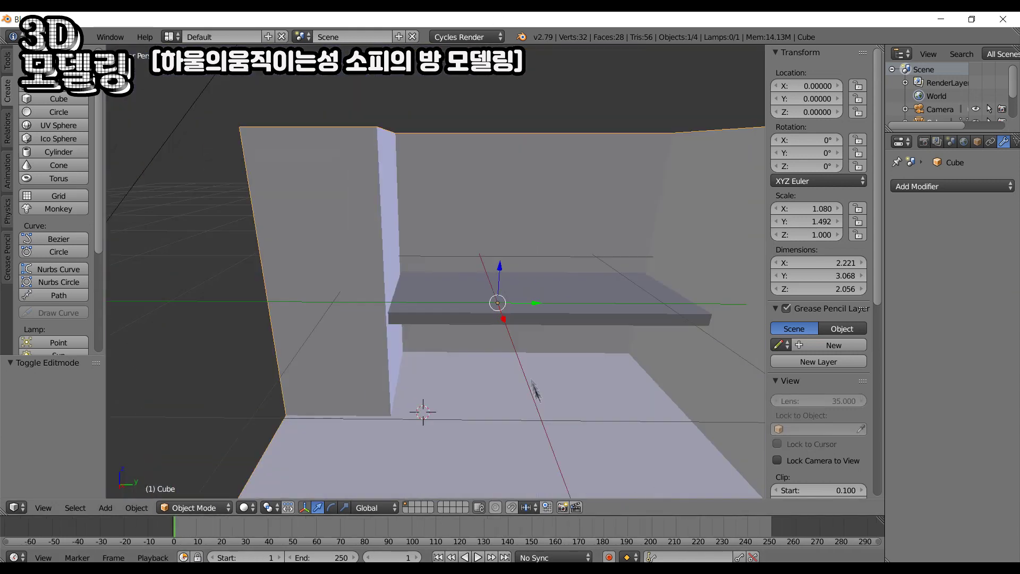
# Thin the shelf slab, then paste a copy and raise it 0.863 along Z.
pyautogui.click(495, 310)
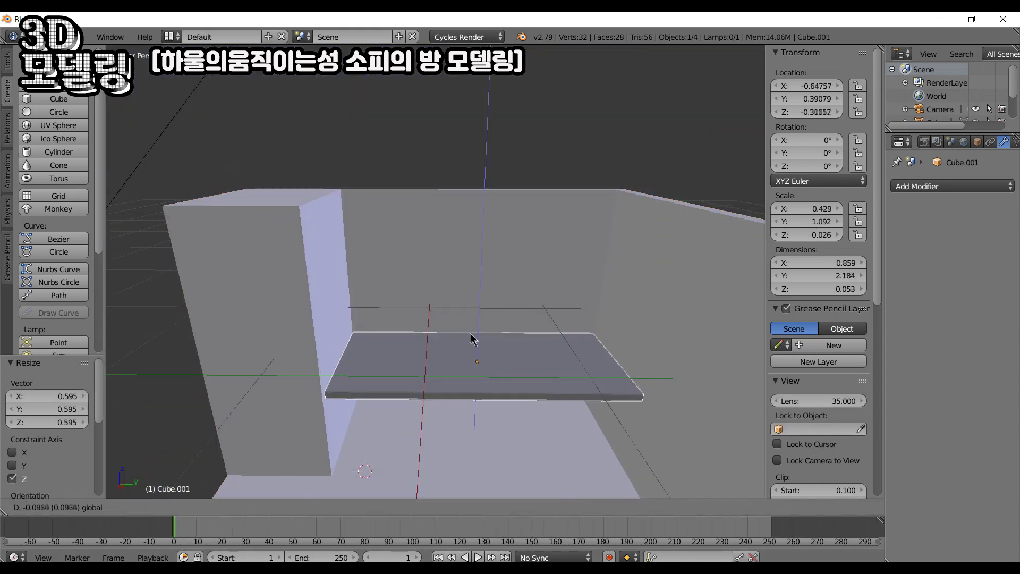
pyautogui.hotkey('ctrl', 'c')
pyautogui.hotkey('ctrl', 'v')
pyautogui.press('g')
pyautogui.press('z')
pyautogui.click(483, 337)
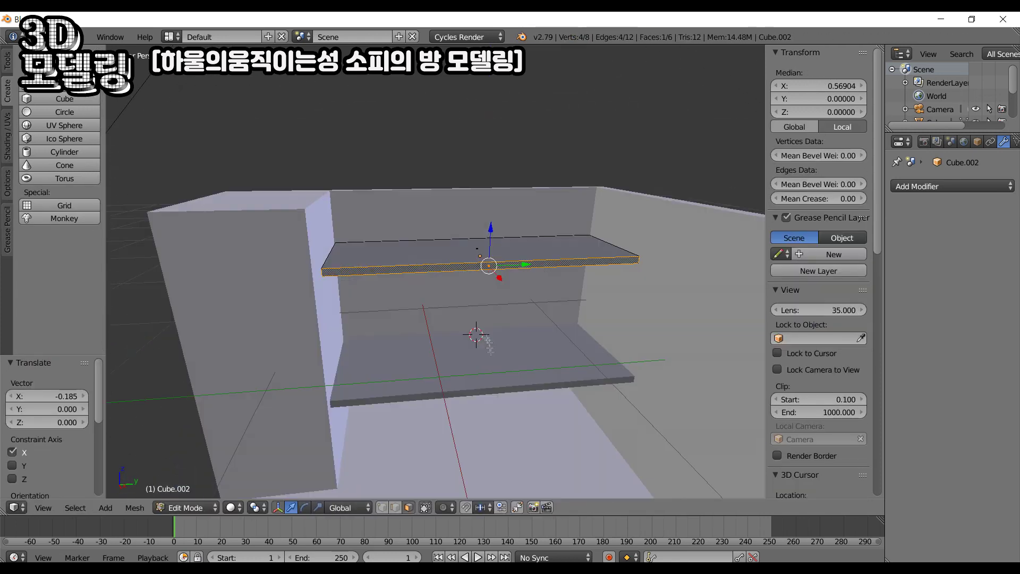
# Add several loop cuts across the copied shelf to divide it into four sections.
pyautogui.hotkey('ctrl', 'r')
pyautogui.click(461, 364)
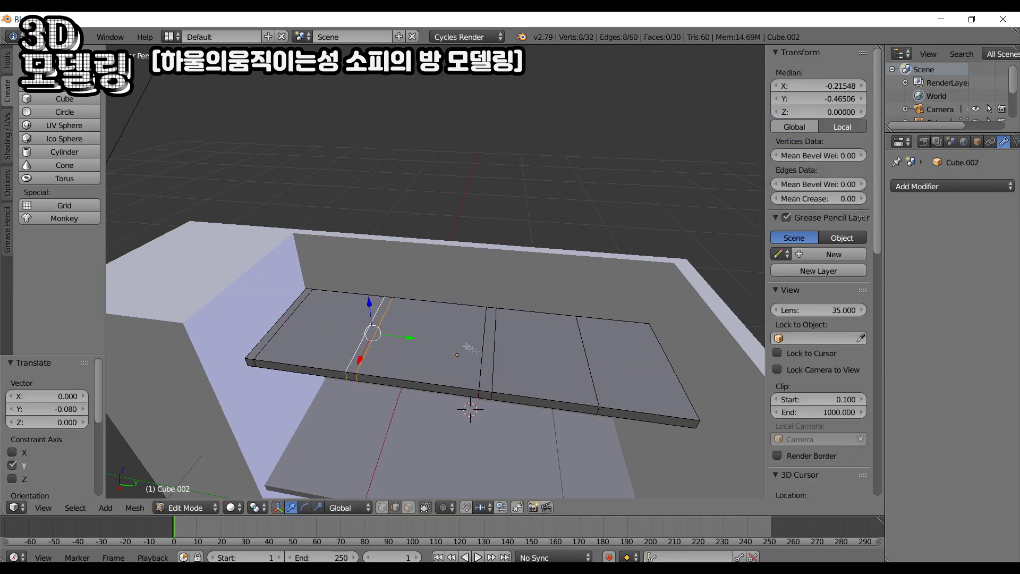
pyautogui.click(611, 382)
pyautogui.moveTo(611, 382); pyautogui.dragTo(616, 376, button='middle')
pyautogui.hotkey('ctrl', 'r')
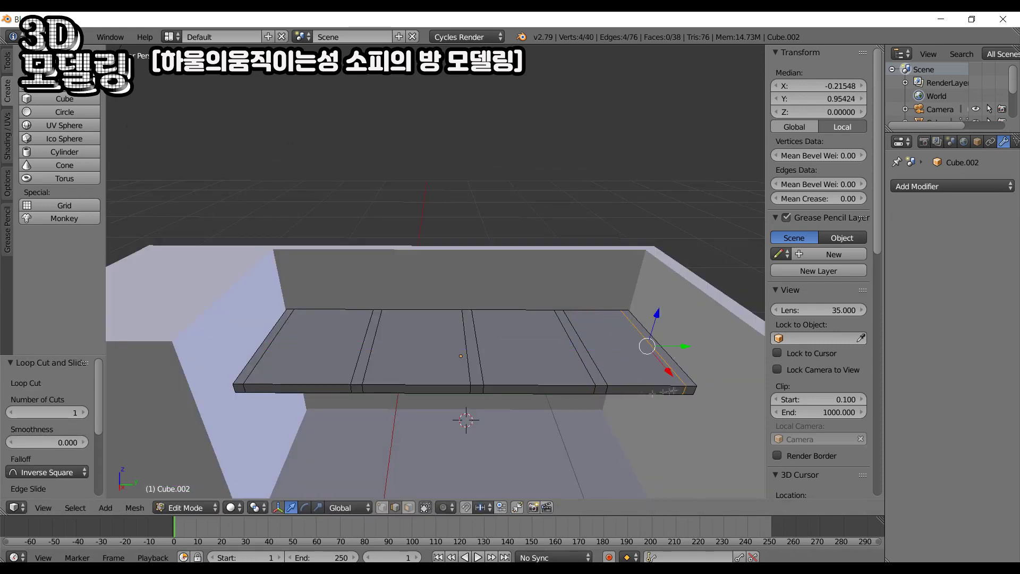
pyautogui.scroll(2, 652, 393)
pyautogui.rightClick(539, 398)
pyautogui.click(545, 375)
pyautogui.scroll(-3, 545, 375)
# Extrude two narrow strips between the cuts upward into shelf dividers.
pyautogui.keyDown('shift'); pyautogui.rightClick(399, 319); pyautogui.keyUp('shift')
pyautogui.keyDown('shift'); pyautogui.rightClick(471, 319); pyautogui.keyUp('shift')
pyautogui.press('g')
pyautogui.press('y')
pyautogui.click(367, 298)
pyautogui.press('e')
pyautogui.press('Return')
pyautogui.moveTo(404, 329)
pyautogui.mouseDown(button='middle')
pyautogui.moveTo(435, 360)
pyautogui.moveTo(307, 369)
pyautogui.moveTo(467, 367)
pyautogui.mouseUp(button='middle')
pyautogui.scroll(-3, 435, 360)
pyautogui.scroll(5, 435, 361)
# Check the shelf in Object Mode, then extrude its outer edge.
pyautogui.press('Tab')
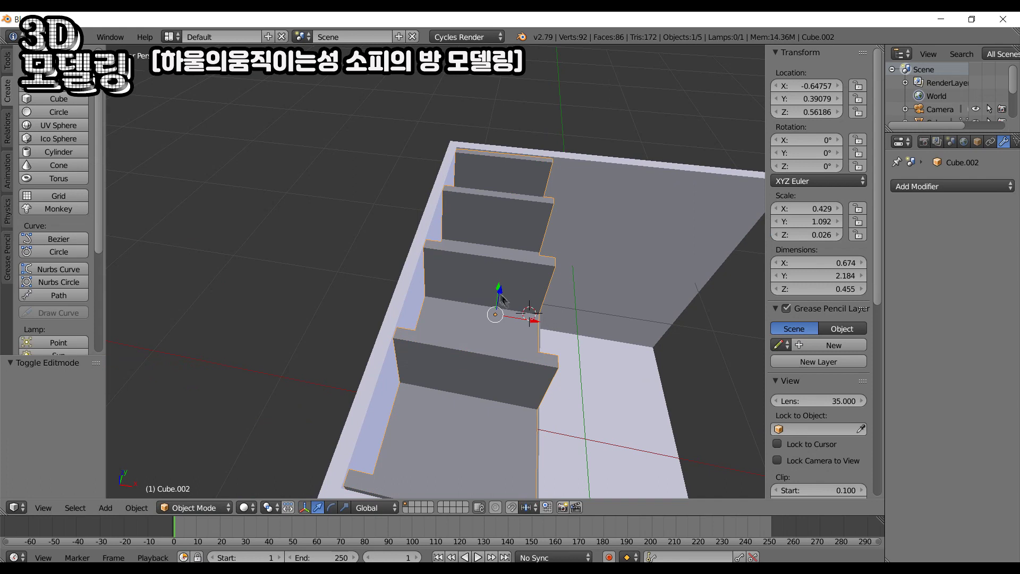
pyautogui.press('Tab')
pyautogui.moveTo(502, 300); pyautogui.dragTo(480, 242, button='middle')
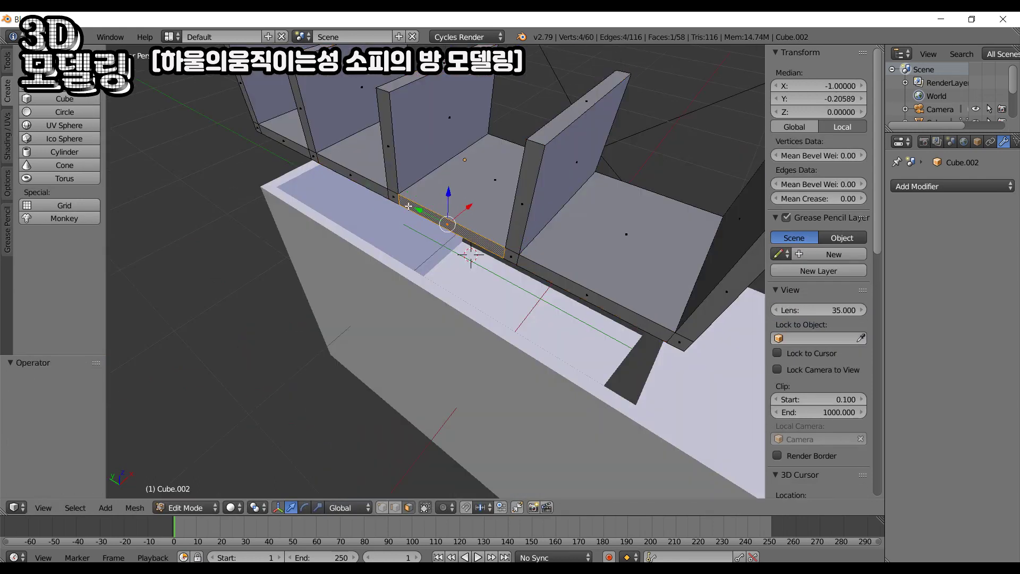
pyautogui.moveTo(517, 275); pyautogui.dragTo(558, 258, button='middle')
pyautogui.press('e')
pyautogui.click(526, 276)
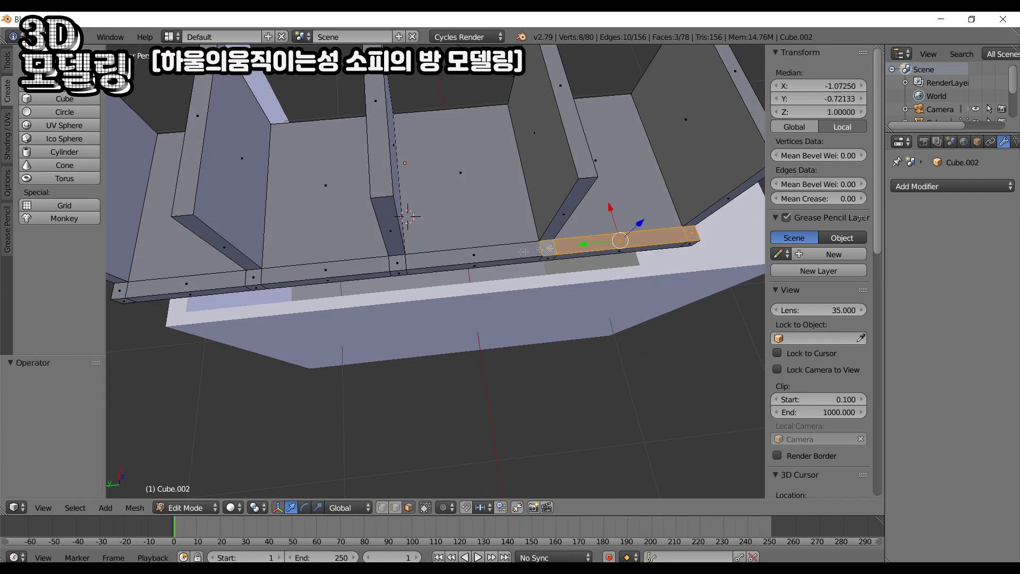
# Extrude the remaining shelf edges upward 0.050 to build a raised rim.
pyautogui.moveTo(248, 277); pyautogui.dragTo(372, 239, button='middle')
pyautogui.press('e')
pyautogui.click(467, 201)
pyautogui.moveTo(468, 202)
pyautogui.mouseDown(button='middle')
pyautogui.moveTo(487, 175)
pyautogui.moveTo(391, 189)
pyautogui.mouseUp(button='middle')
pyautogui.press('e')
pyautogui.click(403, 191)
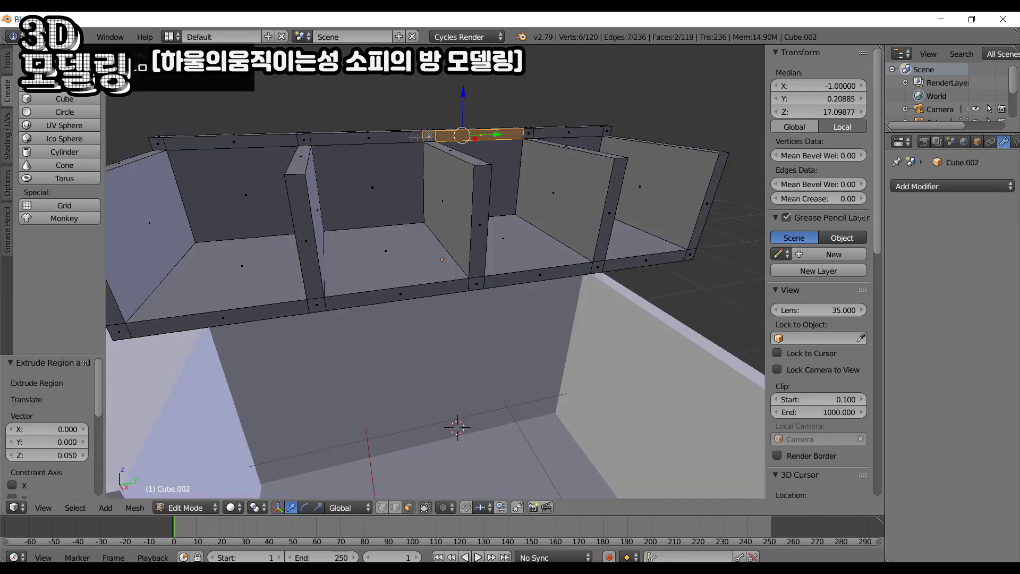
pyautogui.press('e')
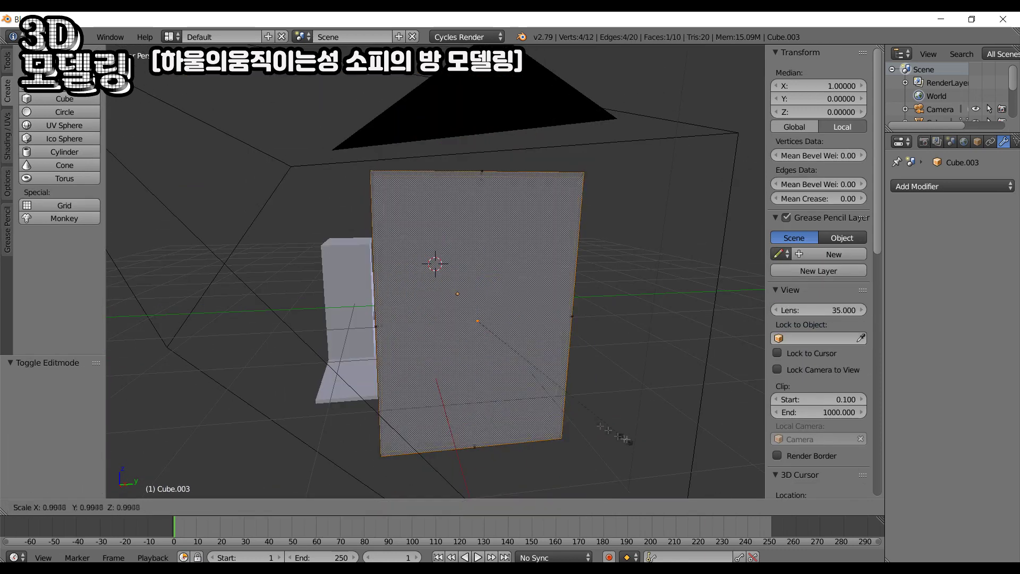
# Scale the new panel face and lower one front edge of the box along Z.
pyautogui.click(625, 439)
pyautogui.rightClick(480, 187)
pyautogui.rightClick(481, 206)
pyautogui.press('g')
pyautogui.press('z')
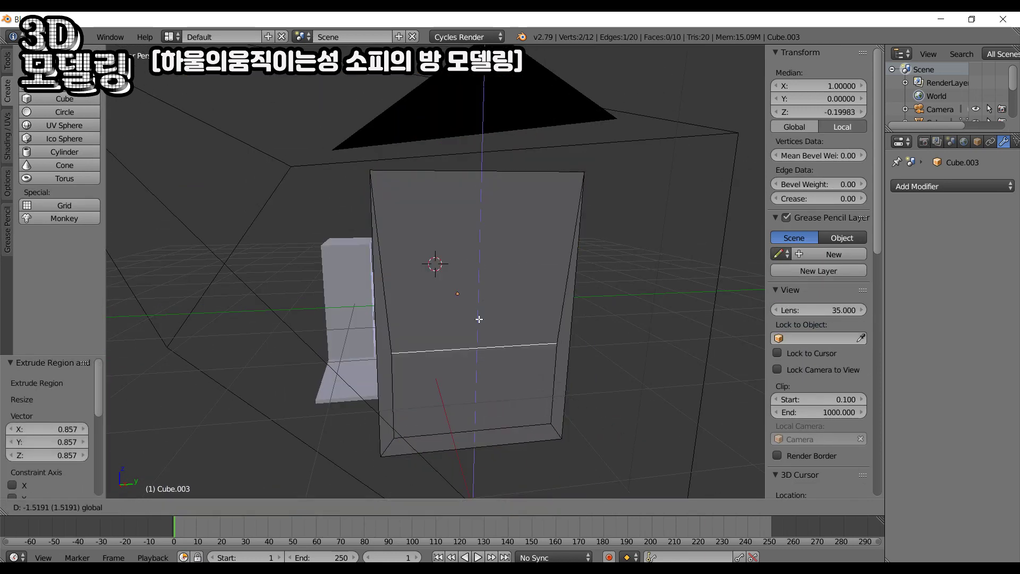
pyautogui.click(497, 315)
# Add a horizontal edge loop, extrude the faces inward, and return to Object Mode.
pyautogui.click(409, 320)
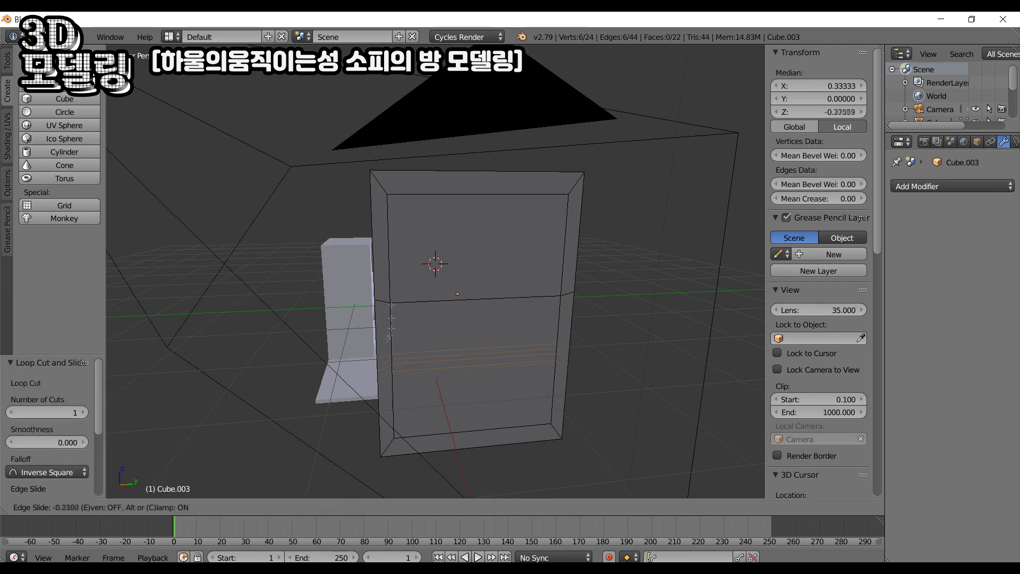
pyautogui.moveTo(451, 304)
pyautogui.mouseDown(button='middle')
pyautogui.moveTo(505, 411)
pyautogui.moveTo(460, 334)
pyautogui.moveTo(505, 301)
pyautogui.mouseUp(button='middle')
pyautogui.press('e')
pyautogui.click(506, 410)
pyautogui.click(450, 304)
pyautogui.press('Tab')
pyautogui.scroll(-5, 451, 304)
pyautogui.scroll(2, 505, 301)
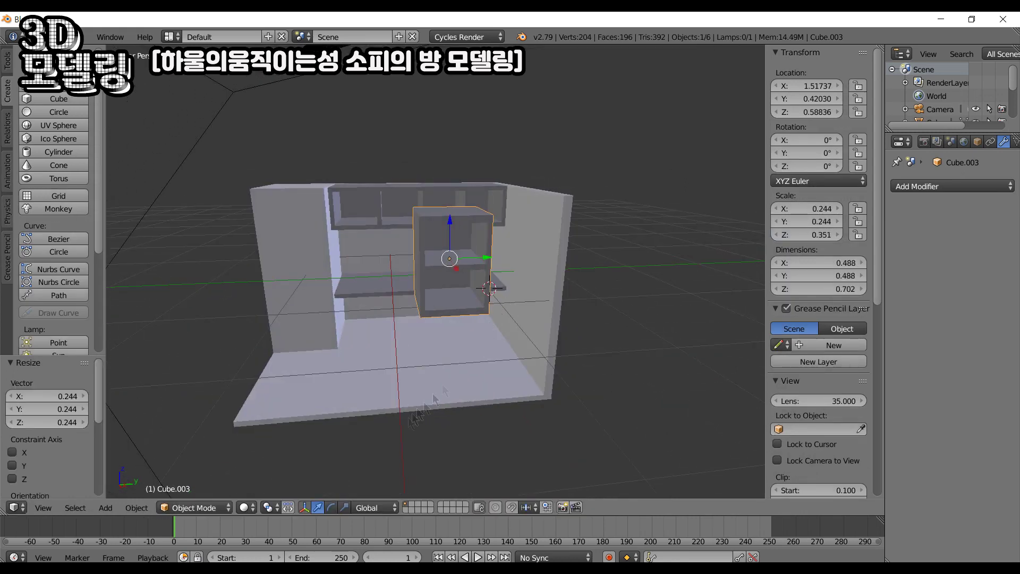
pyautogui.scroll(5, 444, 391)
# Extrude and shrink the cabinet's front face into a rim, then loop-cut it into drawer rows.
pyautogui.press('Tab')
pyautogui.rightClick(628, 400)
pyautogui.press('e')
pyautogui.press('s')
pyautogui.click(628, 400)
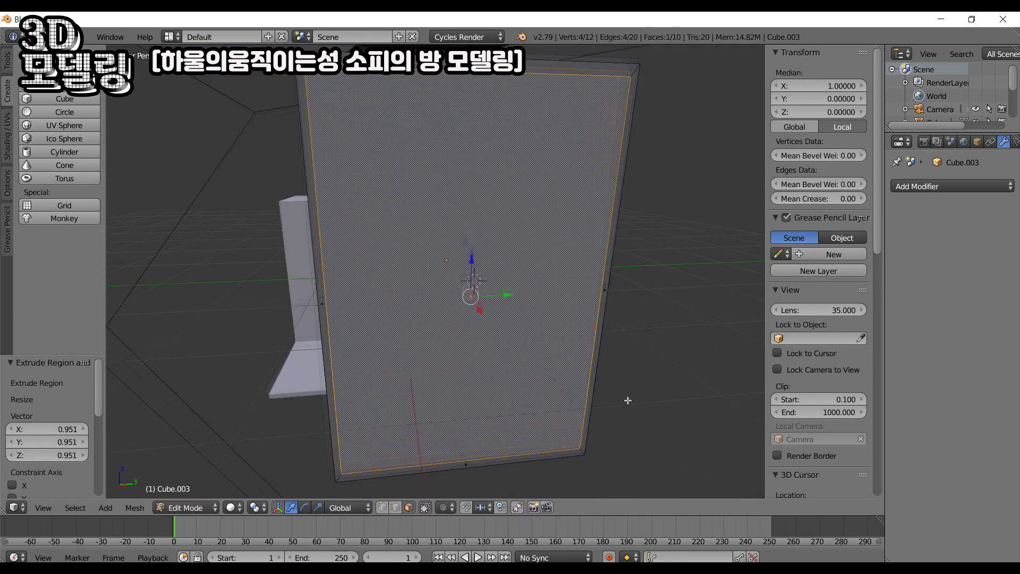
pyautogui.click(327, 172)
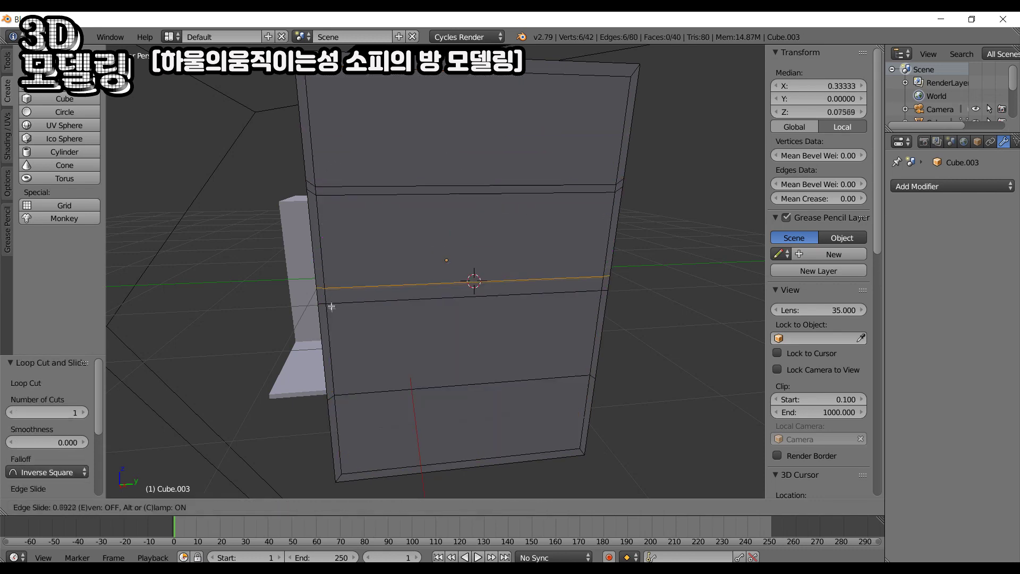
pyautogui.click(345, 407)
pyautogui.scroll(-3, 345, 407)
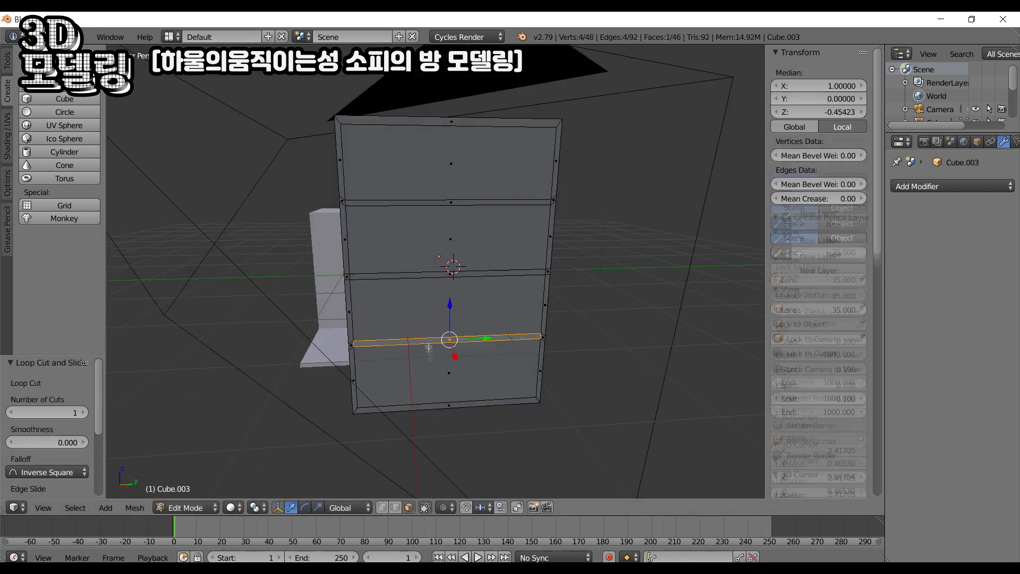
# Push the four drawer faces into the cabinet to recess the drawer fronts.
pyautogui.rightClick(449, 373)
pyautogui.keyDown('shift'); pyautogui.rightClick(450, 307); pyautogui.keyUp('shift')
pyautogui.keyDown('shift'); pyautogui.rightClick(451, 239); pyautogui.keyUp('shift')
pyautogui.keyDown('shift'); pyautogui.rightClick(451, 163); pyautogui.keyUp('shift')
pyautogui.press('e')
pyautogui.click(512, 421)
pyautogui.moveTo(512, 421); pyautogui.dragTo(547, 362, button='middle')
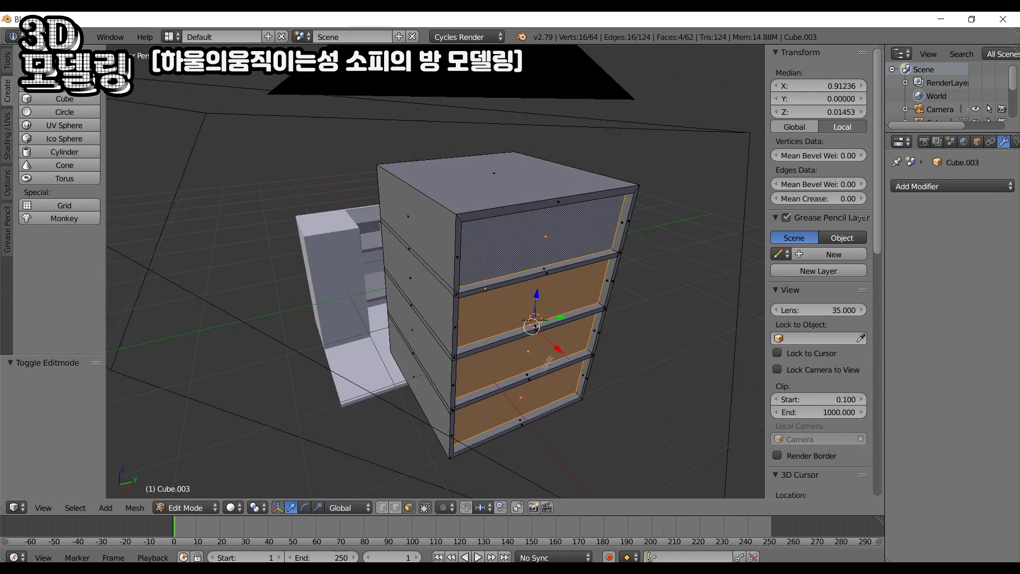
pyautogui.press('Tab')
# Add a Bevel modifier with 7 segments to the drawer cabinet.
pyautogui.click(951, 186)
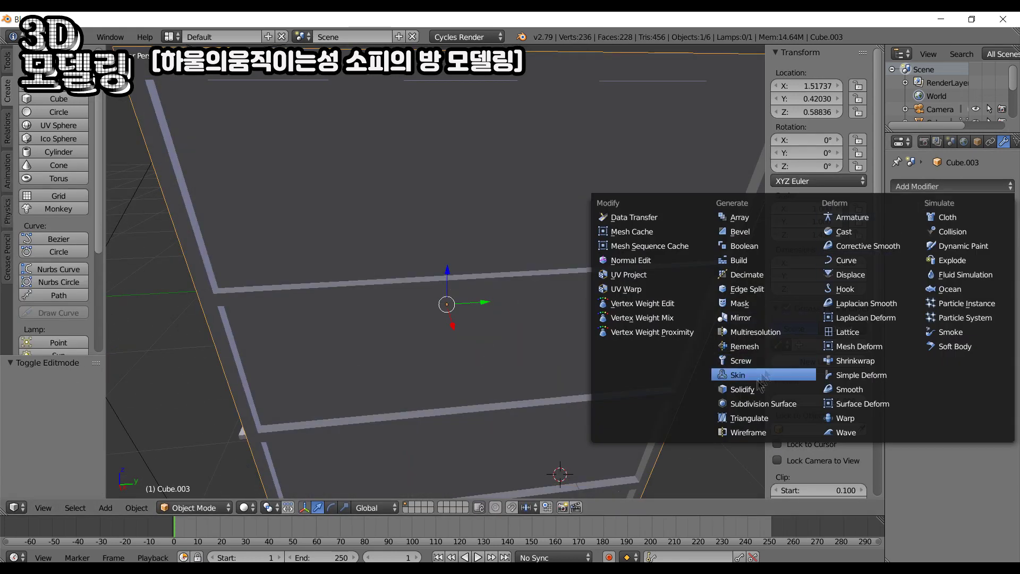
pyautogui.click(733, 249)
pyautogui.moveTo(921, 258); pyautogui.dragTo(940, 258)
pyautogui.scroll(-5, 500, 319)
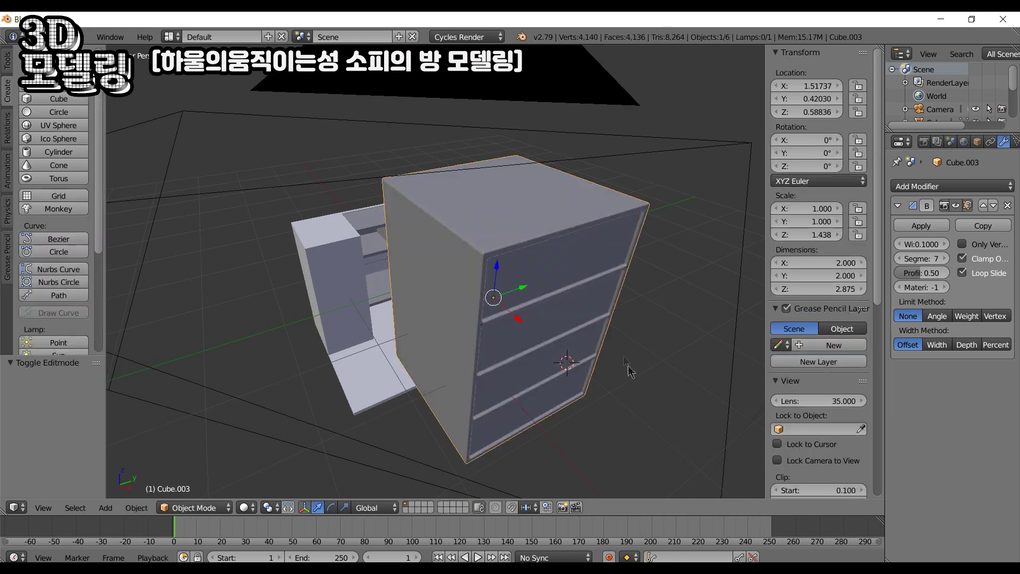
# Shrink the cabinet and lower it along Z so it fits under the desk.
pyautogui.press('s')
pyautogui.click(499, 345)
pyautogui.press('g')
pyautogui.press('z')
pyautogui.click(499, 393)
pyautogui.scroll(3, 500, 395)
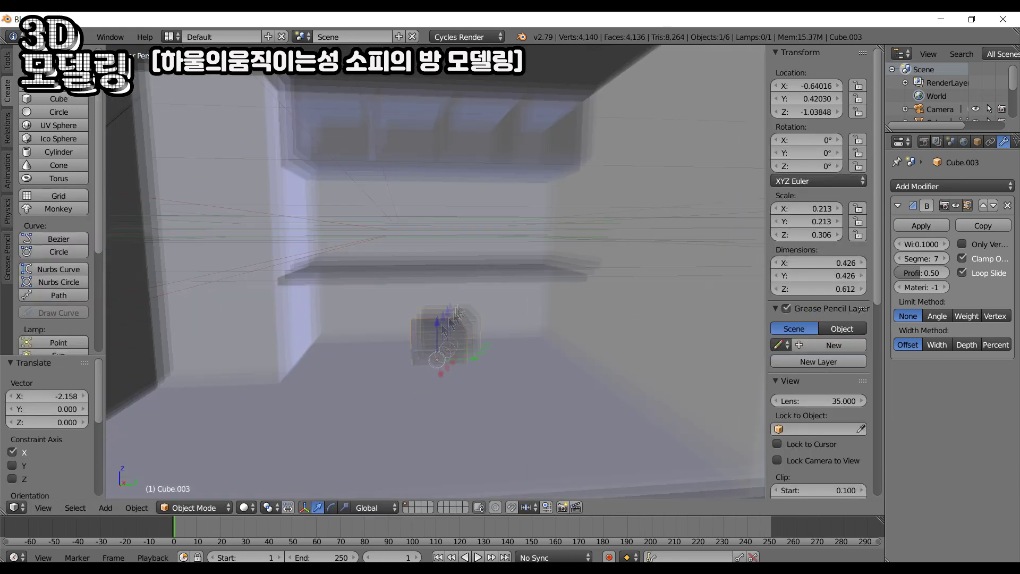
pyautogui.moveTo(499, 396); pyautogui.dragTo(510, 330, button='middle')
pyautogui.press('g')
pyautogui.press('z')
pyautogui.click(514, 317)
# Shift the cabinet along Y toward the desk front and fine-tune its size.
pyautogui.scroll(2, 514, 317)
pyautogui.press('g')
pyautogui.press('y')
pyautogui.click(467, 341)
pyautogui.press('s')
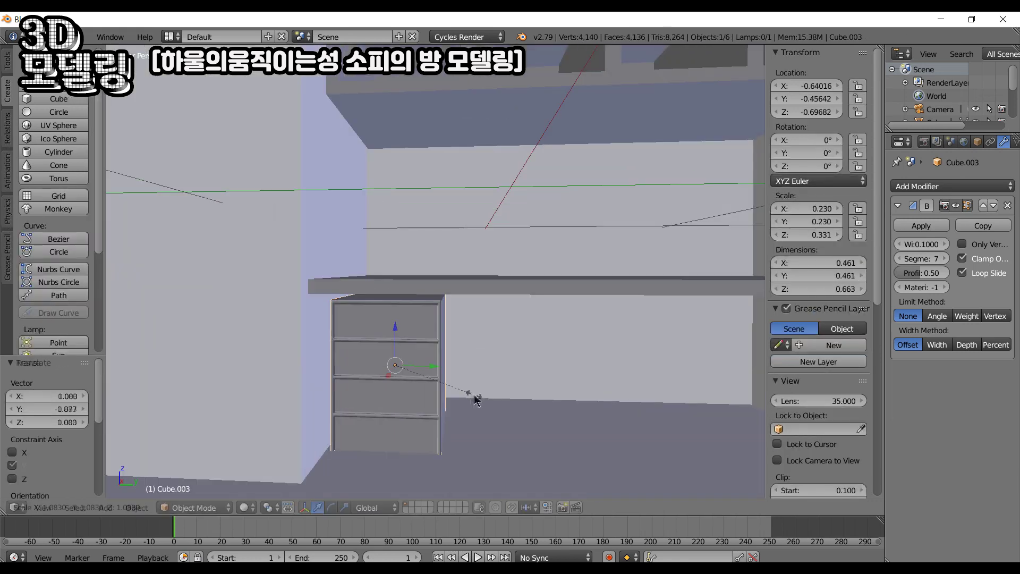
pyautogui.moveTo(395, 332); pyautogui.dragTo(449, 338, button='middle')
pyautogui.press('g')
pyautogui.press('y')
pyautogui.click(425, 335)
pyautogui.press('g')
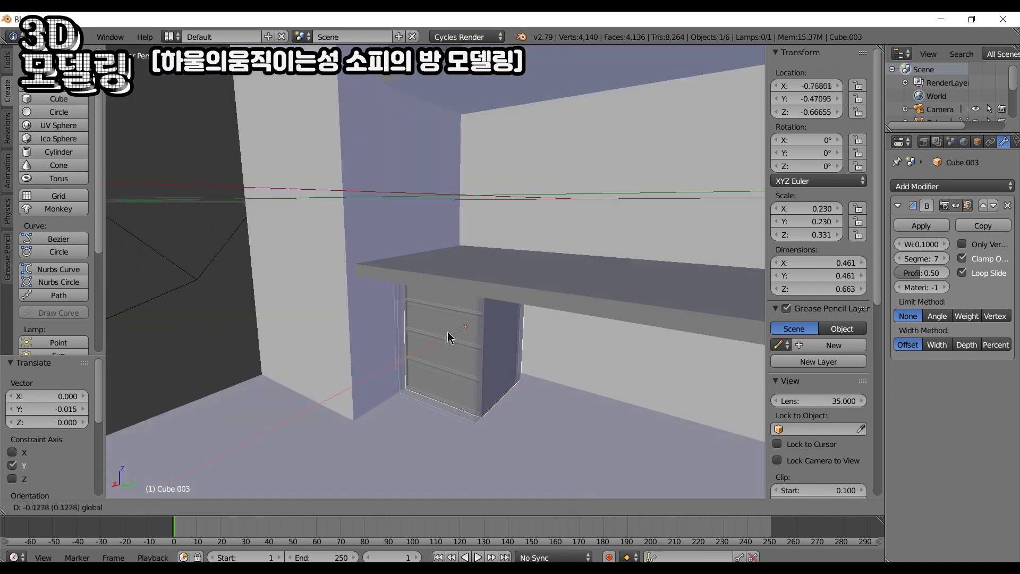
# Copy and paste the cabinet, sliding the copy along Y under the desk's other end.
pyautogui.press('KP_3')
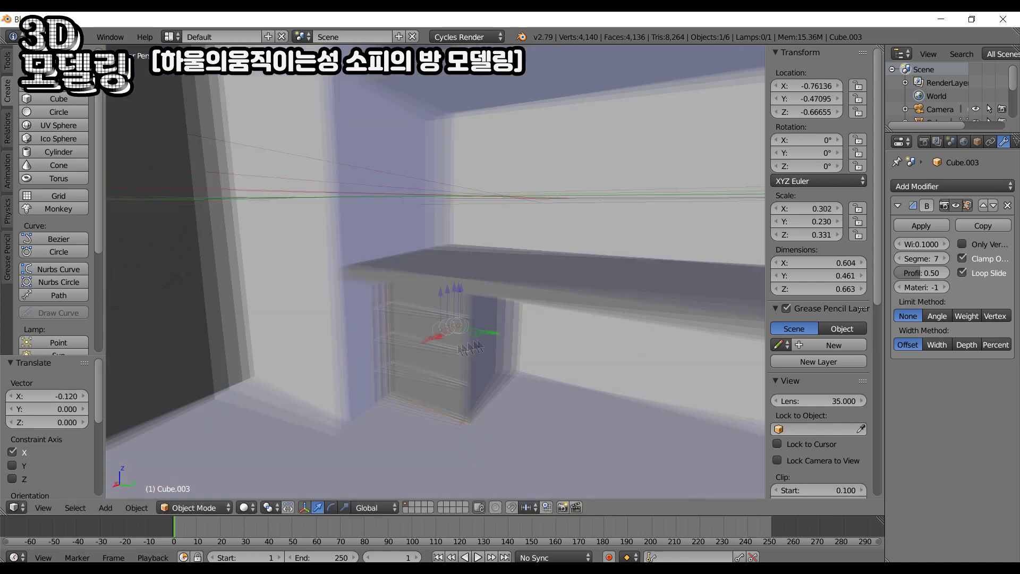
pyautogui.hotkey('ctrl', 'c')
pyautogui.hotkey('ctrl', 'v')
pyautogui.press('g')
pyautogui.press('y')
pyautogui.click(631, 355)
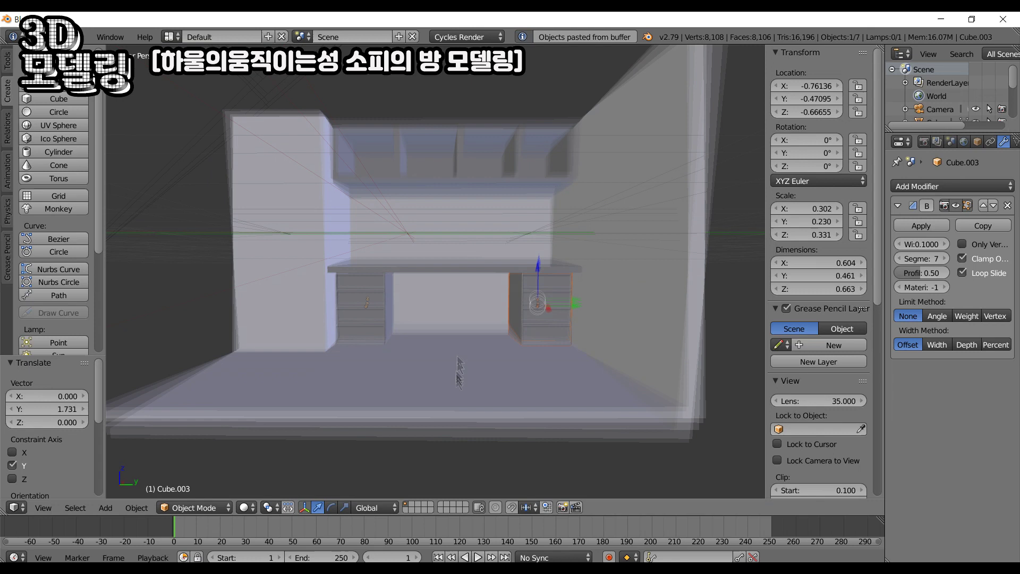
# Scale both cabinets along Y to deepen them.
pyautogui.moveTo(631, 355); pyautogui.dragTo(532, 319, button='middle')
pyautogui.press('s')
pyautogui.press('y')
pyautogui.click(531, 319)
pyautogui.scroll(3, 523, 316)
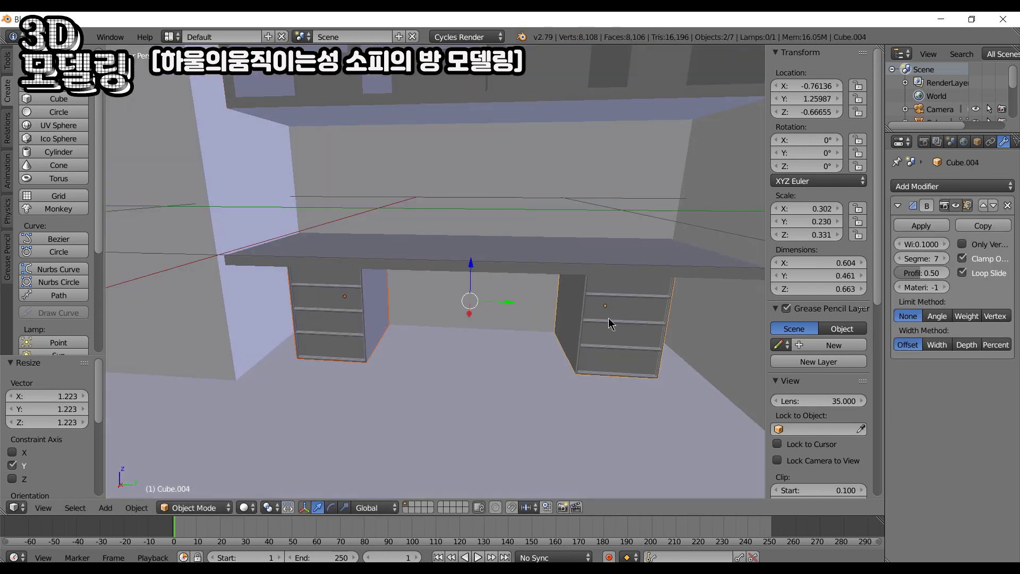
pyautogui.press('y')
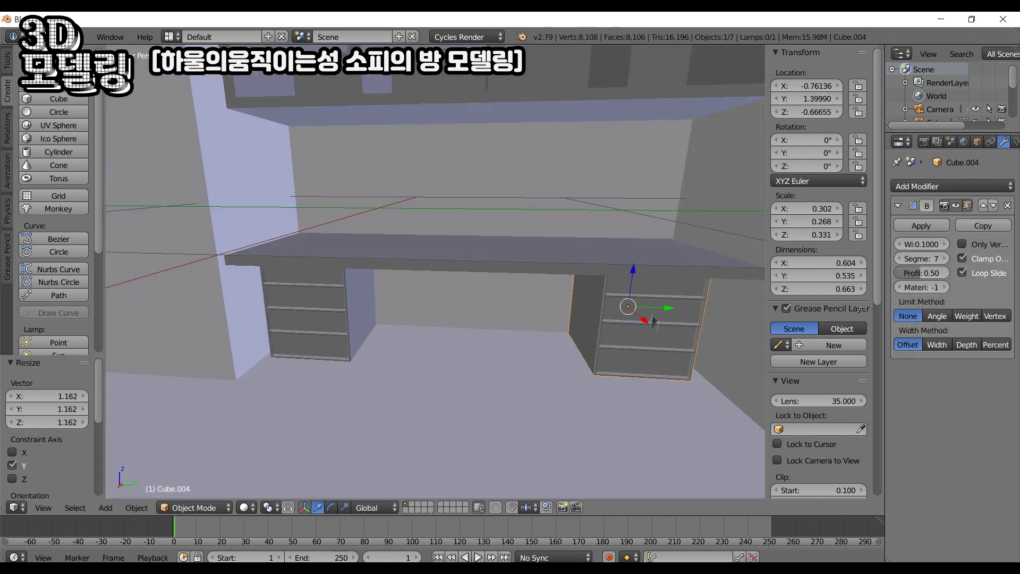
pyautogui.click(360, 297)
pyautogui.scroll(-8, 360, 297)
pyautogui.moveTo(415, 428)
pyautogui.mouseDown(button='middle')
pyautogui.moveTo(514, 422)
pyautogui.moveTo(414, 372)
pyautogui.mouseUp(button='middle')
# Select the room object and check its floor's front strip in Edit Mode, then return to Object Mode.
pyautogui.rightClick(414, 371)
pyautogui.scroll(4, 414, 372)
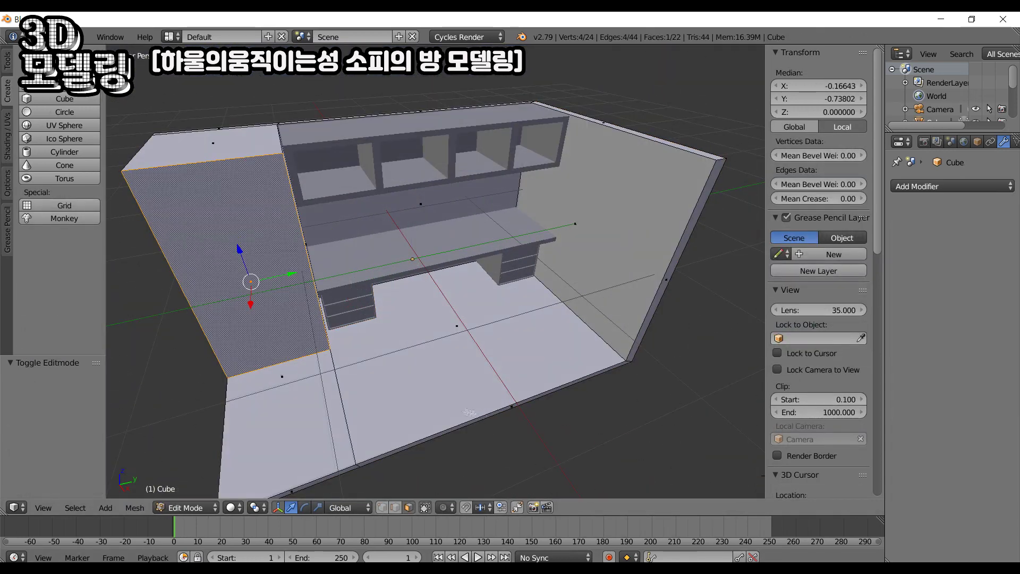
pyautogui.press('Tab')
pyautogui.moveTo(502, 418); pyautogui.dragTo(405, 383, button='middle')
pyautogui.rightClick(404, 383)
pyautogui.moveTo(478, 372)
pyautogui.mouseDown(button='middle')
pyautogui.moveTo(531, 318)
pyautogui.moveTo(562, 355)
pyautogui.mouseUp(button='middle')
pyautogui.press('Tab')
# Add a cube, scale it to 0.33, and stretch it along Y.
pyautogui.click(59, 99)
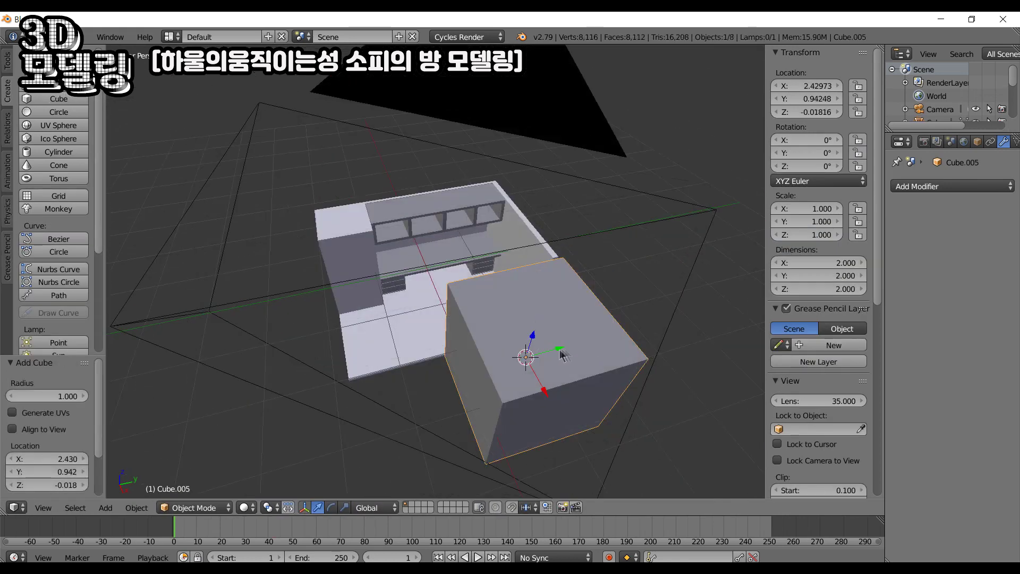
pyautogui.moveTo(561, 352); pyautogui.dragTo(537, 329)
pyautogui.write('s.33')
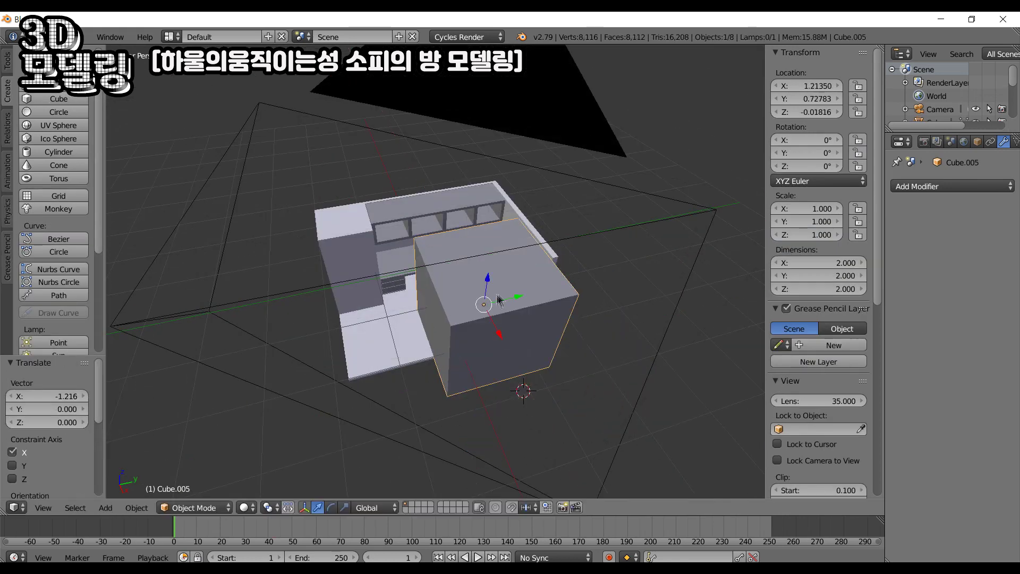
pyautogui.press('Return')
pyautogui.scroll(4, 537, 410)
pyautogui.press('s')
pyautogui.press('y')
pyautogui.click(712, 357)
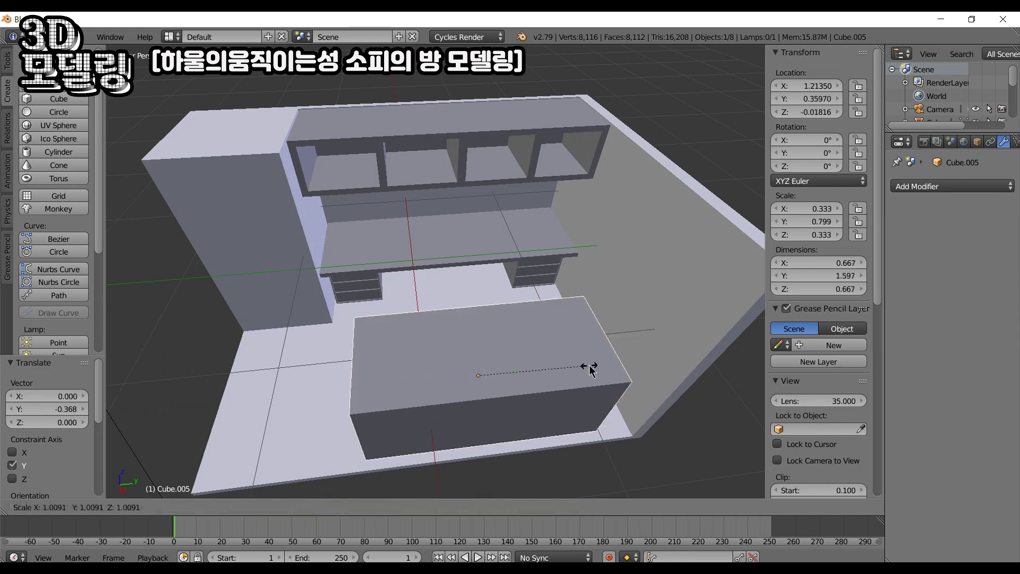
# Widen the box along X into a slab and slide it along X.
pyautogui.moveTo(712, 357)
pyautogui.mouseDown(button='middle')
pyautogui.moveTo(638, 372)
pyautogui.moveTo(553, 422)
pyautogui.mouseUp(button='middle')
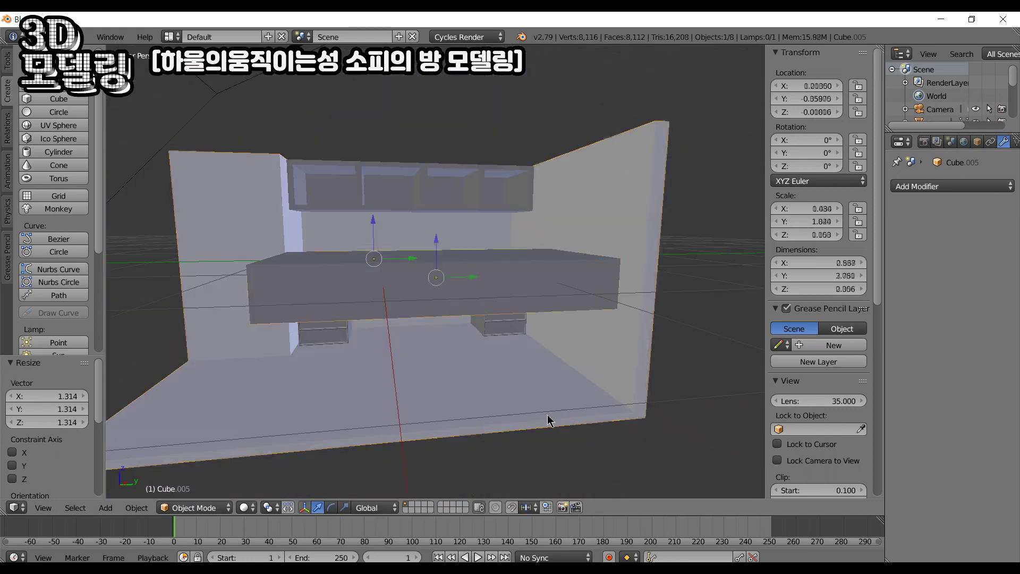
pyautogui.rightClick(553, 421)
pyautogui.press('Tab')
pyautogui.press('Tab')
pyautogui.moveTo(420, 378)
pyautogui.mouseDown(button='middle')
pyautogui.moveTo(436, 298)
pyautogui.moveTo(534, 416)
pyautogui.moveTo(531, 399)
pyautogui.moveTo(553, 396)
pyautogui.mouseUp(button='middle')
pyautogui.rightClick(436, 297)
pyautogui.press('s')
pyautogui.press('x')
pyautogui.click(534, 416)
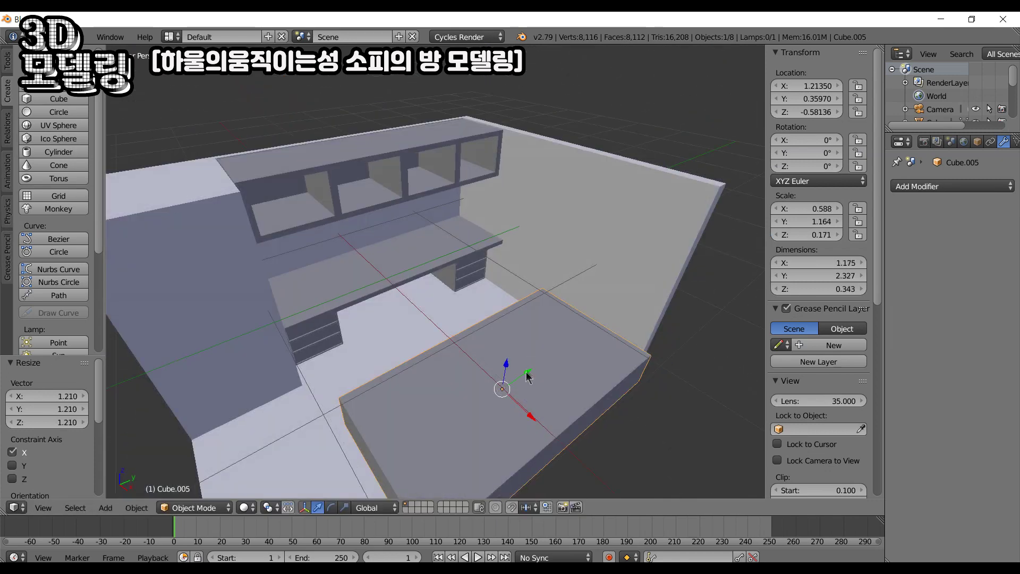
pyautogui.moveTo(553, 395); pyautogui.dragTo(538, 393)
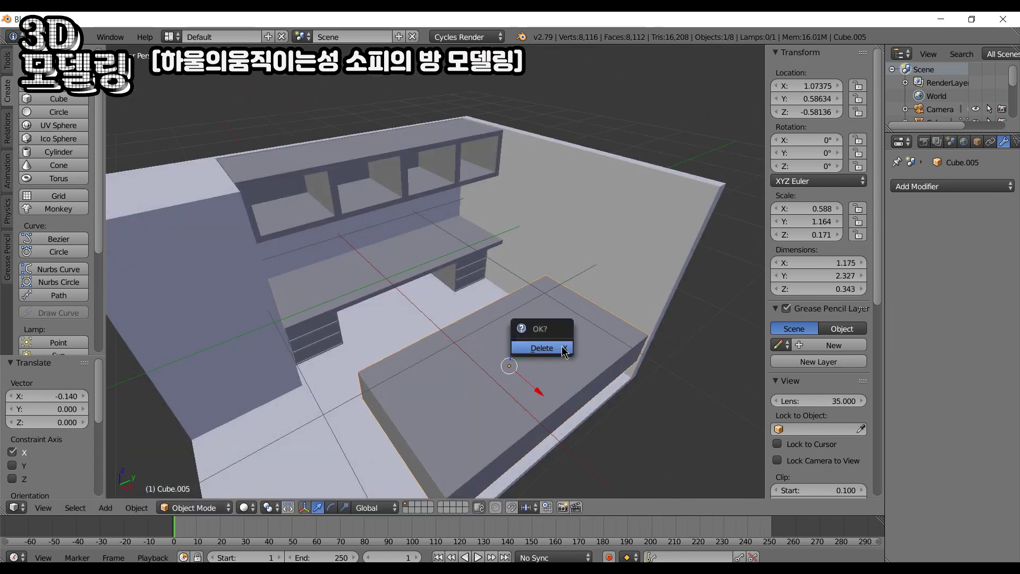
# Delete the trial slab and add a fresh cube.
pyautogui.click(565, 348)
pyautogui.scroll(-3, 503, 337)
pyautogui.click(604, 412)
pyautogui.click(58, 99)
# Shrink the new cube and slide it beside the tall cabinet.
pyautogui.press('s')
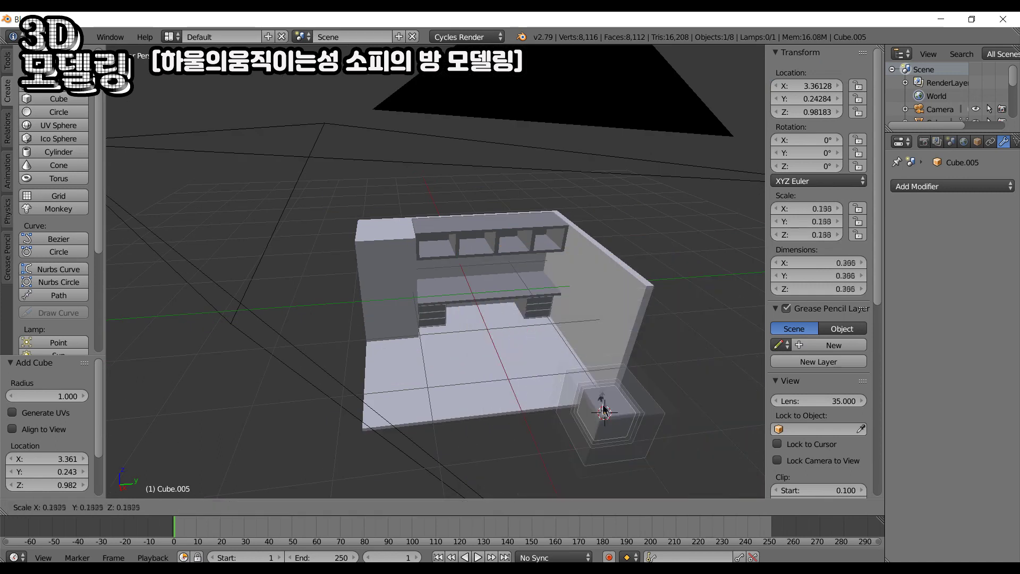
pyautogui.click(604, 412)
pyautogui.scroll(5, 425, 250)
pyautogui.scroll(-4, 425, 249)
pyautogui.moveTo(433, 314); pyautogui.dragTo(439, 295)
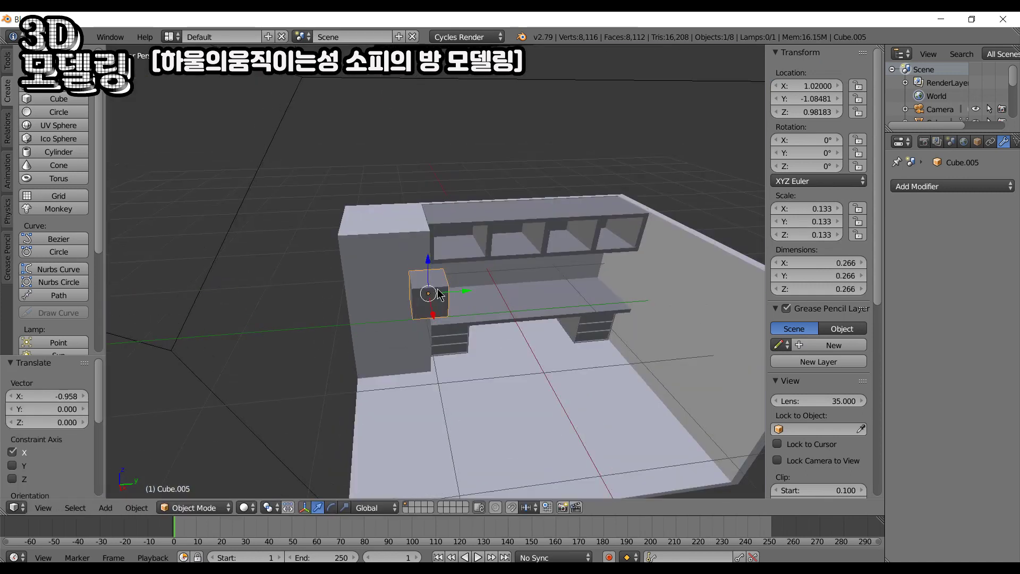
pyautogui.moveTo(438, 296); pyautogui.dragTo(336, 256, button='middle')
# Resize the plank along X and Y into a thin board.
pyautogui.press('s')
pyautogui.press('x')
pyautogui.click(287, 162)
pyautogui.press('s')
pyautogui.press('y')
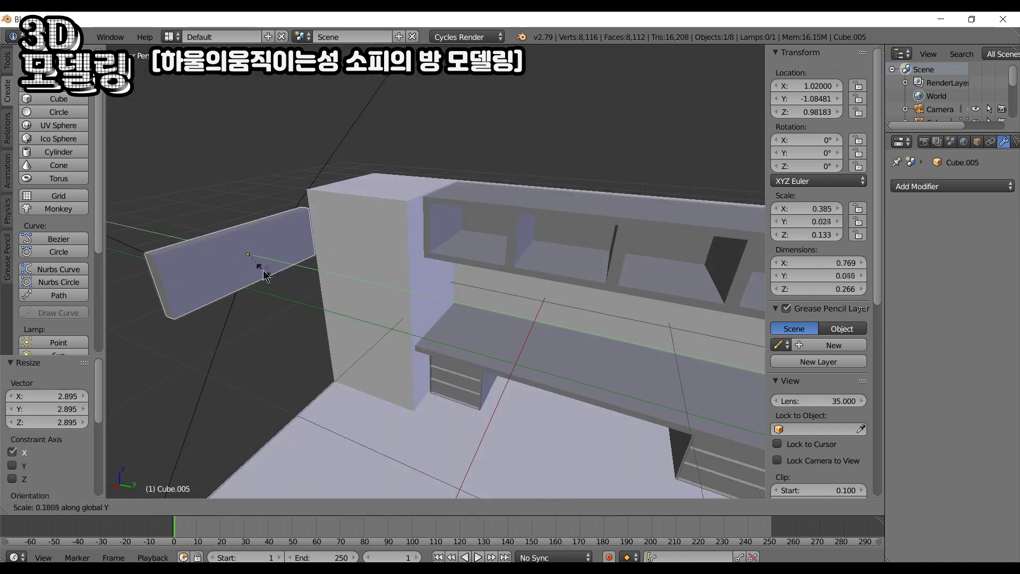
pyautogui.press('g')
pyautogui.click(330, 372)
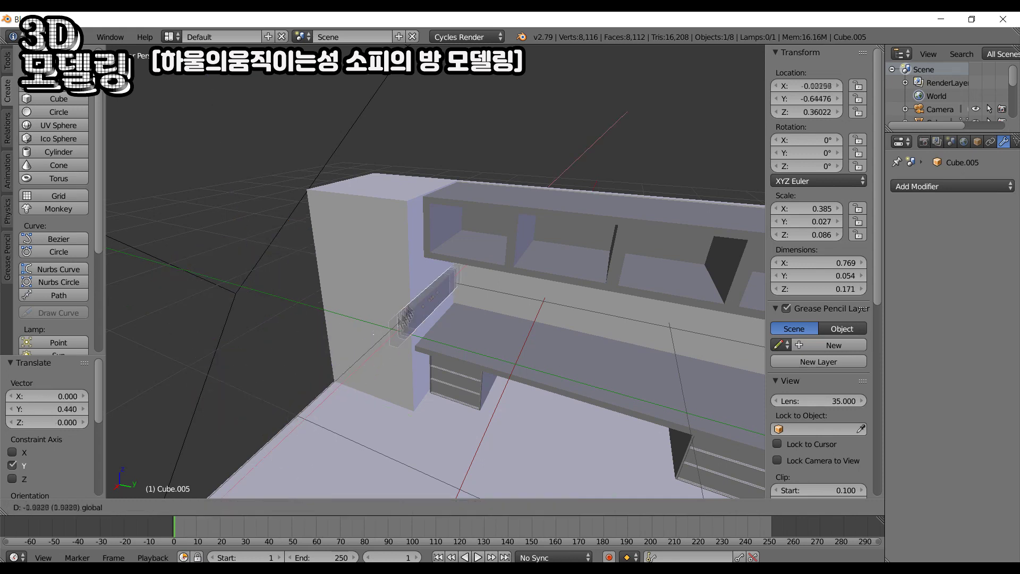
pyautogui.press('KP_Decimal')
# Move the plank along X and Y against the wall and thin it along Y.
pyautogui.press('g')
pyautogui.press('x')
pyautogui.click(502, 263)
pyautogui.press('g')
pyautogui.press('y')
pyautogui.click(497, 305)
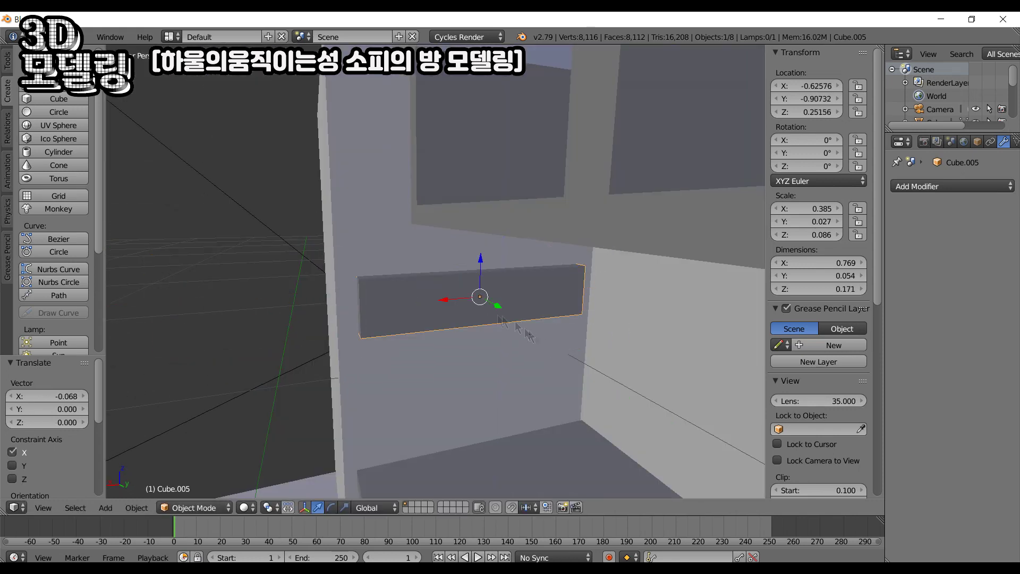
pyautogui.moveTo(502, 319); pyautogui.dragTo(610, 387, button='middle')
pyautogui.press('s')
pyautogui.press('y')
pyautogui.click(611, 372)
# Add a Bevel modifier to the plank and nudge it along Y.
pyautogui.click(981, 186)
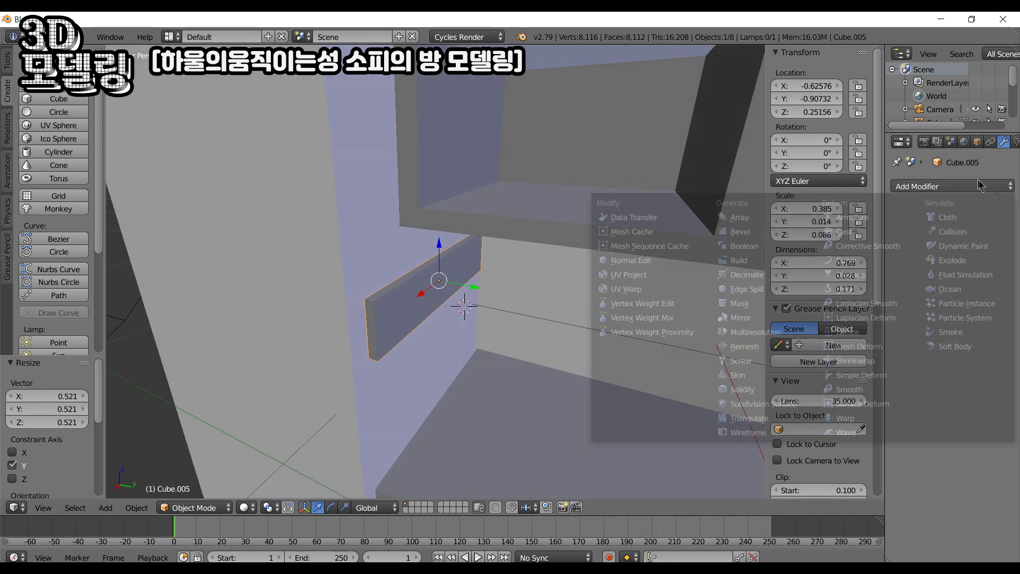
pyautogui.click(740, 232)
pyautogui.moveTo(637, 276); pyautogui.dragTo(486, 314, button='middle')
pyautogui.press('g')
pyautogui.press('y')
pyautogui.click(526, 311)
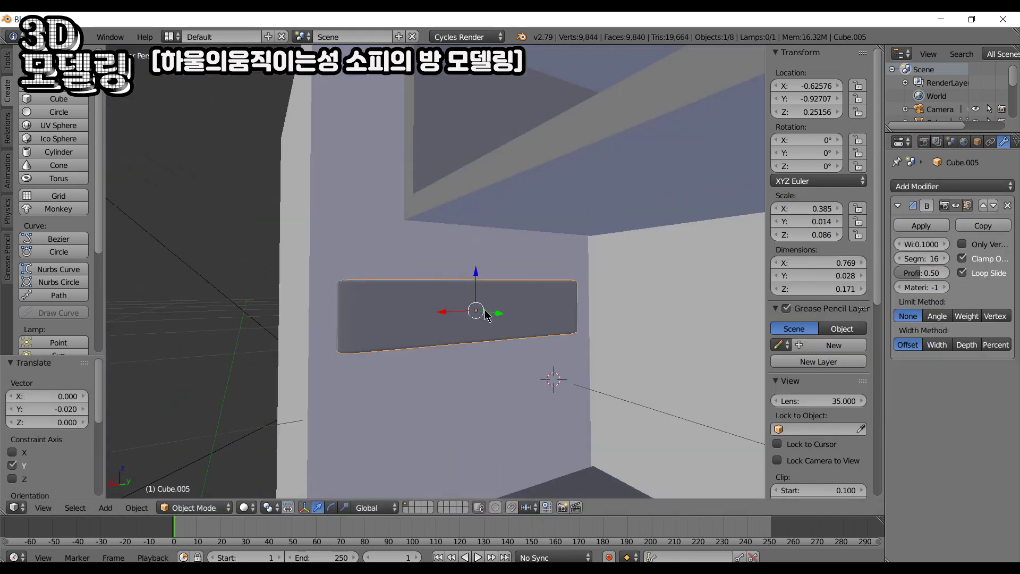
# Delete the extra pasted plank and scale the remaining plank thinner along Z.
pyautogui.press('g')
pyautogui.press('z')
pyautogui.click(468, 274)
pyautogui.press('x')
pyautogui.click(467, 376)
pyautogui.rightClick(457, 313)
pyautogui.press('s')
pyautogui.press('z')
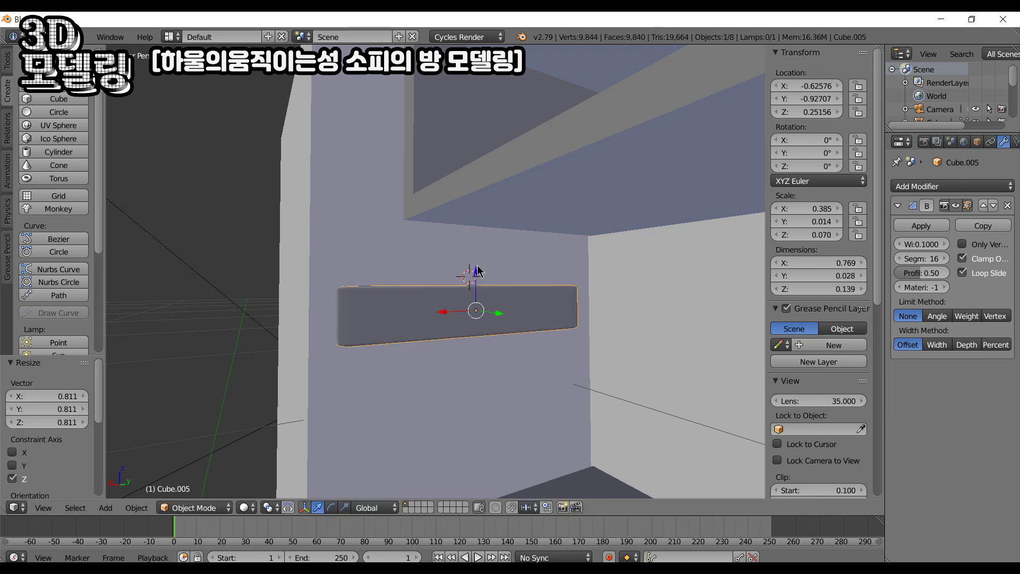
# Duplicate the plank and place the copy directly below the original.
pyautogui.hotkey('shift', 'd')
pyautogui.press('z')
pyautogui.click(475, 361)
pyautogui.moveTo(476, 361)
pyautogui.mouseDown(button='middle')
pyautogui.moveTo(404, 256)
pyautogui.moveTo(420, 308)
pyautogui.mouseUp(button='middle')
# Add a UV sphere and enter Edit Mode with a side view.
pyautogui.click(59, 125)
pyautogui.press('Tab')
pyautogui.press('KP_3')
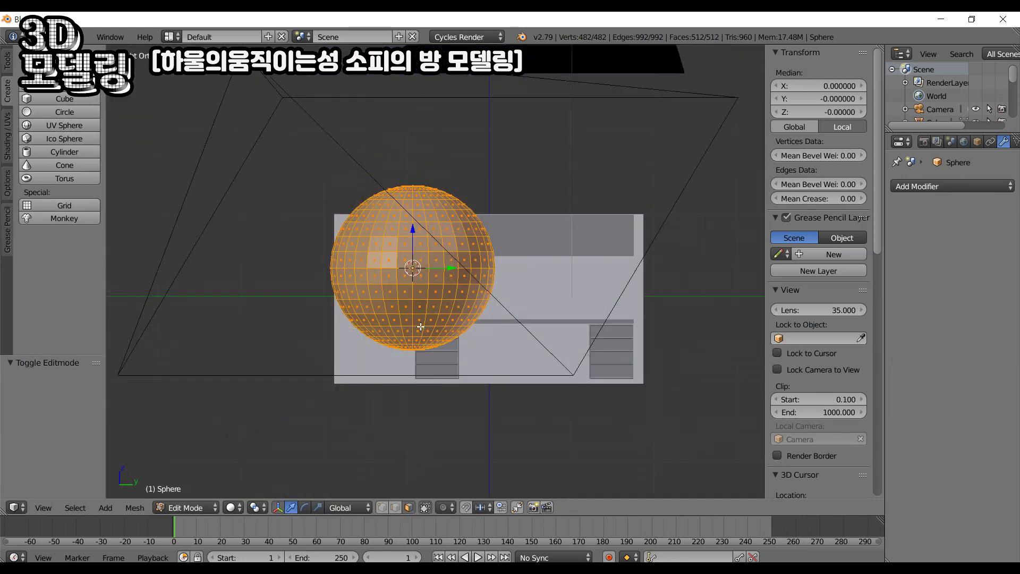
# Delete the sphere's lower half of vertices, leaving a dome.
pyautogui.press('z')
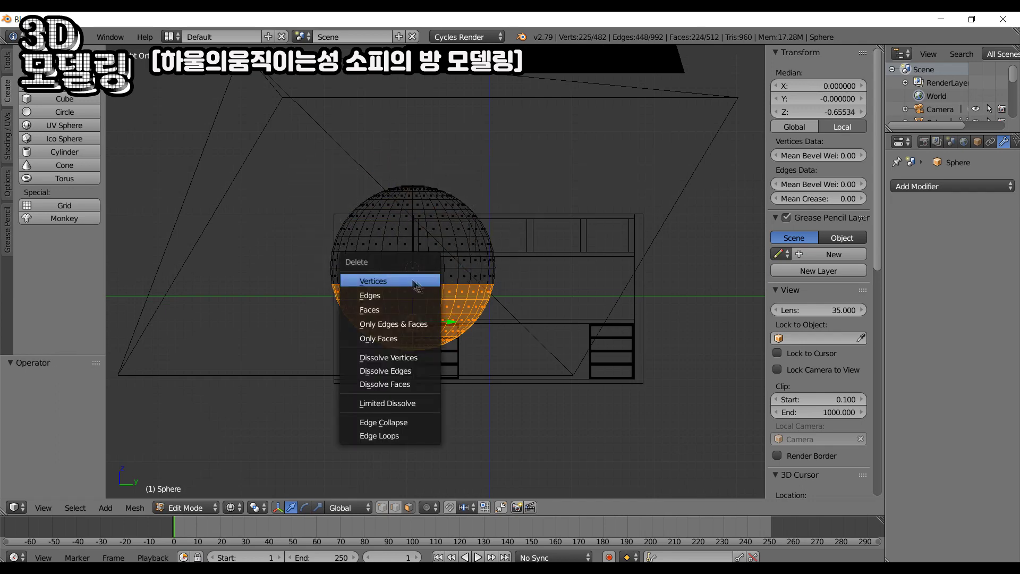
pyautogui.click(416, 286)
pyautogui.press('z')
pyautogui.moveTo(416, 285)
pyautogui.mouseDown(button='middle')
pyautogui.moveTo(478, 213)
pyautogui.moveTo(493, 229)
pyautogui.moveTo(497, 266)
pyautogui.mouseUp(button='middle')
pyautogui.scroll(3, 479, 213)
pyautogui.press('a')
pyautogui.press('a')
pyautogui.moveTo(471, 269); pyautogui.dragTo(510, 319, button='middle')
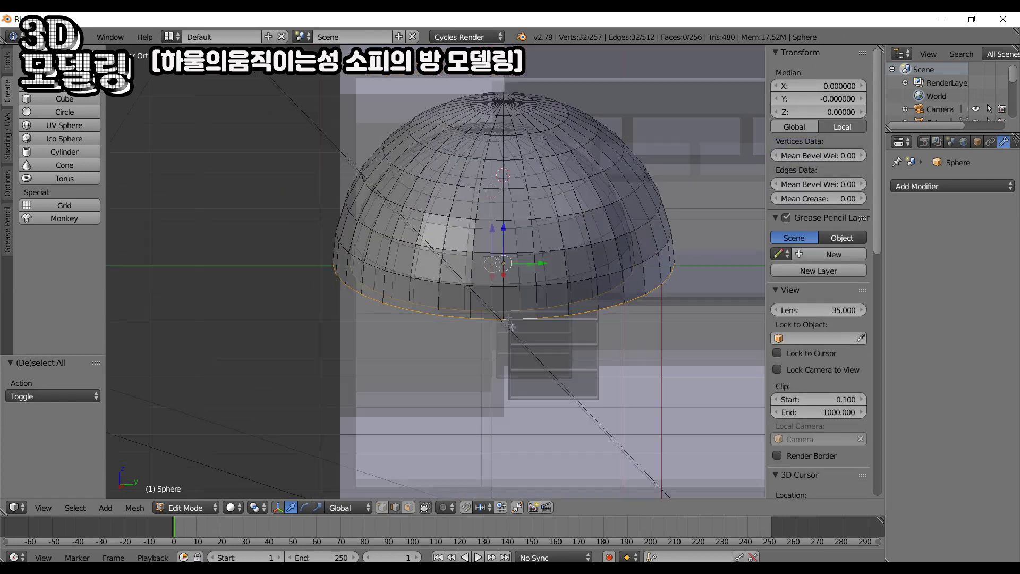
# Extrude and widen the dome's bottom loop into a brim, and add a Solidify modifier.
pyautogui.press('e')
pyautogui.press('s')
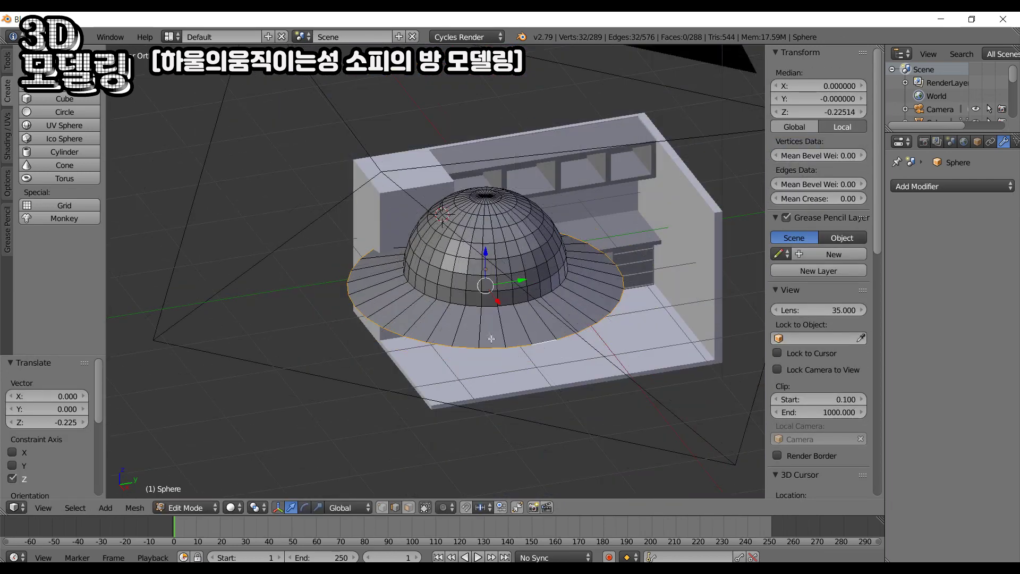
pyautogui.click(743, 389)
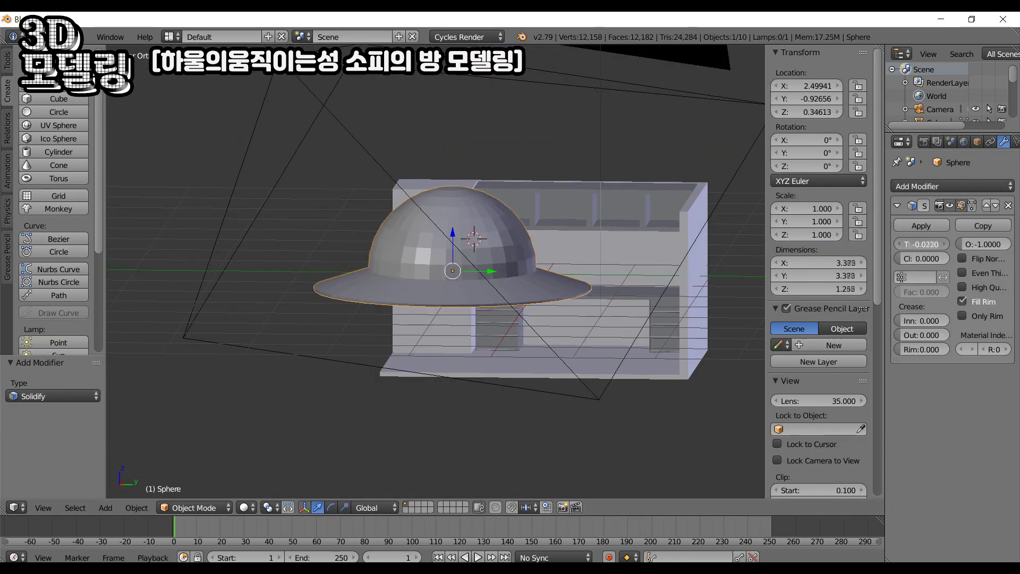
pyautogui.moveTo(581, 294); pyautogui.dragTo(510, 340, button='middle')
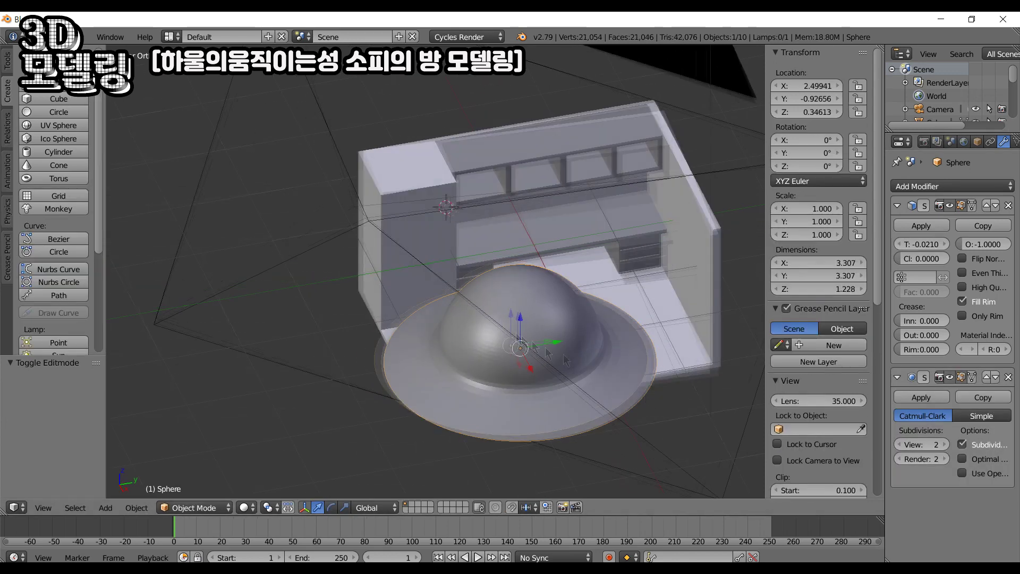
# Shrink the hat and lower it onto the desk.
pyautogui.press('s')
pyautogui.click(451, 402)
pyautogui.click(590, 263)
pyautogui.scroll(5, 521, 229)
pyautogui.moveTo(521, 229); pyautogui.dragTo(478, 319, button='middle')
pyautogui.press('g')
pyautogui.press('z')
pyautogui.click(474, 383)
# Tilt half of the hat's brim loop in Edit Mode.
pyautogui.press('Tab')
pyautogui.moveTo(473, 383)
pyautogui.mouseDown(button='middle')
pyautogui.moveTo(452, 372)
pyautogui.moveTo(441, 340)
pyautogui.mouseUp(button='middle')
pyautogui.scroll(3, 425, 345)
pyautogui.press('Tab')
pyautogui.press('Tab')
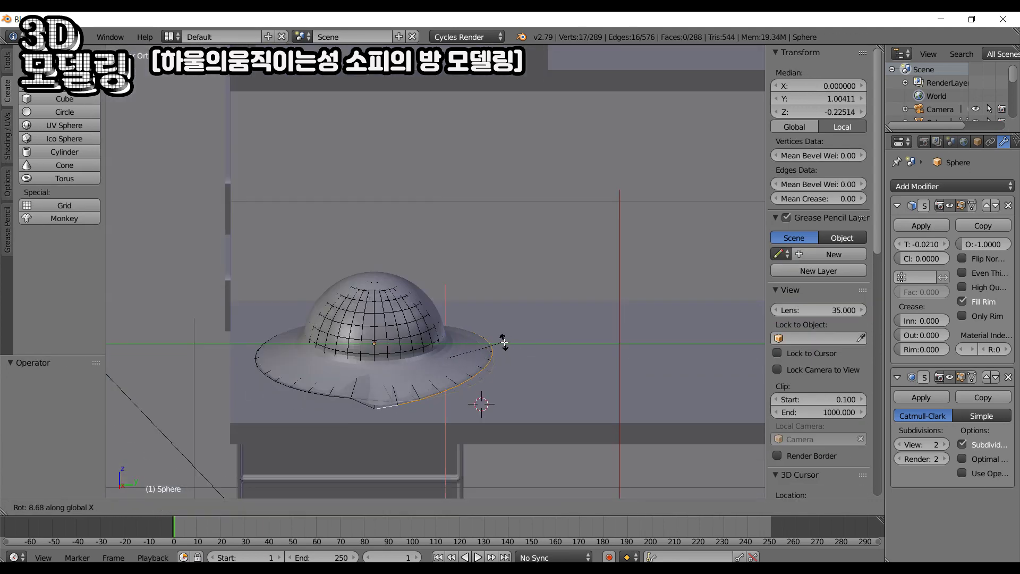
pyautogui.press('Tab')
pyautogui.moveTo(450, 330)
pyautogui.mouseDown(button='middle')
pyautogui.moveTo(453, 228)
pyautogui.moveTo(398, 274)
pyautogui.mouseUp(button='middle')
# Shrink the hat further and paste a copy beside it along Y.
pyautogui.press('s')
pyautogui.click(450, 227)
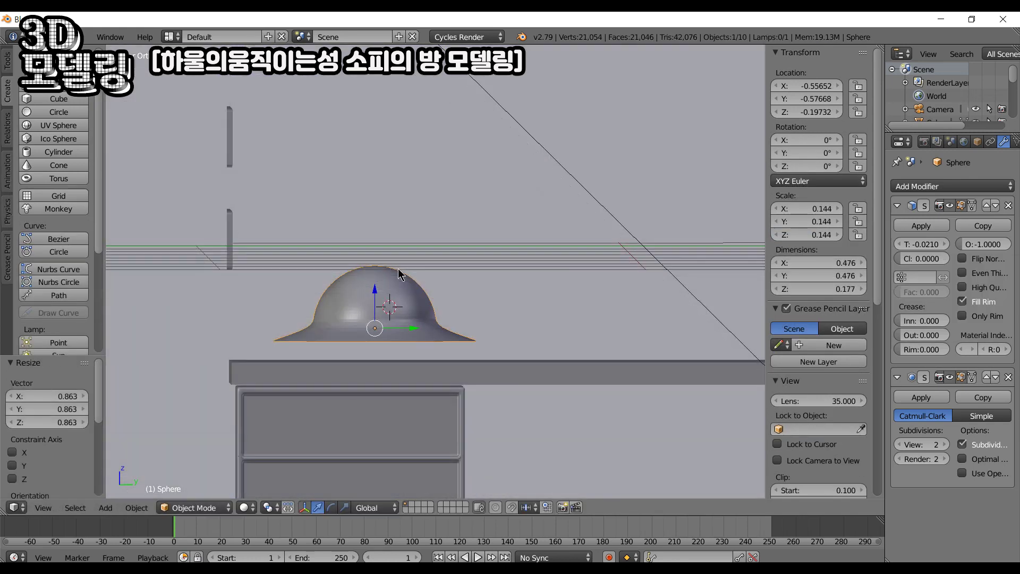
pyautogui.click(379, 310)
pyautogui.moveTo(380, 311); pyautogui.dragTo(340, 234, button='middle')
pyautogui.hotkey('ctrl', 'v')
pyautogui.press('g')
pyautogui.press('y')
pyautogui.click(502, 268)
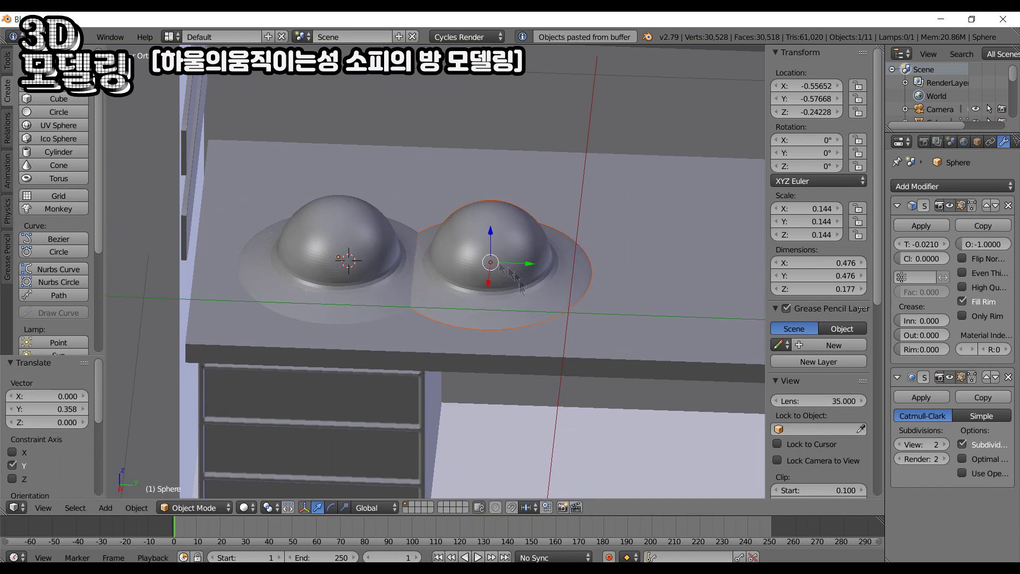
pyautogui.moveTo(571, 308)
pyautogui.mouseDown(button='middle')
pyautogui.moveTo(534, 243)
pyautogui.moveTo(549, 236)
pyautogui.mouseUp(button='middle')
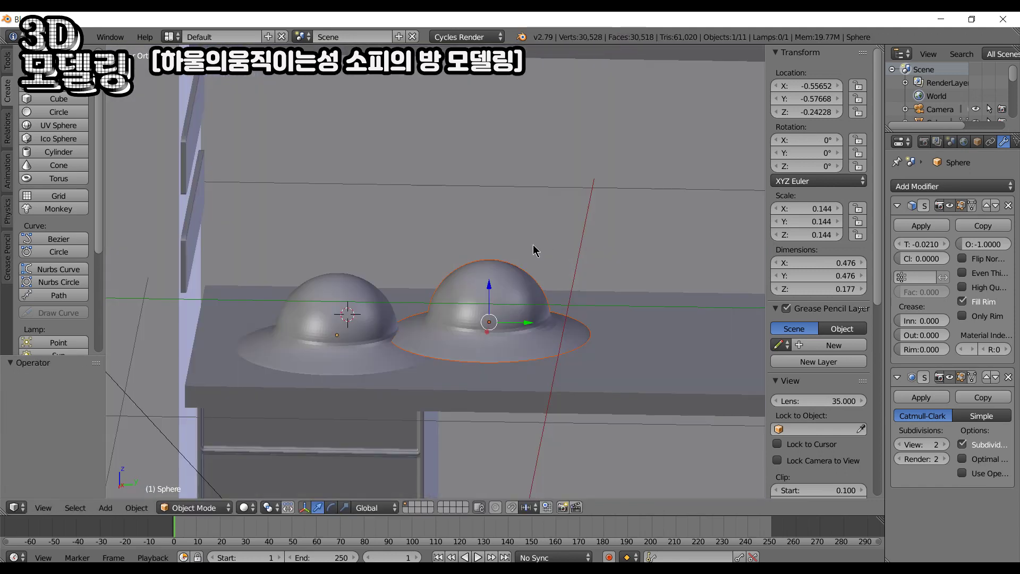
# Select the top crown vertices of the right hat in Edit Mode.
pyautogui.press('Tab')
# Back in Object Mode, adjust the right hat's height.
pyautogui.press('Tab')
pyautogui.rightClick(512, 302)
pyautogui.press('Tab')
pyautogui.press('z')
pyautogui.scroll(2, 513, 302)
pyautogui.press('z')
pyautogui.press('c')
pyautogui.moveTo(513, 303); pyautogui.dragTo(489, 298)
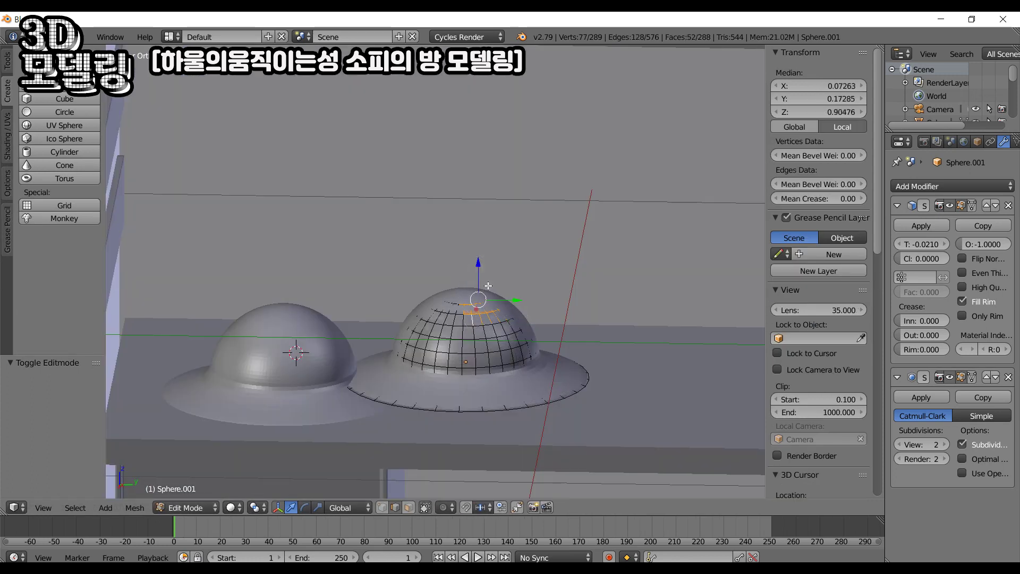
pyautogui.press('z')
pyautogui.moveTo(489, 297); pyautogui.dragTo(524, 350, button='middle')
pyautogui.press('Escape')
pyautogui.press('z')
pyautogui.moveTo(443, 342)
pyautogui.mouseDown(button='middle')
pyautogui.moveTo(534, 250)
pyautogui.moveTo(527, 289)
pyautogui.moveTo(462, 313)
pyautogui.mouseUp(button='middle')
pyautogui.press('Tab')
pyautogui.press('g')
pyautogui.press('z')
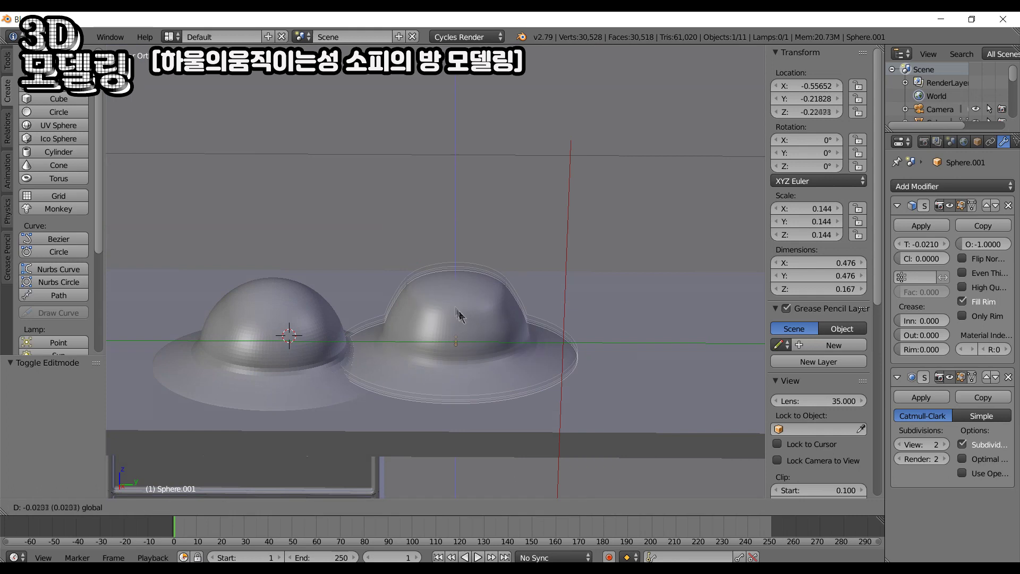
pyautogui.click(458, 314)
# Rotate the left hat around the X axis.
pyautogui.rightClick(287, 318)
pyautogui.press('r')
pyautogui.press('x')
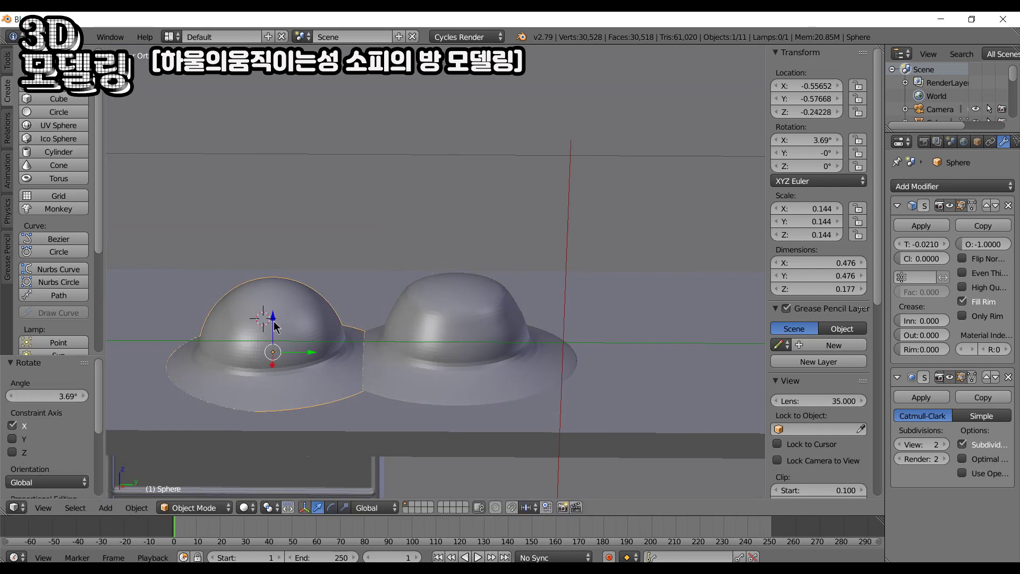
pyautogui.click(300, 339)
pyautogui.moveTo(299, 339); pyautogui.dragTo(372, 265, button='middle')
# Slide the right hat along X.
pyautogui.rightClick(433, 175)
pyautogui.press('g')
pyautogui.press('x')
pyautogui.click(434, 229)
pyautogui.moveTo(433, 228)
pyautogui.mouseDown(button='middle')
pyautogui.moveTo(395, 345)
pyautogui.moveTo(268, 368)
pyautogui.mouseUp(button='middle')
# Copy the left hat and paste a third hat.
pyautogui.rightClick(268, 368)
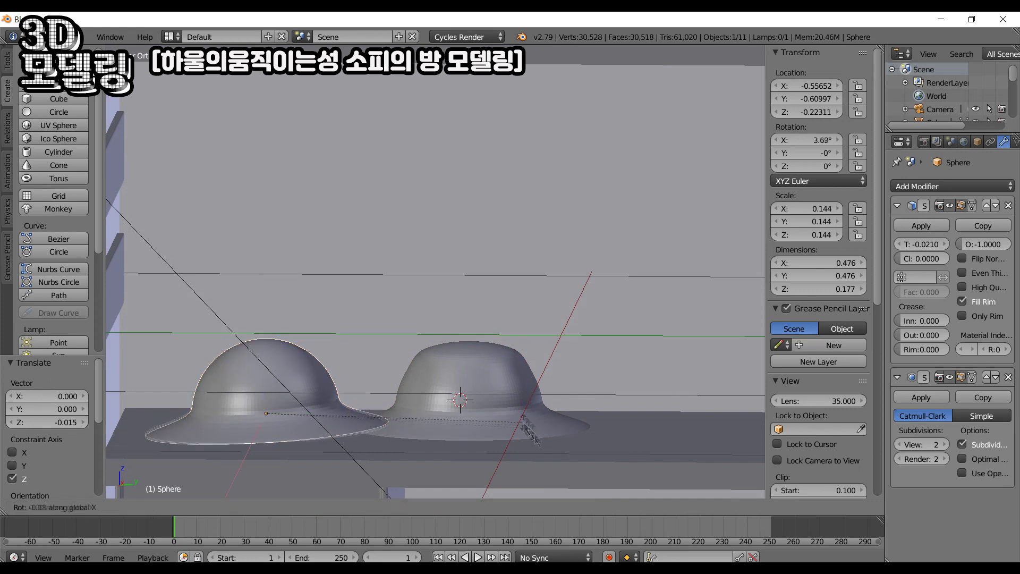
pyautogui.click(530, 429)
pyautogui.moveTo(530, 430); pyautogui.dragTo(474, 291, button='middle')
pyautogui.hotkey('ctrl', 'c')
pyautogui.hotkey('ctrl', 'v')
# Move the third hat along X, tilt it, and reset its X tilt to zero.
pyautogui.press('g')
pyautogui.press('x')
pyautogui.press('y')
pyautogui.click(373, 153)
pyautogui.moveTo(373, 153)
pyautogui.mouseDown(button='middle')
pyautogui.moveTo(499, 236)
pyautogui.moveTo(815, 151)
pyautogui.mouseUp(button='middle')
pyautogui.click(482, 261)
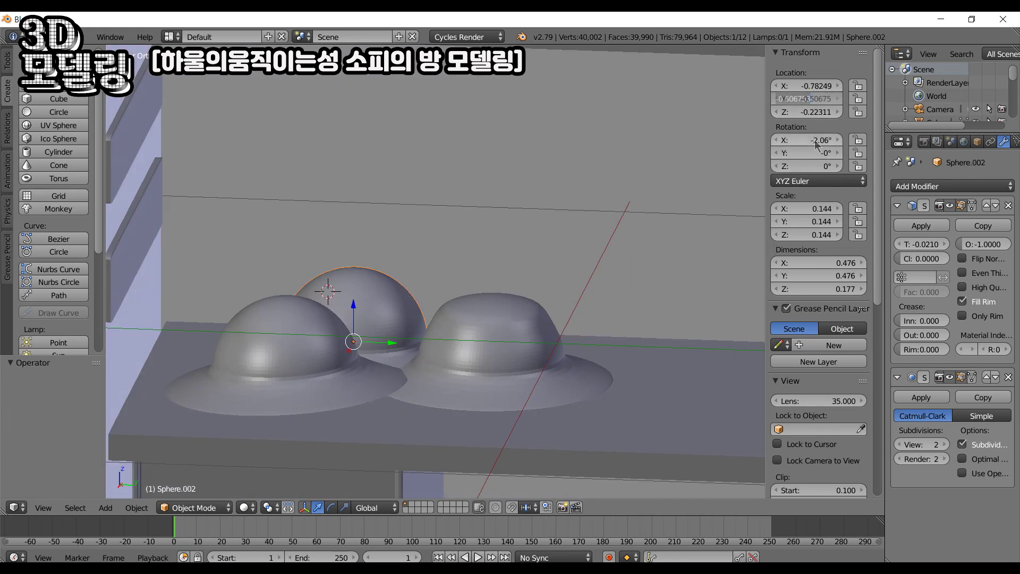
pyautogui.press('Return')
pyautogui.press('KP_7')
# Shift the middle hat along Y and tilt it 9.76° around X.
pyautogui.rightClick(472, 349)
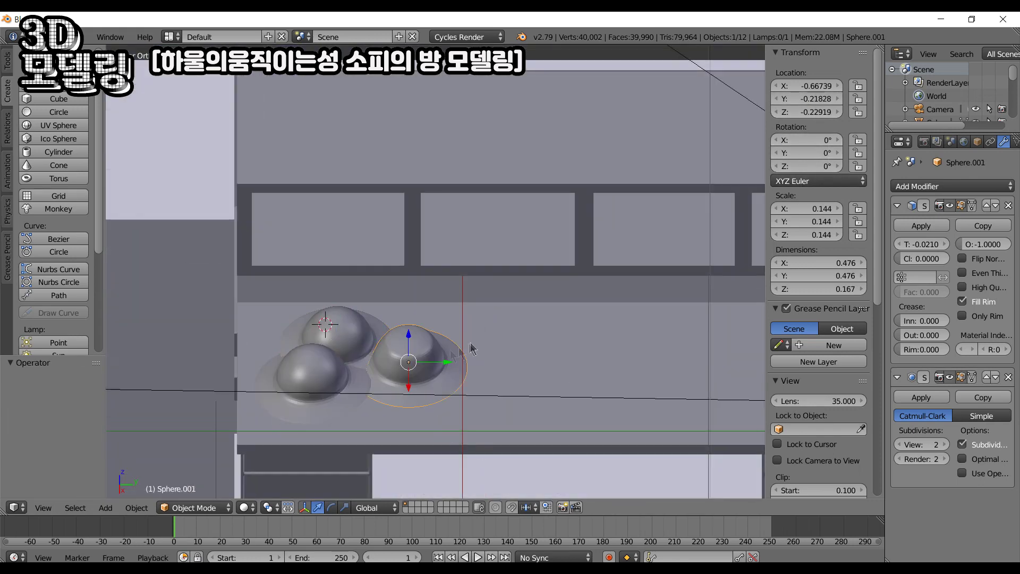
pyautogui.click(413, 299)
pyautogui.moveTo(413, 298)
pyautogui.mouseDown(button='middle')
pyautogui.moveTo(355, 328)
pyautogui.moveTo(478, 318)
pyautogui.moveTo(524, 375)
pyautogui.mouseUp(button='middle')
pyautogui.press('g')
pyautogui.press('y')
pyautogui.click(479, 318)
pyautogui.click(494, 338)
pyautogui.moveTo(494, 337)
pyautogui.mouseDown(button='middle')
pyautogui.moveTo(427, 332)
pyautogui.moveTo(581, 282)
pyautogui.moveTo(457, 365)
pyautogui.mouseUp(button='middle')
# Adjust the hat's height and turn it 27.5° around Z.
pyautogui.press('g')
pyautogui.press('z')
pyautogui.click(427, 332)
pyautogui.click(611, 284)
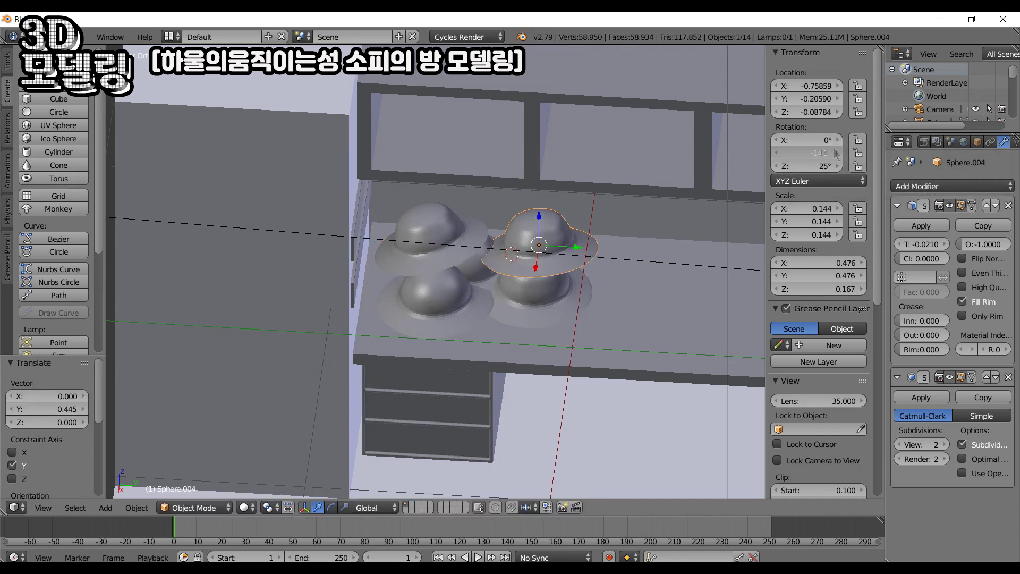
# Lift the hat onto the pile and tilt it -13.4° around Y.
pyautogui.press('g')
pyautogui.press('z')
pyautogui.moveTo(533, 252)
pyautogui.mouseDown(button='middle')
pyautogui.moveTo(538, 283)
pyautogui.moveTo(584, 276)
pyautogui.moveTo(573, 324)
pyautogui.moveTo(499, 324)
pyautogui.mouseUp(button='middle')
pyautogui.click(537, 287)
pyautogui.press('r')
pyautogui.press('y')
pyautogui.click(611, 297)
# Move the top hat along Y and tilt it 11.3° on the pile.
pyautogui.moveTo(566, 301); pyautogui.dragTo(601, 261, button='middle')
pyautogui.press('r')
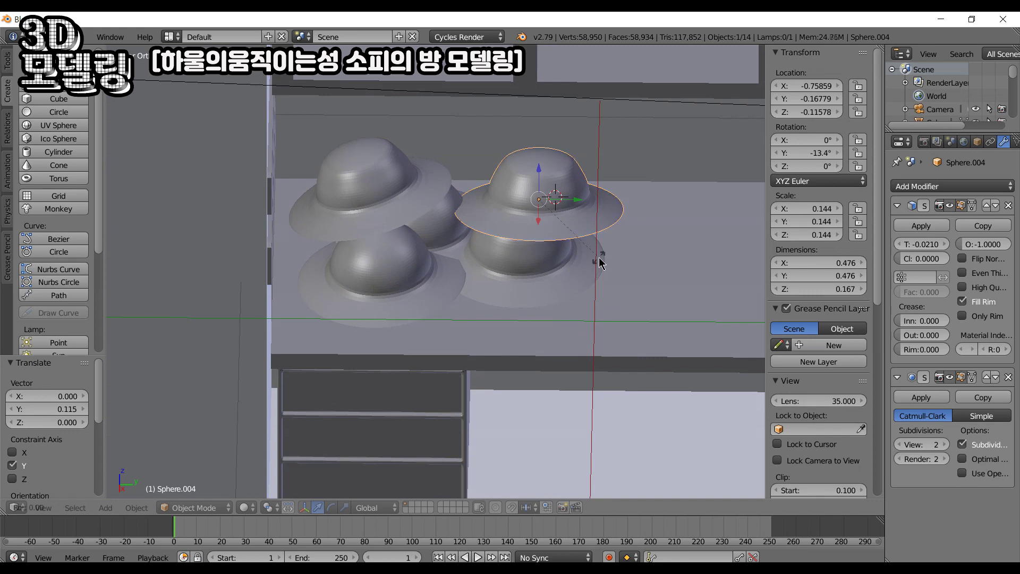
pyautogui.press('g')
pyautogui.press('y')
pyautogui.moveTo(587, 304)
pyautogui.mouseDown(button='middle')
pyautogui.moveTo(563, 298)
pyautogui.moveTo(448, 348)
pyautogui.moveTo(409, 296)
pyautogui.mouseUp(button='middle')
pyautogui.click(549, 239)
pyautogui.scroll(-3, 447, 348)
# Add a cube, shrink it, and move it along X into the back wall.
pyautogui.click(58, 99)
pyautogui.press('s')
pyautogui.click(423, 274)
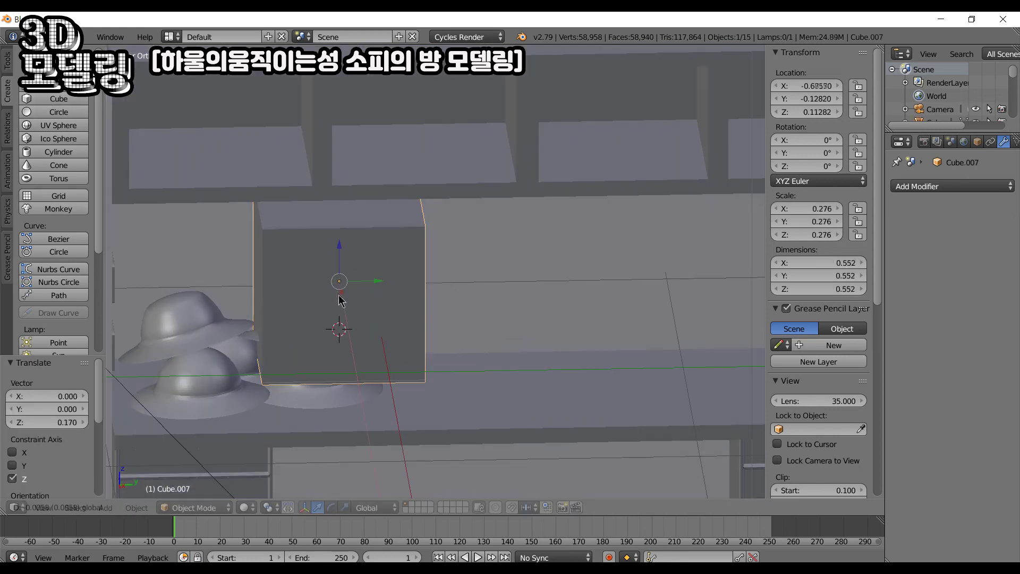
pyautogui.press('g')
pyautogui.press('x')
pyautogui.click(402, 260)
# Apply a Boolean Intersect and delete the unneeded panel faces.
pyautogui.press('KP_7')
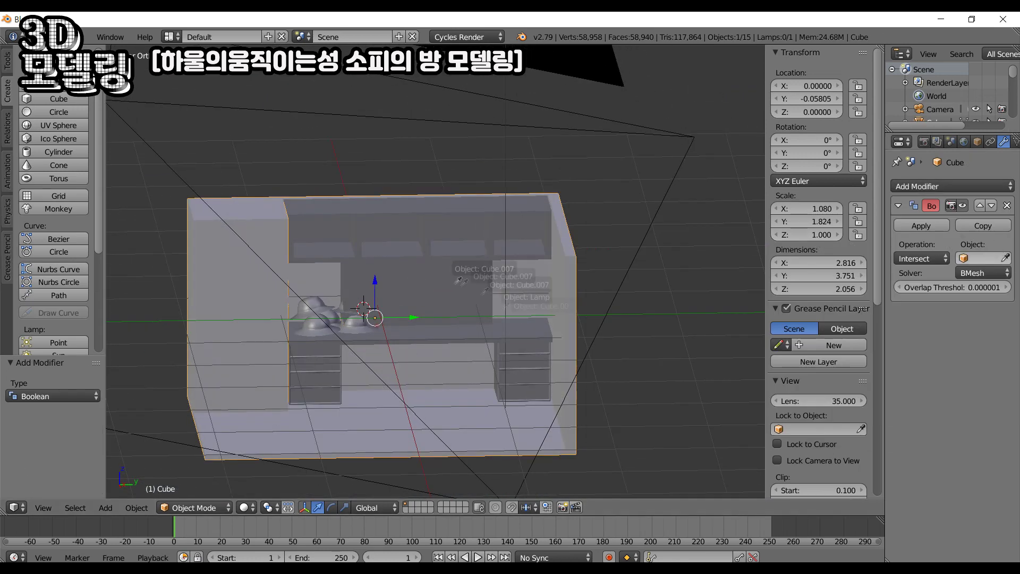
pyautogui.click(920, 226)
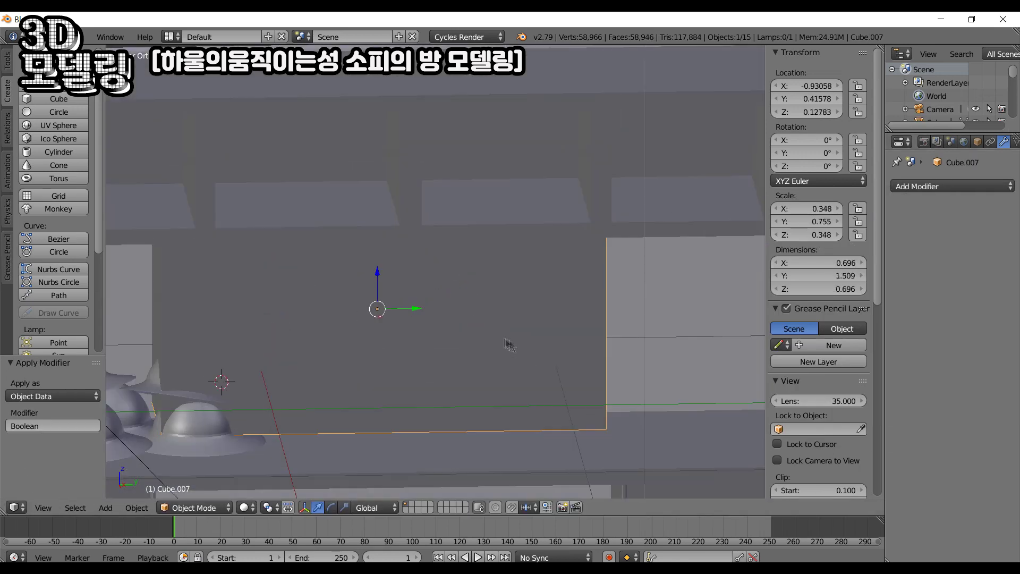
pyautogui.click(396, 402)
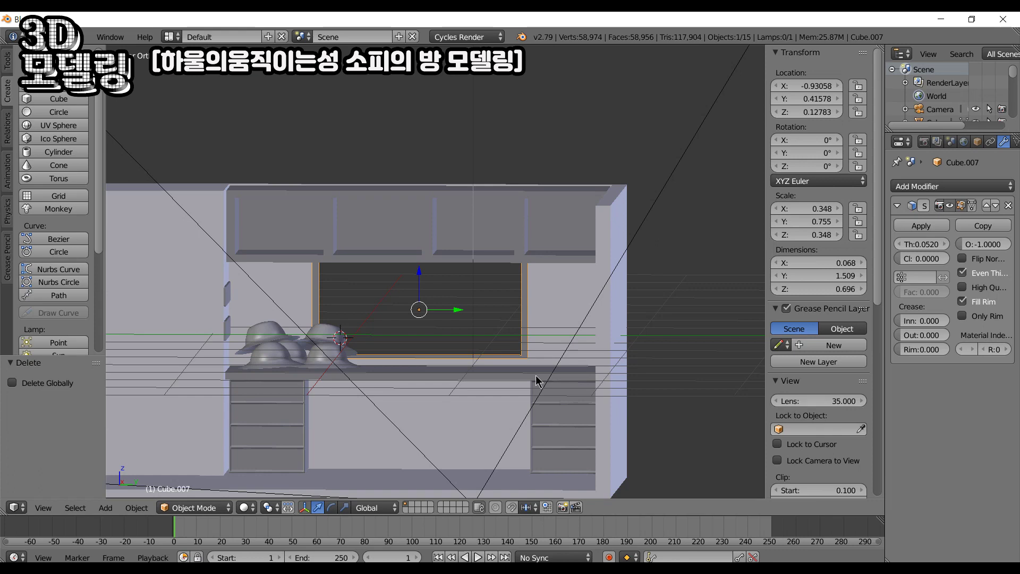
# Undo the panel's thickening, stretch it along Y and flatten its height.
pyautogui.hotkey('ctrl', 'z')
pyautogui.hotkey('ctrl', 'z')
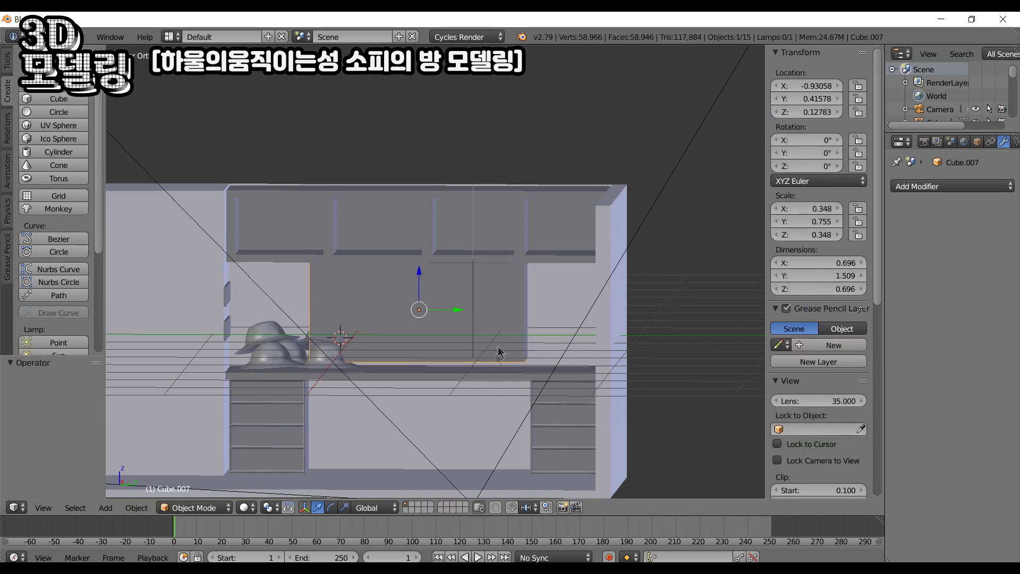
pyautogui.press('s')
pyautogui.click(528, 332)
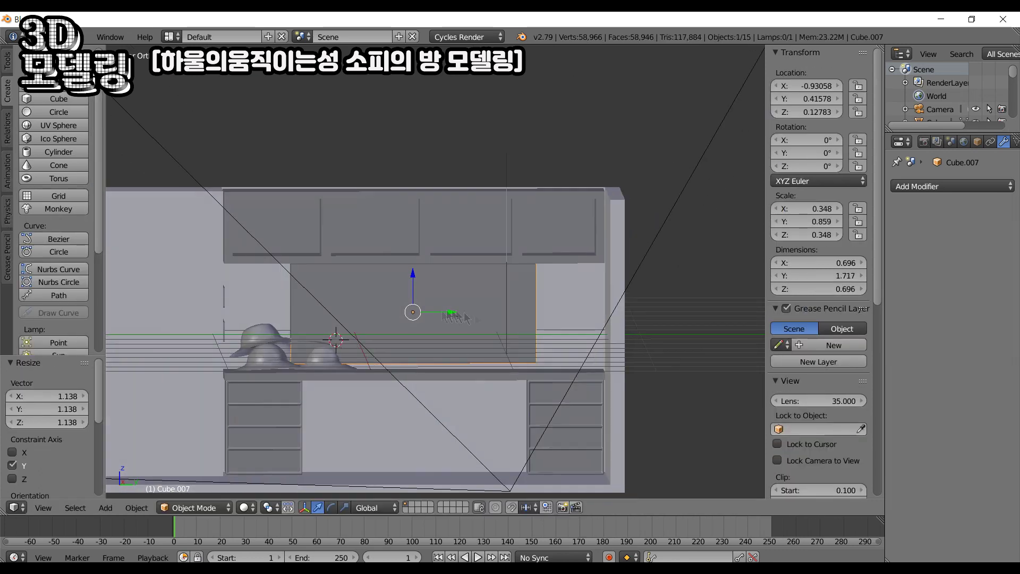
pyautogui.click(465, 285)
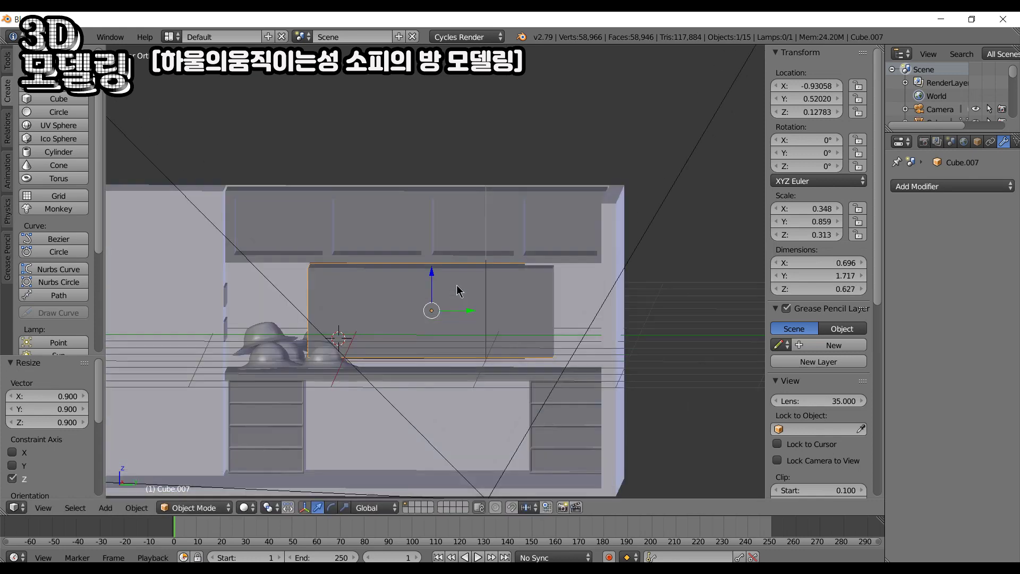
pyautogui.moveTo(455, 289); pyautogui.dragTo(505, 276, button='middle')
# Add a Boolean modifier to the room using the panel, then delete the panel's unwanted faces.
pyautogui.click(952, 186)
pyautogui.click(690, 245)
pyautogui.rightClick(635, 333)
pyautogui.click(953, 186)
pyautogui.click(691, 245)
pyautogui.click(919, 259)
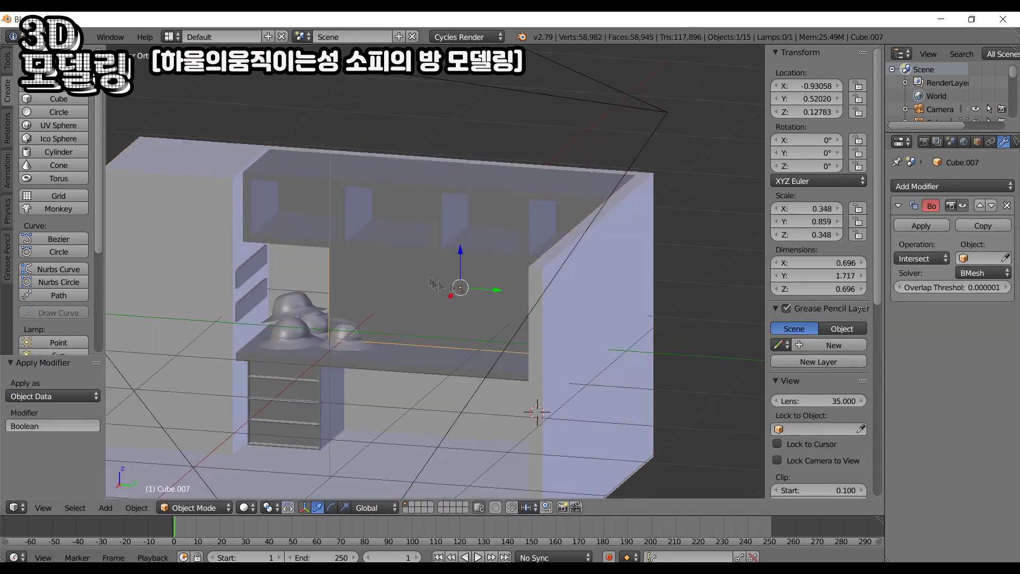
pyautogui.press('Tab')
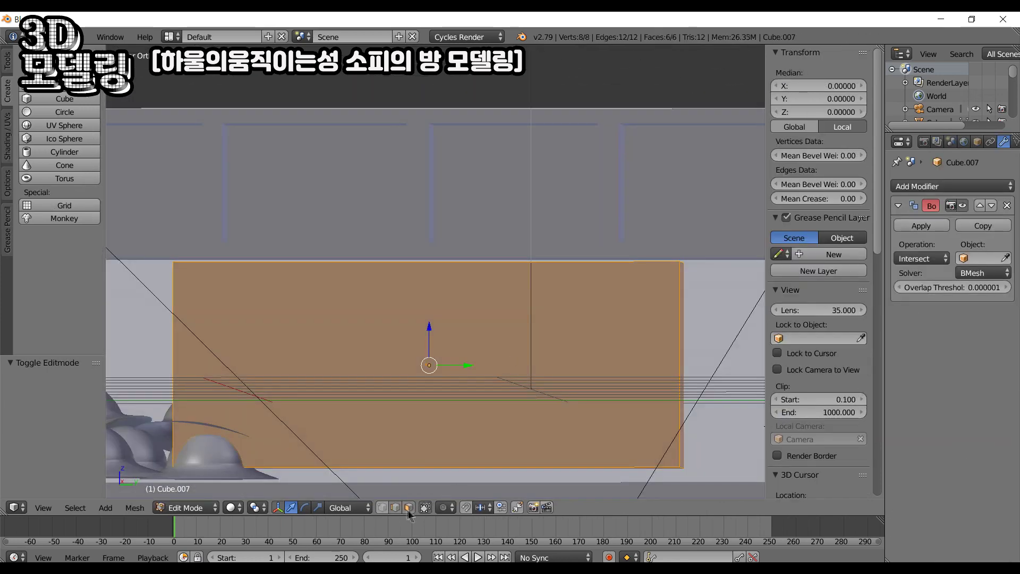
pyautogui.click(450, 423)
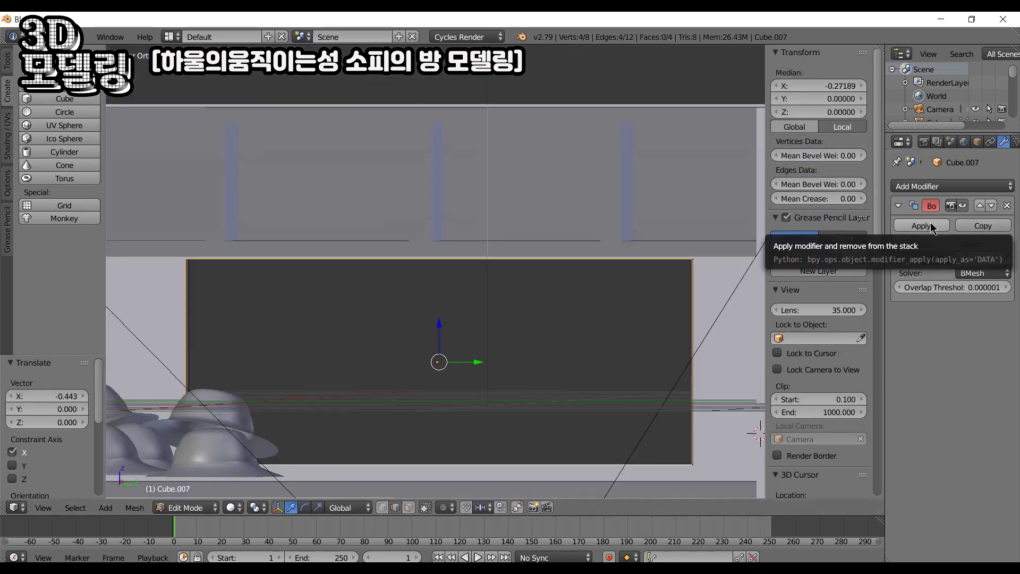
# Replace the window pane's Boolean modifier with a Solidify modifier.
pyautogui.click(1006, 206)
pyautogui.click(951, 186)
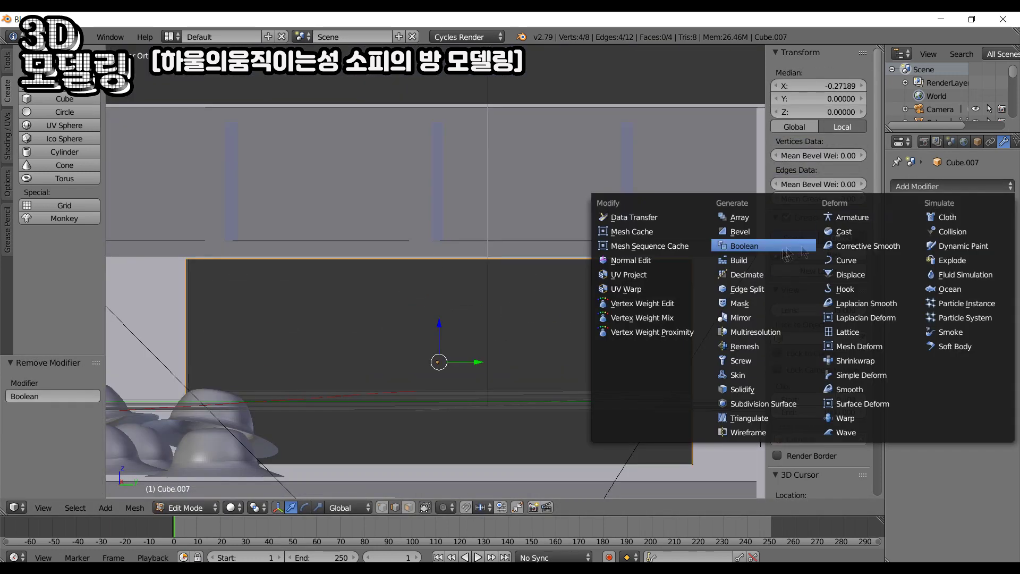
pyautogui.click(743, 390)
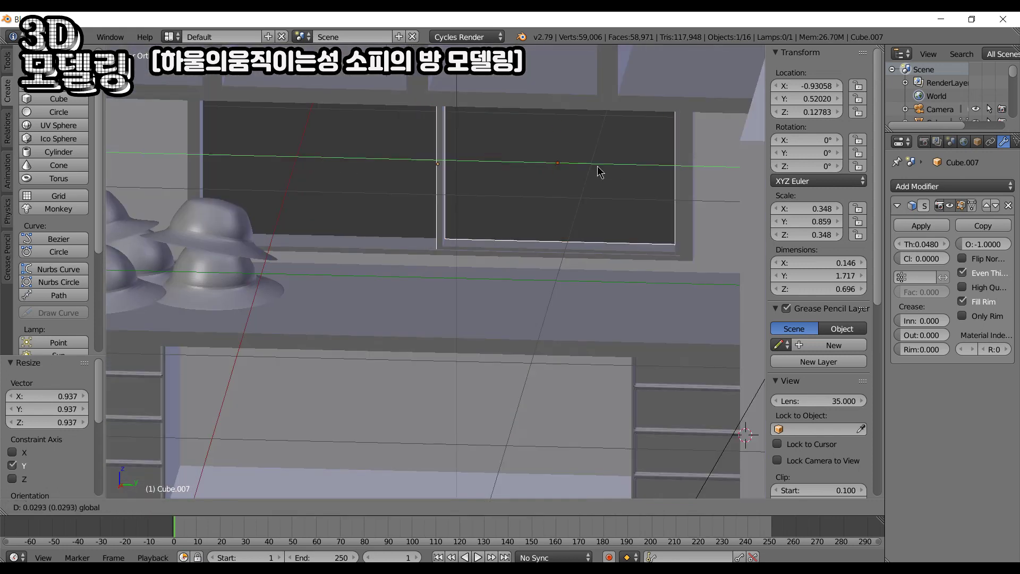
# Paste a pane copy beside the first along Y and delete the extra pane.
pyautogui.hotkey('ctrl', 'v')
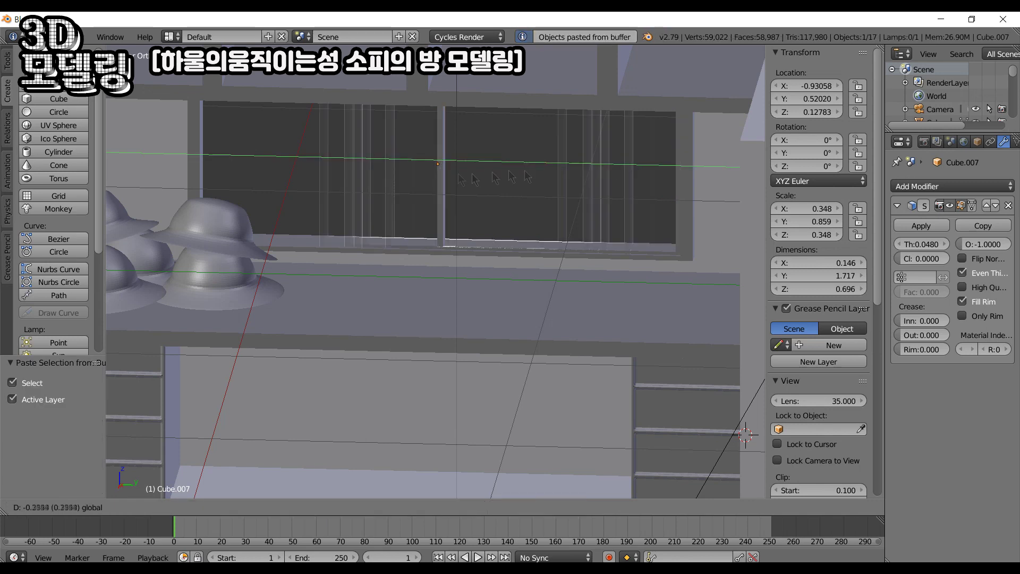
pyautogui.press('Return')
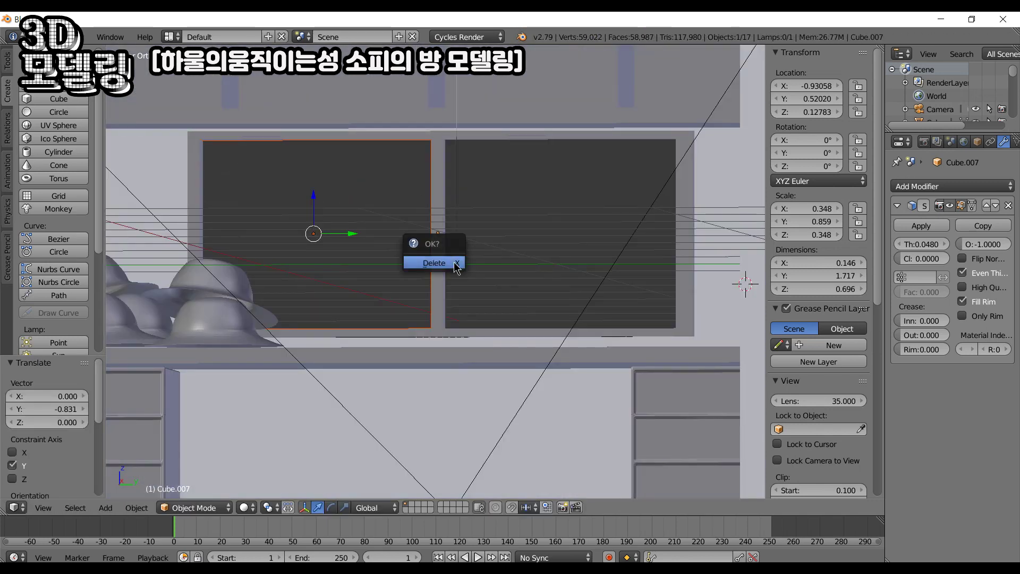
pyautogui.click(456, 266)
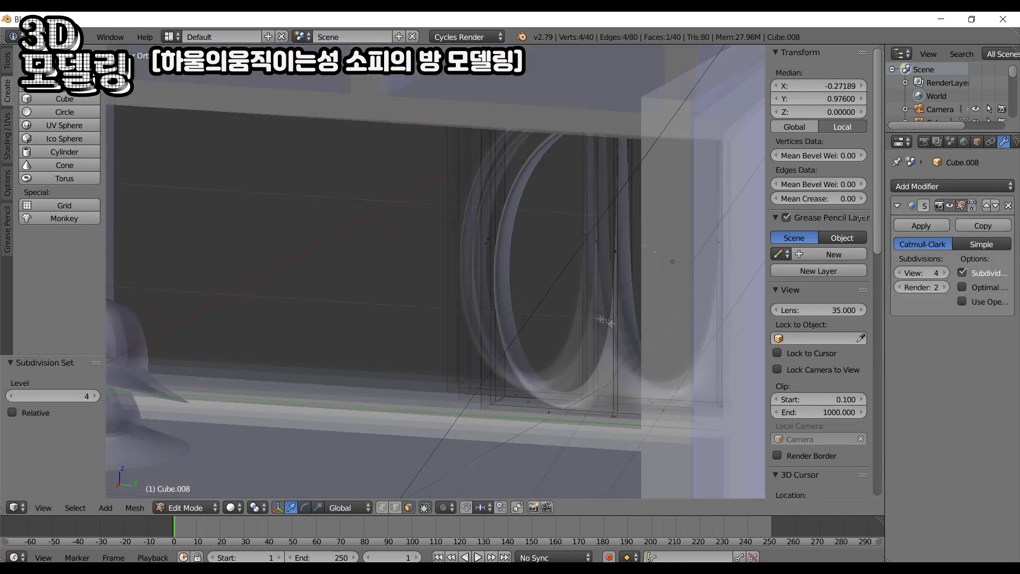
# Remove Subsurf, loop-cut the frame into six panes, and paste a copy alongside.
pyautogui.click(1008, 205)
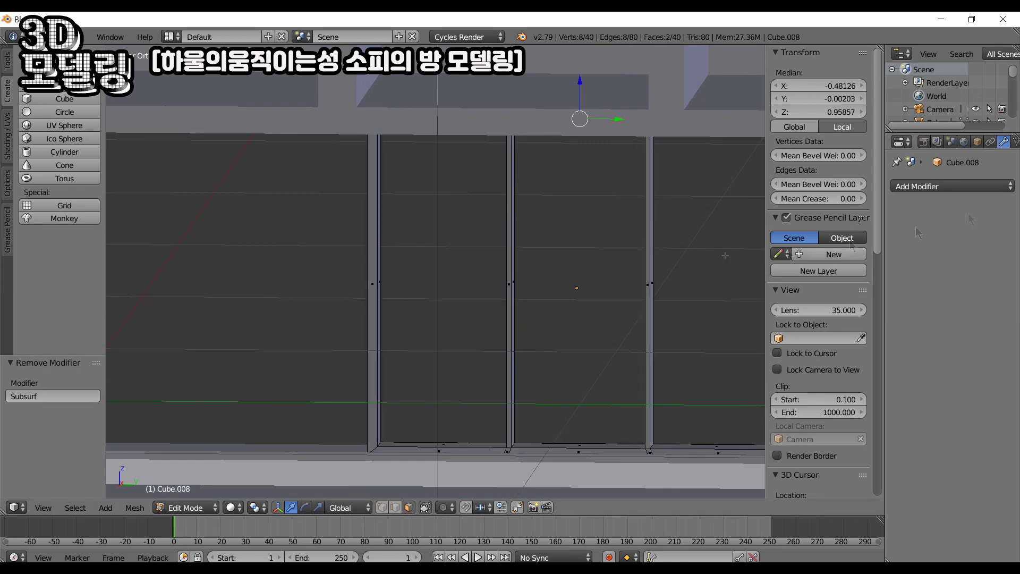
pyautogui.hotkey('ctrl', 'r')
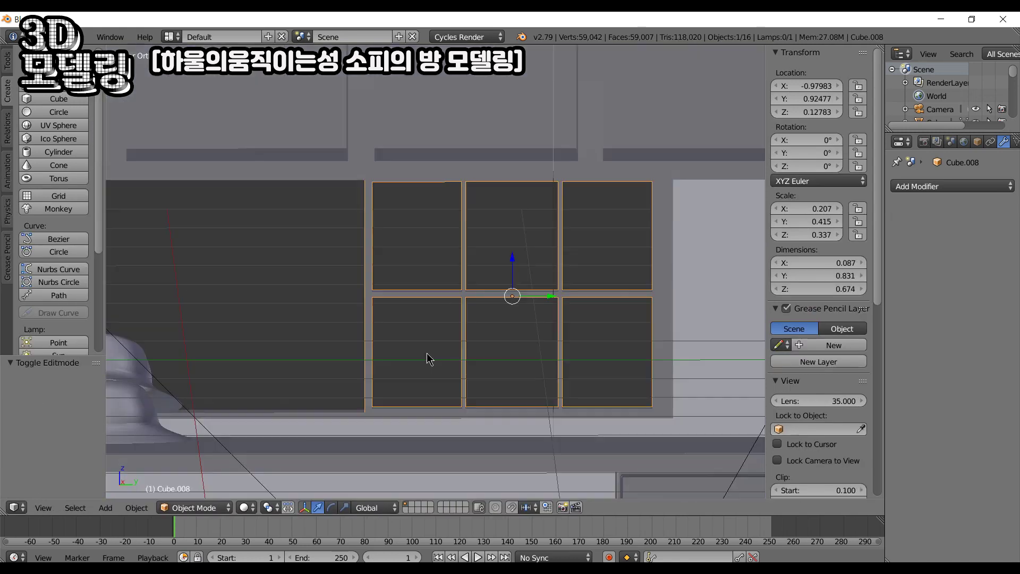
pyautogui.hotkey('ctrl', 'v')
pyautogui.click(417, 342)
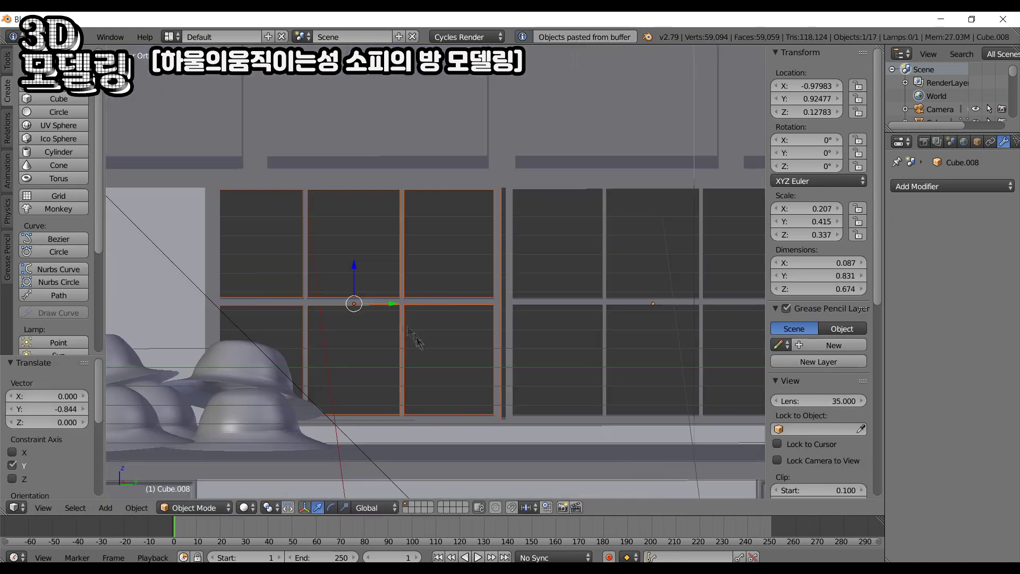
pyautogui.click(377, 318)
pyautogui.moveTo(506, 272)
pyautogui.mouseDown(button='middle')
pyautogui.moveTo(520, 289)
pyautogui.moveTo(455, 405)
pyautogui.moveTo(437, 378)
pyautogui.mouseUp(button='middle')
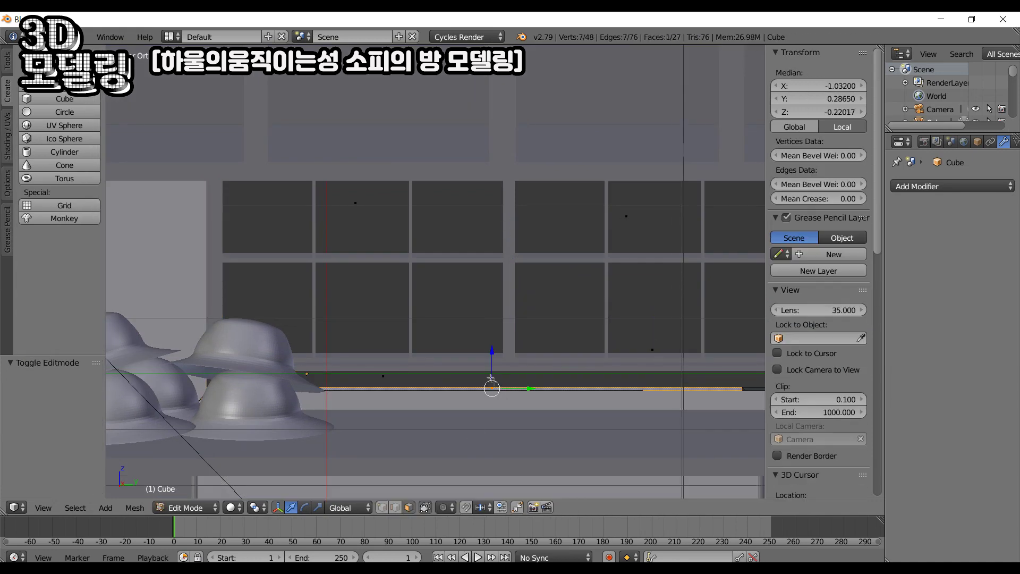
# Stretch the thin ledge strip under the window slightly along Y.
pyautogui.moveTo(490, 378); pyautogui.dragTo(478, 357, button='middle')
pyautogui.press('s')
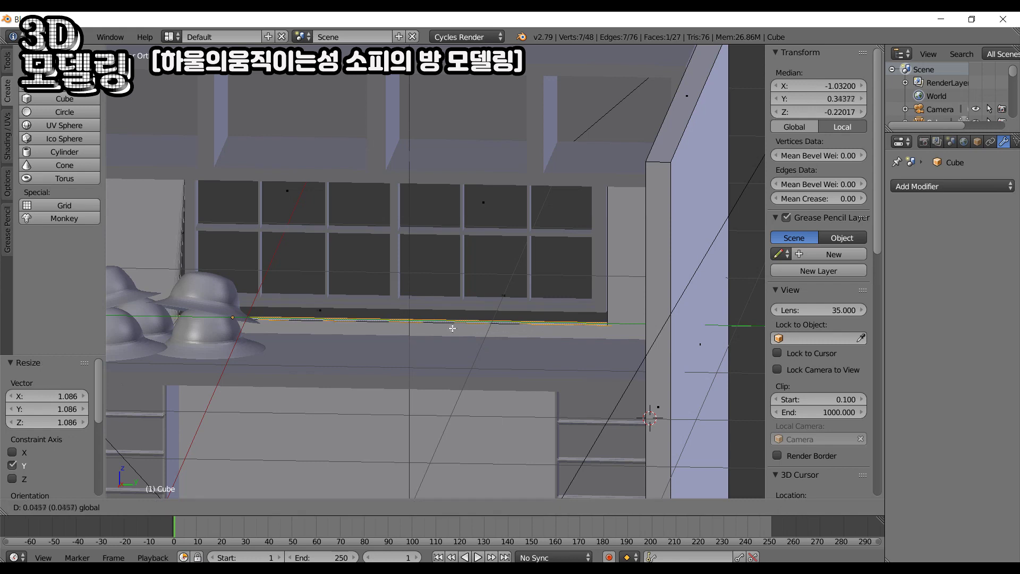
pyautogui.press('Tab')
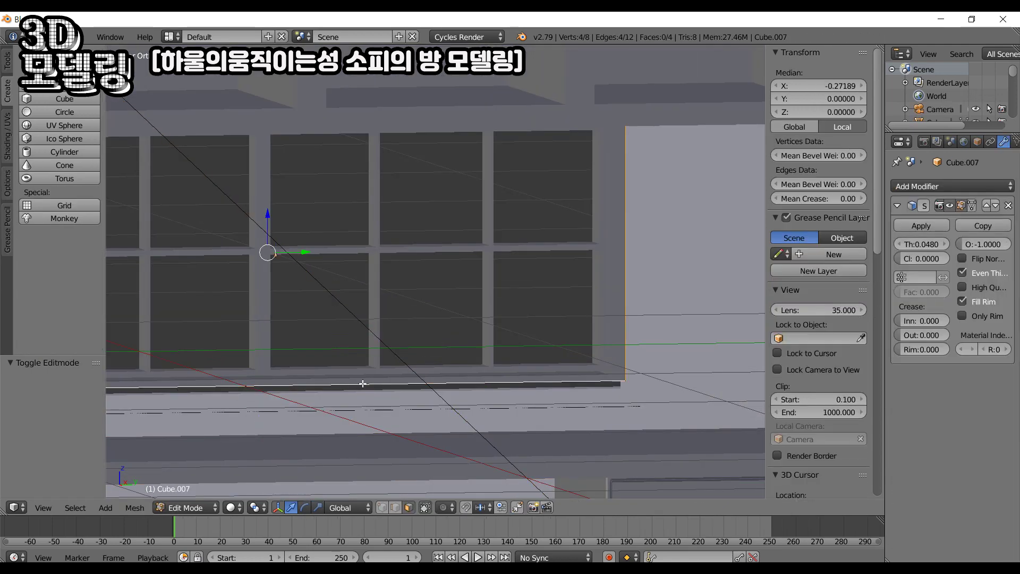
# Select the window frame's thin strip face in wireframe and undo the accidental extrusion.
pyautogui.press('z')
pyautogui.moveTo(363, 383)
pyautogui.mouseDown(button='middle')
pyautogui.moveTo(352, 416)
pyautogui.moveTo(363, 491)
pyautogui.mouseUp(button='middle')
pyautogui.press('KP_1')
pyautogui.keyDown('alt'); pyautogui.rightClick(357, 352); pyautogui.keyUp('alt')
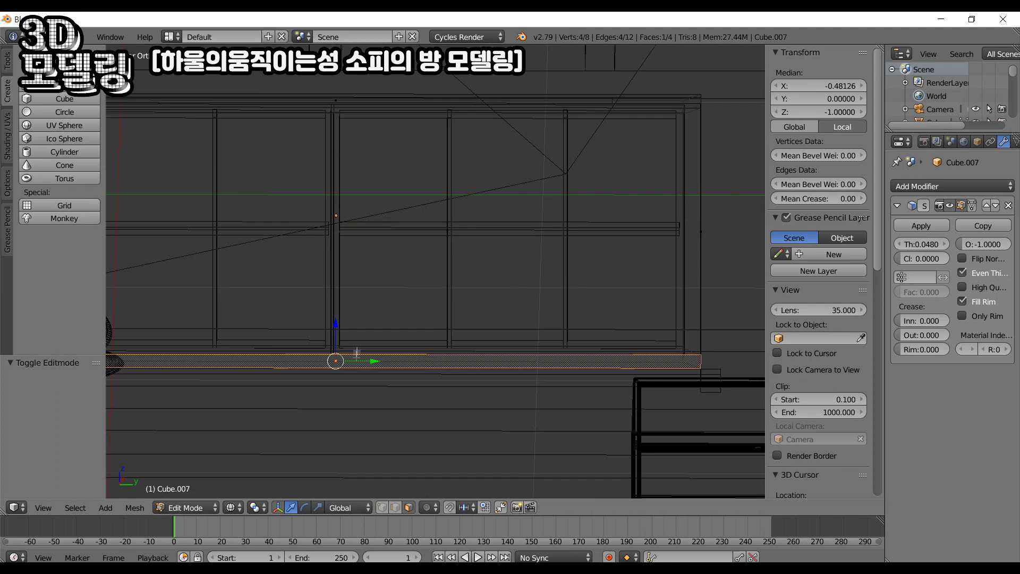
pyautogui.press('Tab')
pyautogui.press('Tab')
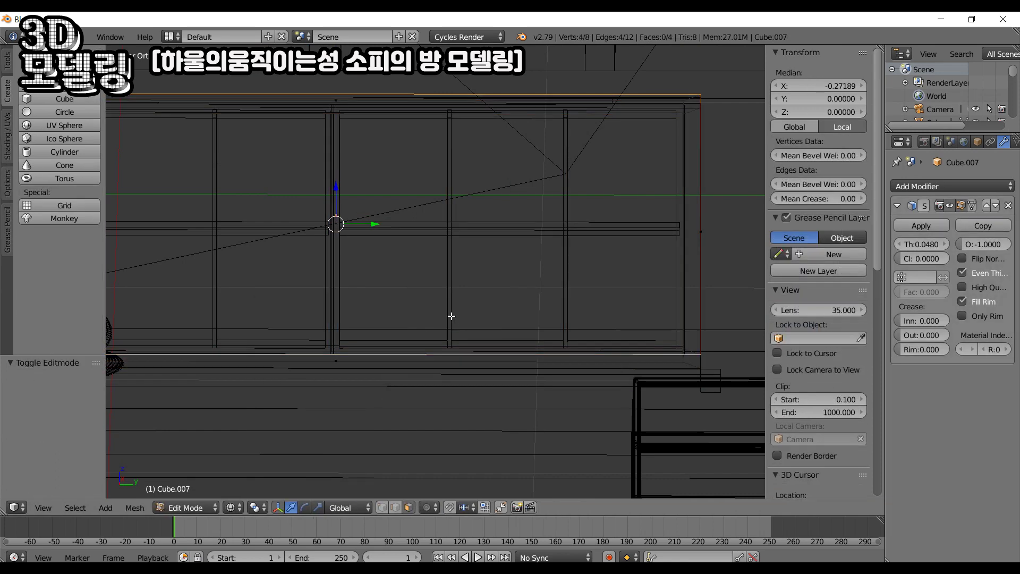
pyautogui.press('z')
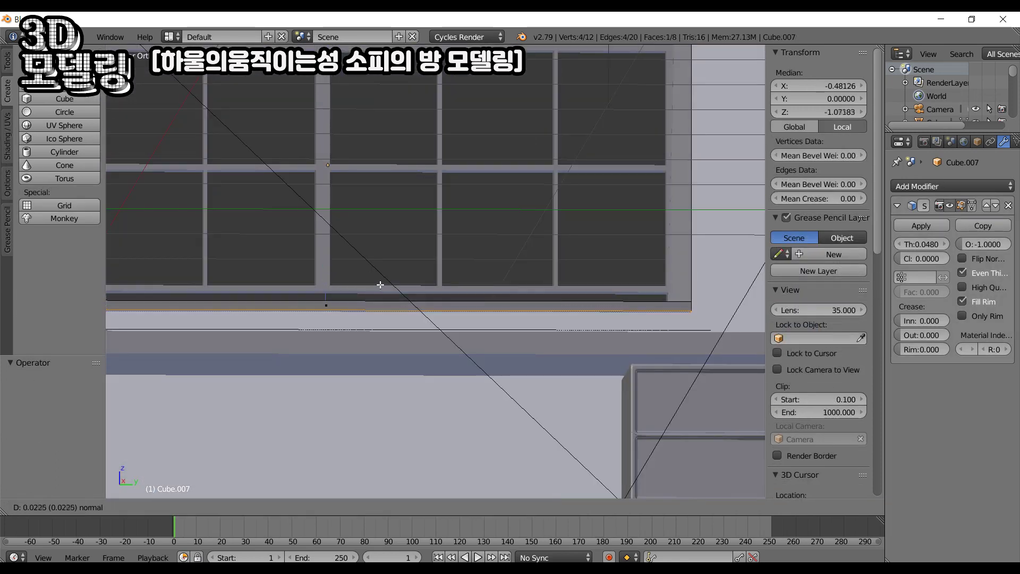
pyautogui.hotkey('ctrl', 'z')
pyautogui.moveTo(379, 283); pyautogui.dragTo(346, 363, button='middle')
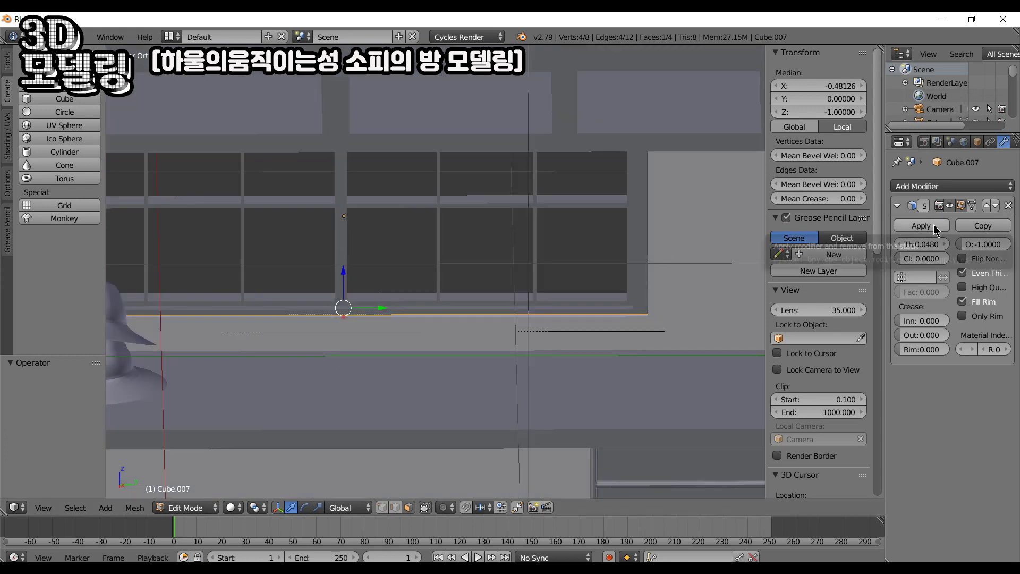
# Apply the window frame's Solidify modifier to make its thickness permanent.
pyautogui.press('Tab')
pyautogui.click(922, 226)
pyautogui.press('Tab')
pyautogui.moveTo(341, 289)
pyautogui.mouseDown(button='middle')
pyautogui.moveTo(520, 469)
pyautogui.moveTo(317, 298)
pyautogui.mouseUp(button='middle')
# Zoom out and orbit to a high three-quarter view of the whole room.
pyautogui.press('Tab')
pyautogui.scroll(-5, 310, 296)
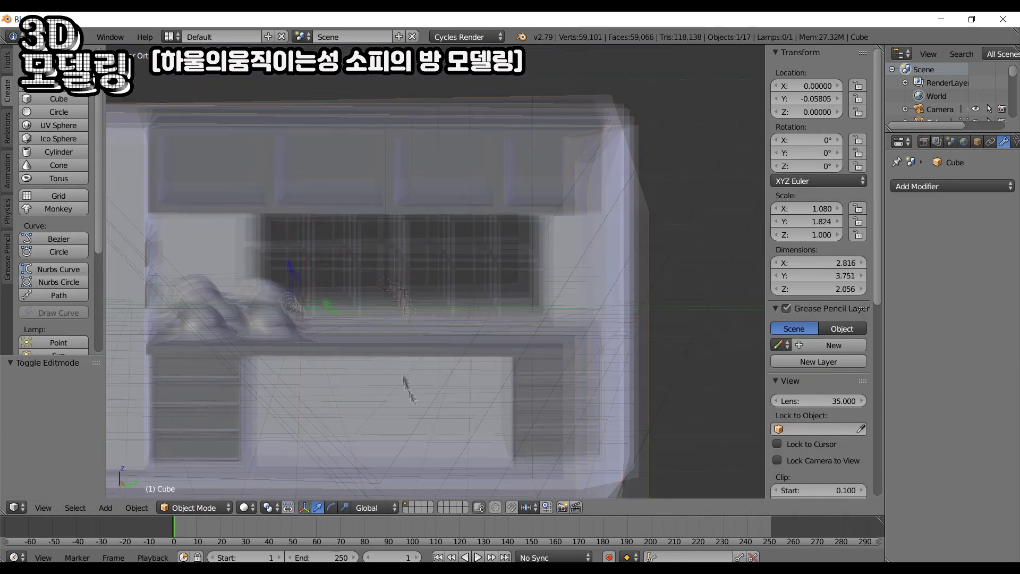
pyautogui.moveTo(459, 416); pyautogui.dragTo(438, 417, button='middle')
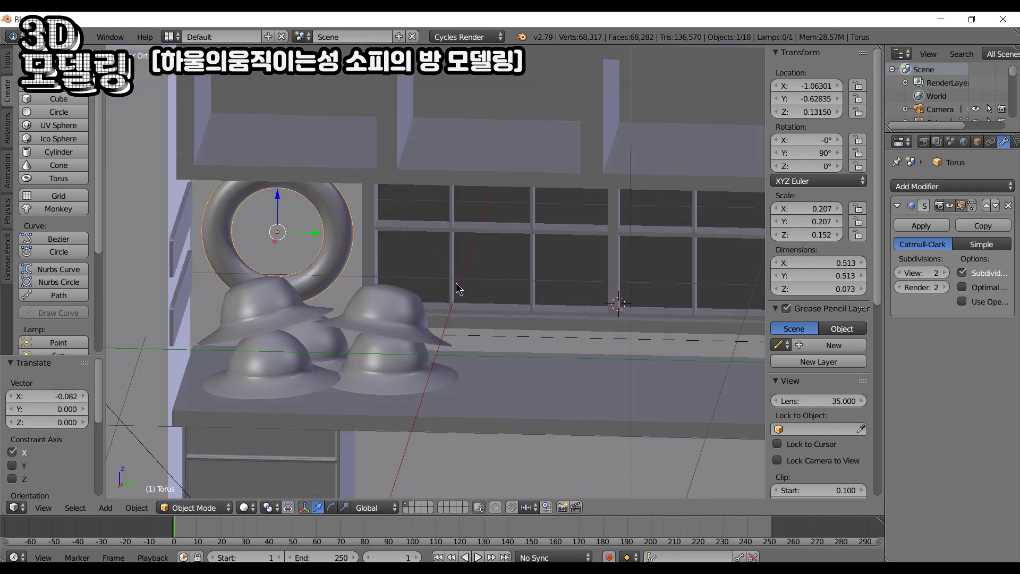
pyautogui.scroll(-3, 516, 425)
pyautogui.moveTo(466, 409)
pyautogui.mouseDown(button='middle')
pyautogui.moveTo(410, 411)
pyautogui.moveTo(423, 433)
pyautogui.mouseUp(button='middle')
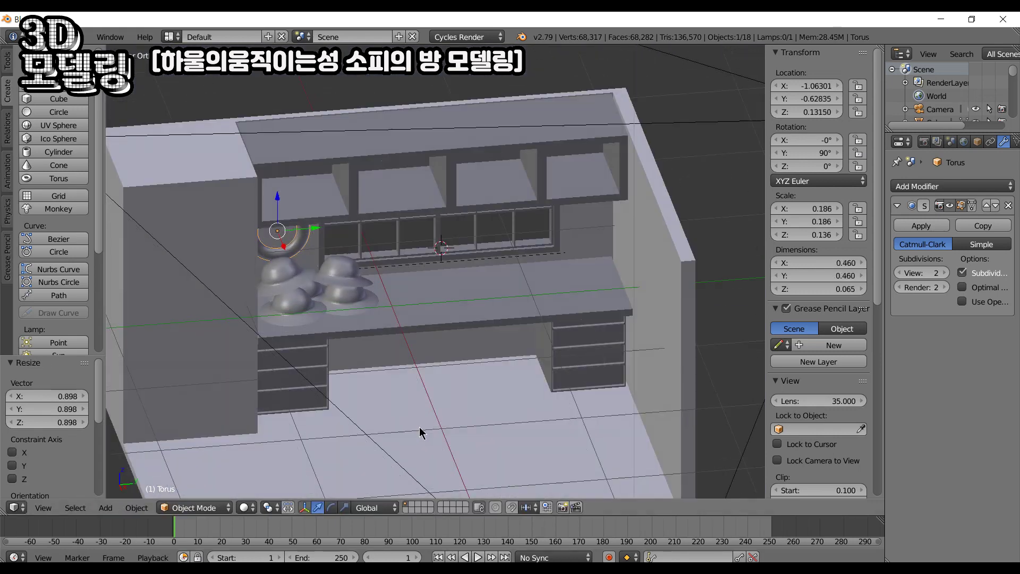
pyautogui.scroll(1, 500, 425)
pyautogui.moveTo(498, 424); pyautogui.dragTo(488, 423, button='middle')
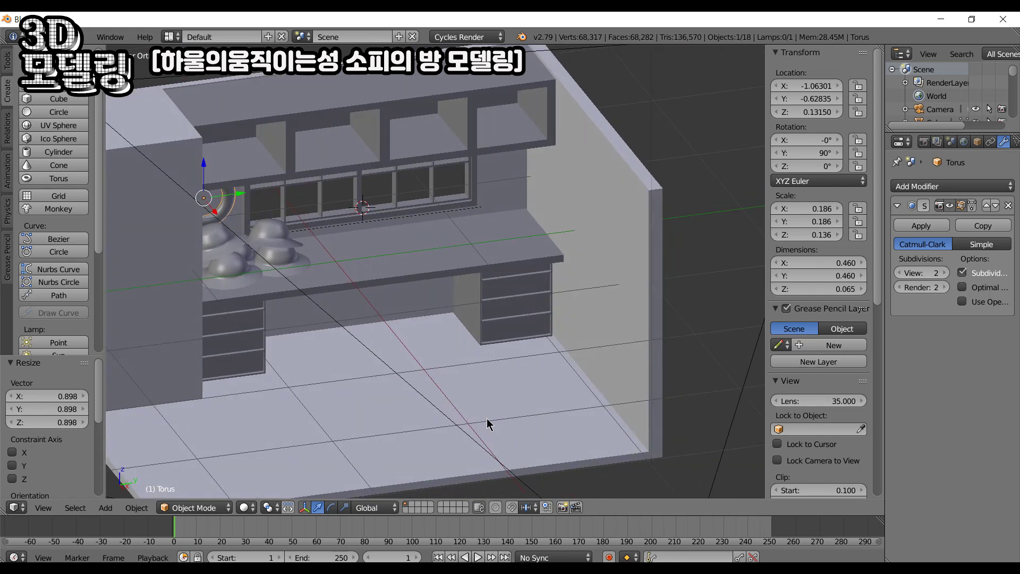
# Switch the viewport to rendered shading and add a new cube, scaled down.
pyautogui.click(245, 508)
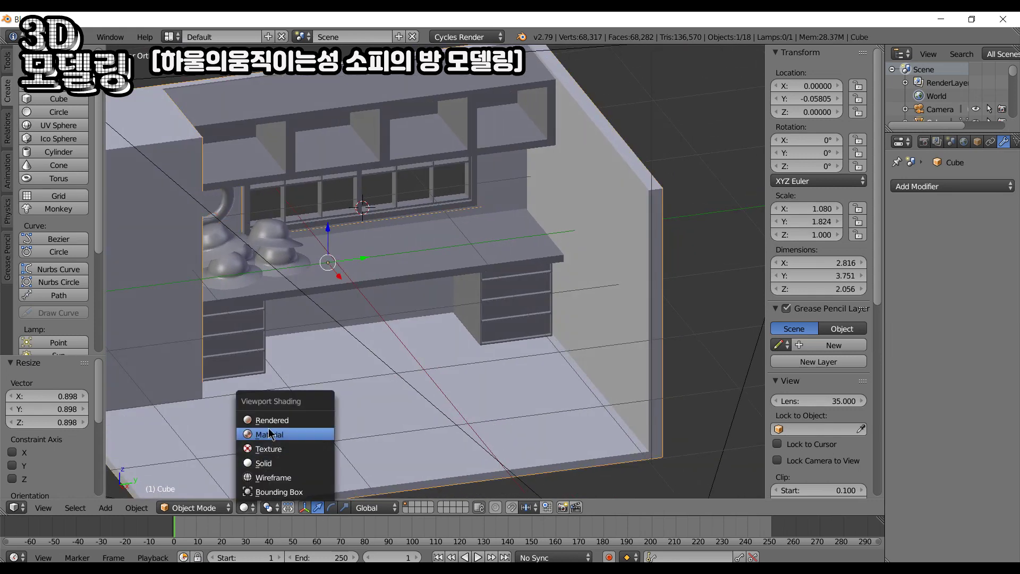
pyautogui.click(296, 428)
pyautogui.click(58, 99)
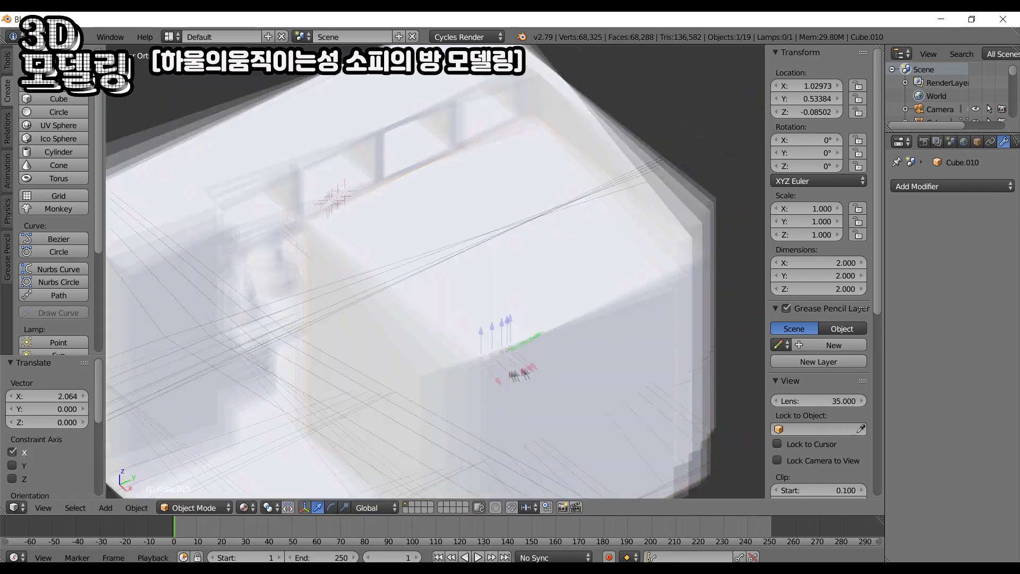
pyautogui.press('s')
pyautogui.click(404, 327)
# Stretch the cube along X, set its height, and place it beside the desk's right end.
pyautogui.press('s')
pyautogui.press('x')
pyautogui.scroll(3, 403, 327)
pyautogui.press('KP_1')
pyautogui.press('s')
pyautogui.press('z')
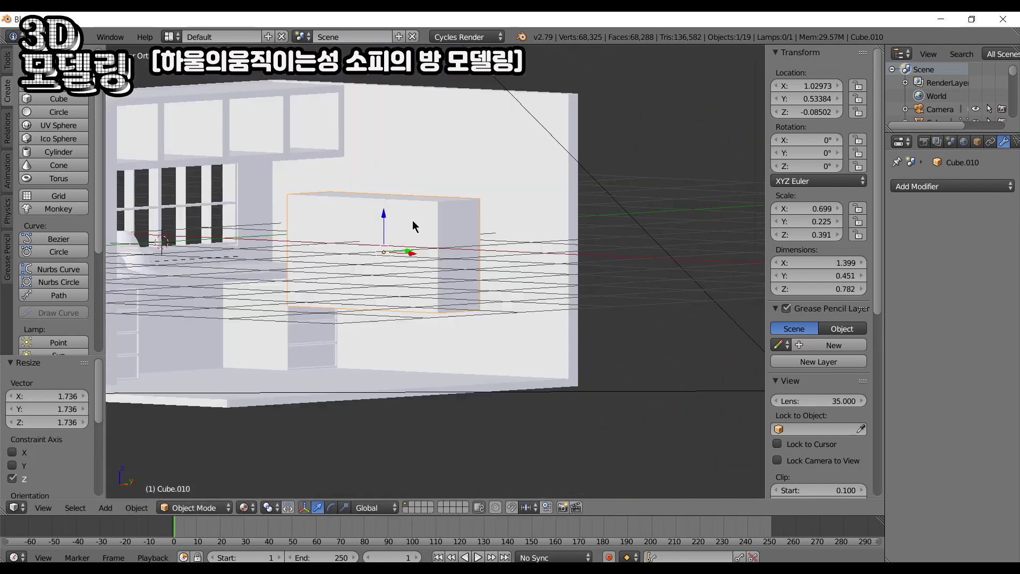
pyautogui.click(413, 220)
pyautogui.moveTo(387, 296); pyautogui.dragTo(485, 340, button='middle')
pyautogui.press('g')
pyautogui.press('y')
pyautogui.click(485, 340)
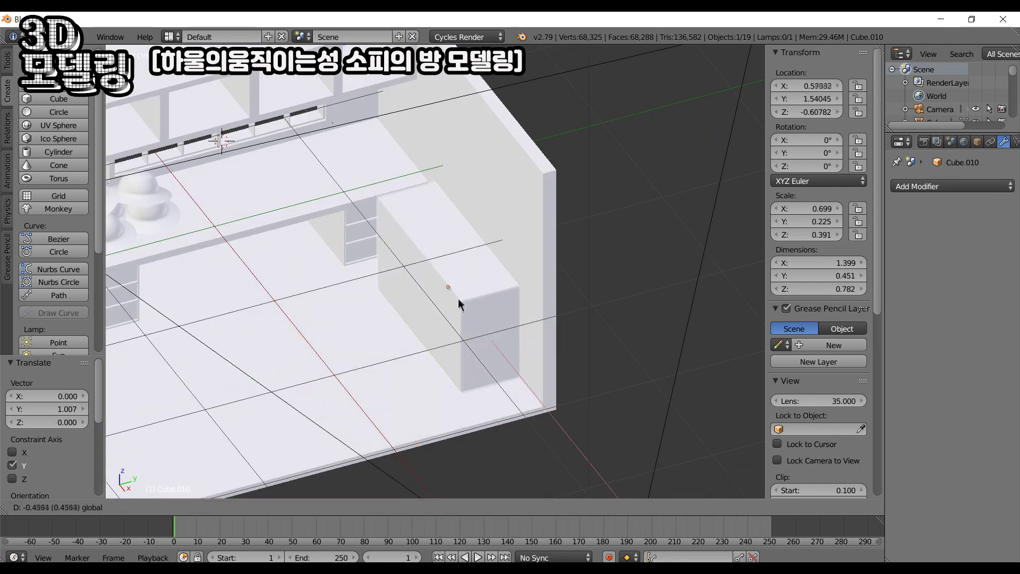
# Get back into the cabinet's edit mode with its top face selected, after a detour into the floor mesh.
pyautogui.press('KP_1')
pyautogui.press('Tab')
pyautogui.press('g')
pyautogui.press('z')
pyautogui.scroll(3, 382, 319)
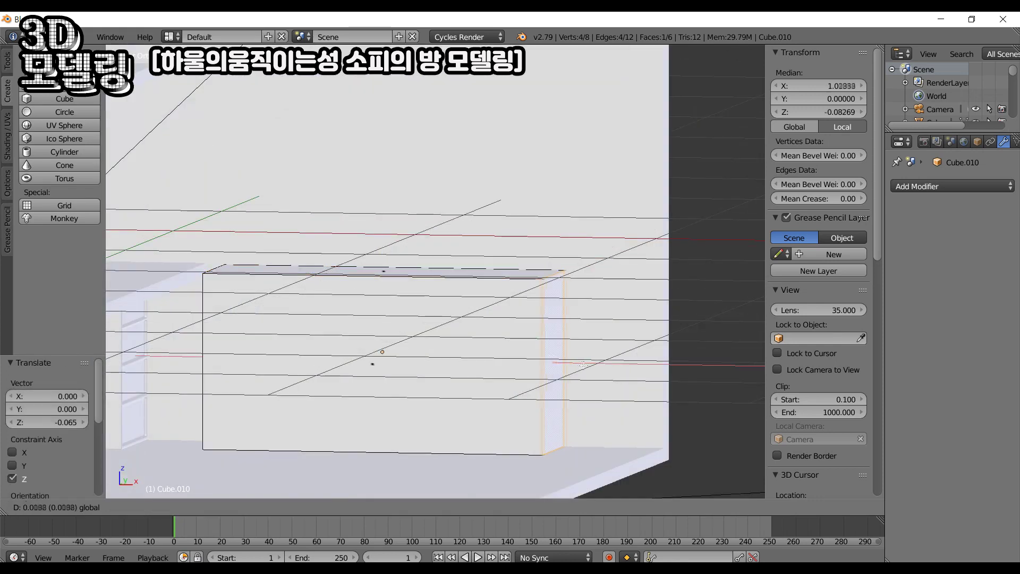
pyautogui.moveTo(670, 381); pyautogui.dragTo(372, 467, button='middle')
pyautogui.press('Tab')
pyautogui.rightClick(341, 473)
pyautogui.press('Tab')
pyautogui.scroll(2, 245, 455)
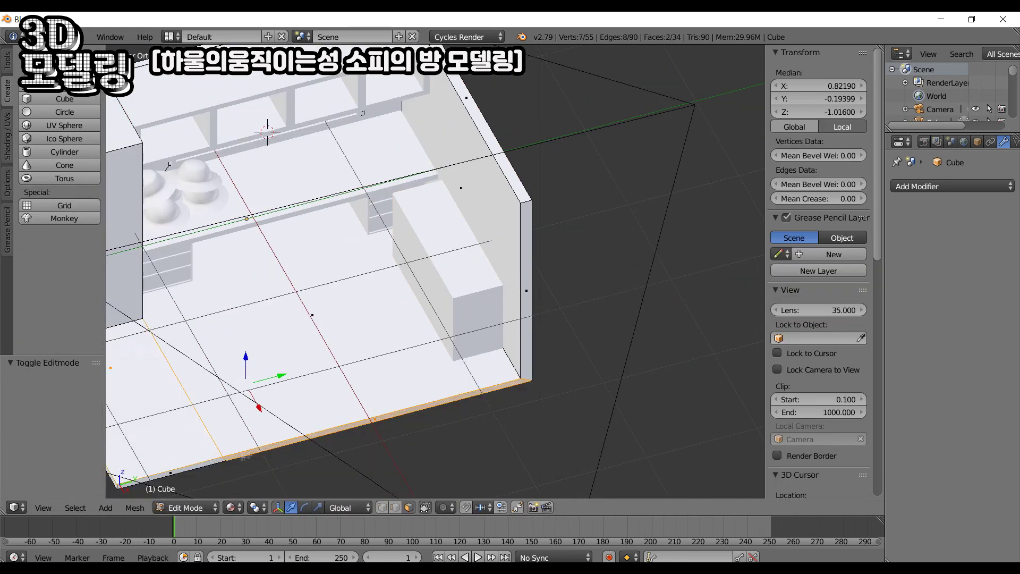
pyautogui.press('Tab')
pyautogui.rightClick(457, 281)
pyautogui.press('KP_Decimal')
pyautogui.press('Tab')
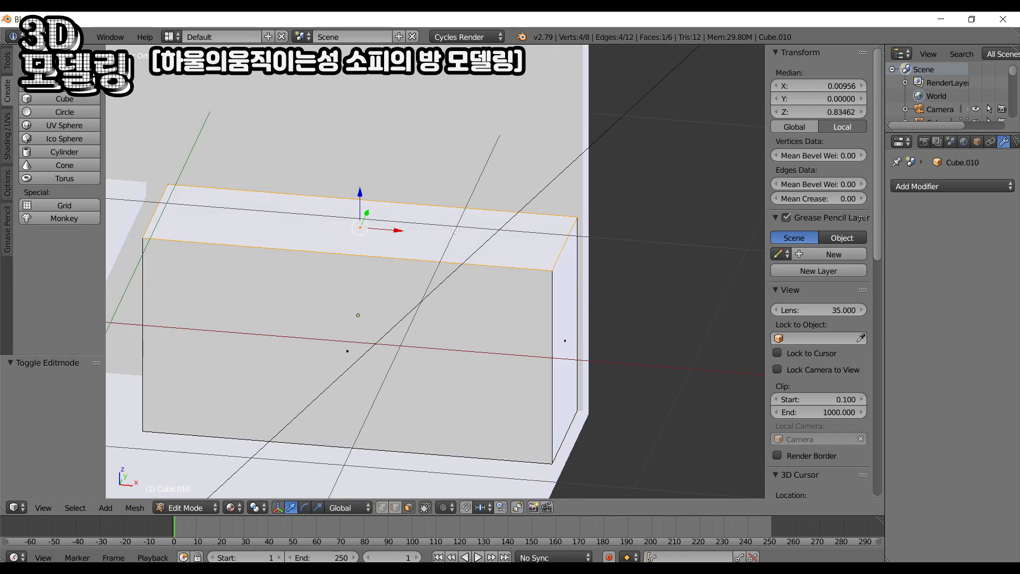
# Extrude the cabinet's top face up 0.05 into a thin top slab.
pyautogui.moveTo(436, 265); pyautogui.dragTo(372, 202, button='middle')
pyautogui.press('g')
pyautogui.press('z')
pyautogui.press('Return')
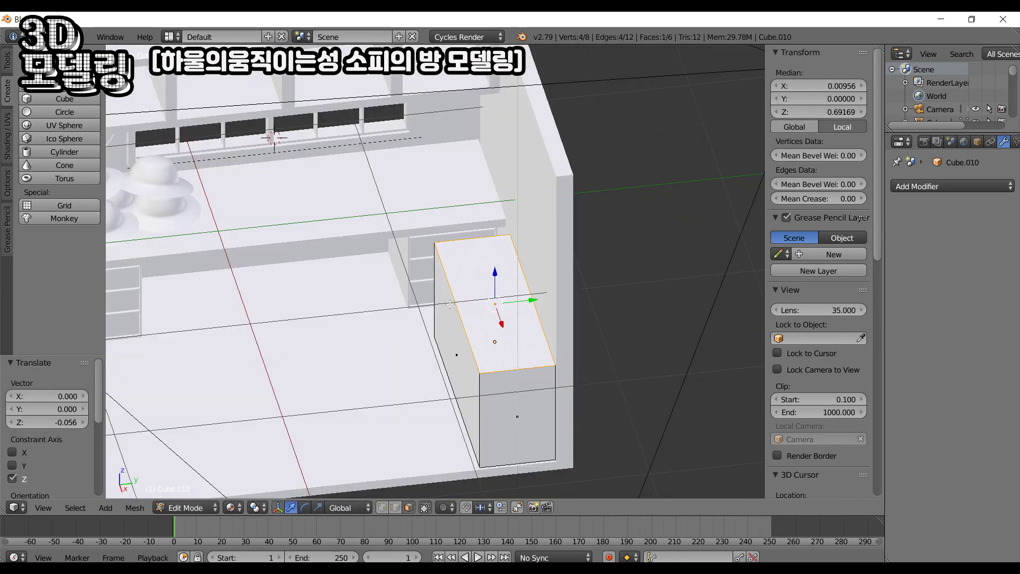
pyautogui.scroll(2, 505, 308)
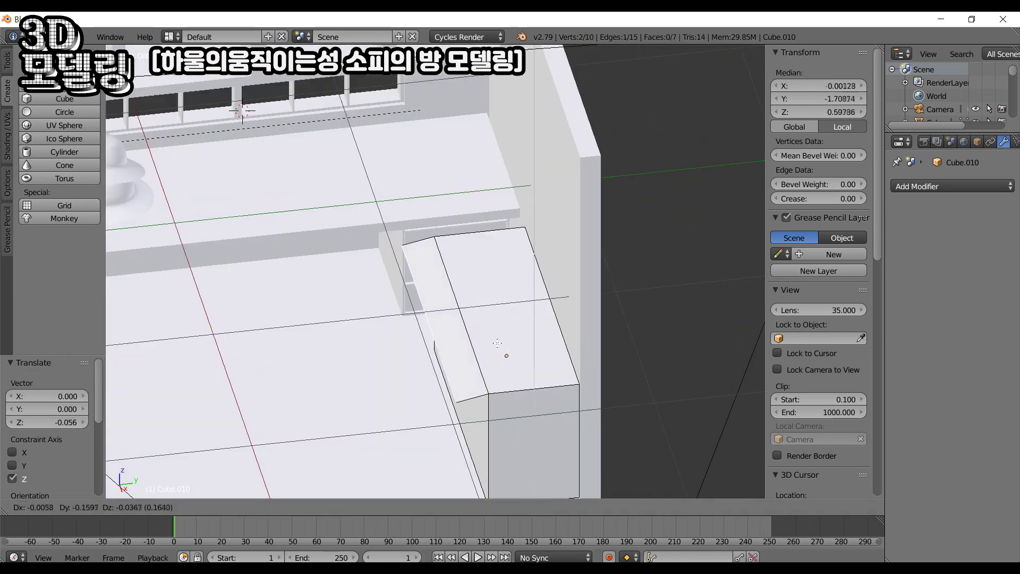
pyautogui.press('Escape')
pyautogui.press('e')
pyautogui.click(478, 312)
pyautogui.keyDown('shift'); pyautogui.rightClick(531, 298); pyautogui.keyUp('shift')
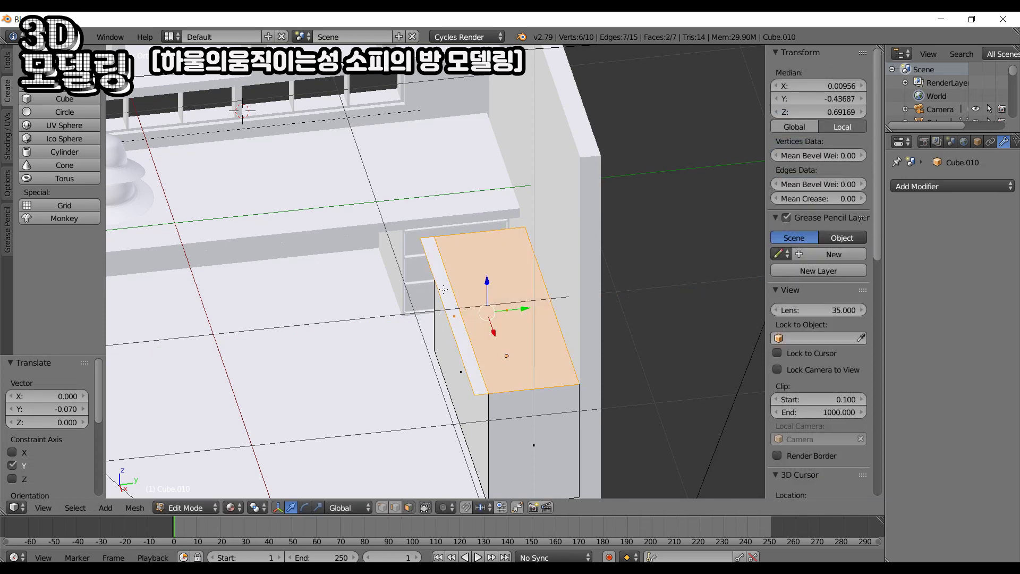
pyautogui.moveTo(531, 298); pyautogui.dragTo(544, 288, button='middle')
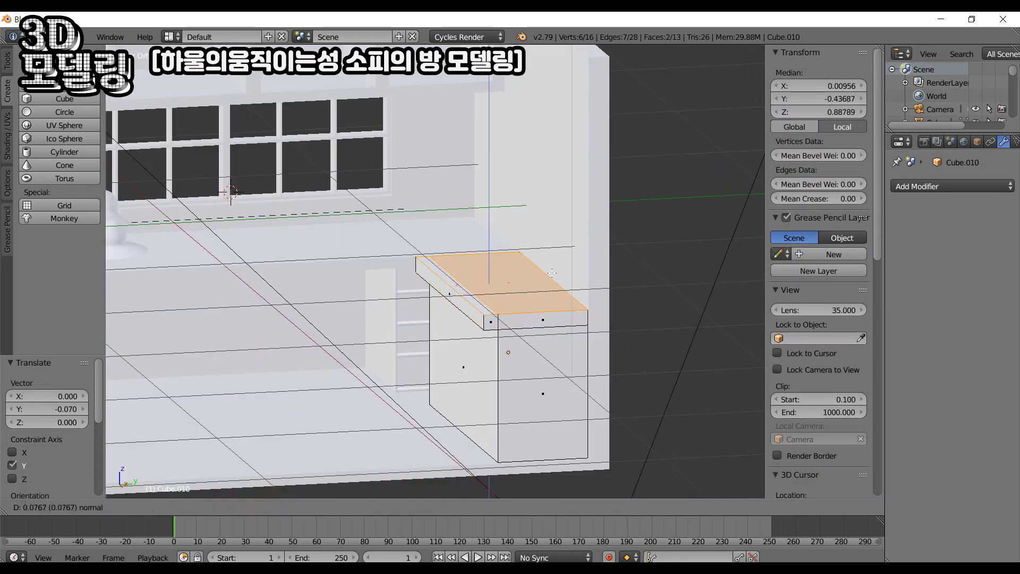
pyautogui.click(522, 277)
# Extrude the cabinet's front face and scale it to 0.965 as an inset.
pyautogui.moveTo(523, 278); pyautogui.dragTo(460, 335, button='middle')
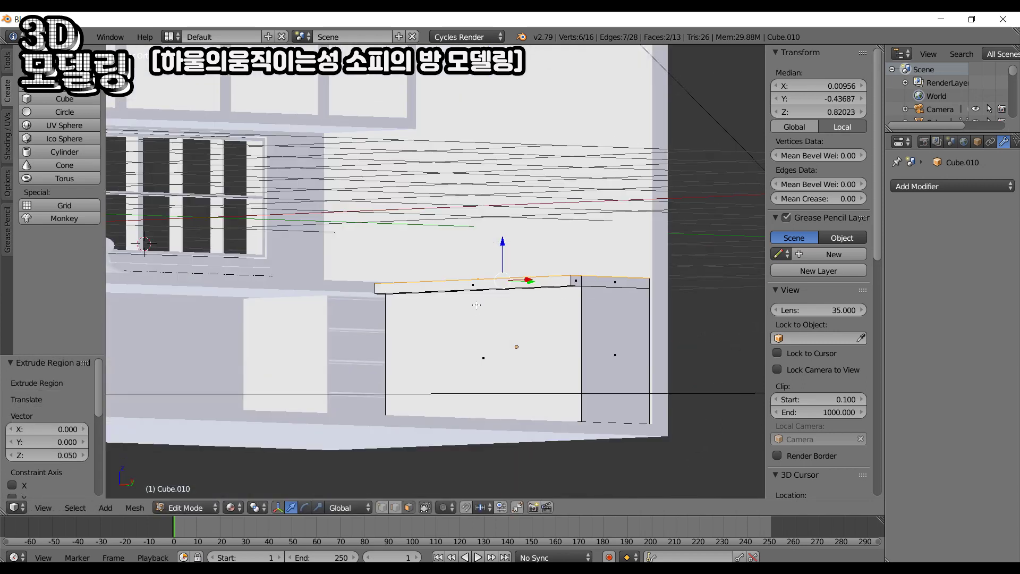
pyautogui.rightClick(470, 350)
pyautogui.moveTo(470, 350); pyautogui.dragTo(492, 321, button='middle')
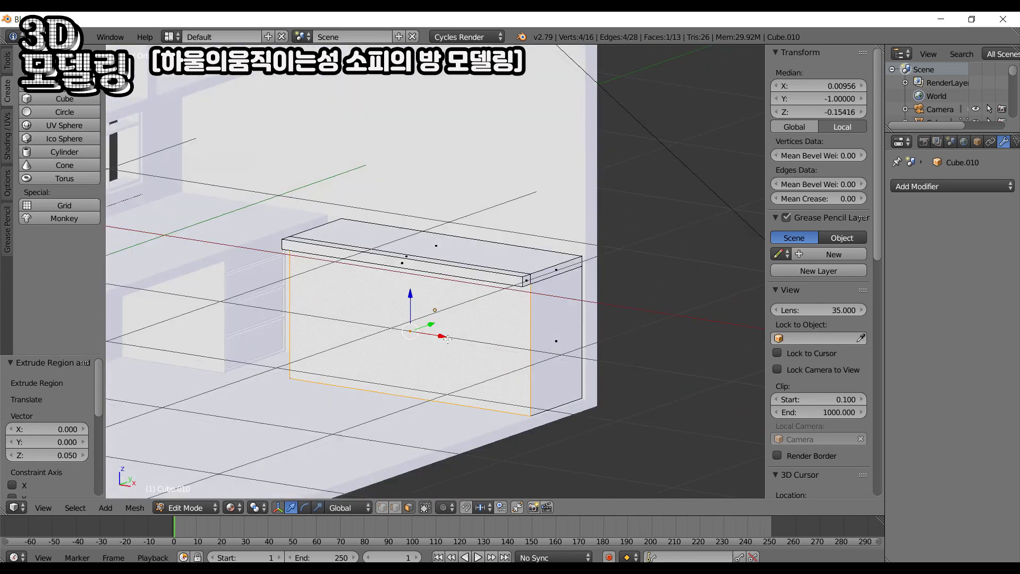
pyautogui.press('e')
pyautogui.press('s')
pyautogui.click(539, 372)
# Add evenly spaced loop cuts across the front to form drawer panels, then select the bottom row.
pyautogui.moveTo(540, 372)
pyautogui.mouseDown(button='middle')
pyautogui.moveTo(553, 351)
pyautogui.moveTo(316, 383)
pyautogui.mouseUp(button='middle')
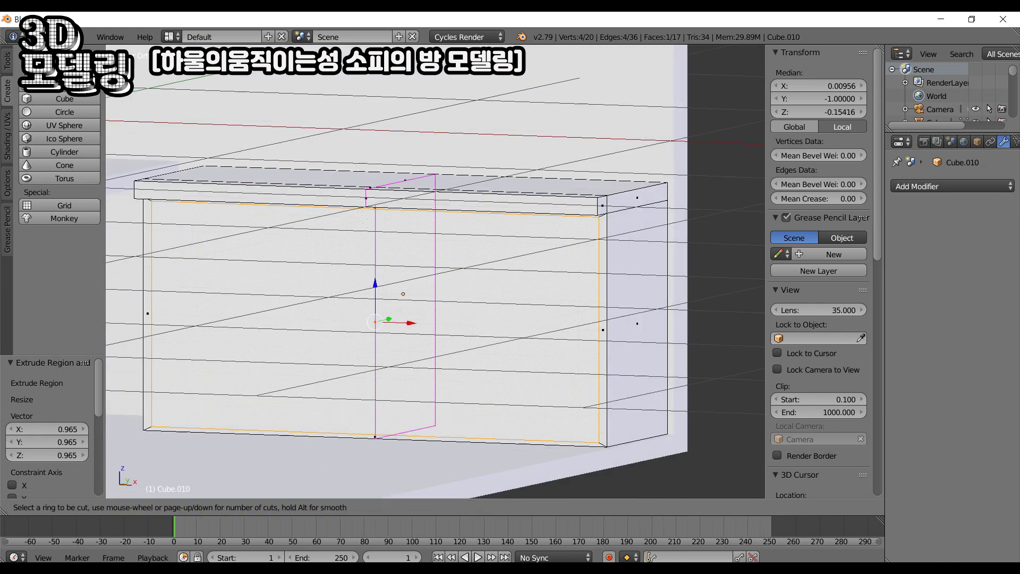
pyautogui.click(355, 197)
pyautogui.rightClick(351, 197)
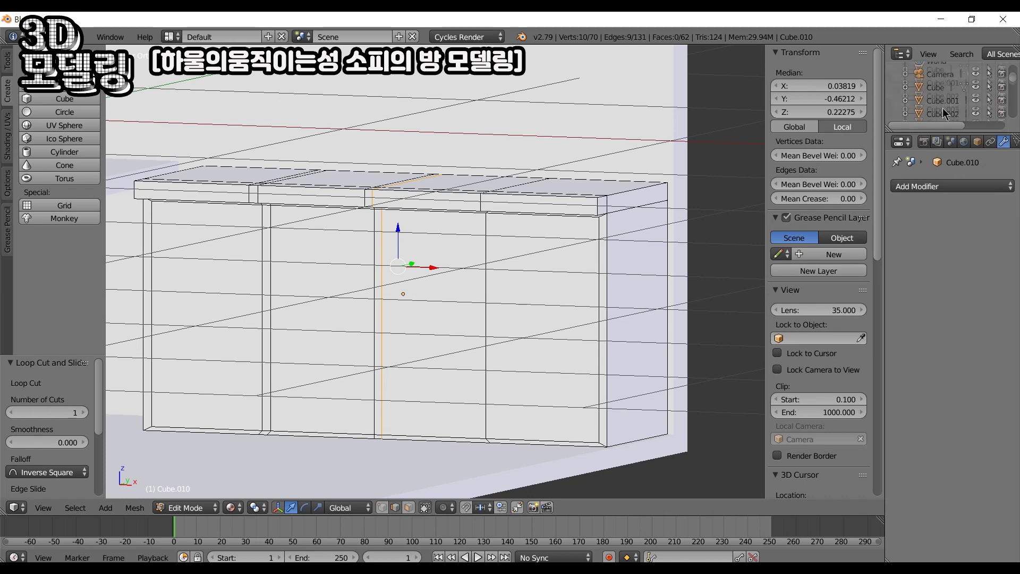
pyautogui.moveTo(404, 292); pyautogui.dragTo(340, 255, button='middle')
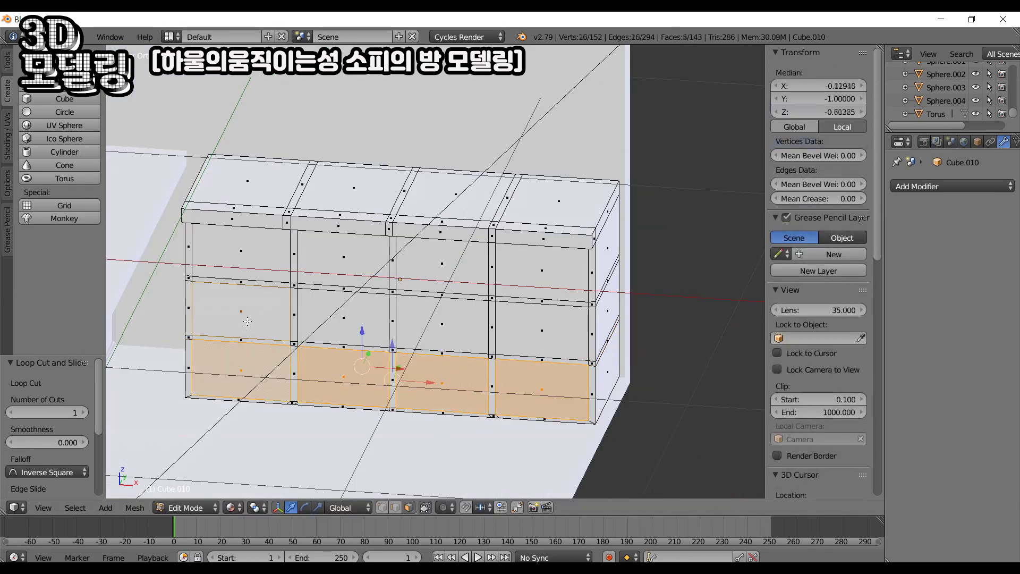
pyautogui.moveTo(239, 372); pyautogui.dragTo(308, 253)
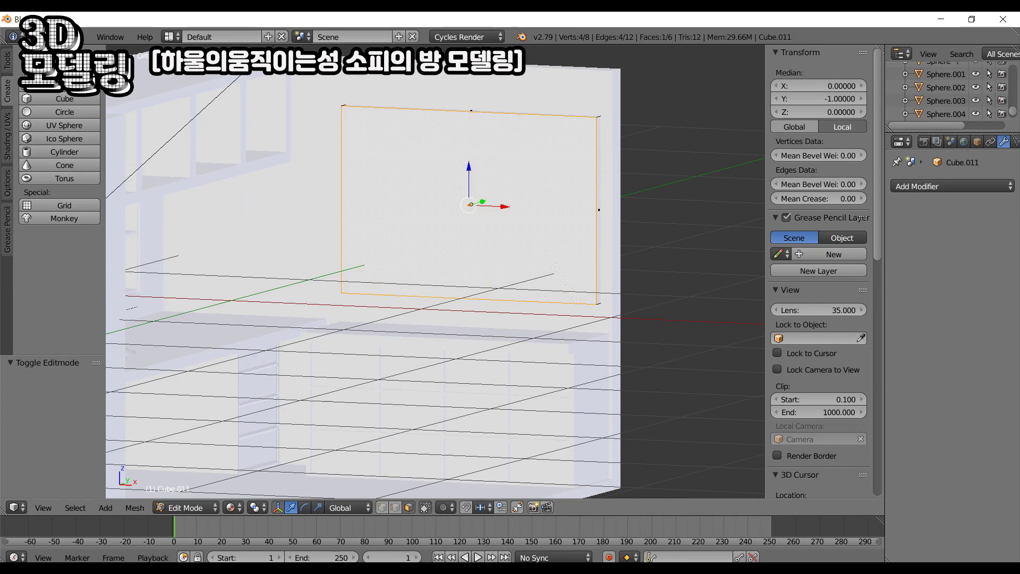
# Switch the new panel back to object mode.
pyautogui.press('Tab')
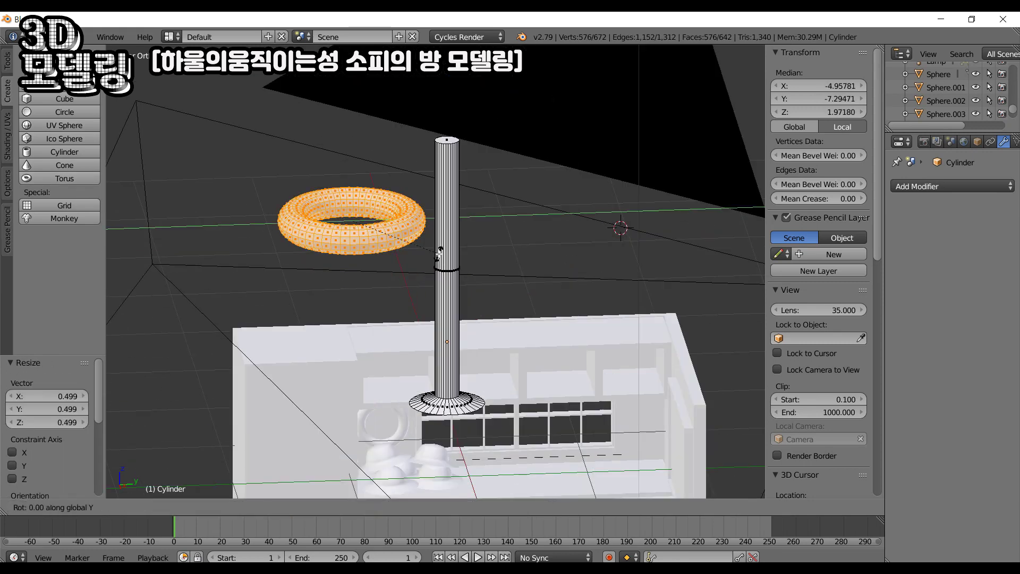
# Rotate the torus 90° on Y and delete a face, then select its upper half in wireframe.
pyautogui.write('ry90')
pyautogui.press('Return')
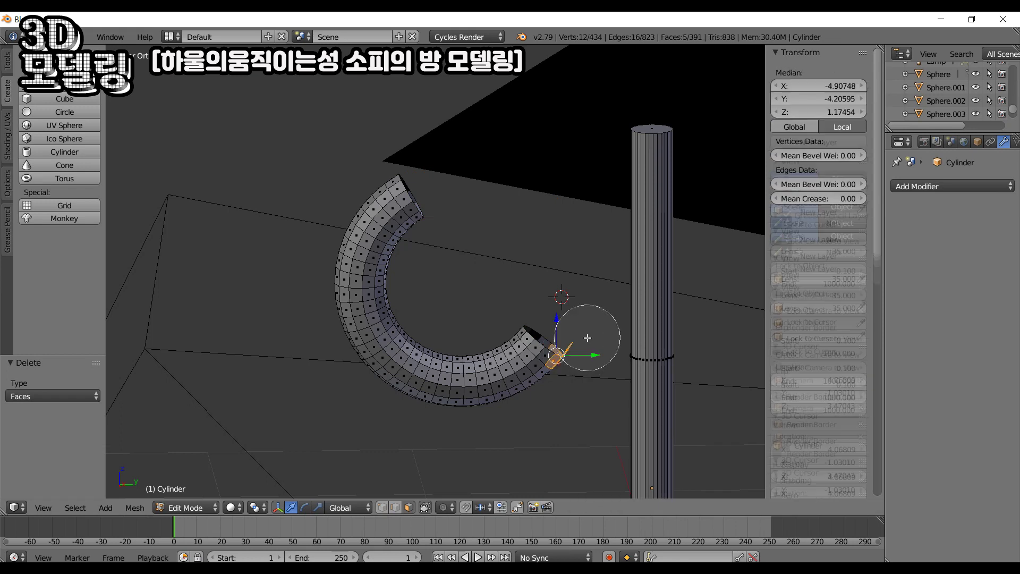
pyautogui.click(593, 330)
pyautogui.press('z')
pyautogui.moveTo(359, 238)
pyautogui.mouseDown()
pyautogui.moveTo(394, 279)
pyautogui.moveTo(342, 225)
pyautogui.mouseUp()
pyautogui.press('Escape')
pyautogui.press('z')
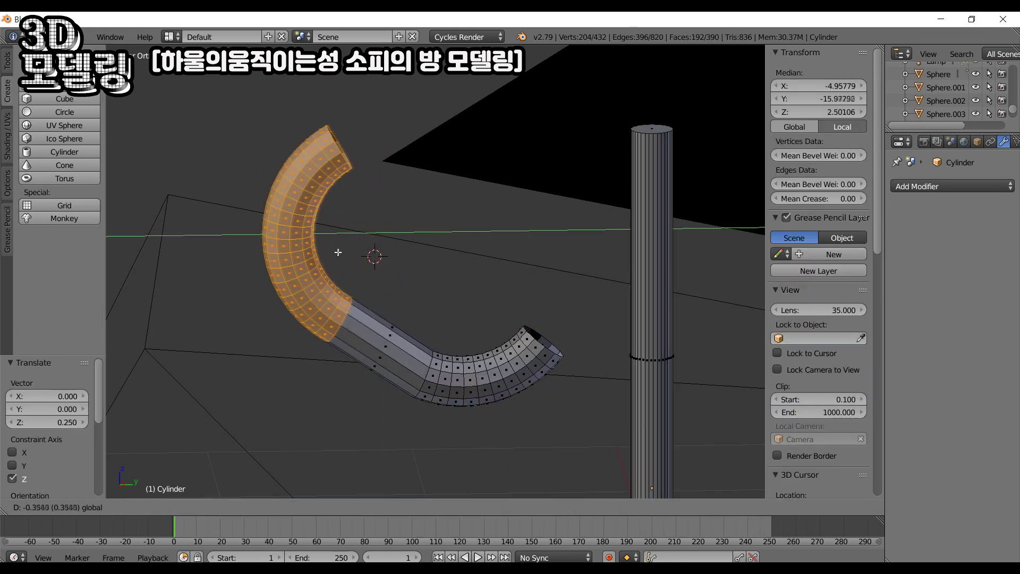
# Circle-select the torus's top faces and delete them to leave an open hook.
pyautogui.press('a')
pyautogui.press('c')
pyautogui.press('z')
pyautogui.moveTo(331, 171); pyautogui.dragTo(245, 102)
pyautogui.press('Escape')
pyautogui.moveTo(245, 102); pyautogui.dragTo(292, 154, button='middle')
pyautogui.press('x')
pyautogui.click(340, 137)
# Select the remaining hook shape and move it along Y.
pyautogui.press('Tab')
pyautogui.press('Tab')
pyautogui.press('c')
pyautogui.moveTo(558, 273); pyautogui.dragTo(515, 285)
pyautogui.moveTo(514, 285); pyautogui.dragTo(478, 297, button='middle')
pyautogui.press('g')
pyautogui.press('y')
pyautogui.click(553, 340)
# Reposition the hook along X and Y so it sits against the coat-rack pole.
pyautogui.scroll(-3, 659, 403)
pyautogui.press('g')
pyautogui.press('x')
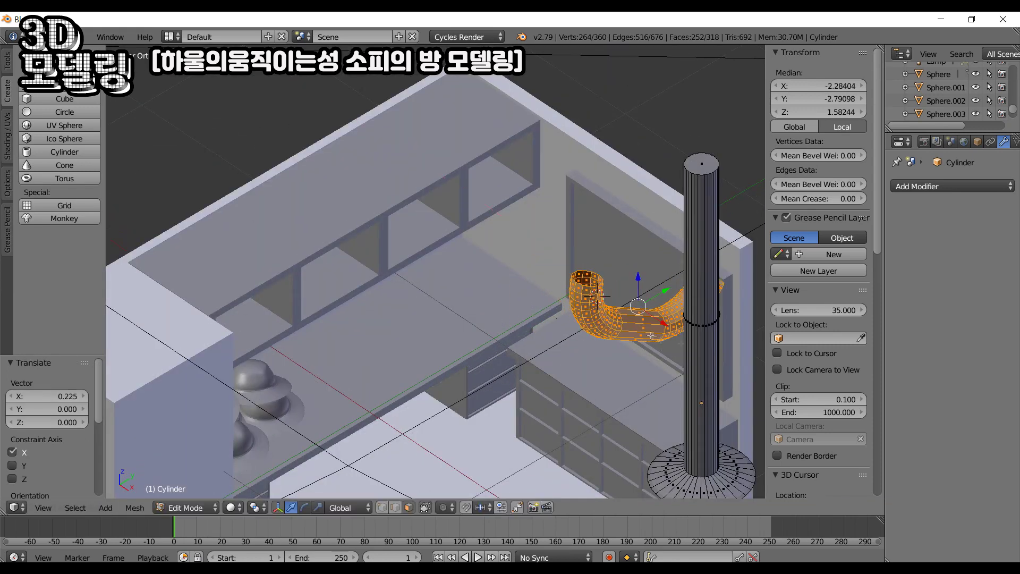
pyautogui.click(603, 296)
pyautogui.scroll(3, 404, 266)
pyautogui.press('g')
pyautogui.press('y')
pyautogui.click(384, 314)
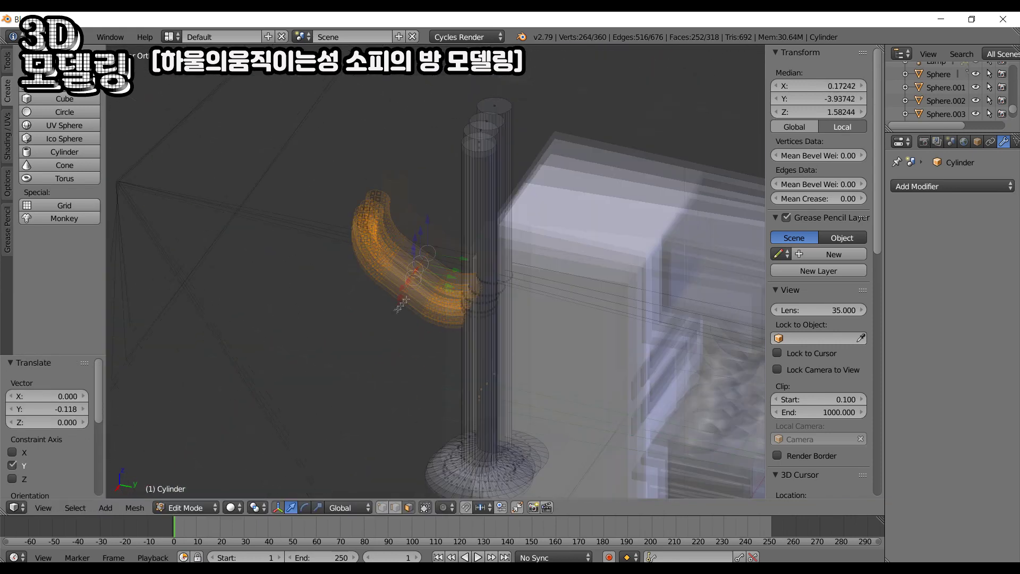
pyautogui.keyDown('shift'); pyautogui.click(444, 235); pyautogui.keyUp('shift')
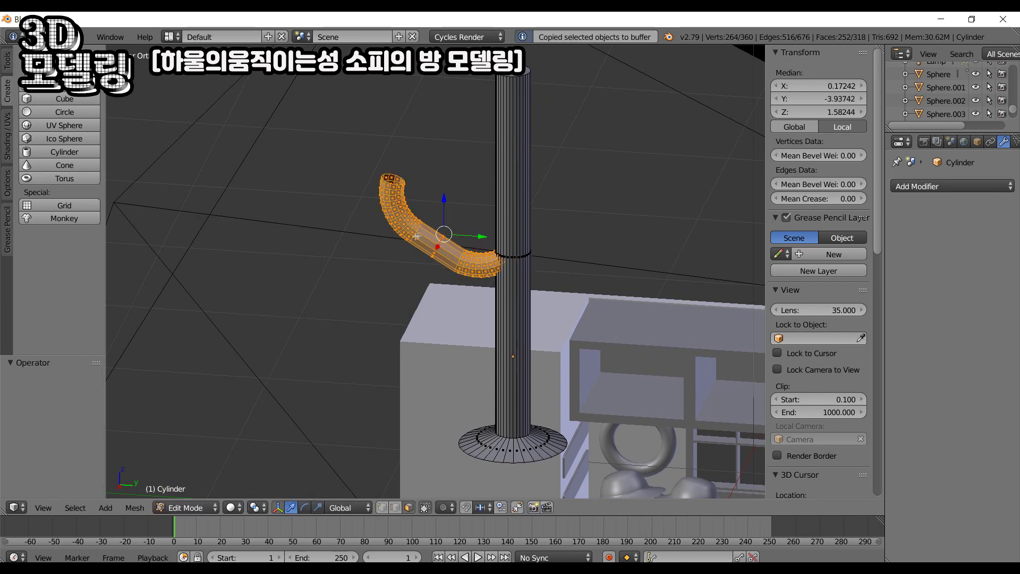
# Duplicate the hook from the mesh operations menu and place the copy.
pyautogui.hotkey('ctrl', 'v')
pyautogui.click(134, 508)
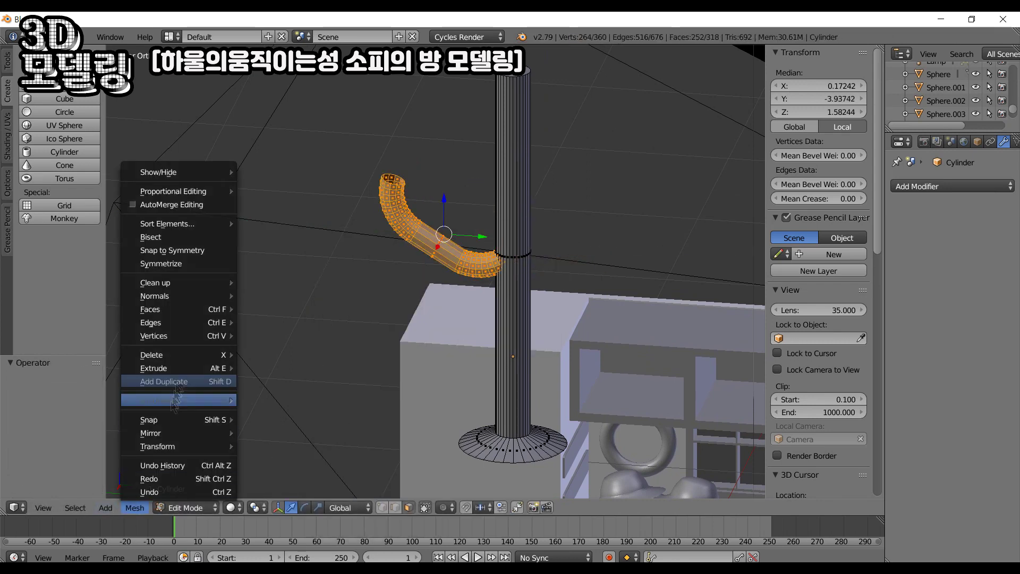
pyautogui.click(134, 508)
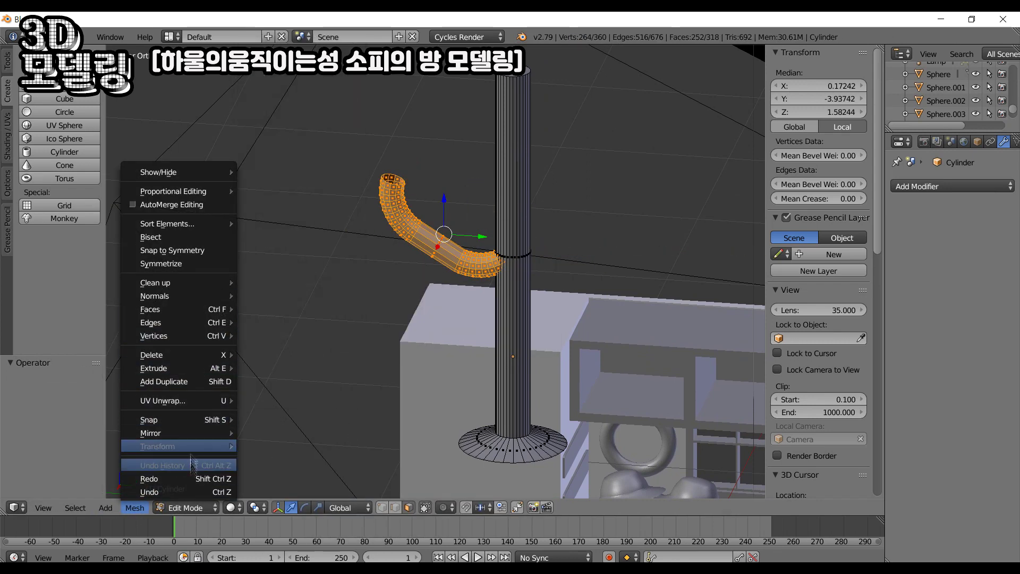
pyautogui.click(135, 507)
pyautogui.moveTo(160, 335)
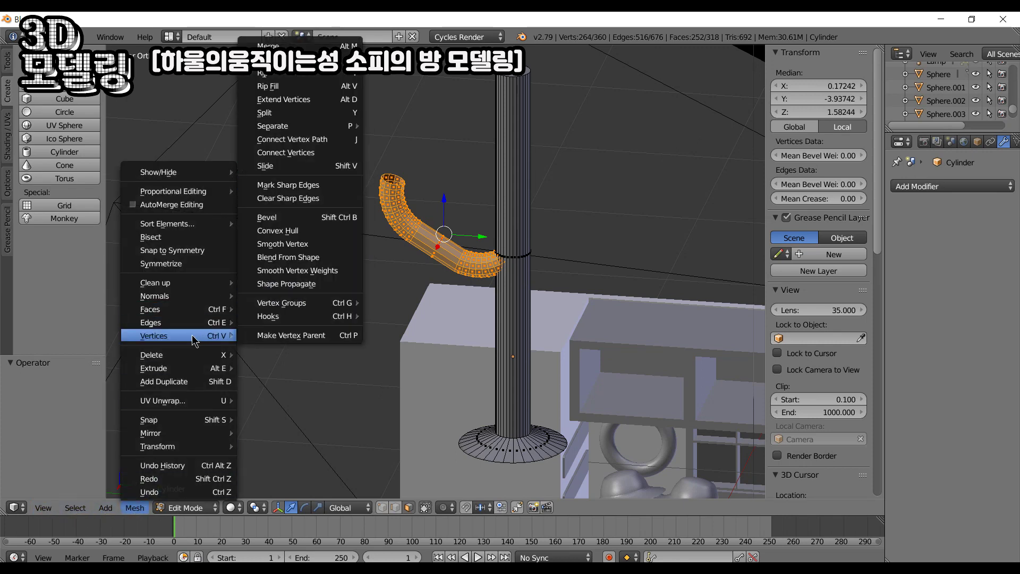
pyautogui.keyDown('ctrl'); pyautogui.click(409, 257); pyautogui.keyUp('ctrl')
pyautogui.click(134, 508)
pyautogui.moveTo(154, 369)
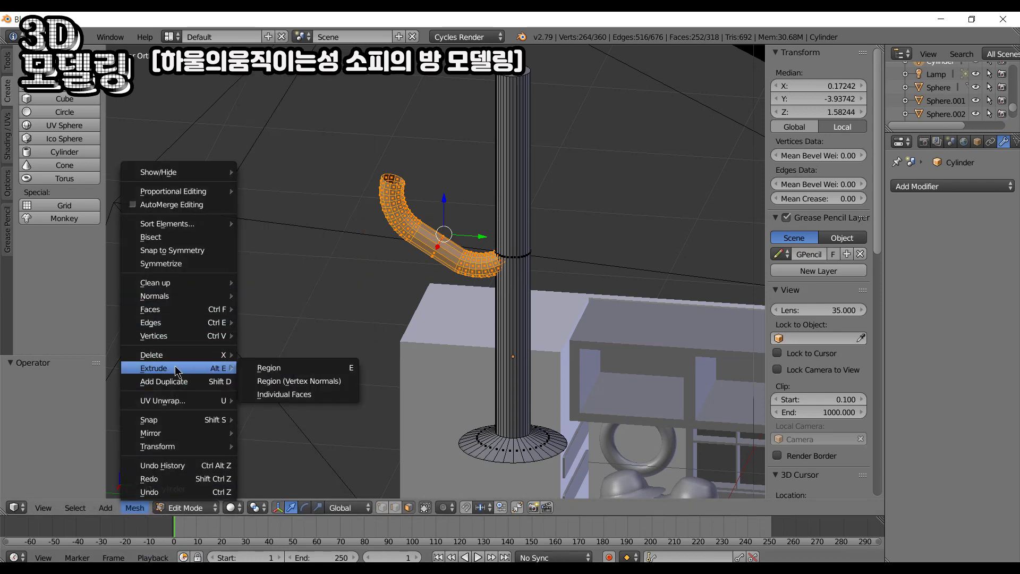
pyautogui.click(184, 381)
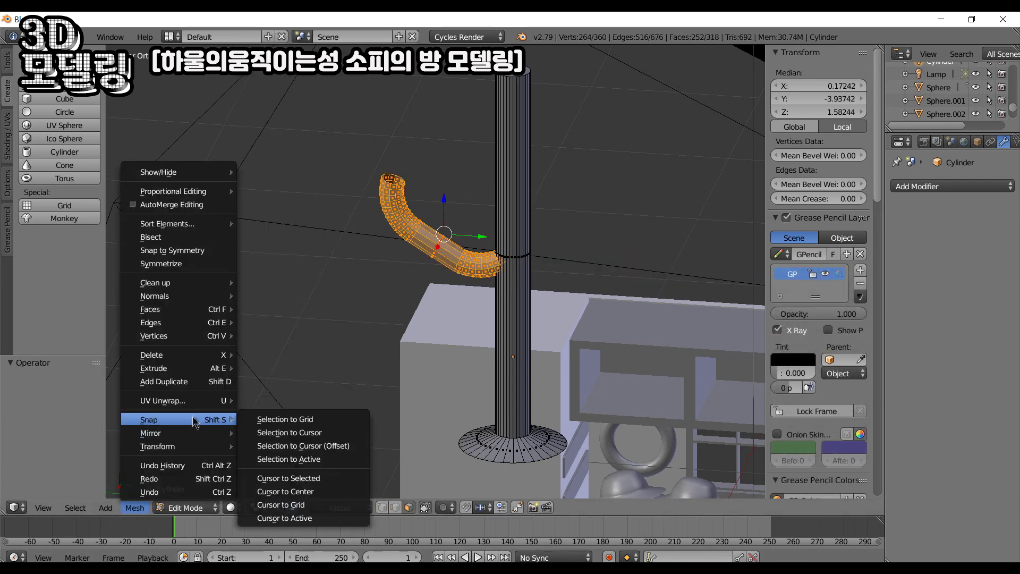
pyautogui.scroll(-5, 403, 181)
pyautogui.click(333, 222)
# Select the whole hook and fill its open end with a face.
pyautogui.press('a')
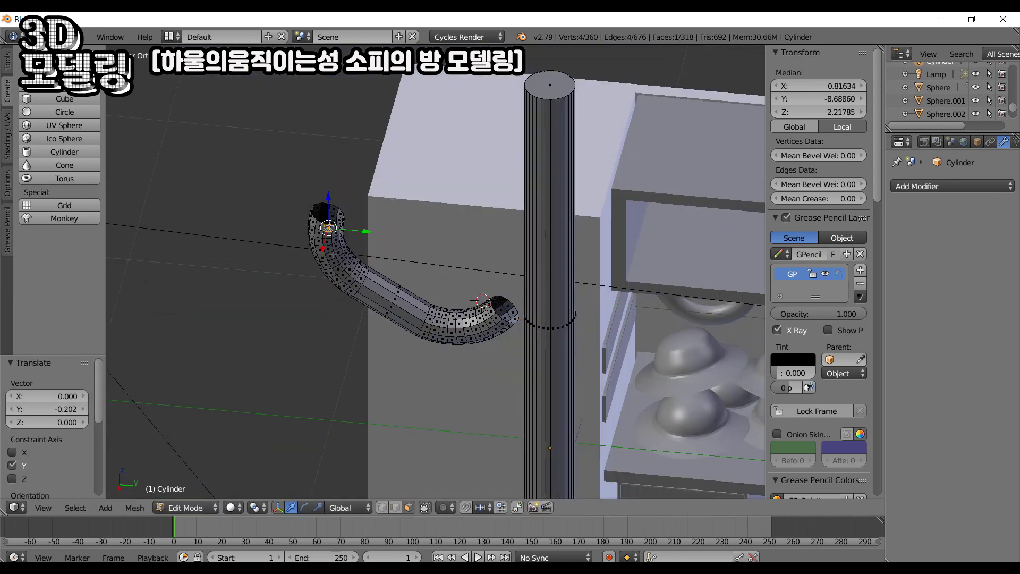
pyautogui.press('x')
pyautogui.press('Escape')
pyautogui.press('c')
pyautogui.moveTo(468, 308); pyautogui.dragTo(284, 182)
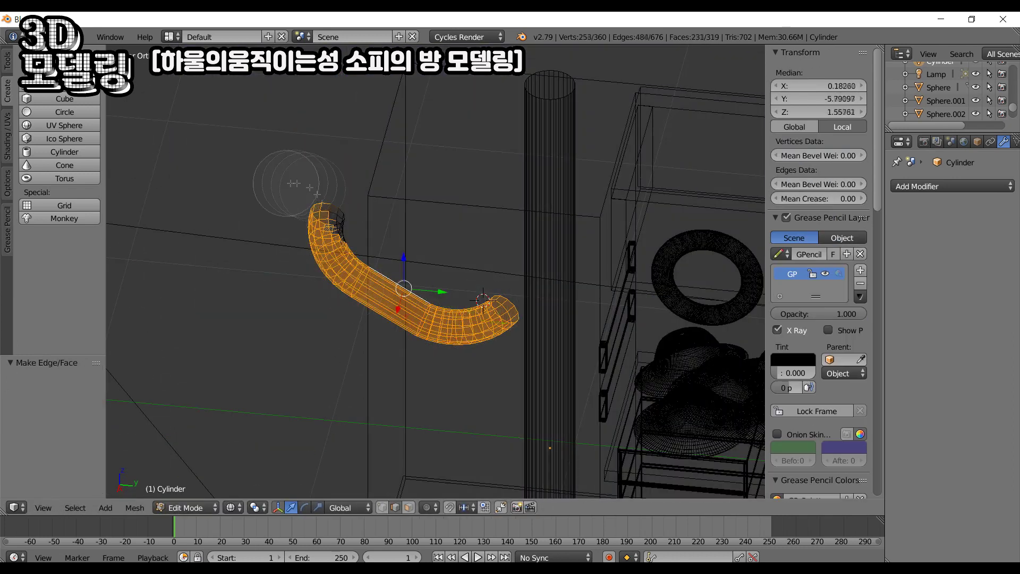
pyautogui.press('f')
# Duplicate another hook and move it up near the top of the pole.
pyautogui.click(134, 508)
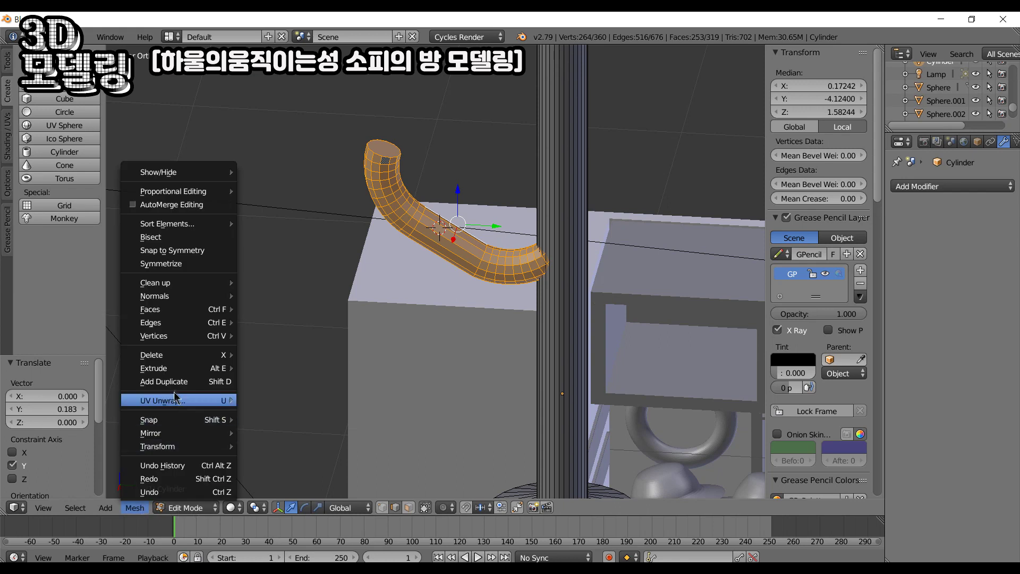
pyautogui.click(181, 398)
pyautogui.click(476, 91)
pyautogui.scroll(-4, 476, 91)
pyautogui.press('g')
pyautogui.press('z')
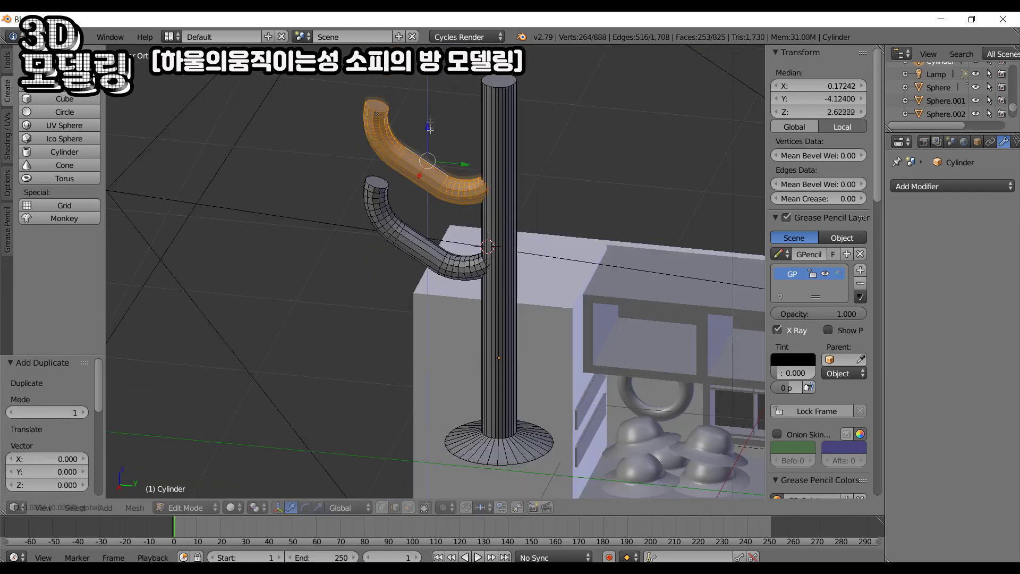
pyautogui.click(469, 161)
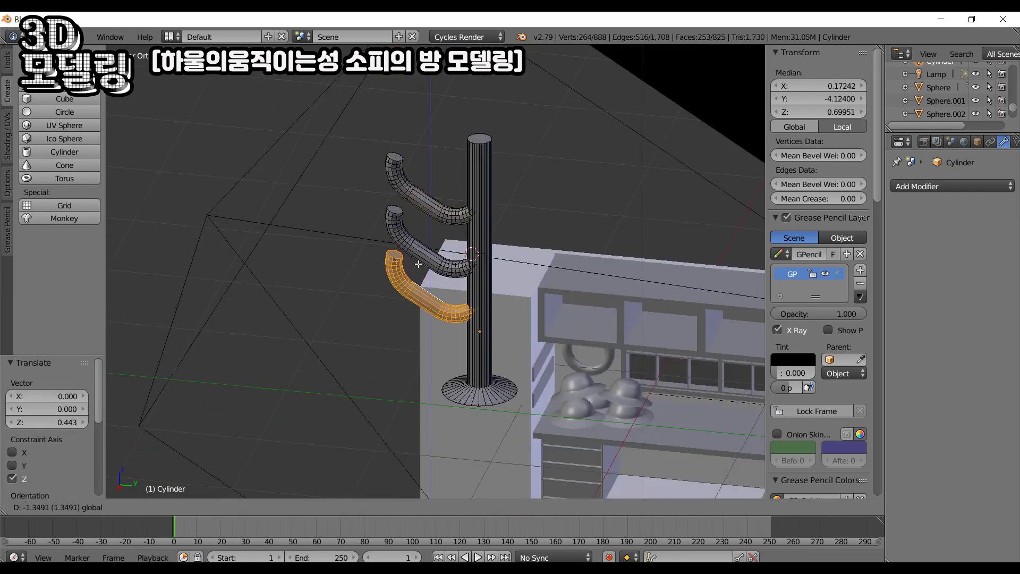
pyautogui.click(420, 159)
pyautogui.moveTo(419, 160); pyautogui.dragTo(575, 235, button='middle')
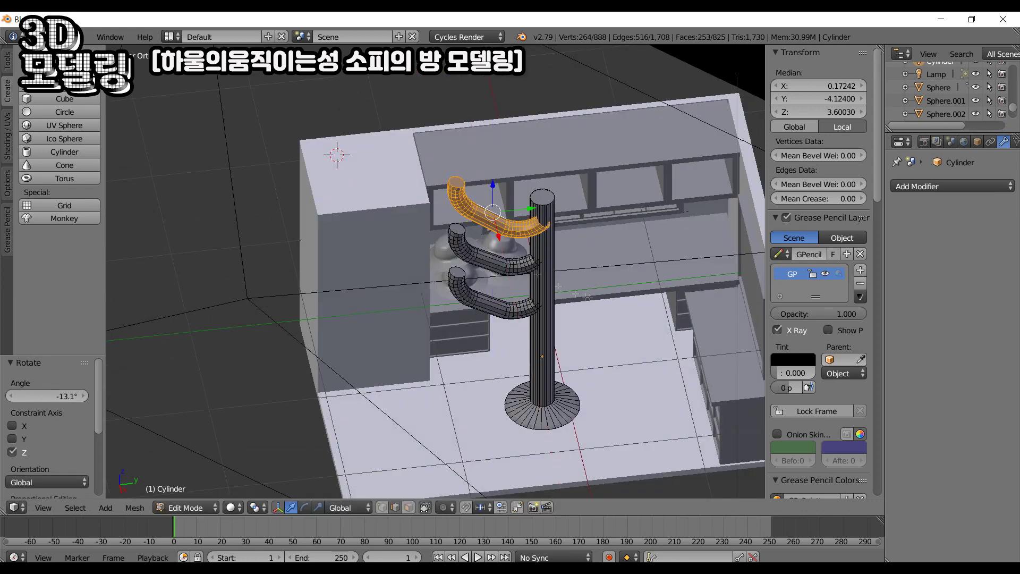
pyautogui.click(500, 231)
pyautogui.moveTo(500, 230); pyautogui.dragTo(434, 280, button='middle')
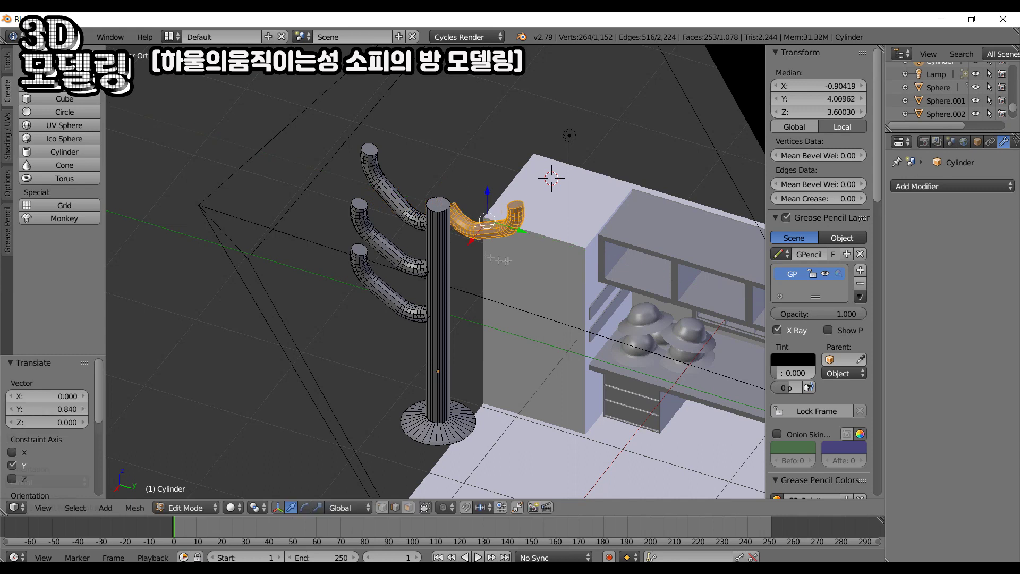
pyautogui.moveTo(471, 254); pyautogui.dragTo(515, 119, button='middle')
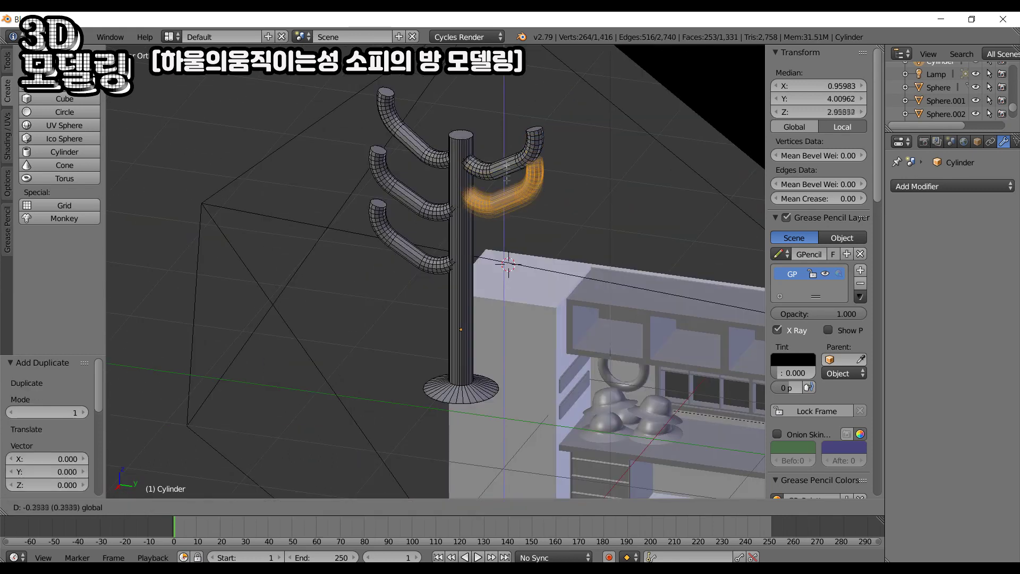
# Shrink the whole coat rack in object mode.
pyautogui.press('Tab')
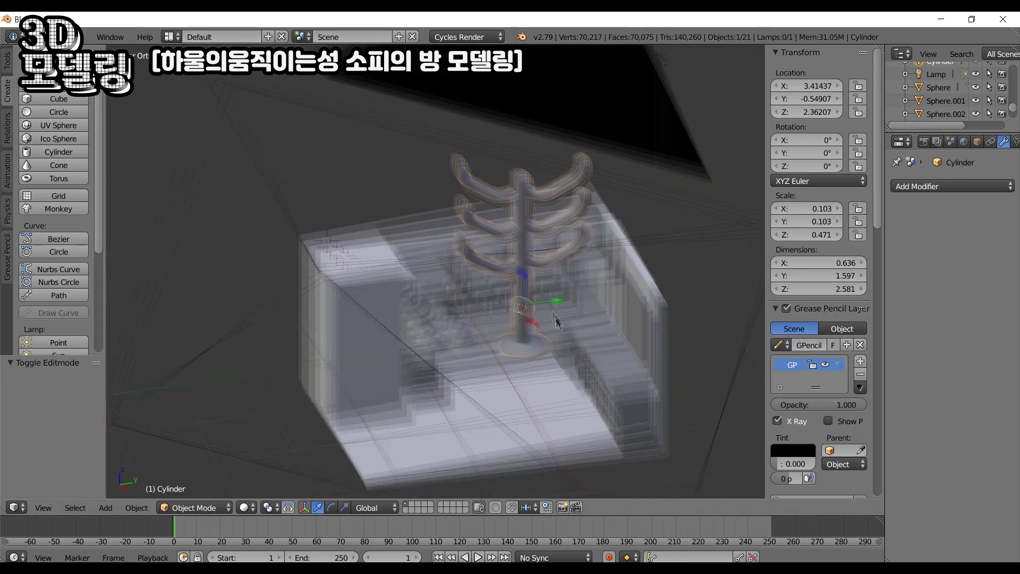
pyautogui.press('s')
pyautogui.click(611, 273)
pyautogui.scroll(3, 611, 272)
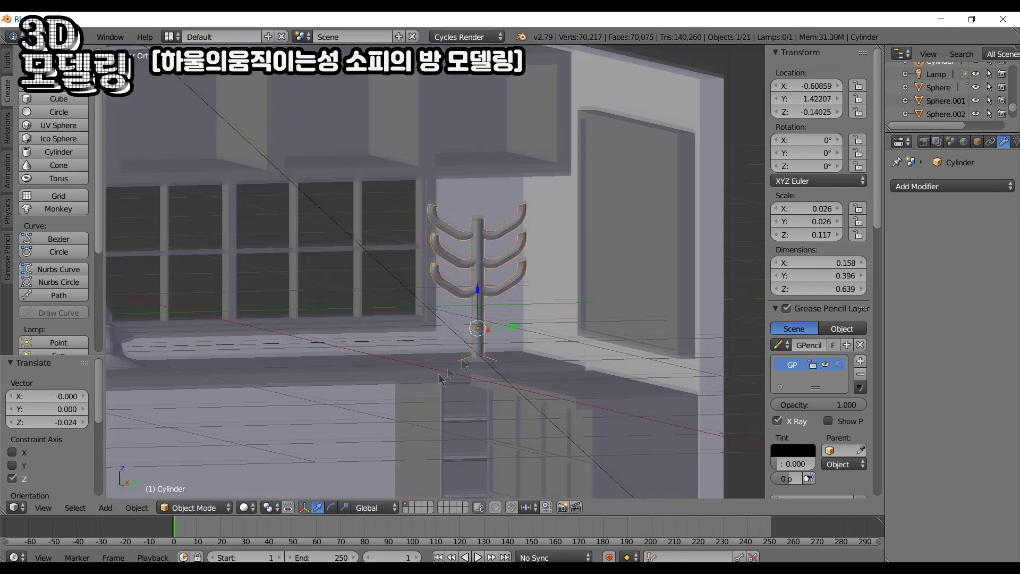
# Paste a copy of the hat and move it onto the coat rack.
pyautogui.moveTo(449, 375); pyautogui.dragTo(616, 231, button='middle')
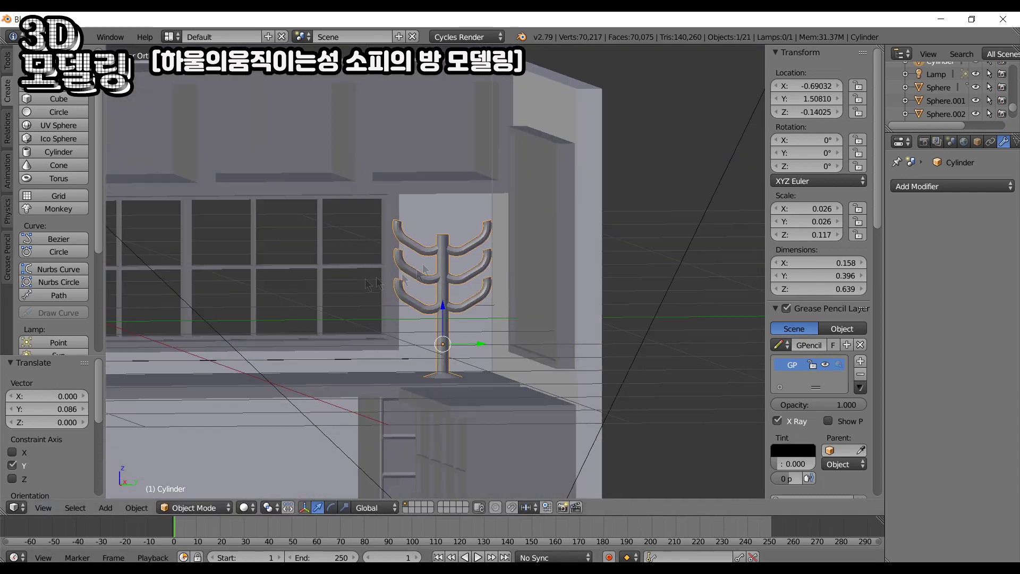
pyautogui.hotkey('ctrl', 'v')
pyautogui.press('g')
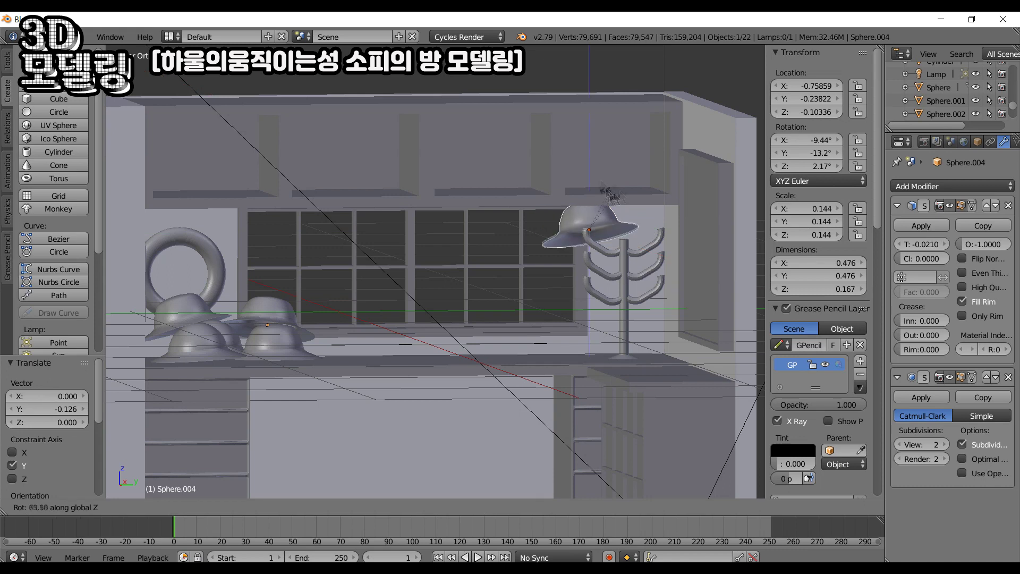
# Orbit to an angled view of the room and switch viewport shading to Material.
pyautogui.click(611, 196)
pyautogui.scroll(-2, 584, 228)
pyautogui.moveTo(566, 223)
pyautogui.mouseDown(button='middle')
pyautogui.moveTo(505, 367)
pyautogui.moveTo(470, 398)
pyautogui.mouseUp(button='middle')
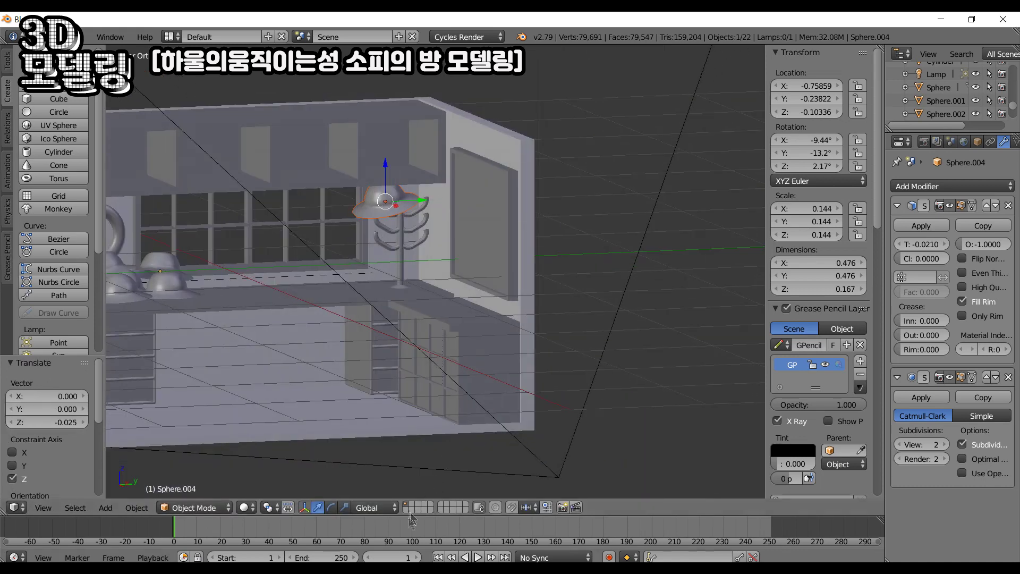
pyautogui.moveTo(465, 262); pyautogui.dragTo(250, 518, button='middle')
pyautogui.click(245, 508)
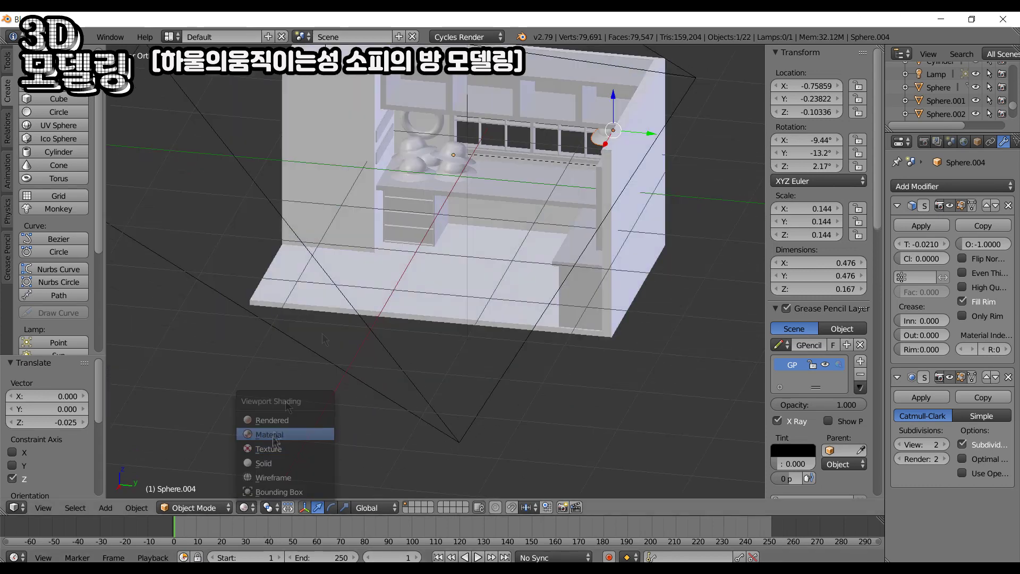
pyautogui.click(266, 435)
pyautogui.scroll(5, 236, 348)
# Apply the bottom-left hat's modifiers and give it a new pink material.
pyautogui.rightClick(237, 347)
pyautogui.press('Tab')
pyautogui.press('Tab')
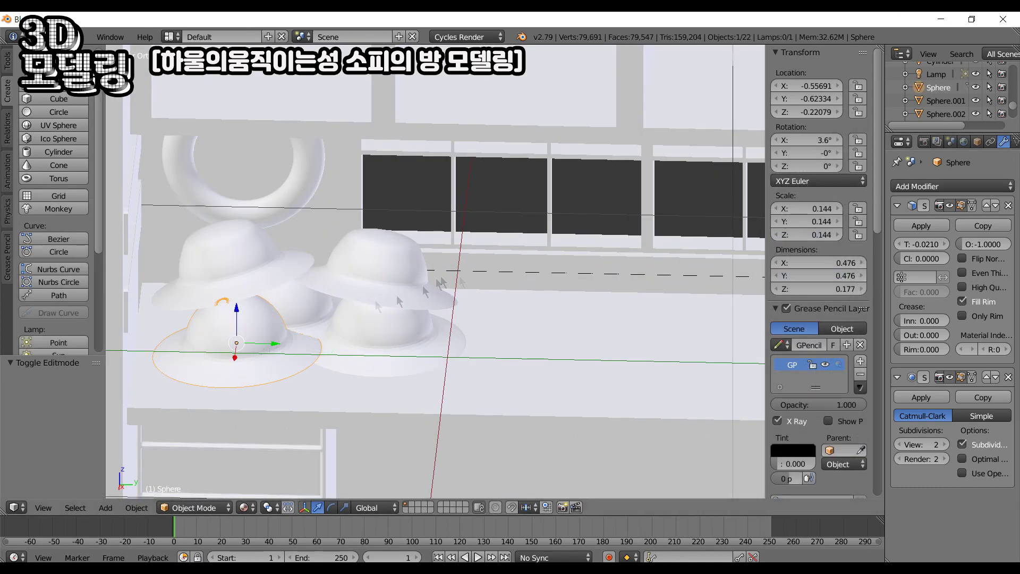
pyautogui.click(921, 226)
pyautogui.scroll(-2, 957, 141)
pyautogui.click(976, 142)
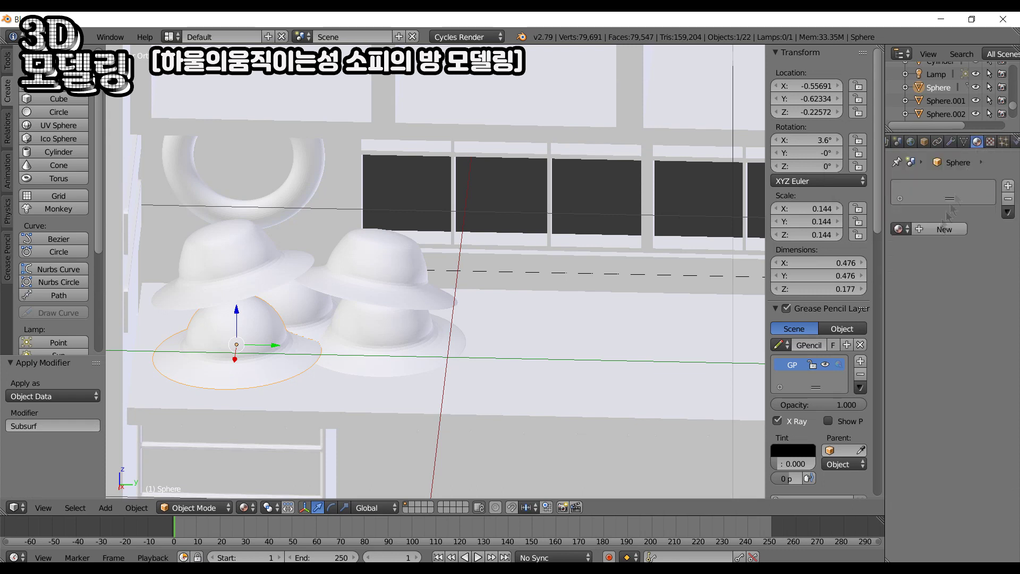
pyautogui.click(944, 229)
pyautogui.click(969, 322)
pyautogui.moveTo(932, 180); pyautogui.dragTo(951, 202)
# Give the second hat a new material coloured vivid yellow.
pyautogui.rightClick(372, 331)
pyautogui.click(944, 229)
pyautogui.click(969, 322)
pyautogui.click(901, 194)
pyautogui.moveTo(990, 152); pyautogui.dragTo(991, 132)
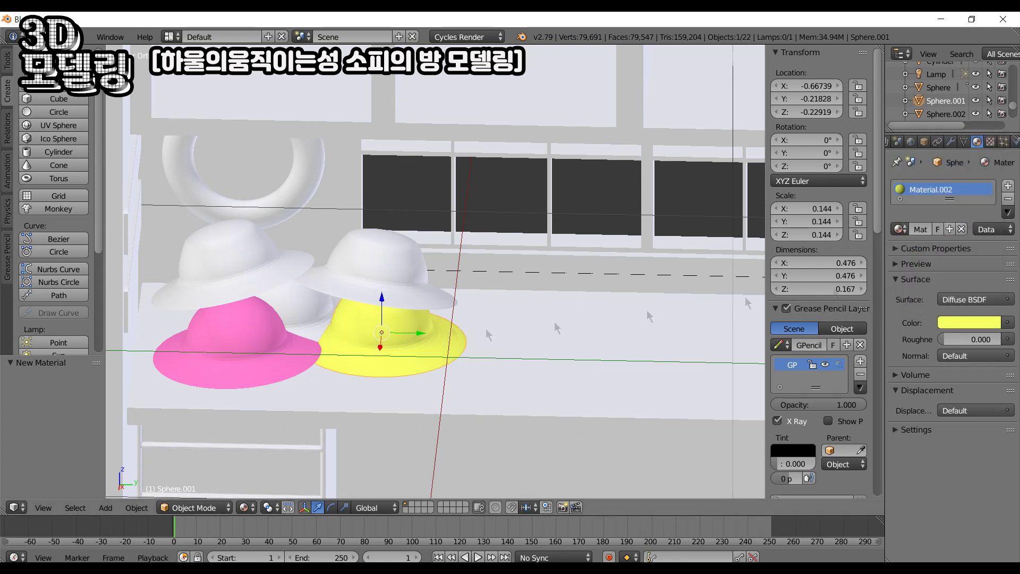
# Colour the hat above the yellow one lilac and the left hat orange.
pyautogui.rightClick(375, 252)
pyautogui.click(955, 322)
pyautogui.click(936, 197)
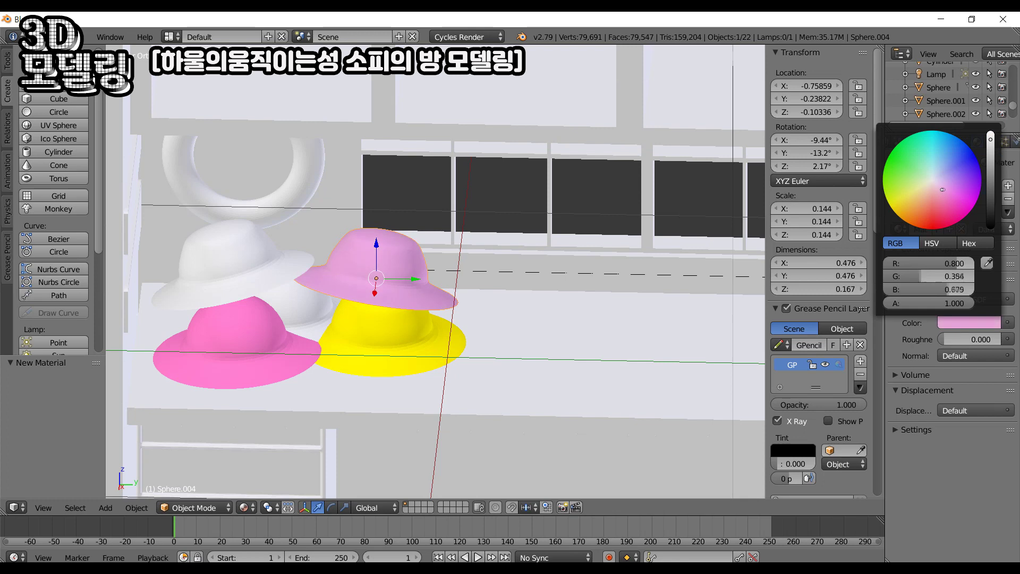
pyautogui.rightClick(254, 287)
pyautogui.click(969, 323)
pyautogui.click(917, 199)
pyautogui.moveTo(916, 199); pyautogui.dragTo(899, 216)
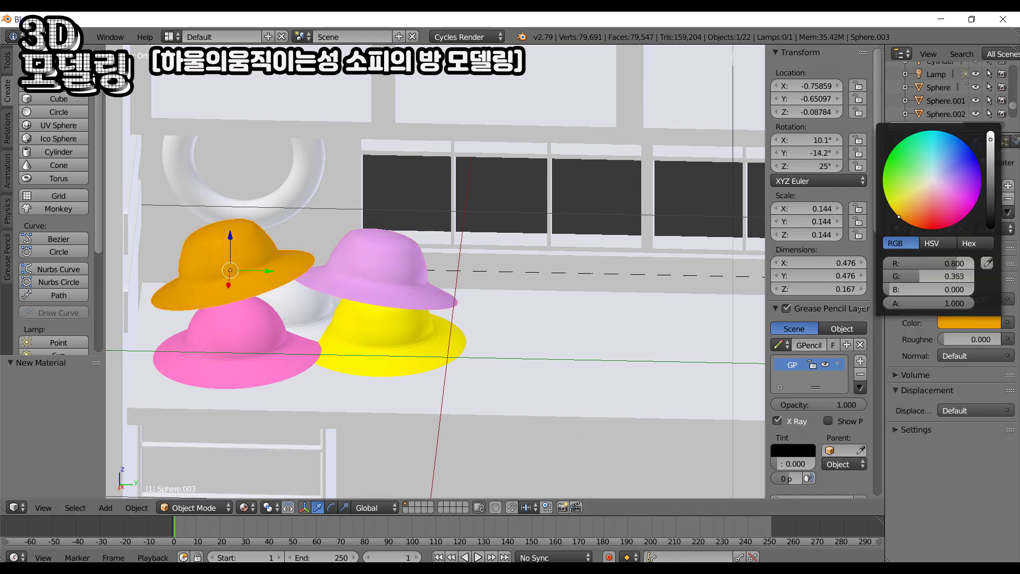
# Give the last white hat a new green material.
pyautogui.rightClick(293, 323)
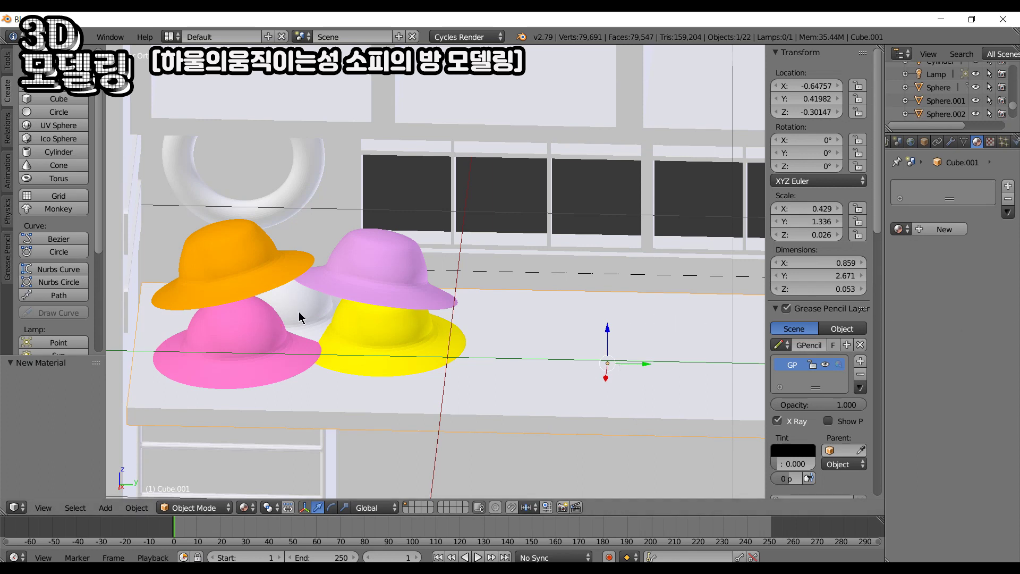
pyautogui.click(969, 322)
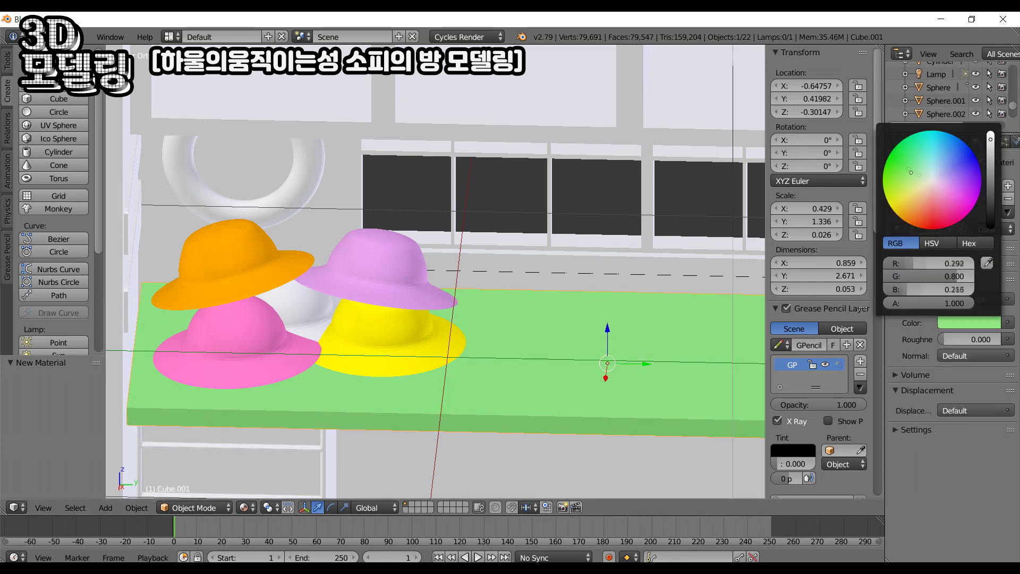
pyautogui.rightClick(307, 312)
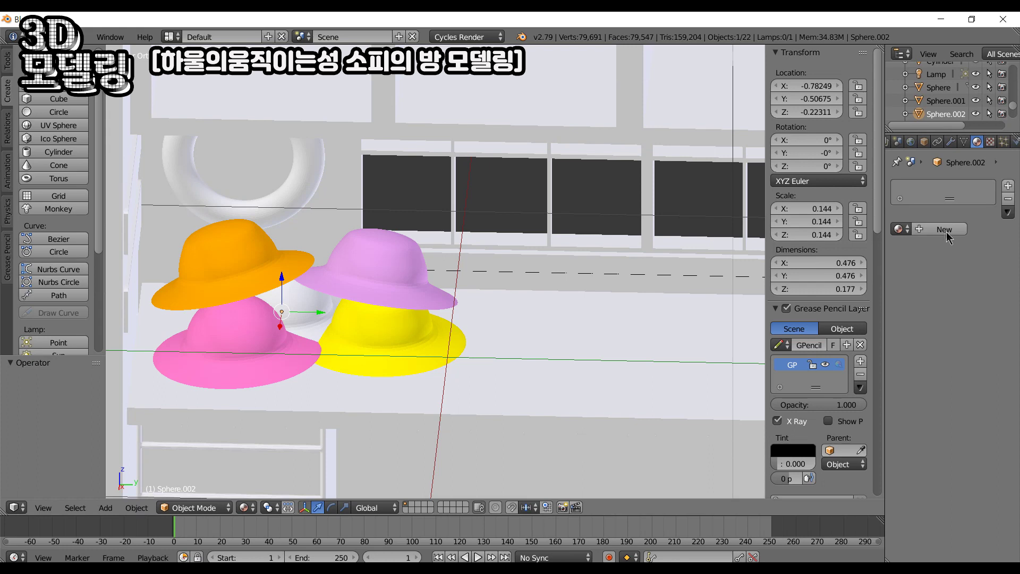
pyautogui.click(949, 238)
pyautogui.rightClick(633, 317)
pyautogui.rightClick(313, 313)
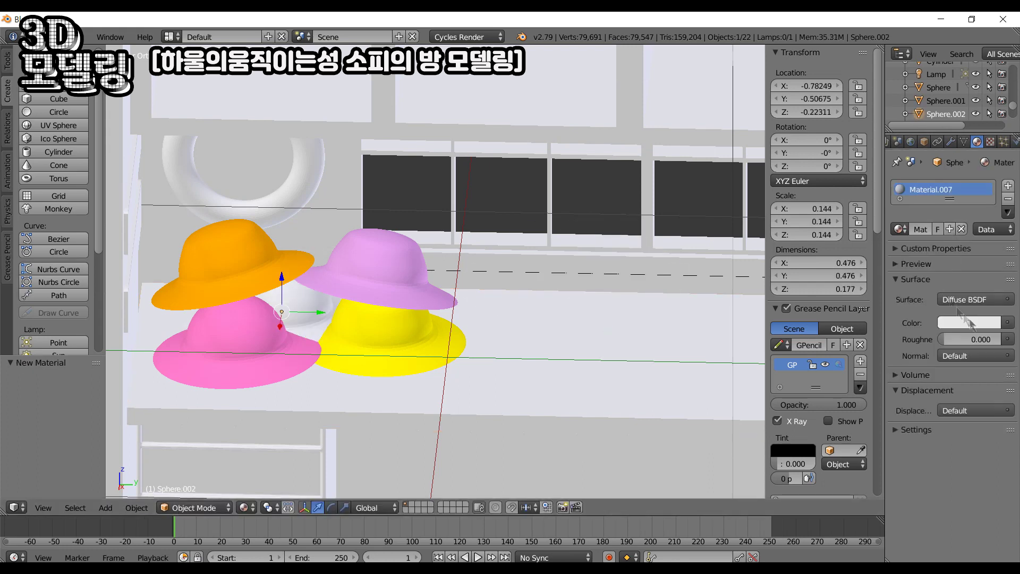
pyautogui.click(969, 323)
# Select the desk top and zoom the view in on it.
pyautogui.press('Home')
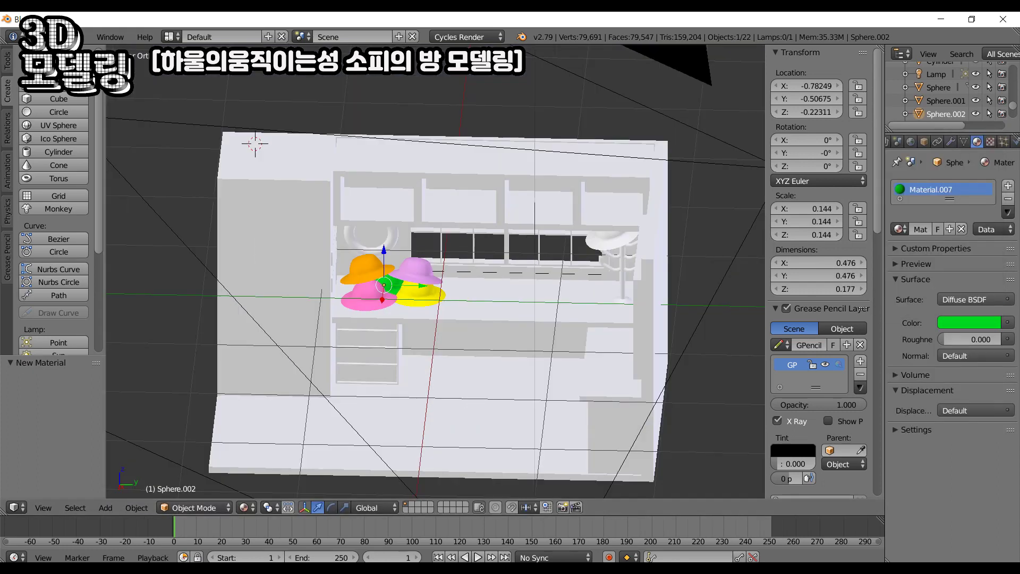
pyautogui.rightClick(463, 332)
pyautogui.press('KP_Decimal')
pyautogui.click(948, 300)
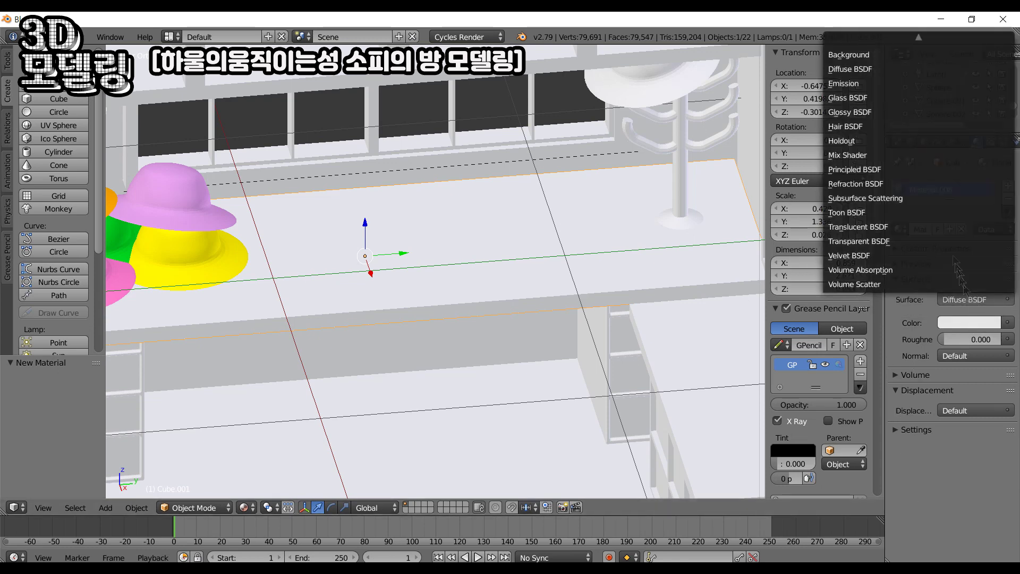
# Give the desk top a new Diffuse BSDF material, Material.008.
pyautogui.click(990, 326)
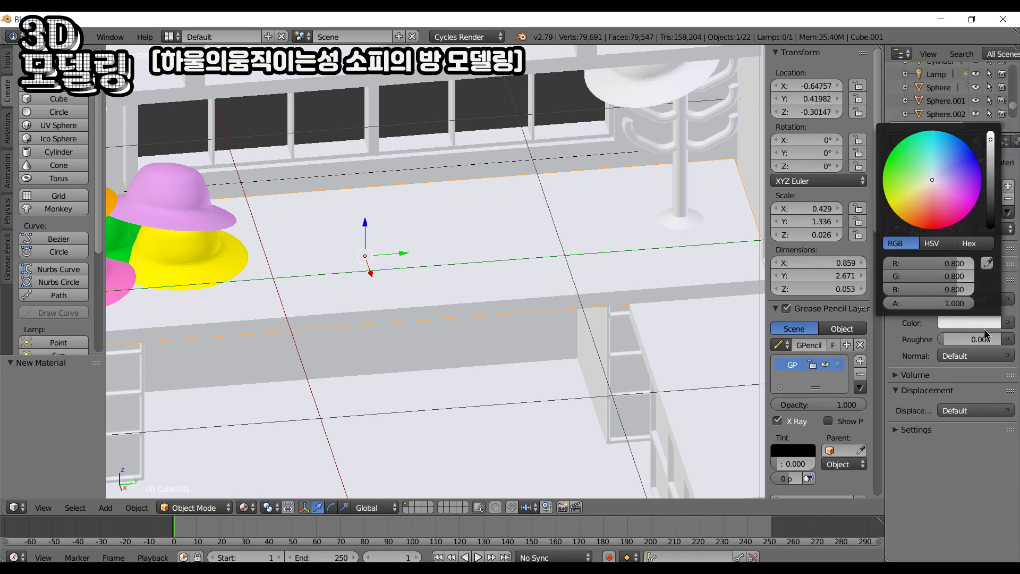
pyautogui.click(983, 356)
pyautogui.click(977, 299)
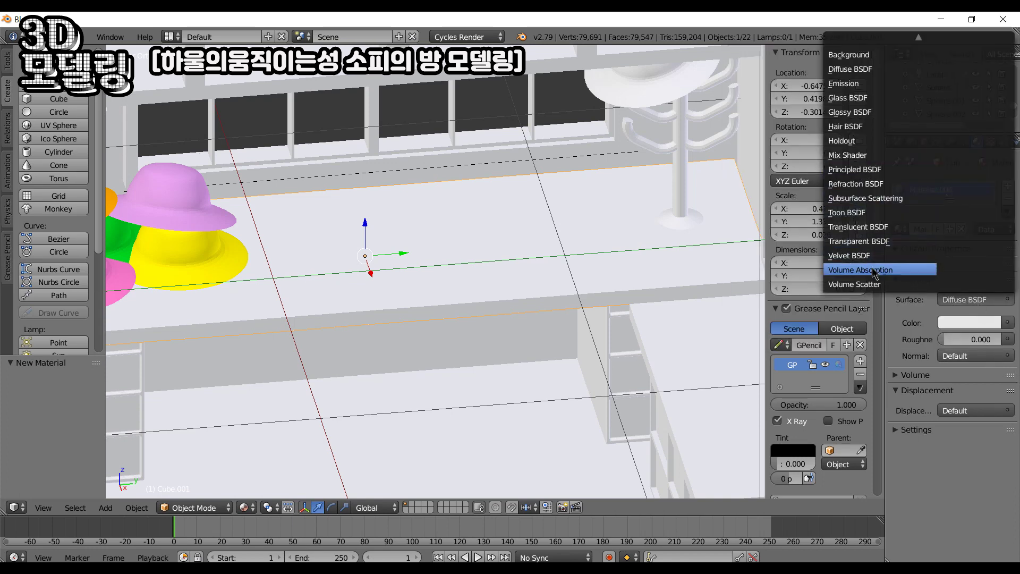
pyautogui.click(906, 264)
pyautogui.click(974, 389)
pyautogui.click(486, 40)
pyautogui.click(975, 390)
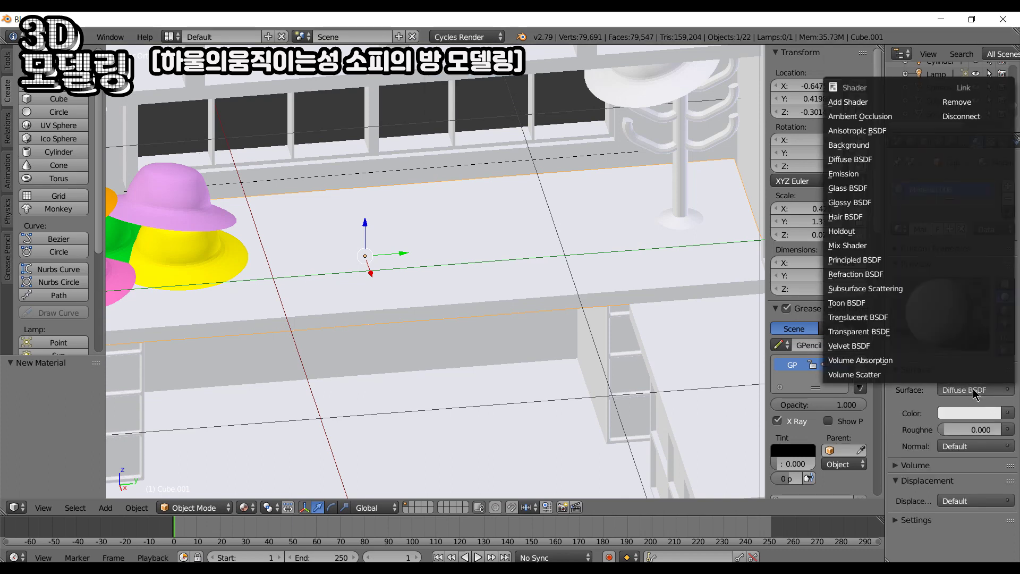
pyautogui.click(973, 414)
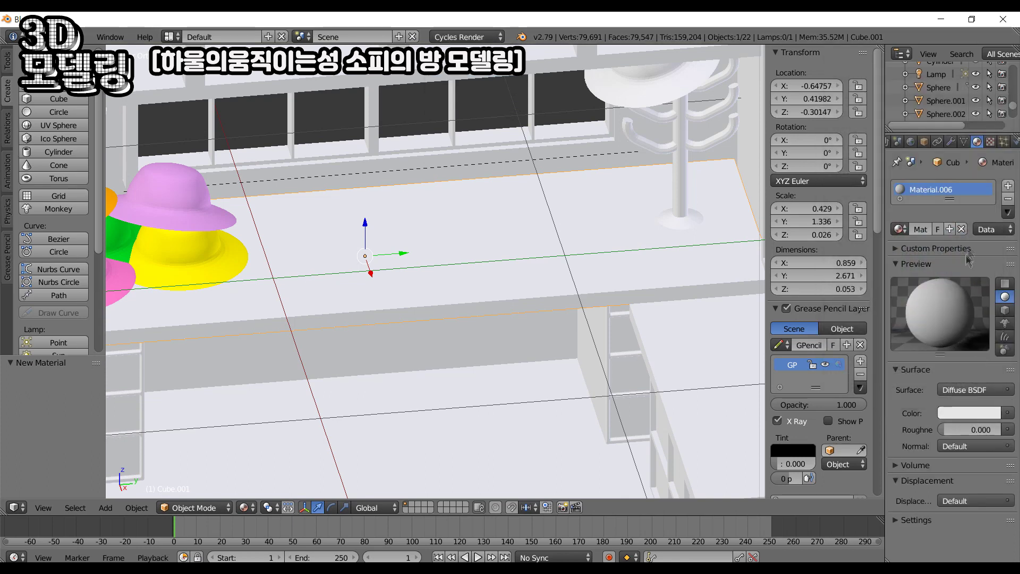
pyautogui.click(603, 247)
pyautogui.click(975, 389)
# Bring up the list of inputs that can drive the desk material's Color.
pyautogui.click(936, 264)
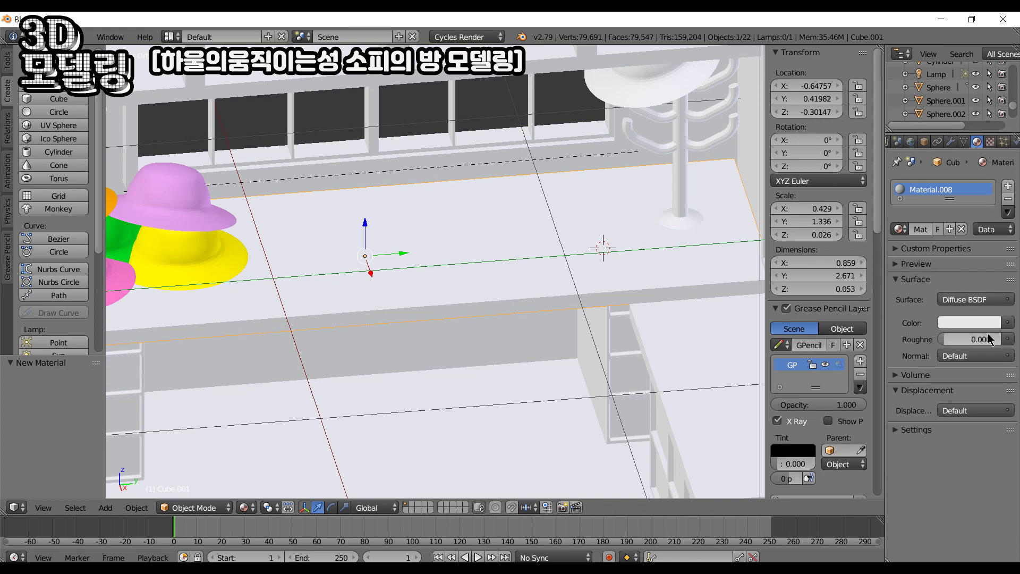
pyautogui.scroll(-3, 529, 289)
pyautogui.scroll(2, 519, 299)
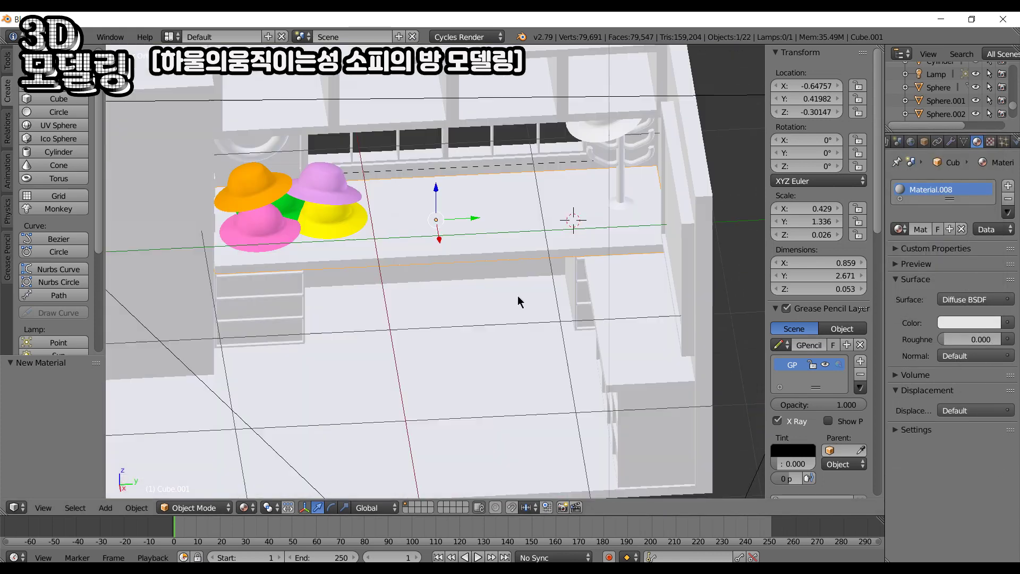
pyautogui.click(969, 322)
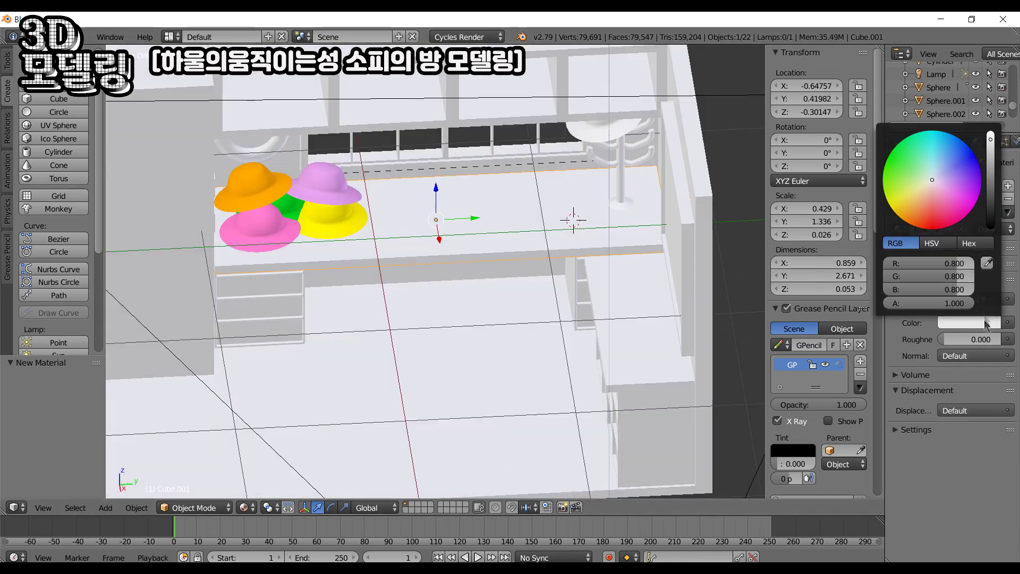
pyautogui.click(989, 301)
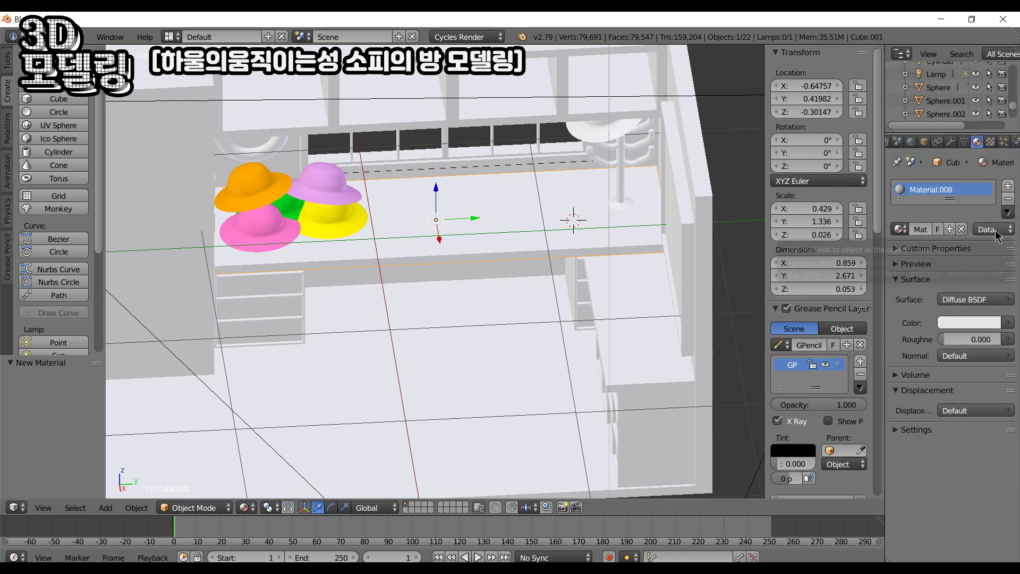
pyautogui.click(1008, 322)
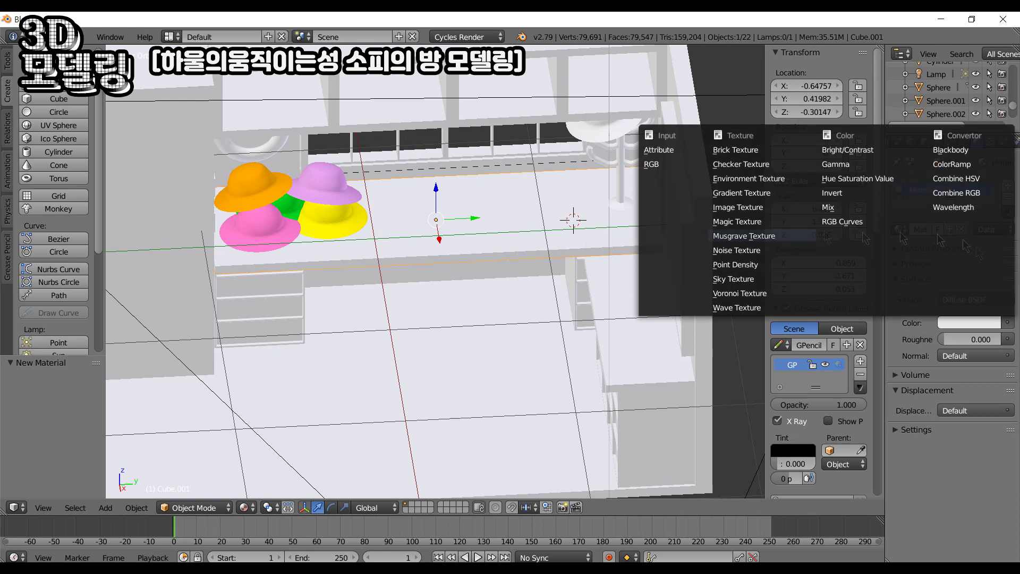
# Drive the desk top's colour with the WHITE WOOD.jpg image texture and unwrap its UVs.
pyautogui.click(738, 207)
pyautogui.click(980, 339)
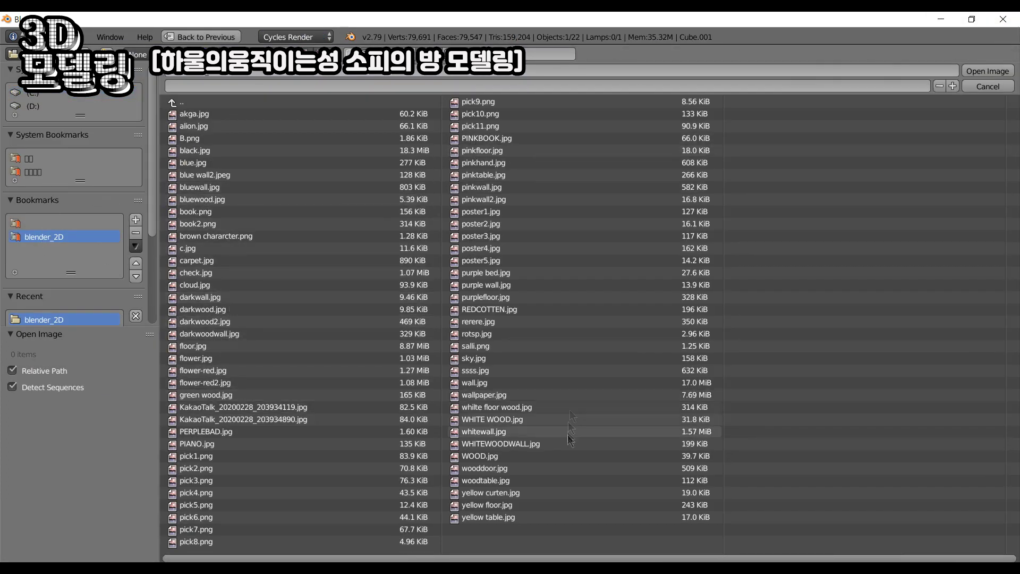
pyautogui.doubleClick(524, 421)
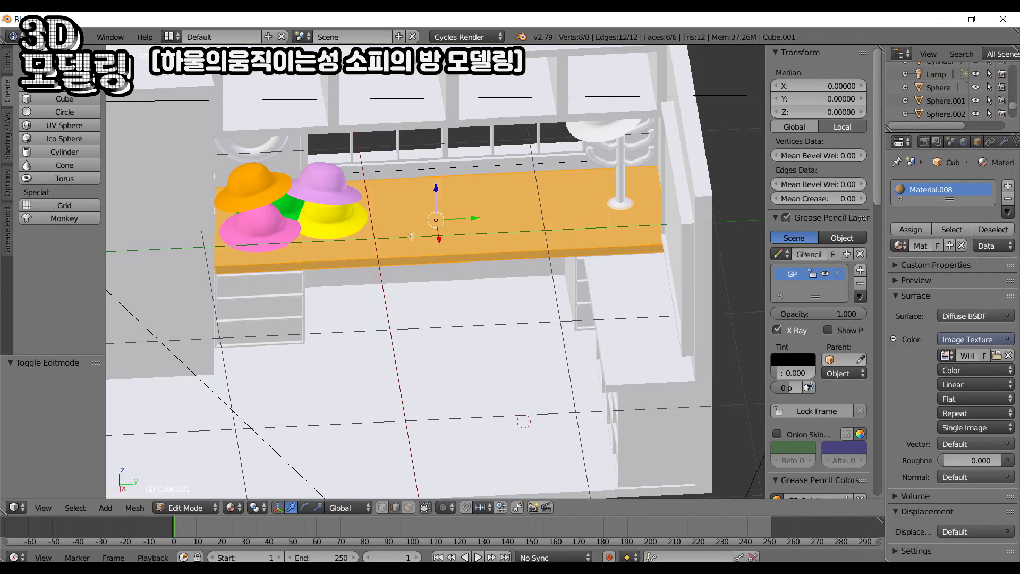
pyautogui.press('u')
pyautogui.click(399, 236)
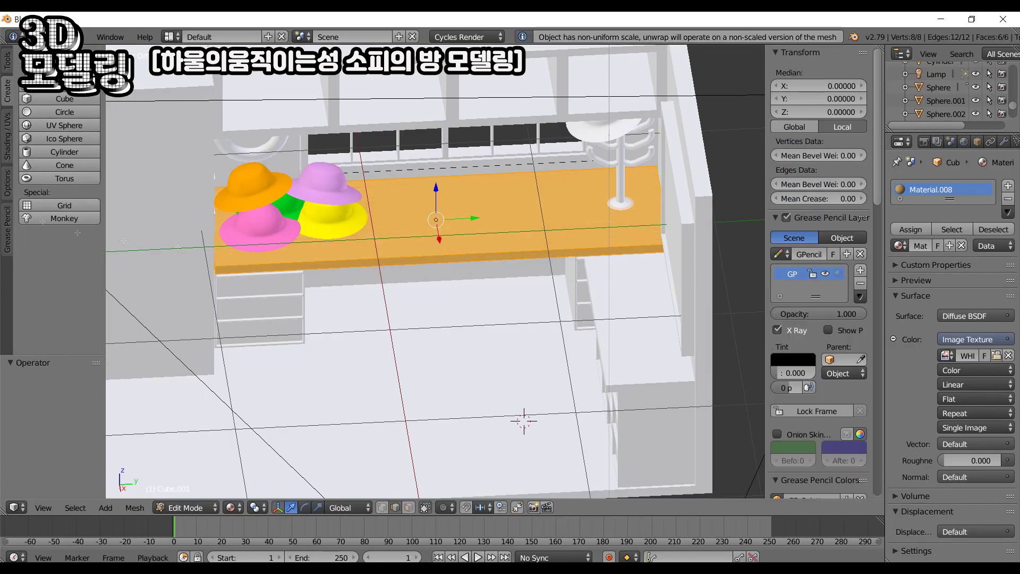
# Scale the desk top's UVs by 2.508 over WHITE WOOD.jpg, then return to the Default layout.
pyautogui.click(169, 37)
pyautogui.click(205, 145)
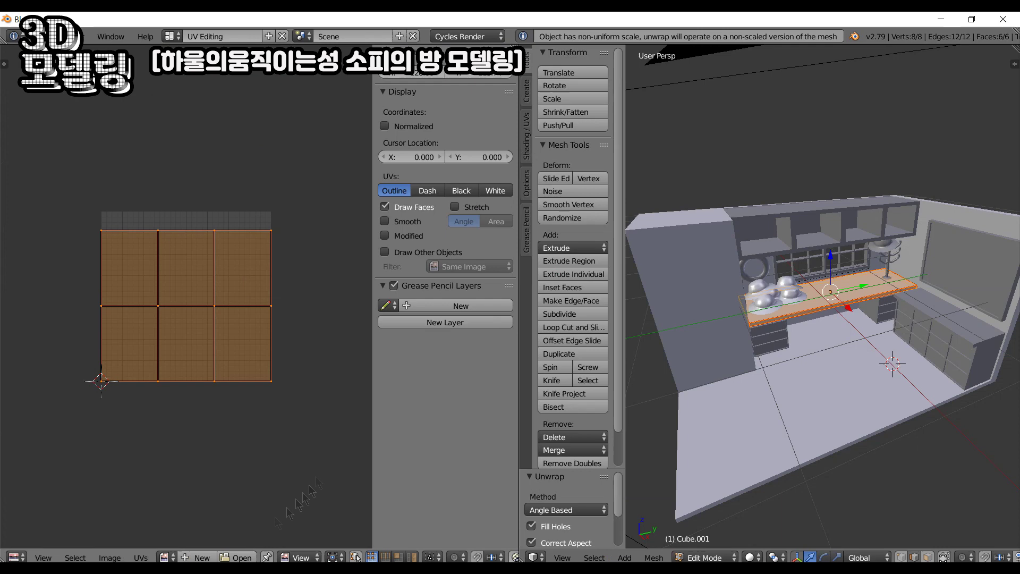
pyautogui.click(165, 556)
pyautogui.click(266, 393)
pyautogui.press('s')
pyautogui.click(228, 337)
pyautogui.click(169, 36)
pyautogui.click(196, 118)
pyautogui.scroll(-5, 500, 240)
pyautogui.moveTo(500, 240)
pyautogui.mouseDown(button='middle')
pyautogui.moveTo(372, 175)
pyautogui.moveTo(301, 124)
pyautogui.moveTo(366, 223)
pyautogui.moveTo(451, 255)
pyautogui.mouseUp(button='middle')
# Select the upper shelf and assign it the existing wood material.
pyautogui.press('Tab')
pyautogui.rightClick(526, 211)
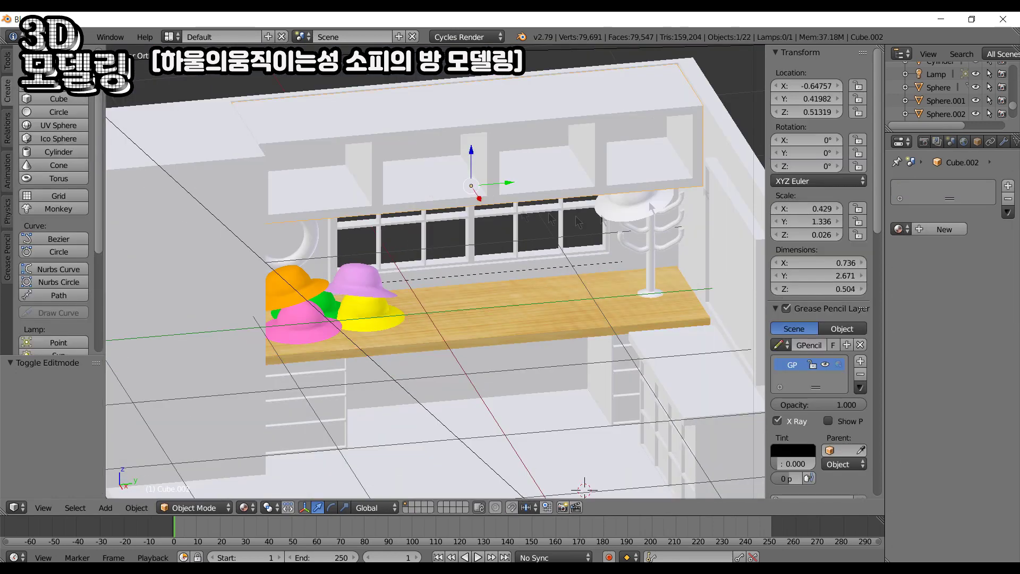
pyautogui.click(927, 230)
pyautogui.click(975, 322)
pyautogui.click(991, 339)
pyautogui.click(989, 85)
pyautogui.click(899, 229)
pyautogui.click(797, 330)
# Mark seams on the upper shelf and unwrap its UVs.
pyautogui.press('Tab')
pyautogui.click(44, 261)
pyautogui.press('u')
pyautogui.click(434, 190)
pyautogui.click(170, 36)
pyautogui.click(191, 147)
pyautogui.scroll(4, 186, 297)
pyautogui.click(170, 36)
pyautogui.click(185, 96)
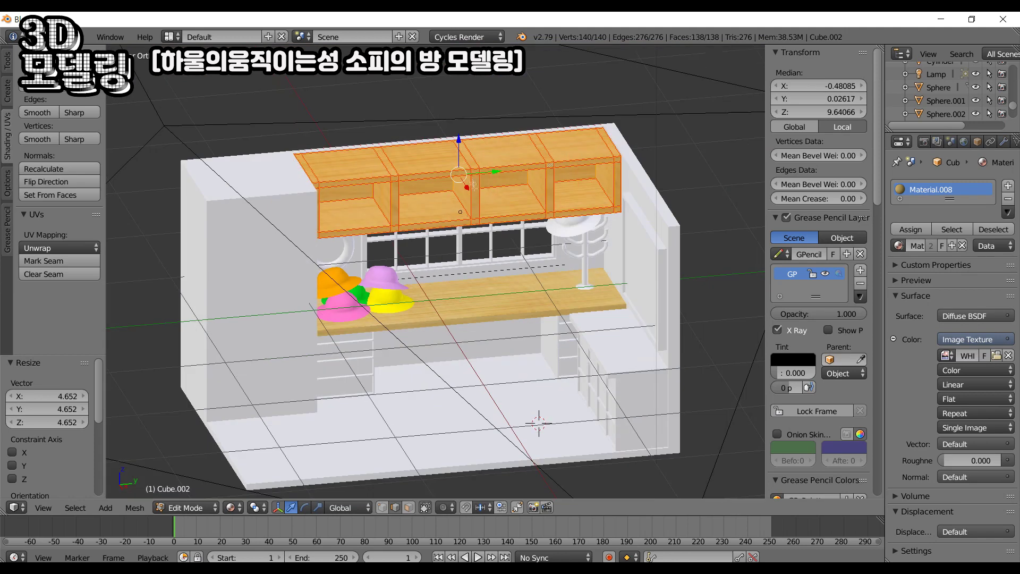
# Try WOOD.jpg, wooddoor.jpg and WHITEWOODWALL.jpg on the shelf, settling on WHITE WOOD.jpg.
pyautogui.rightClick(472, 183)
pyautogui.click(996, 356)
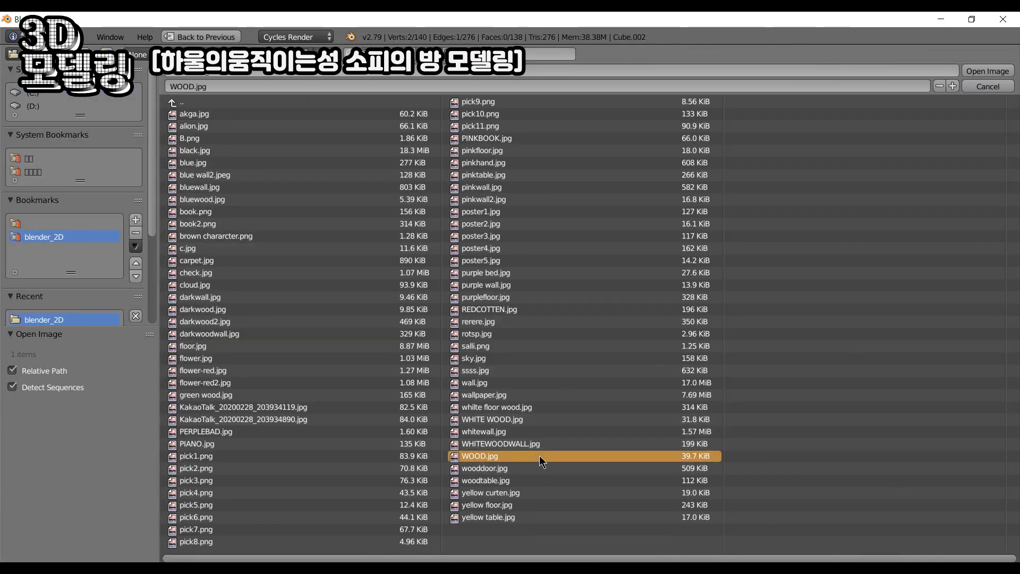
pyautogui.doubleClick(540, 456)
pyautogui.doubleClick(535, 468)
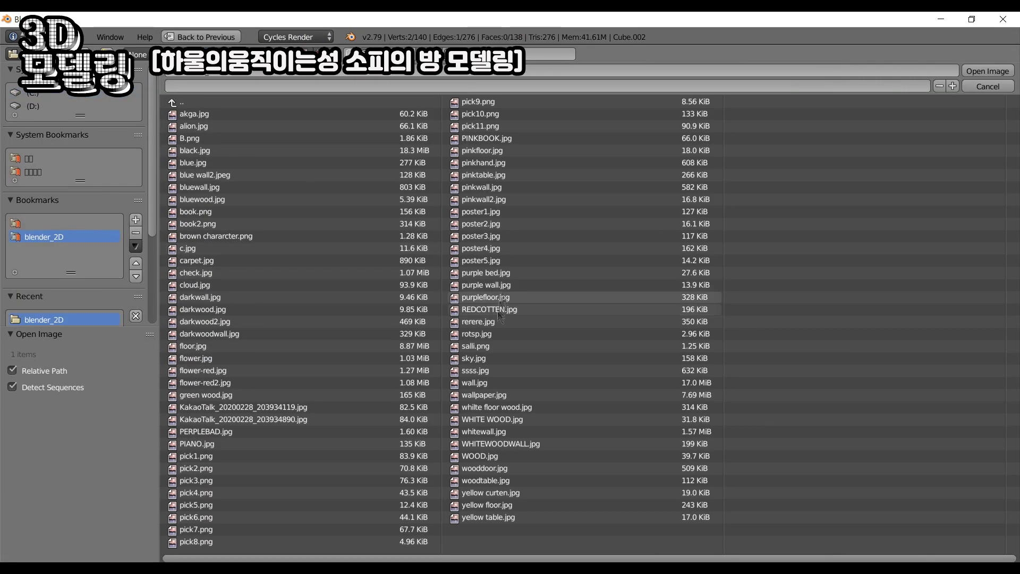
pyautogui.doubleClick(505, 443)
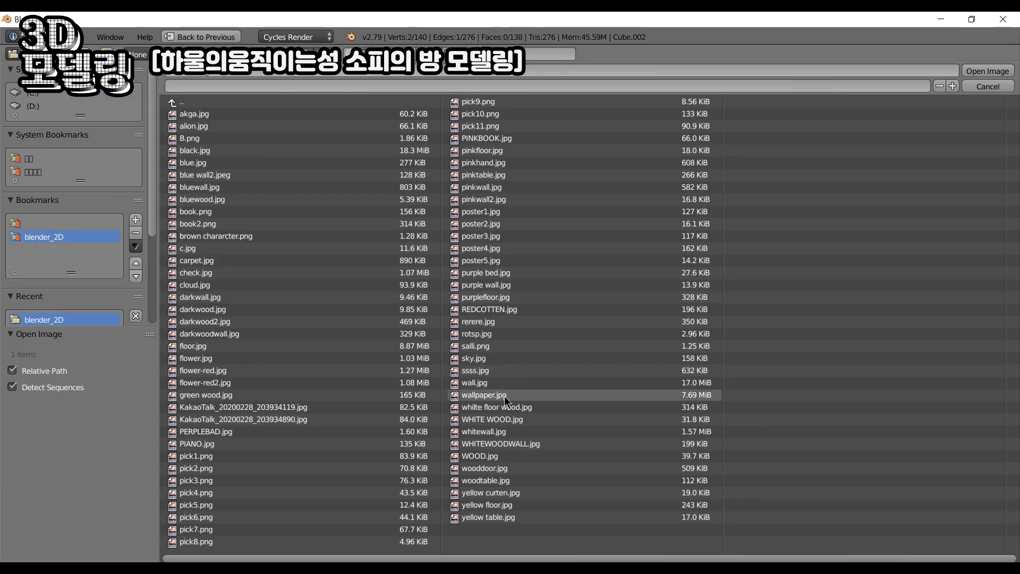
pyautogui.doubleClick(520, 412)
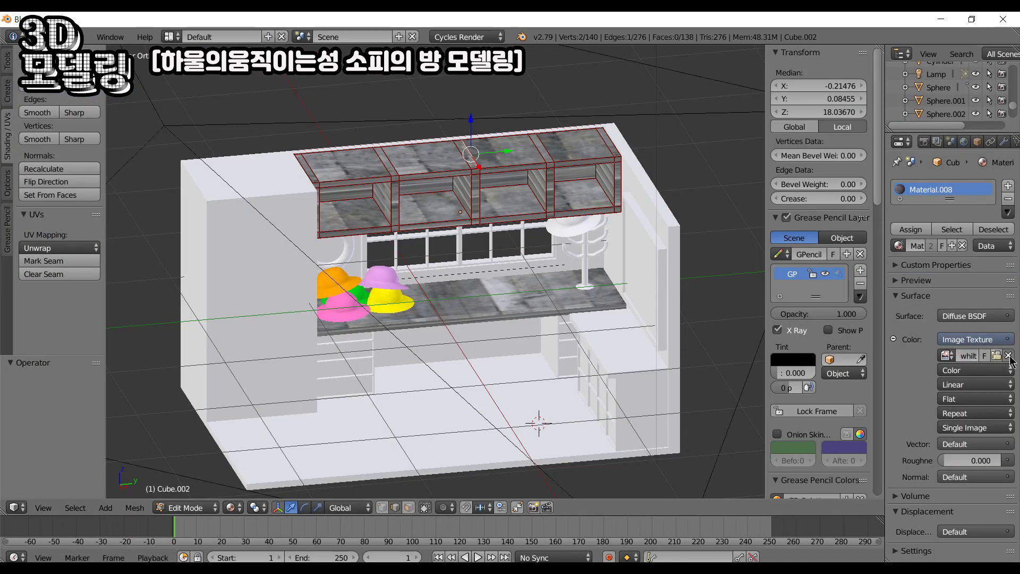
pyautogui.doubleClick(536, 425)
# Preview the room in Rendered shading, then return to Solid shading.
pyautogui.click(244, 507)
pyautogui.click(251, 418)
pyautogui.click(244, 507)
pyautogui.click(266, 472)
pyautogui.scroll(2, 351, 348)
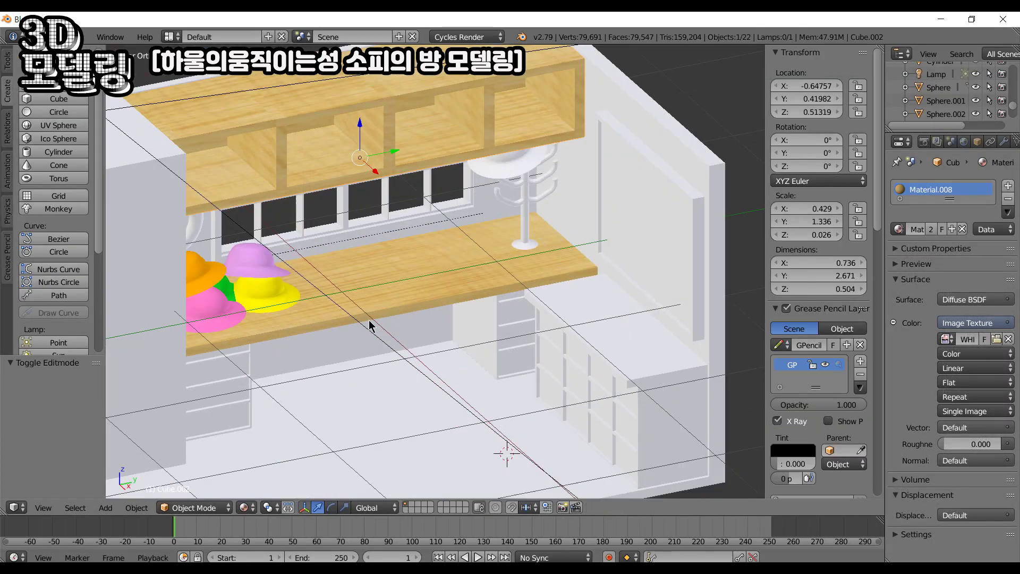
pyautogui.scroll(2, 351, 348)
pyautogui.scroll(-3, 530, 372)
# Scale the new cube into a tall 0.259 × 0.259 × 2.071 post beside the shelves.
pyautogui.moveTo(530, 372); pyautogui.dragTo(478, 346, button='middle')
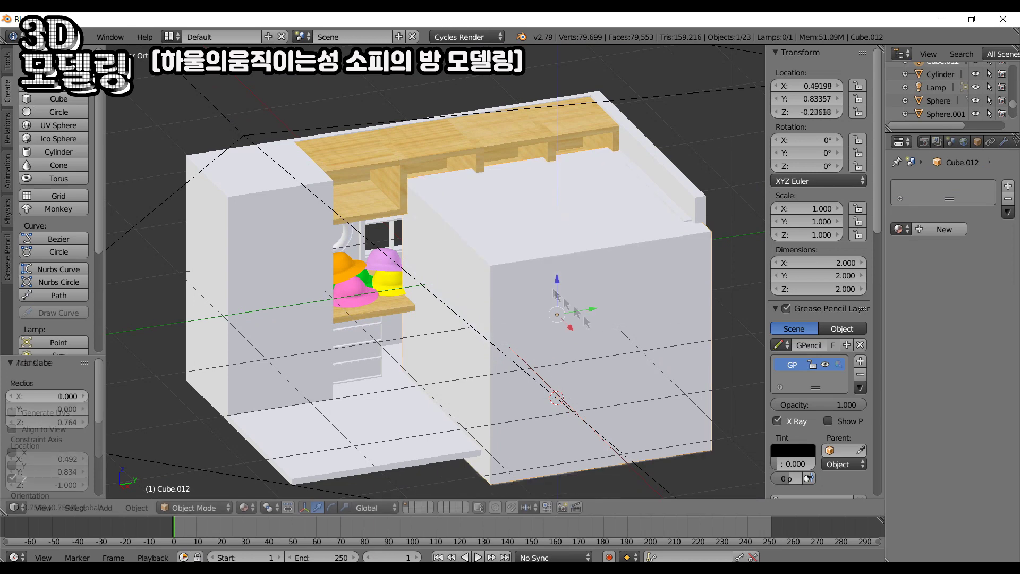
pyautogui.press('s')
pyautogui.press('g')
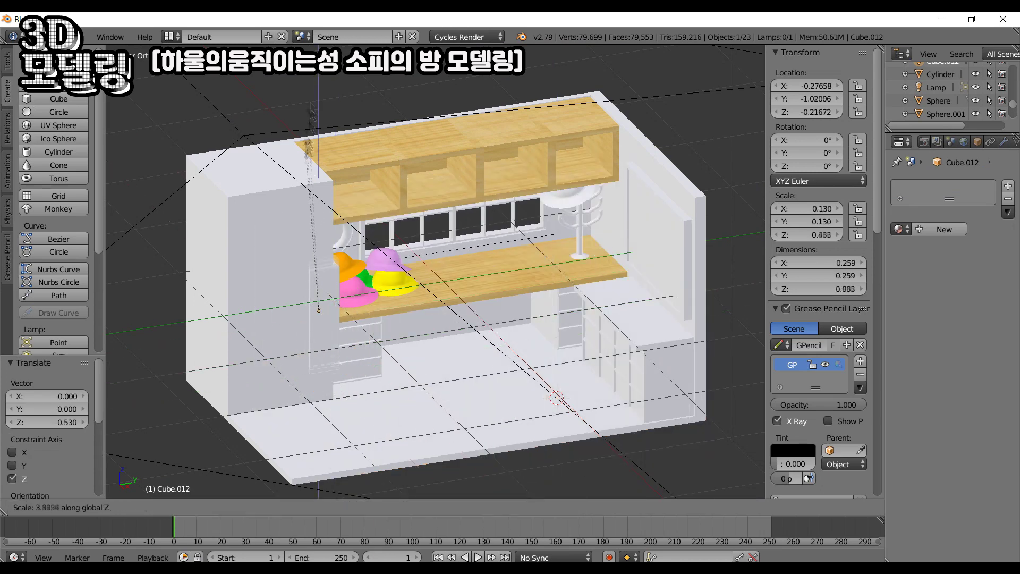
pyautogui.click(313, 252)
pyautogui.press('Tab')
pyautogui.scroll(4, 312, 253)
pyautogui.keyDown('alt'); pyautogui.click(249, 171); pyautogui.keyUp('alt')
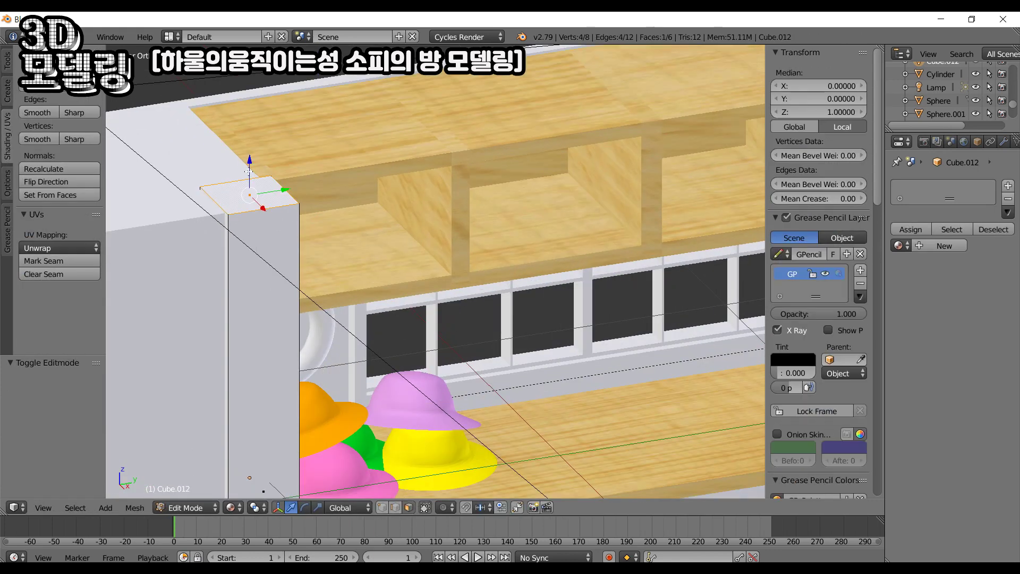
pyautogui.click(250, 173)
pyautogui.press('Tab')
pyautogui.scroll(-3, 371, 328)
# Give the post a new material with a WOOD.jpg image texture, then return to the Default layout.
pyautogui.click(922, 231)
pyautogui.press('Tab')
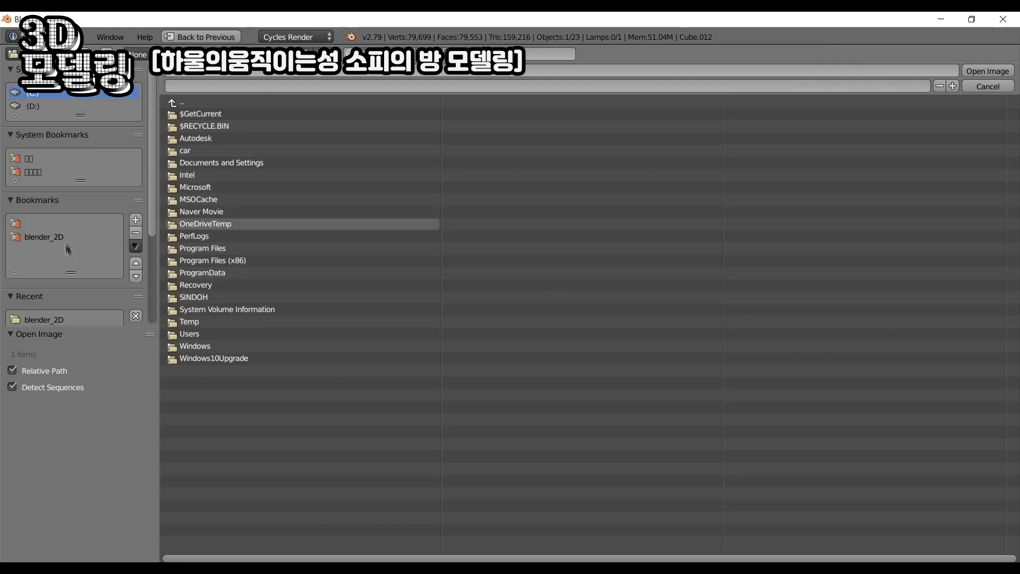
pyautogui.click(66, 242)
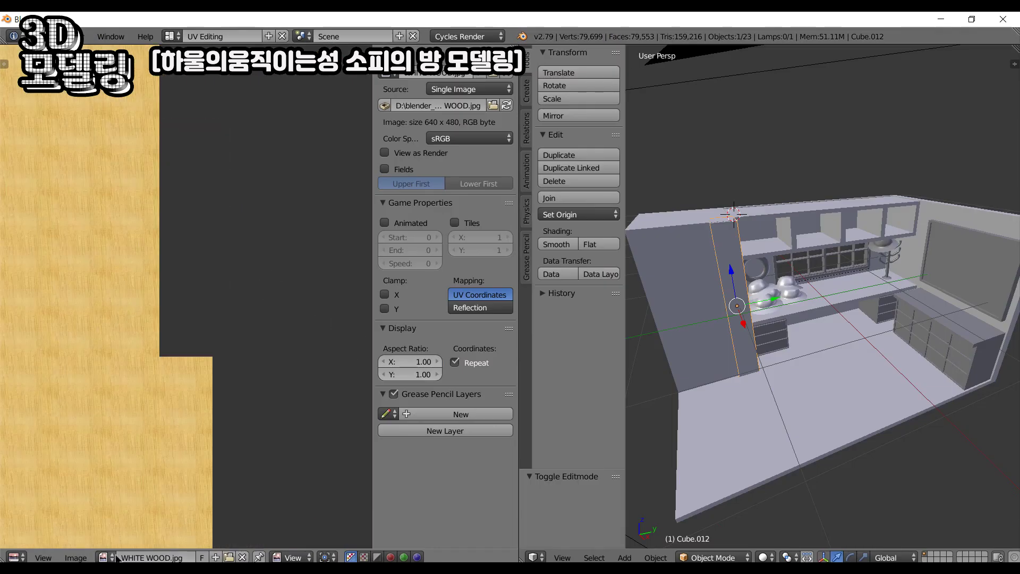
pyautogui.click(145, 472)
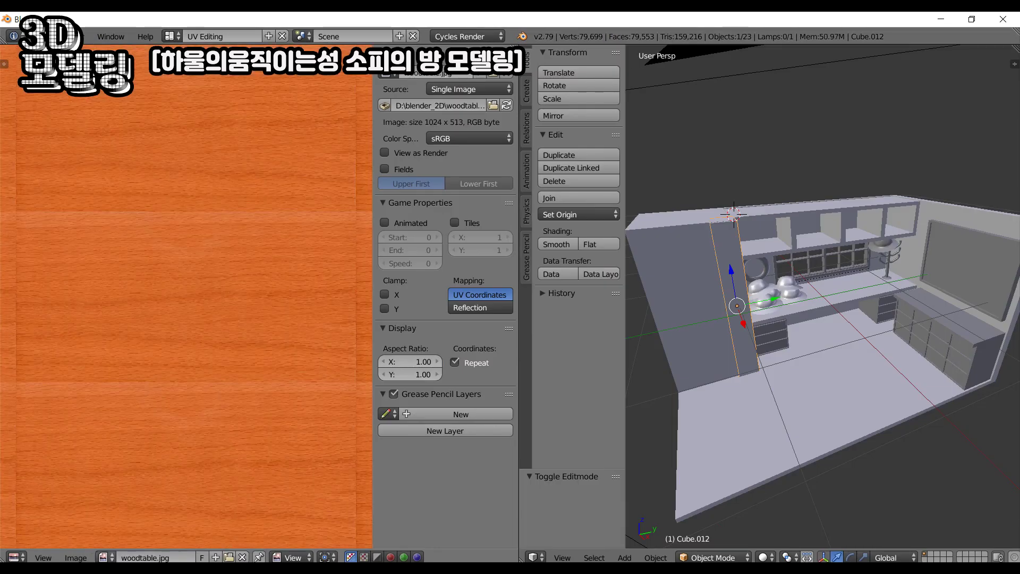
pyautogui.click(103, 557)
pyautogui.click(143, 463)
pyautogui.click(103, 557)
pyautogui.click(142, 464)
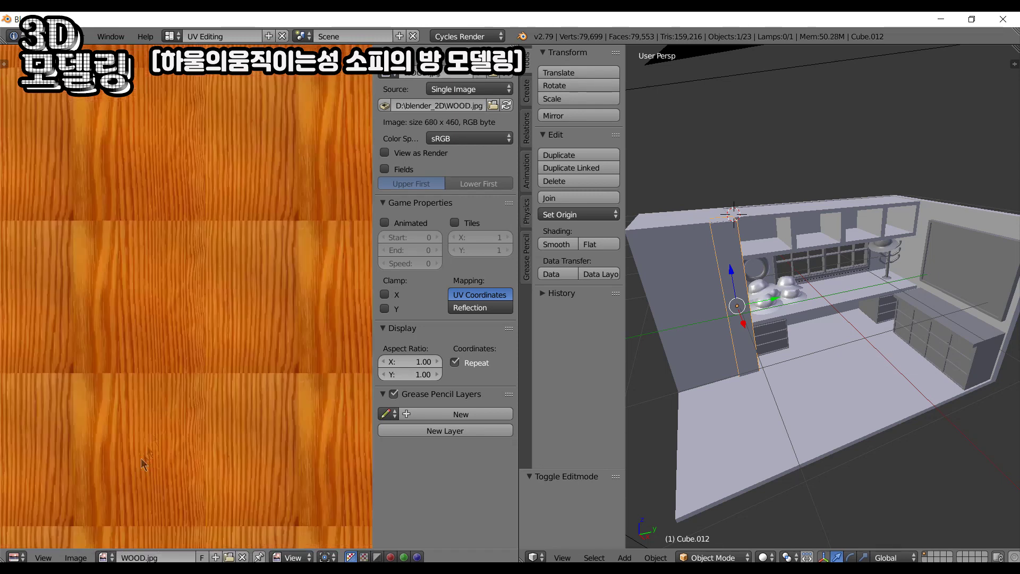
pyautogui.click(169, 36)
pyautogui.click(191, 93)
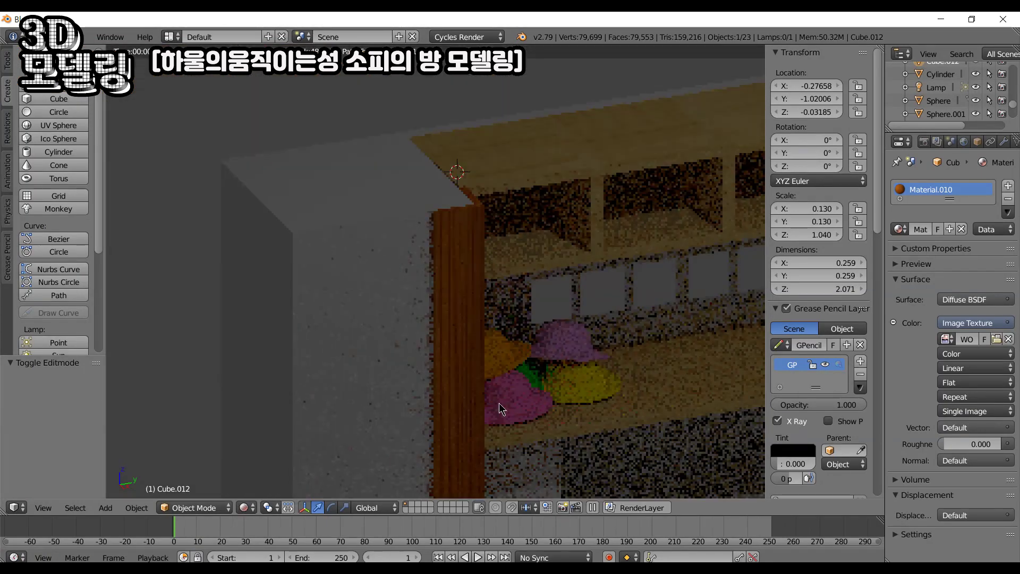
pyautogui.scroll(-4, 499, 403)
# Switch to textured solid view and try the dw.png dark wood image on the shelves.
pyautogui.click(244, 507)
pyautogui.click(330, 441)
pyautogui.scroll(-1, 322, 446)
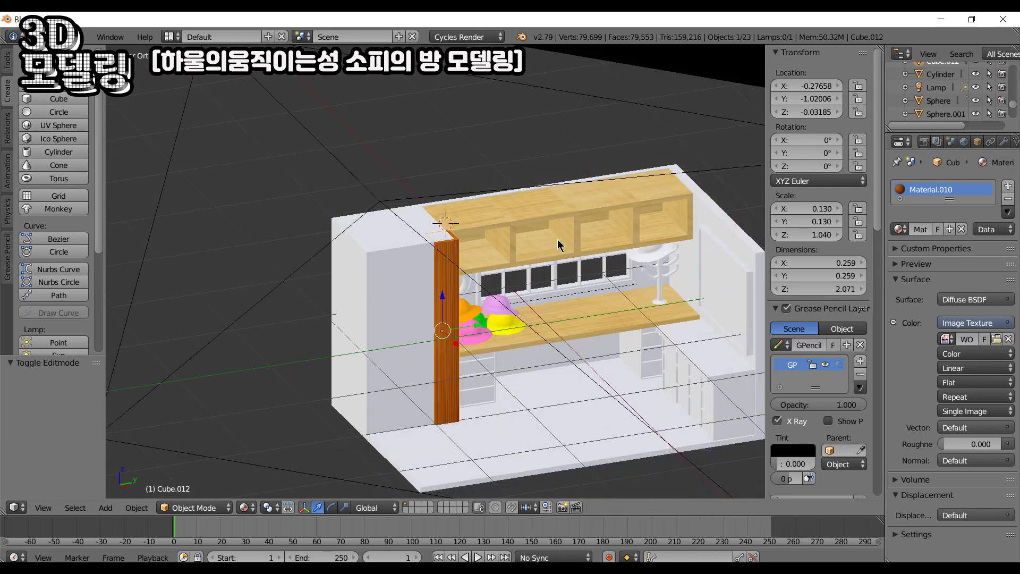
pyautogui.click(997, 339)
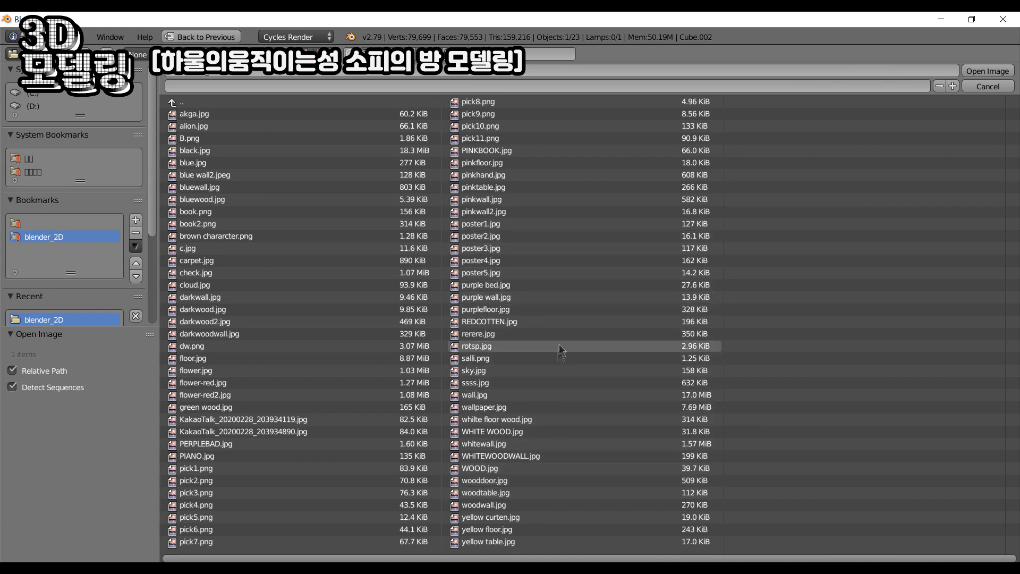
pyautogui.doubleClick(261, 348)
pyautogui.scroll(2, 518, 366)
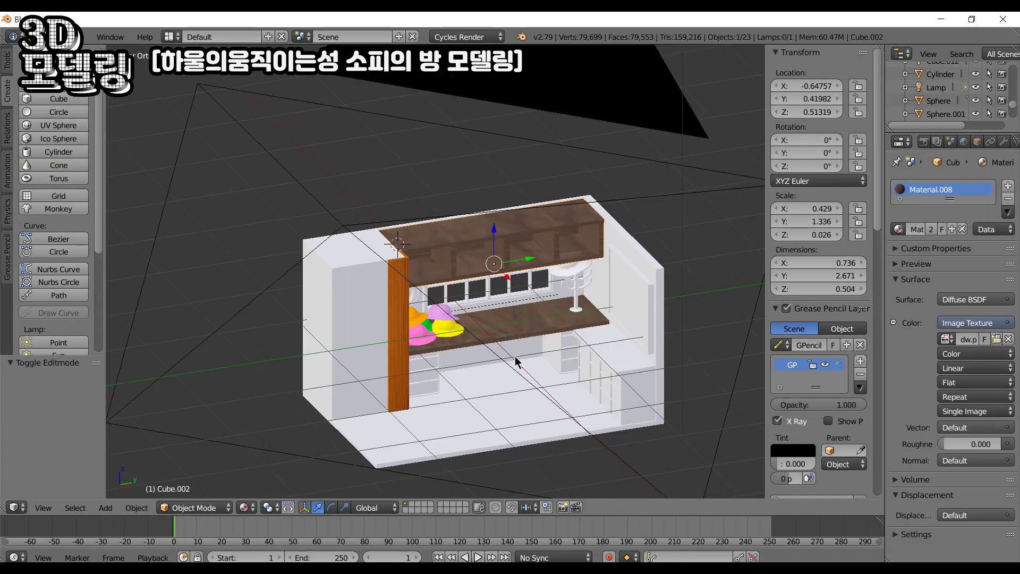
pyautogui.scroll(3, 518, 367)
# Check dw.png on the shelves in the UV Editing layout, then return to the Default layout.
pyautogui.click(174, 35)
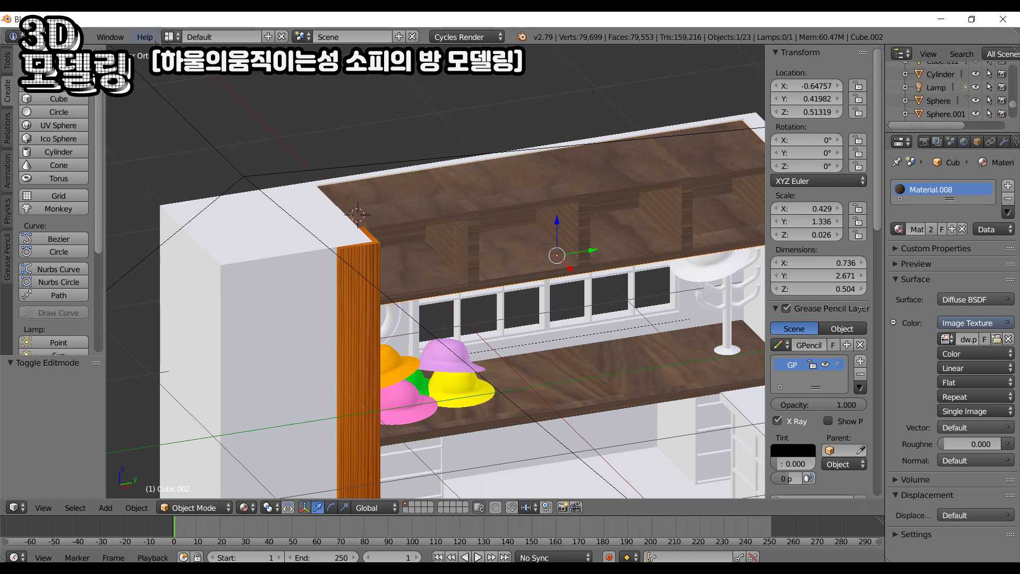
pyautogui.click(202, 139)
pyautogui.click(104, 558)
pyautogui.click(138, 467)
pyautogui.click(763, 557)
pyautogui.click(787, 499)
pyautogui.scroll(4, 318, 381)
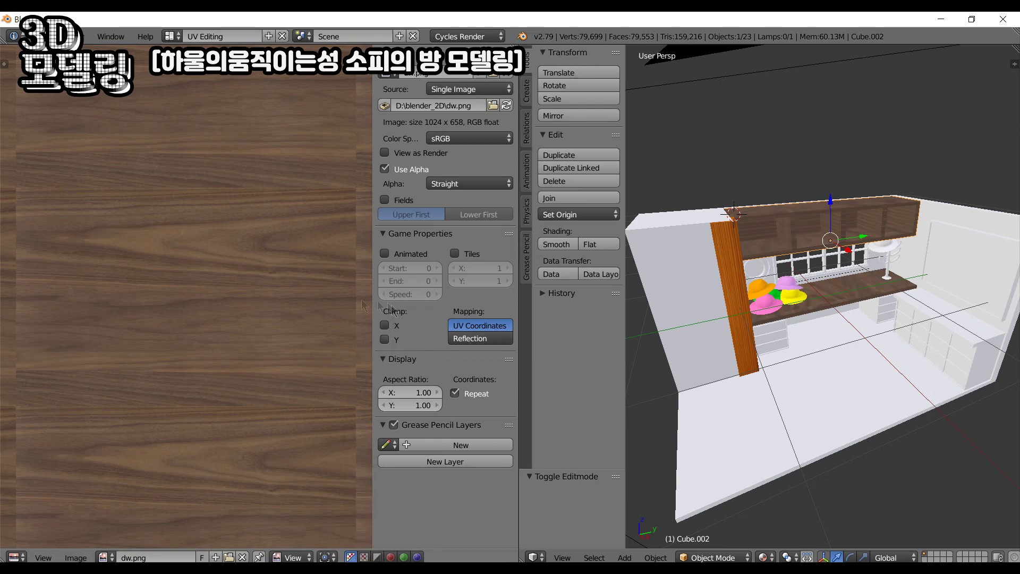
pyautogui.press('Tab')
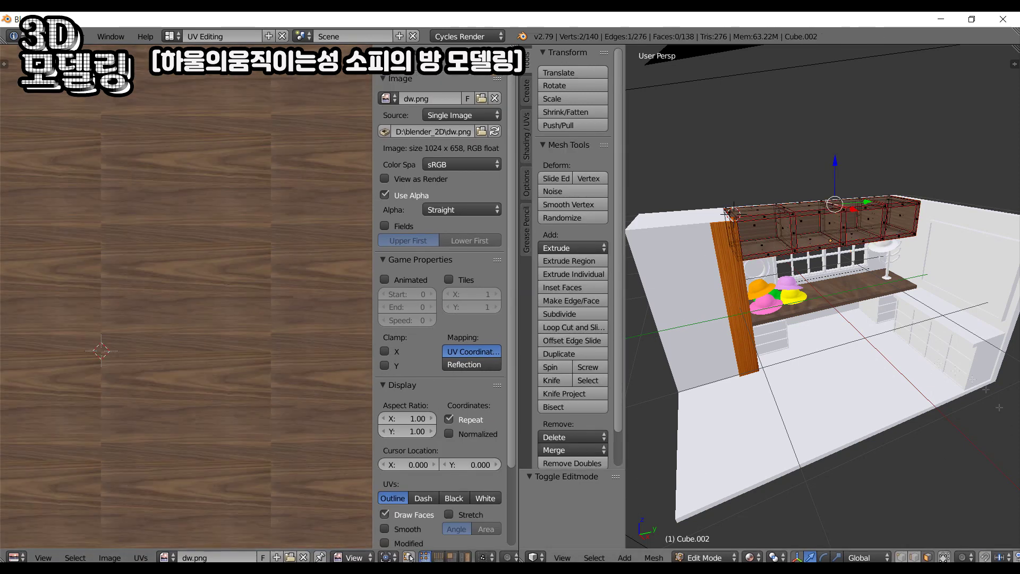
pyautogui.press('Tab')
pyautogui.rightClick(478, 319)
pyautogui.click(175, 36)
pyautogui.click(183, 94)
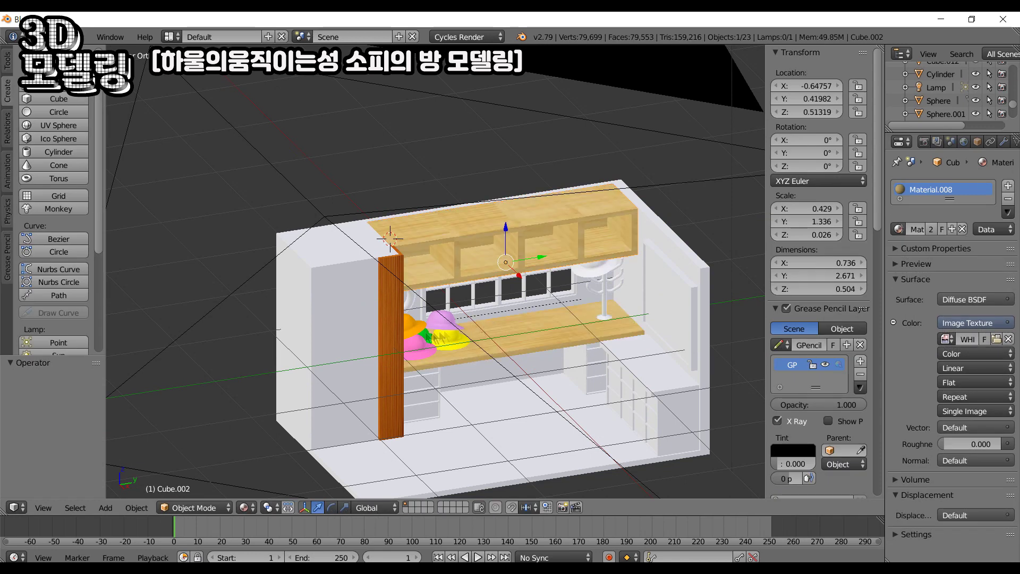
# Select the wooden post and load a different wood image for its texture.
pyautogui.rightClick(400, 313)
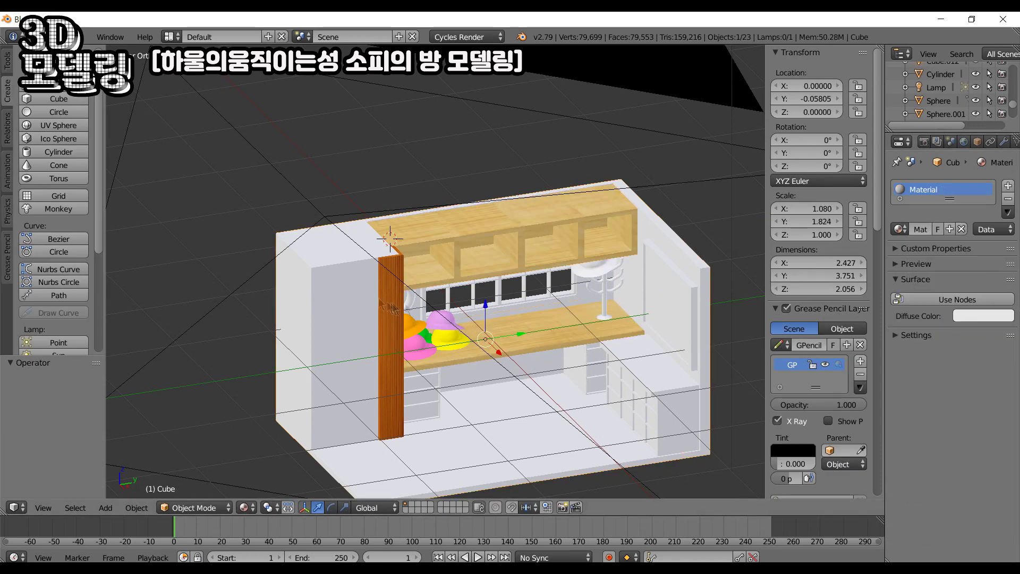
pyautogui.rightClick(392, 309)
pyautogui.click(995, 337)
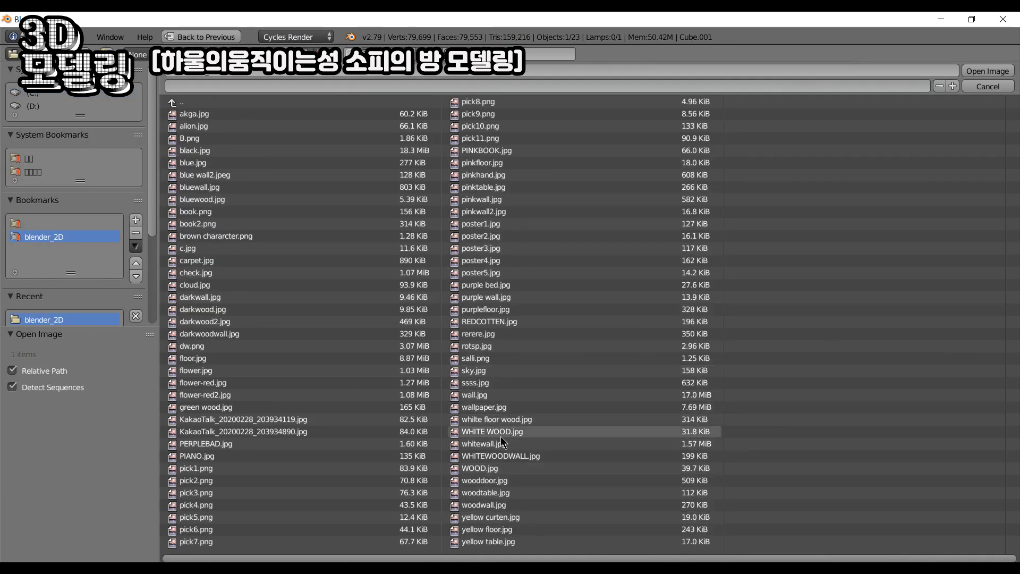
pyautogui.doubleClick(500, 503)
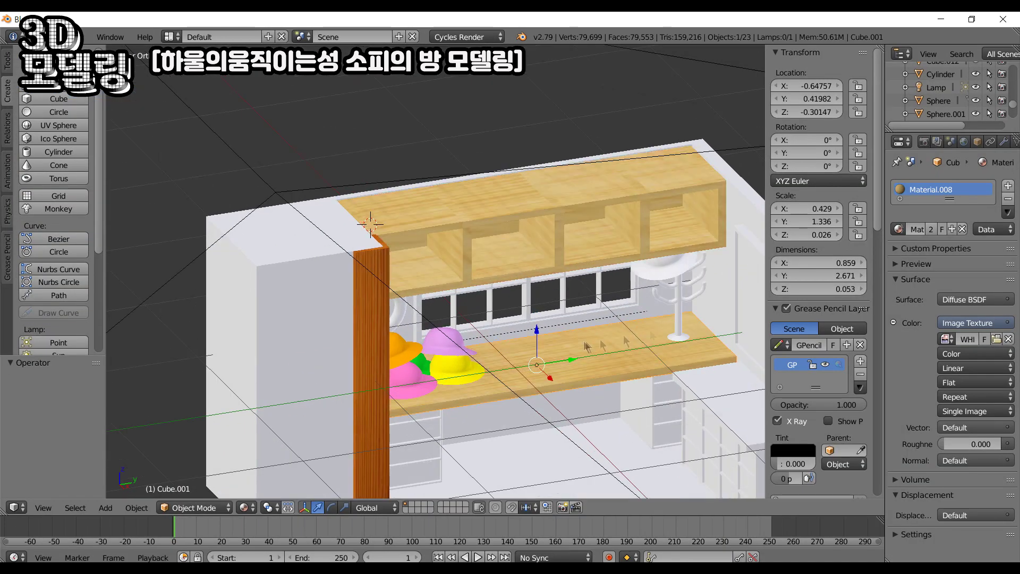
pyautogui.click(1008, 340)
pyautogui.doubleClick(499, 503)
# Select the wooden post and copy it.
pyautogui.keyDown('shift'); pyautogui.moveTo(402, 372); pyautogui.dragTo(410, 206, button='middle'); pyautogui.keyUp('shift')
pyautogui.rightClick(410, 206)
pyautogui.hotkey('ctrl', 'c')
# Paste a copy of the post and stretch it along Y into a wide board.
pyautogui.hotkey('ctrl', 'v')
pyautogui.press('g')
pyautogui.press('x')
pyautogui.click(419, 294)
pyautogui.press('s')
pyautogui.press('y')
pyautogui.click(426, 129)
# Shrink the board's height and move it down into place near the floor.
pyautogui.press('s')
pyautogui.press('z')
pyautogui.click(428, 287)
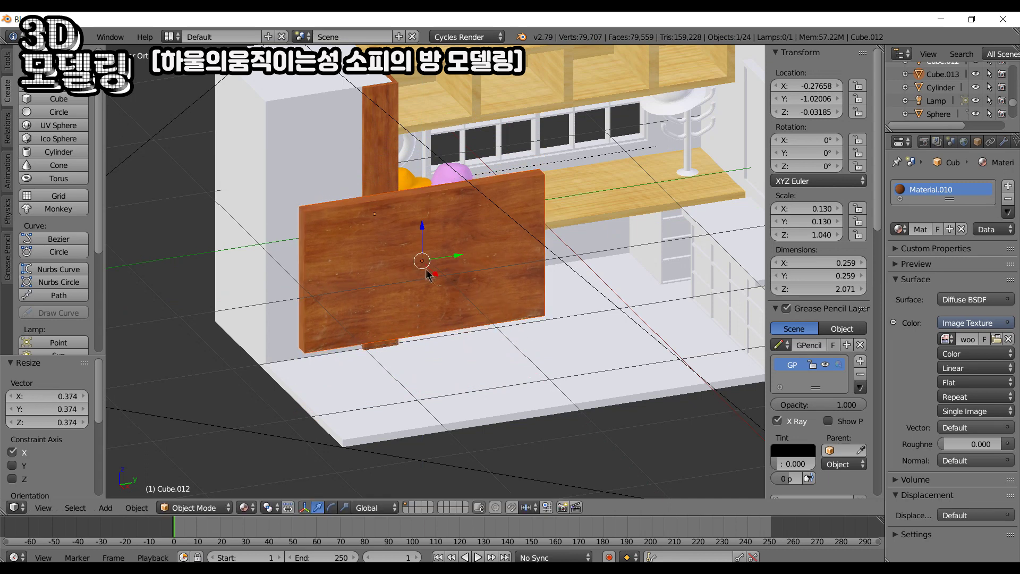
pyautogui.press('g')
pyautogui.press('y')
pyautogui.click(372, 287)
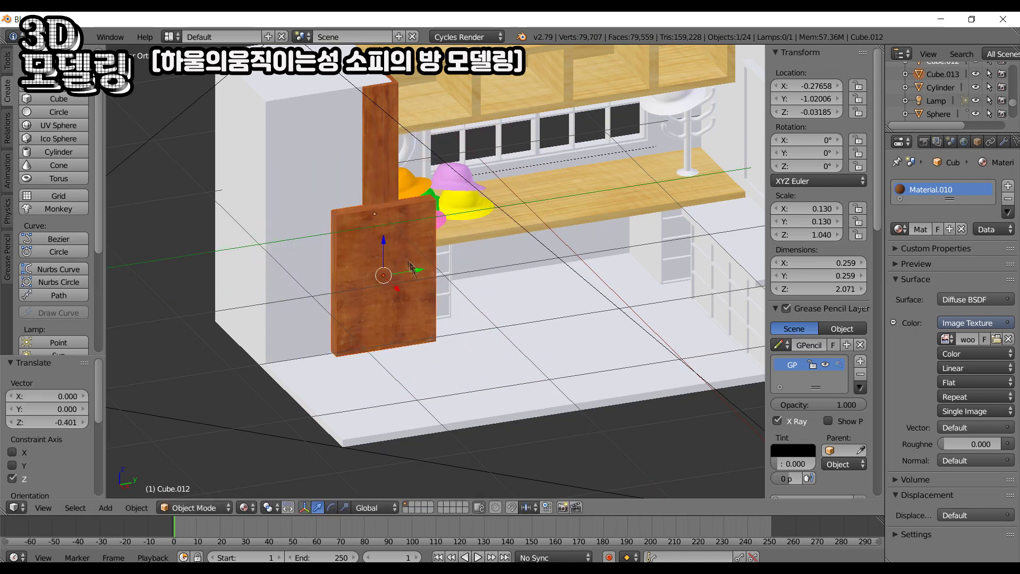
pyautogui.press('g')
pyautogui.press('y')
pyautogui.press('x')
pyautogui.click(366, 272)
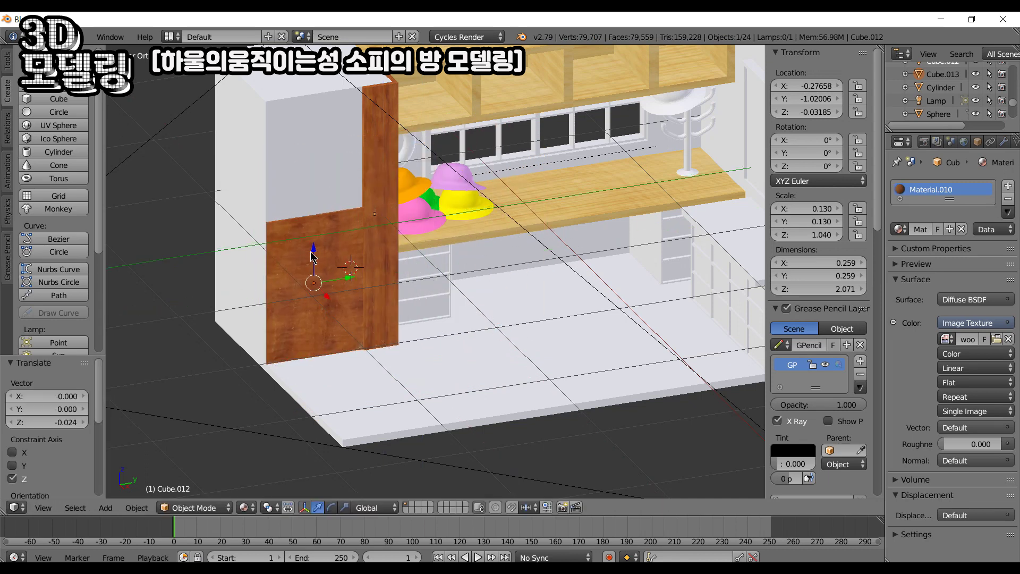
# Add a loop cut across the board and select its top face.
pyautogui.press('Tab')
pyautogui.hotkey('ctrl', 'r')
pyautogui.click(271, 202)
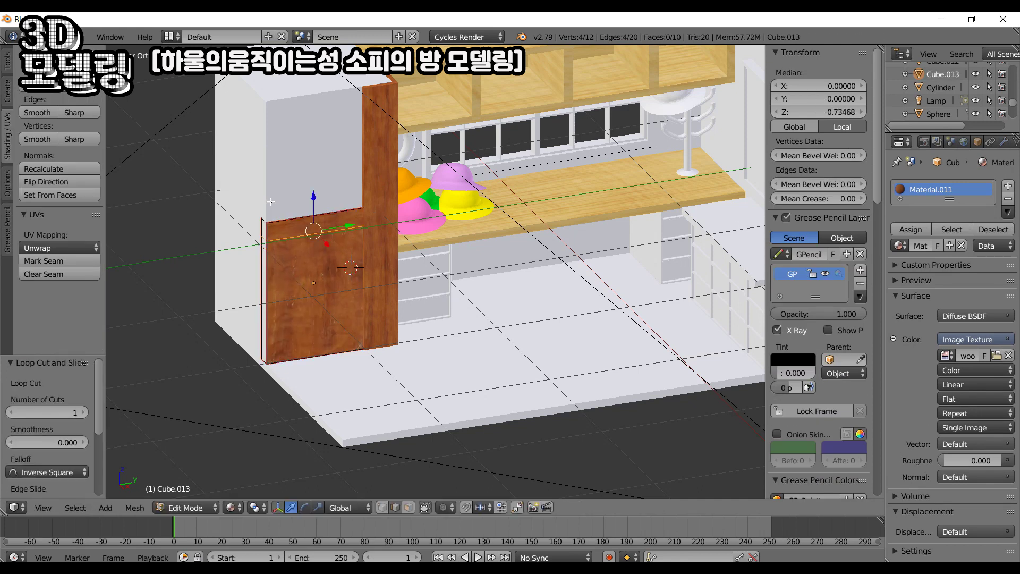
pyautogui.keyDown('shift'); pyautogui.click(320, 243); pyautogui.keyUp('shift')
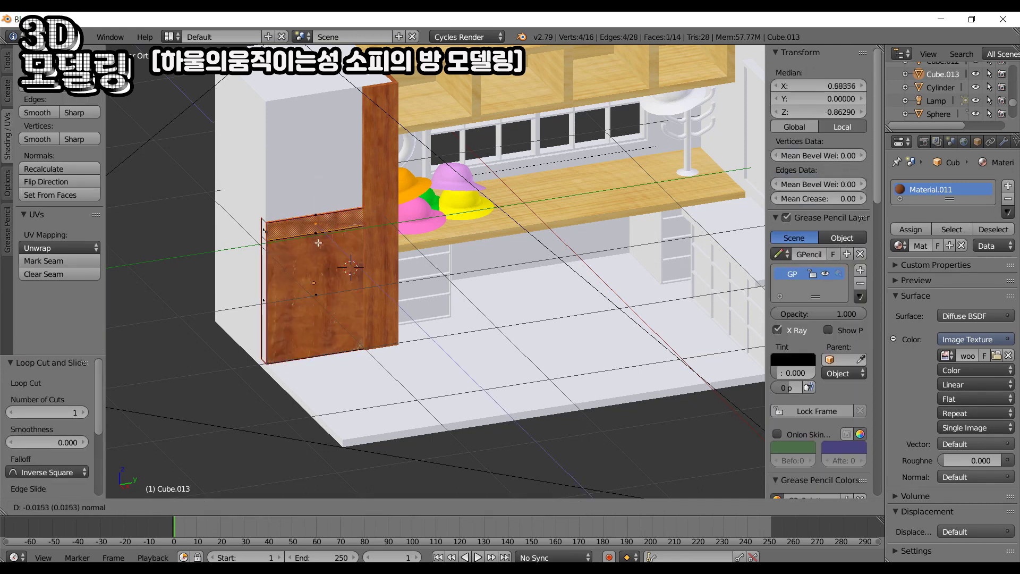
pyautogui.press('Tab')
# Select the wooden post and load a new wood image for its texture.
pyautogui.rightClick(380, 223)
pyautogui.click(996, 339)
pyautogui.doubleClick(546, 508)
pyautogui.click(997, 338)
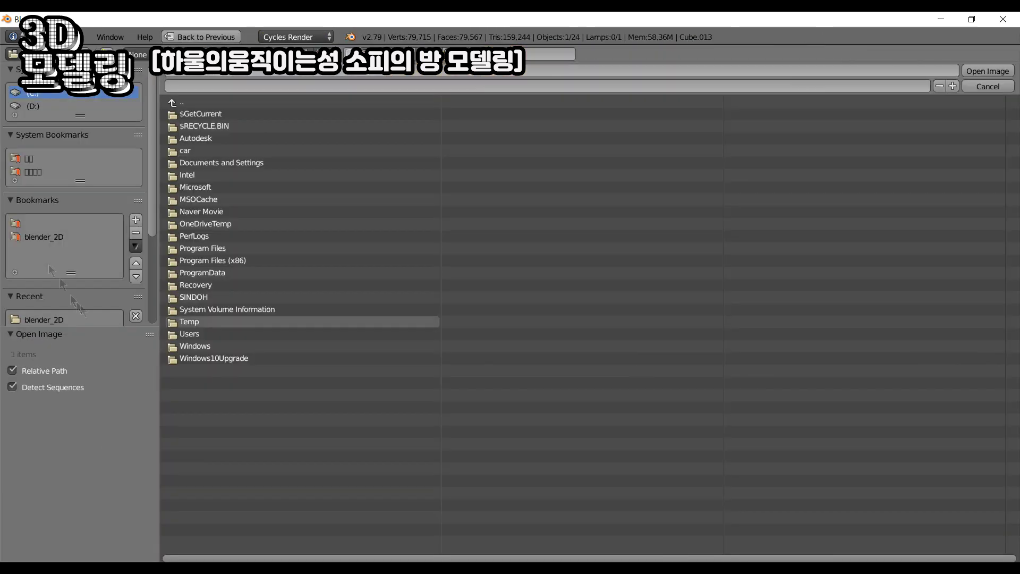
pyautogui.doubleClick(576, 505)
# Orbit around the board and select the tall post beside the door panel.
pyautogui.scroll(2, 417, 305)
pyautogui.scroll(2, 417, 305)
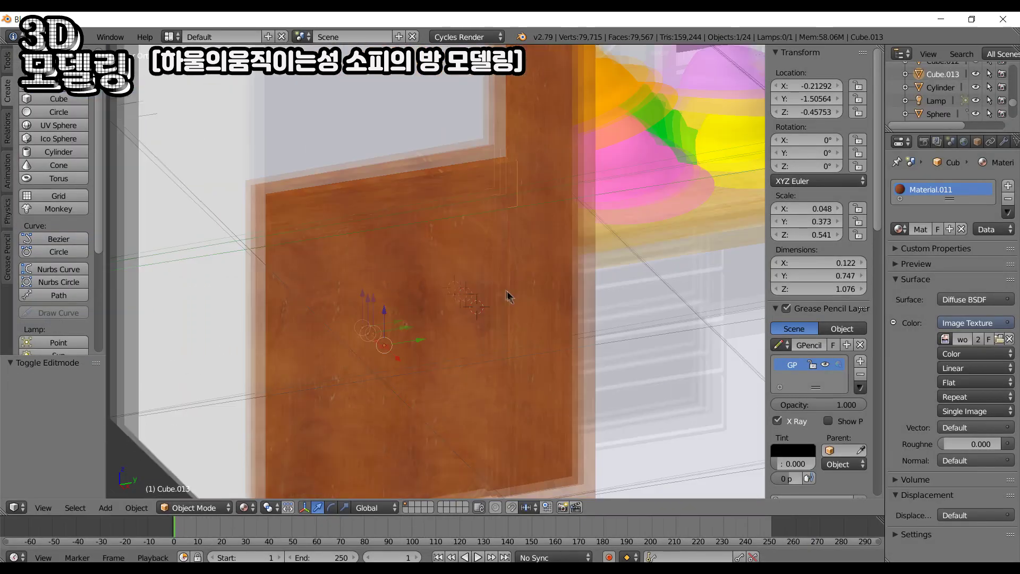
pyautogui.moveTo(505, 296); pyautogui.dragTo(425, 276, button='middle')
pyautogui.scroll(2, 410, 264)
pyautogui.rightClick(410, 264)
pyautogui.scroll(-4, 405, 129)
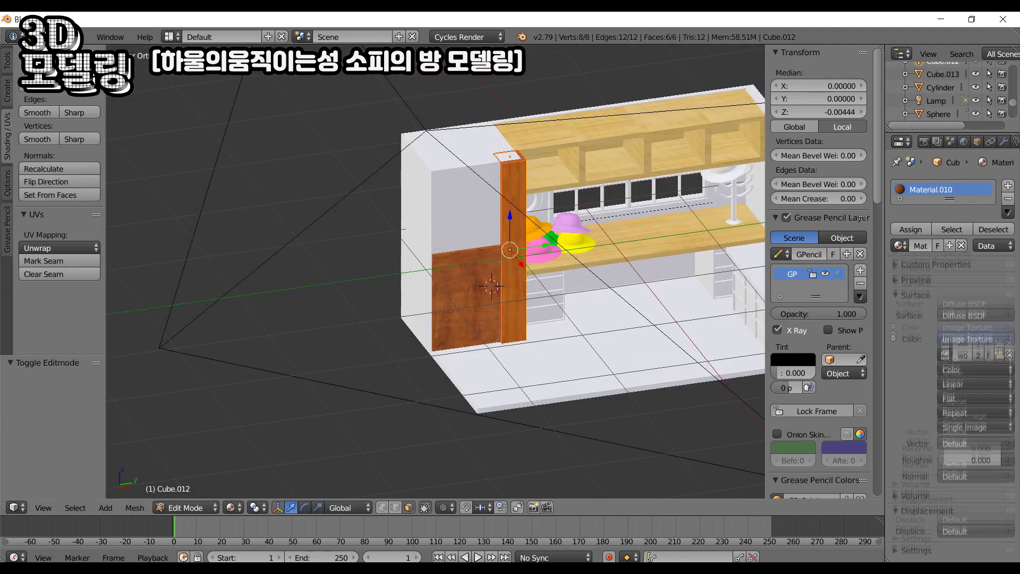
pyautogui.scroll(5, 398, 269)
# Give the drawer box under the desk a new material with a wood image texture.
pyautogui.rightClick(312, 266)
pyautogui.scroll(-2, 311, 267)
pyautogui.click(944, 229)
pyautogui.click(975, 322)
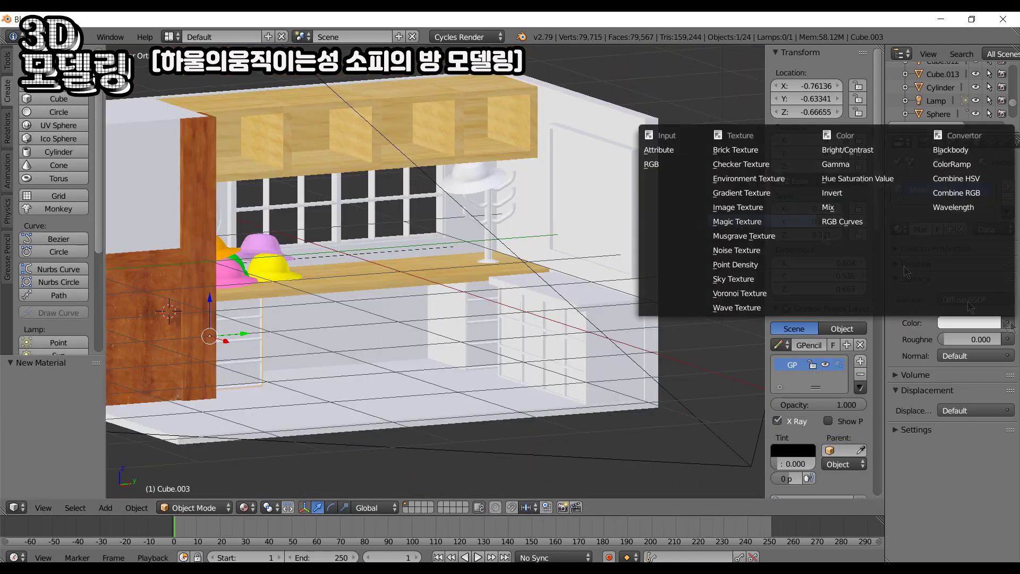
pyautogui.click(685, 232)
pyautogui.click(996, 338)
pyautogui.doubleClick(575, 504)
# UV-unwrap the drawer box's faces so the grain maps properly.
pyautogui.press('Tab')
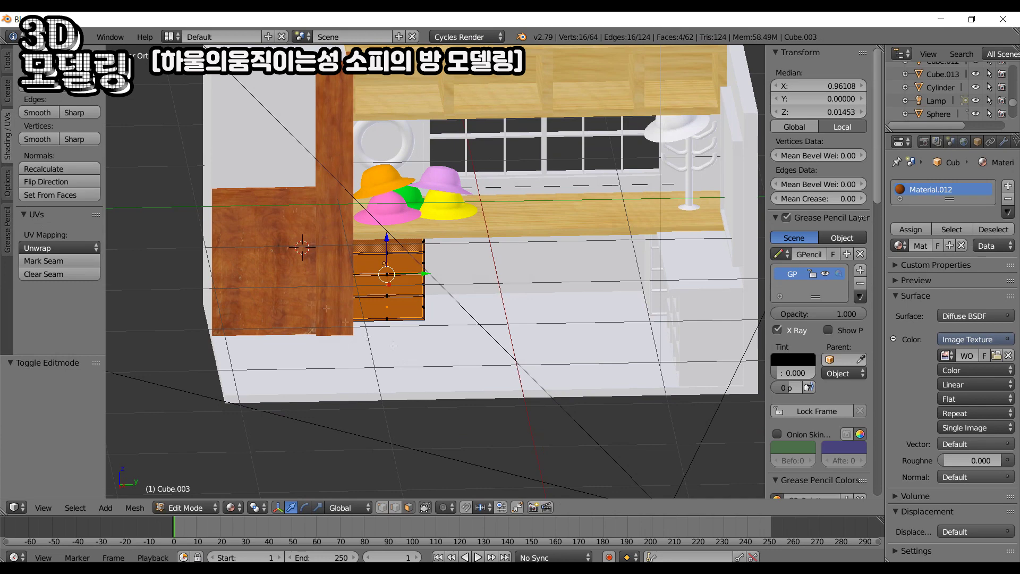
pyautogui.press('u')
pyautogui.click(489, 330)
pyautogui.press('Tab')
# Load woodtable.jpg from the blender_2D folder as the material's image.
pyautogui.click(996, 338)
pyautogui.click(44, 237)
pyautogui.doubleClick(532, 468)
pyautogui.click(996, 339)
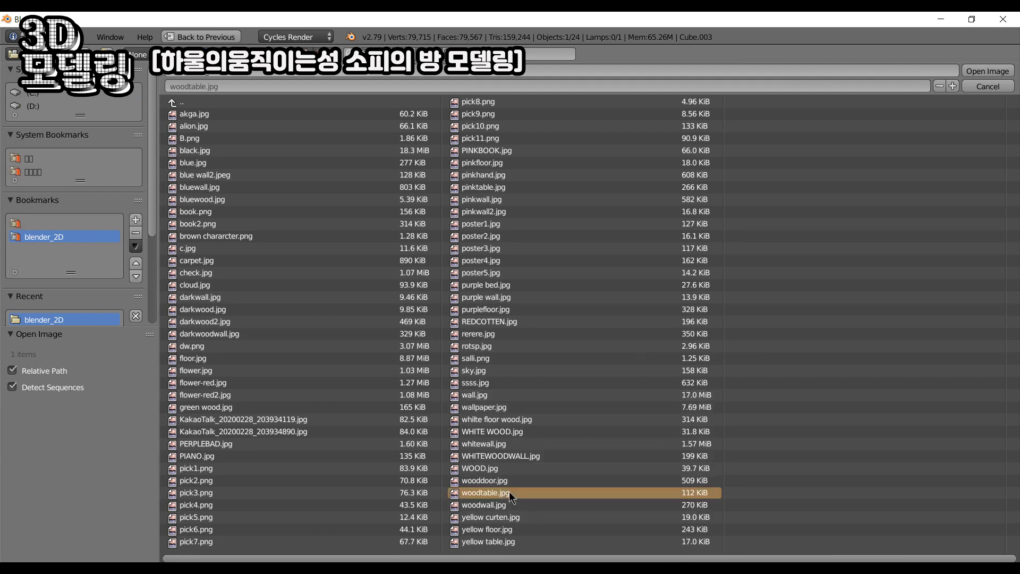
pyautogui.doubleClick(510, 492)
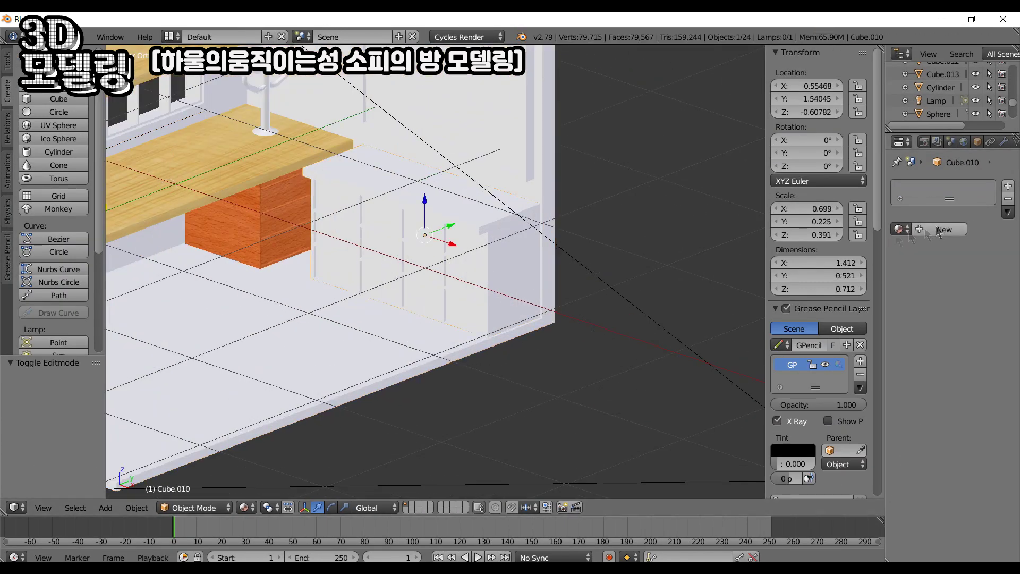
# Assign the light wood Material.008 to cabinet Cube.010 and the window frame.
pyautogui.click(899, 229)
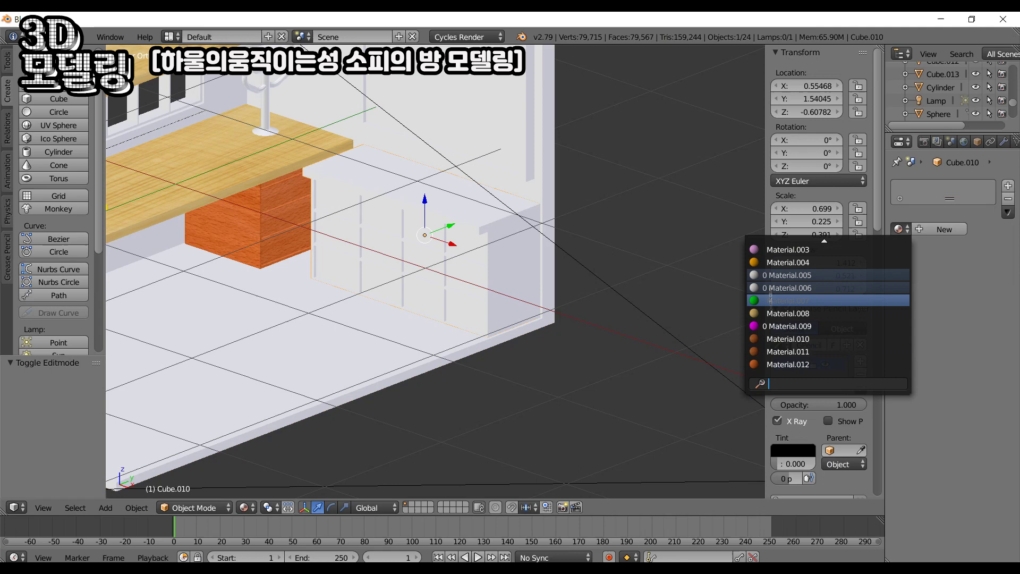
pyautogui.click(788, 325)
pyautogui.press('Tab')
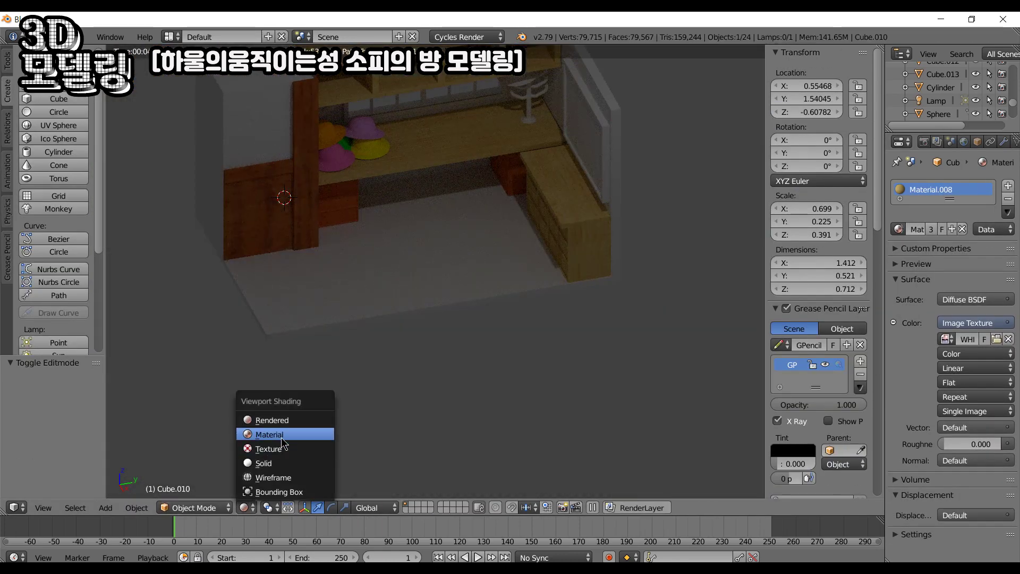
pyautogui.click(282, 435)
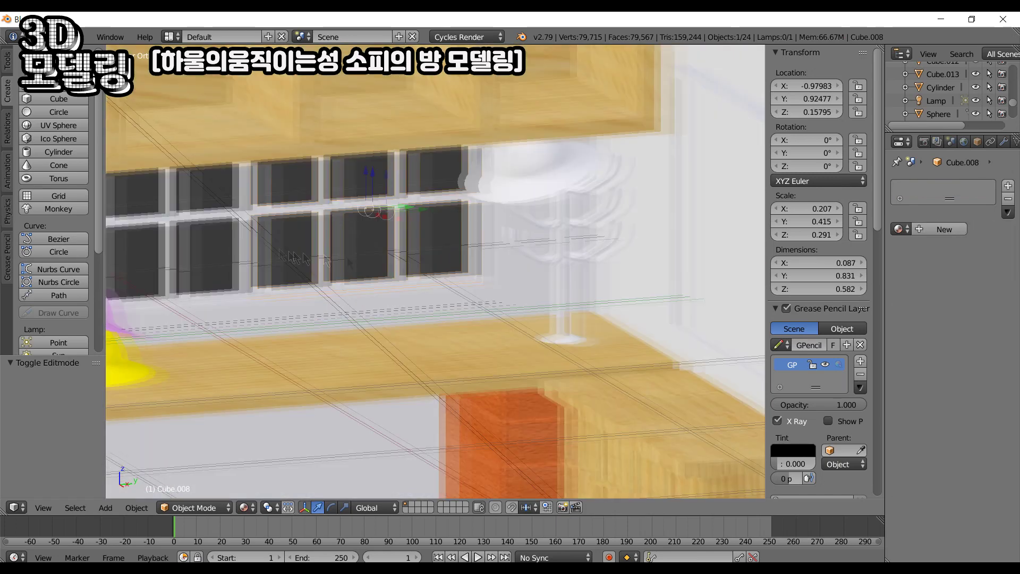
pyautogui.click(899, 246)
pyautogui.click(797, 346)
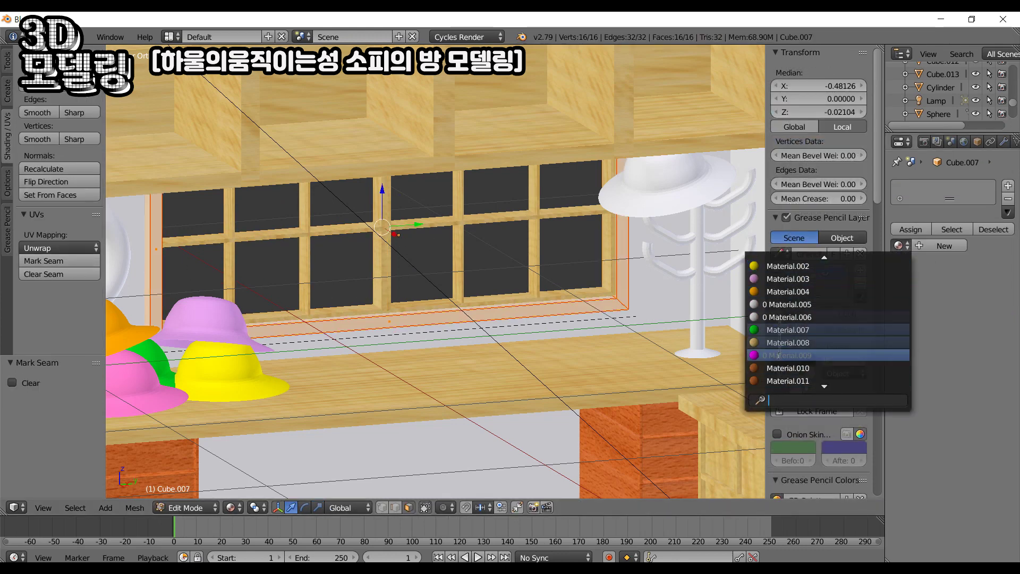
pyautogui.click(779, 342)
pyautogui.press('Tab')
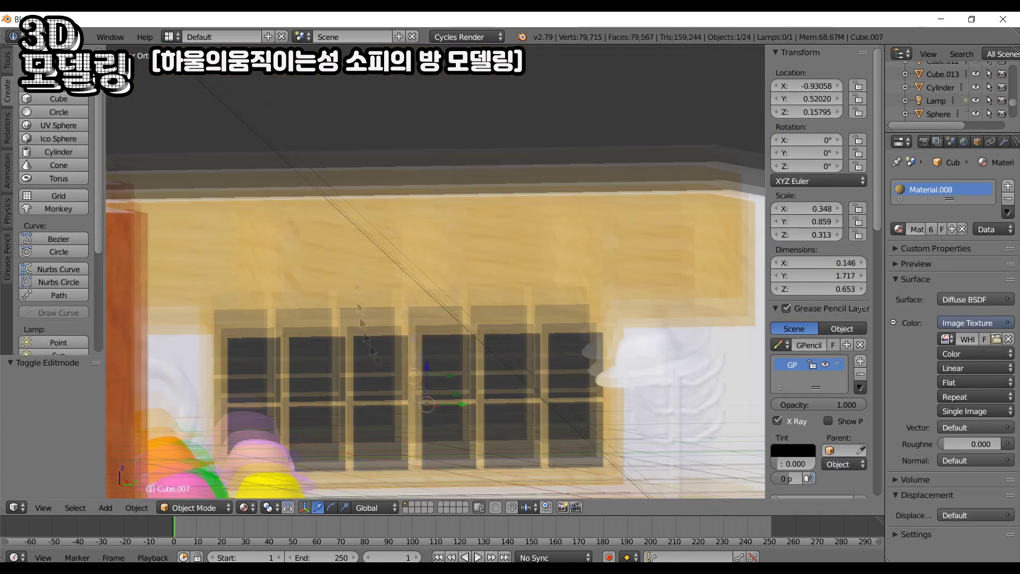
# Paste the thin board and move it along X in top wireframe view.
pyautogui.hotkey('ctrl', 'v')
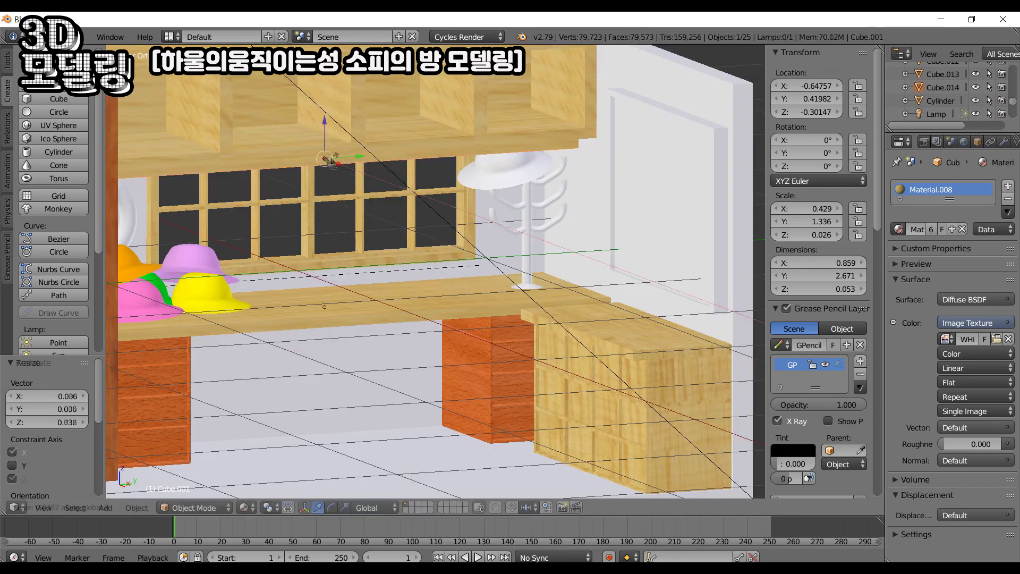
pyautogui.scroll(-8, 414, 335)
pyautogui.press('z')
pyautogui.press('KP_Decimal')
pyautogui.press('KP_7')
pyautogui.scroll(5, 937, 87)
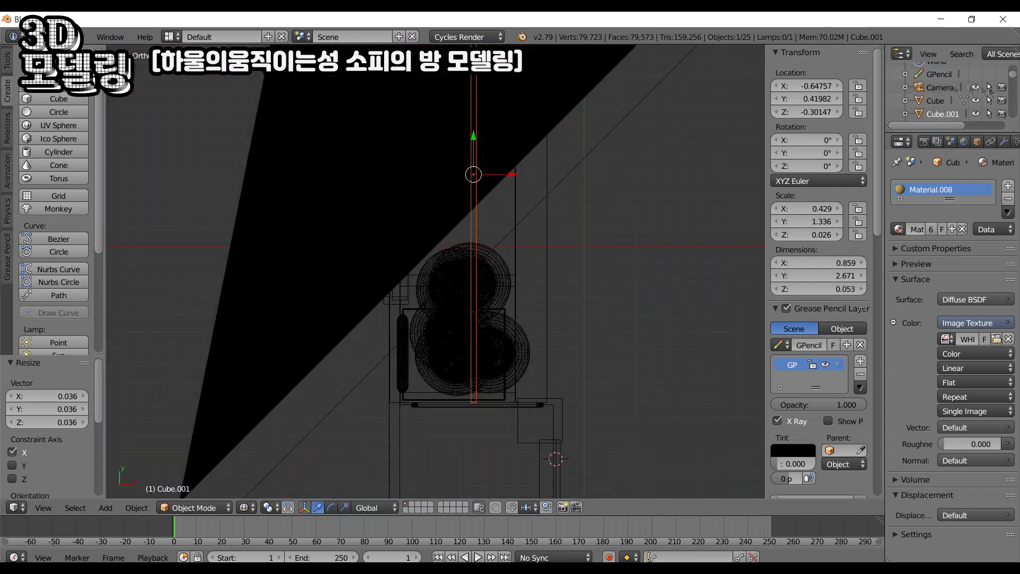
pyautogui.press('g')
pyautogui.press('x')
pyautogui.click(428, 147)
# Adjust the board's position along the shelving, return to textured display and deselect all.
pyautogui.moveTo(467, 407); pyautogui.dragTo(534, 314, button='middle')
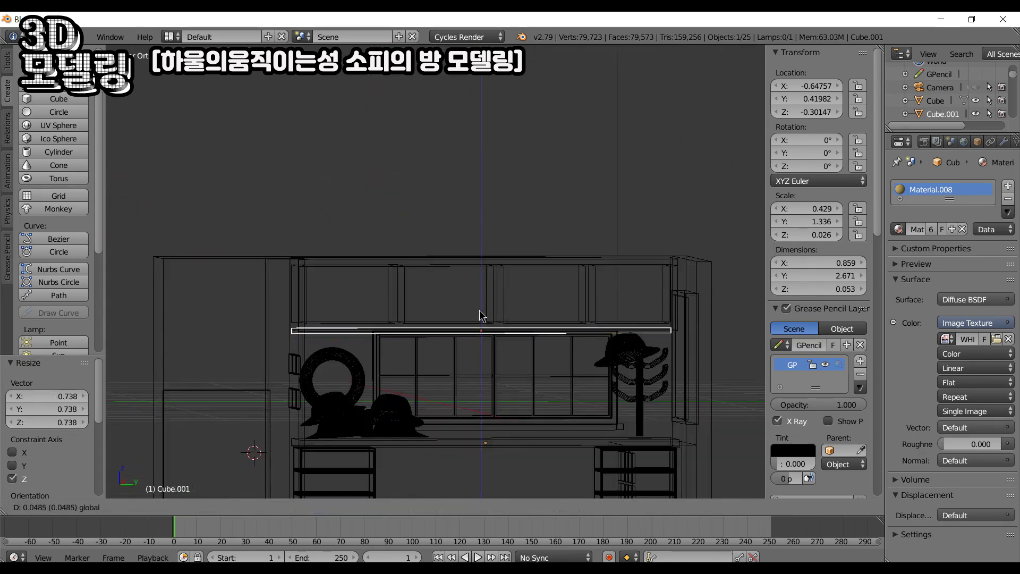
pyautogui.click(481, 315)
pyautogui.moveTo(481, 315)
pyautogui.mouseDown(button='middle')
pyautogui.moveTo(470, 333)
pyautogui.moveTo(458, 322)
pyautogui.moveTo(481, 449)
pyautogui.moveTo(483, 417)
pyautogui.mouseUp(button='middle')
pyautogui.press('z')
pyautogui.hotkey('alt', 'z')
pyautogui.press('a')
pyautogui.scroll(5, 578, 305)
# Set the shelf surface to Glossy BSDF with roughness about 0.77 and preview it.
pyautogui.click(975, 300)
pyautogui.click(963, 285)
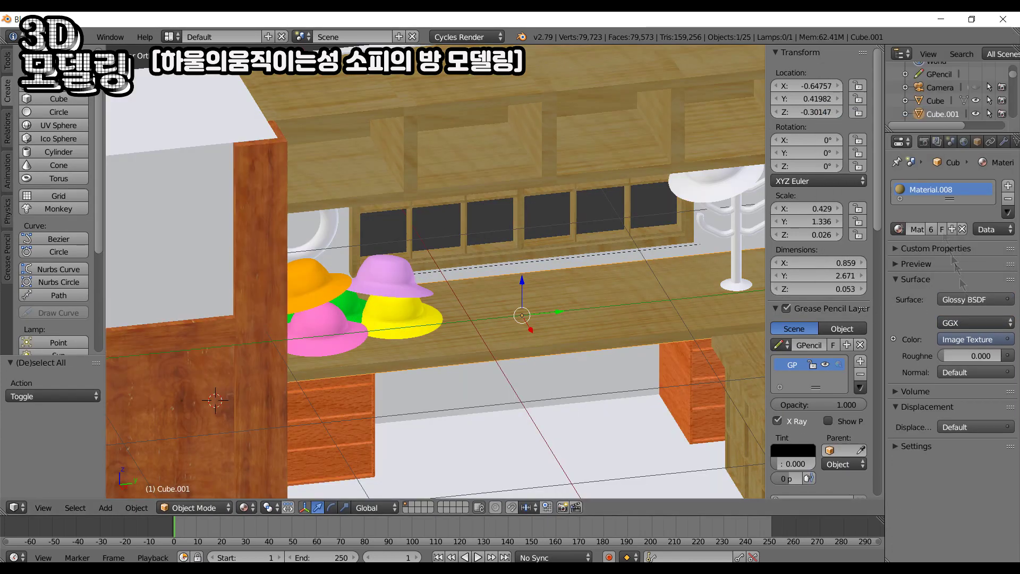
pyautogui.moveTo(956, 356); pyautogui.dragTo(990, 360)
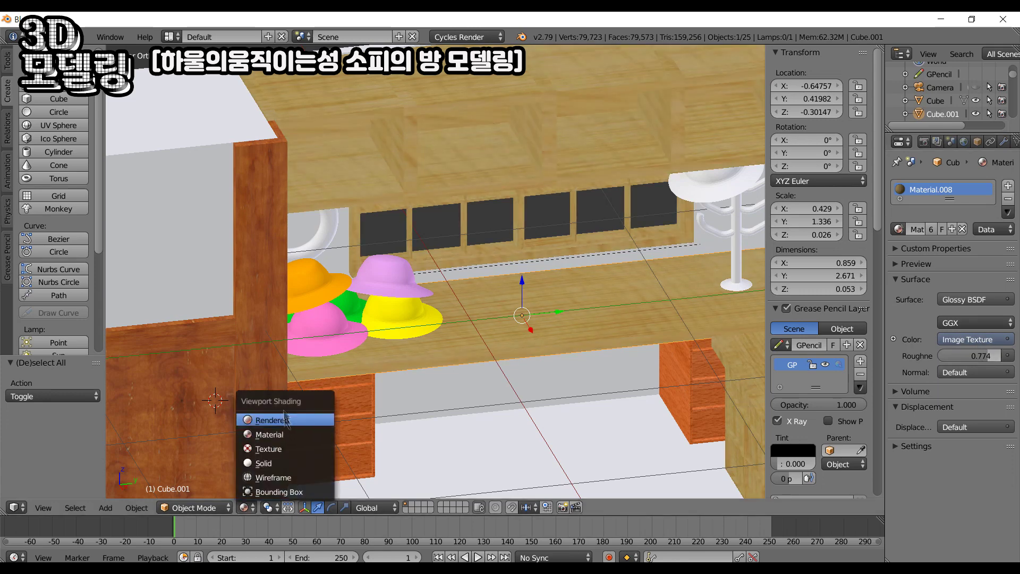
pyautogui.click(285, 419)
pyautogui.click(292, 431)
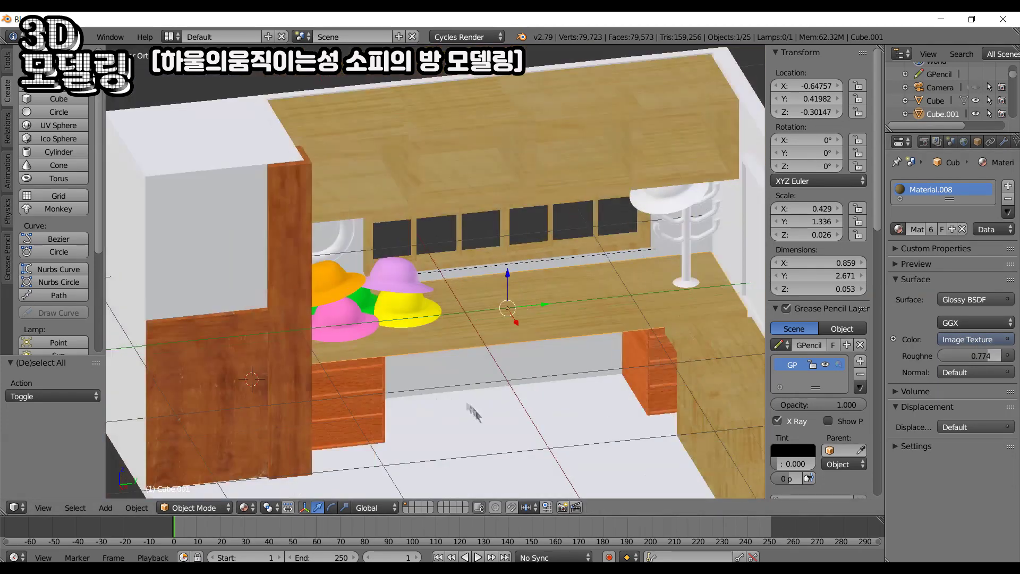
pyautogui.scroll(-3, 426, 419)
pyautogui.scroll(2, 372, 425)
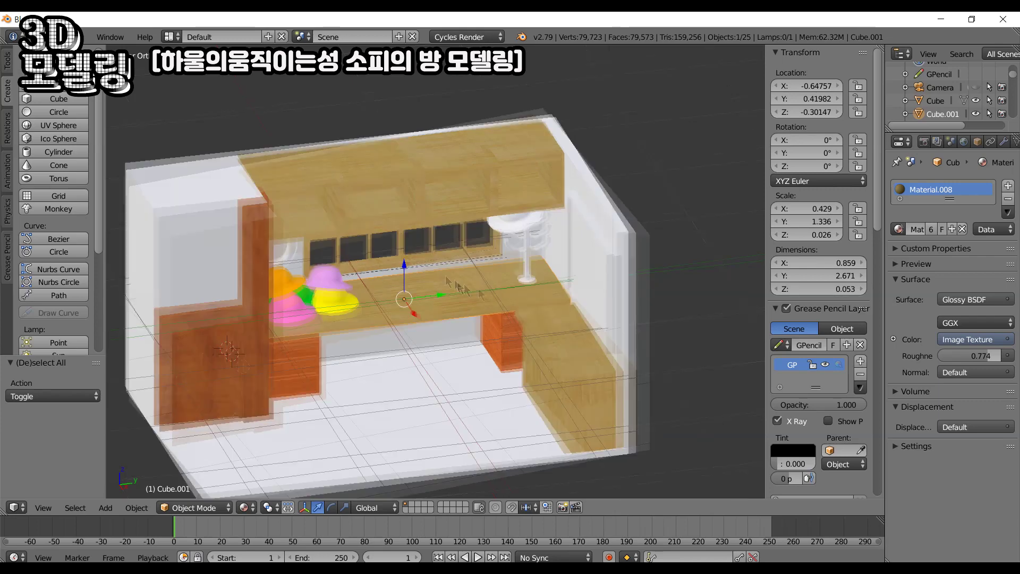
pyautogui.scroll(5, 357, 394)
# Give the coat rack a new material with a dark wood image texture.
pyautogui.rightClick(410, 154)
pyautogui.click(941, 229)
pyautogui.click(1007, 323)
pyautogui.click(738, 206)
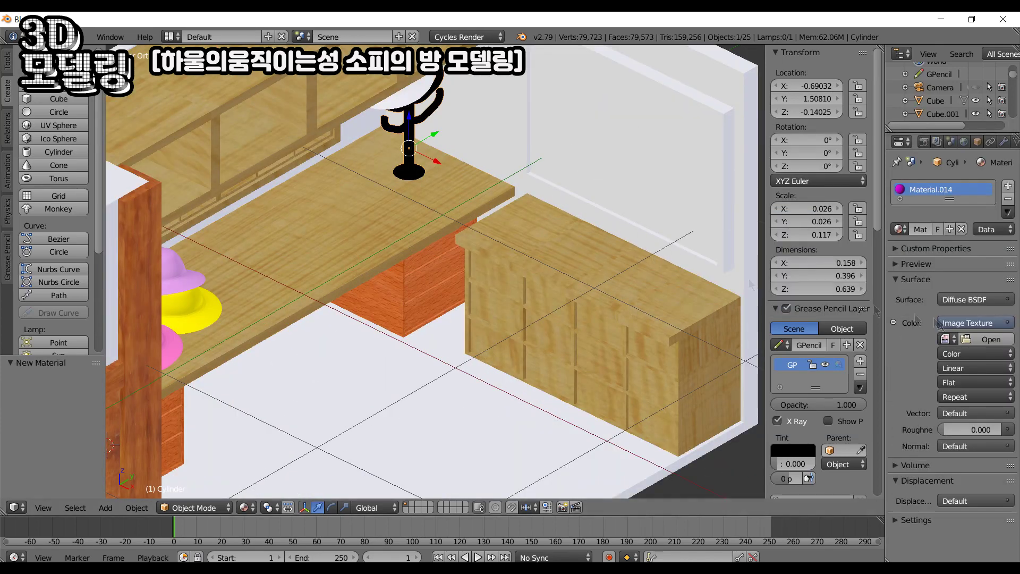
pyautogui.click(991, 340)
pyautogui.doubleClick(244, 326)
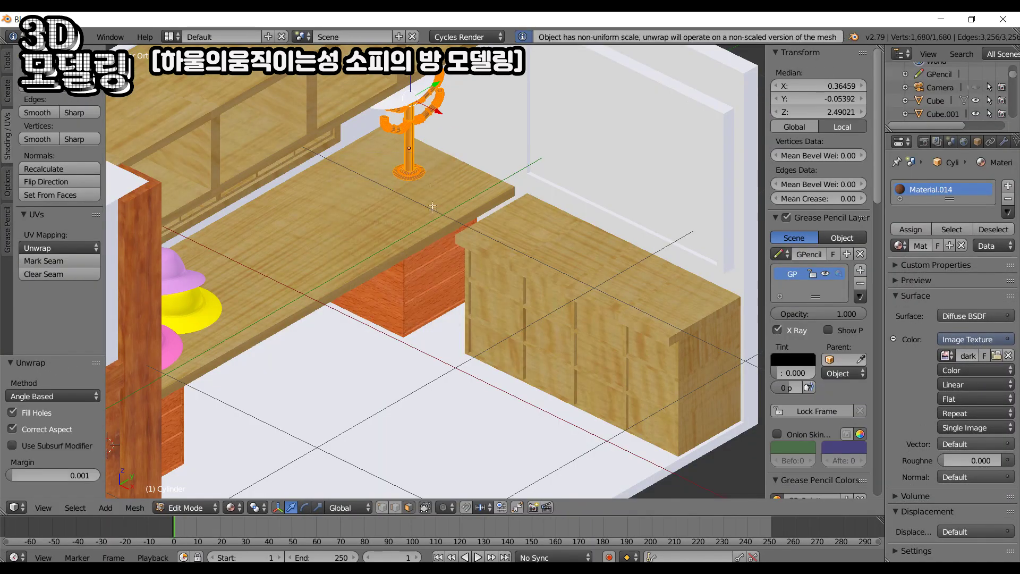
# Load a dark reddish-brown wood image onto the drawer box under the desk.
pyautogui.scroll(-5, 334, 234)
pyautogui.rightClick(483, 298)
pyautogui.click(1008, 339)
pyautogui.doubleClick(257, 309)
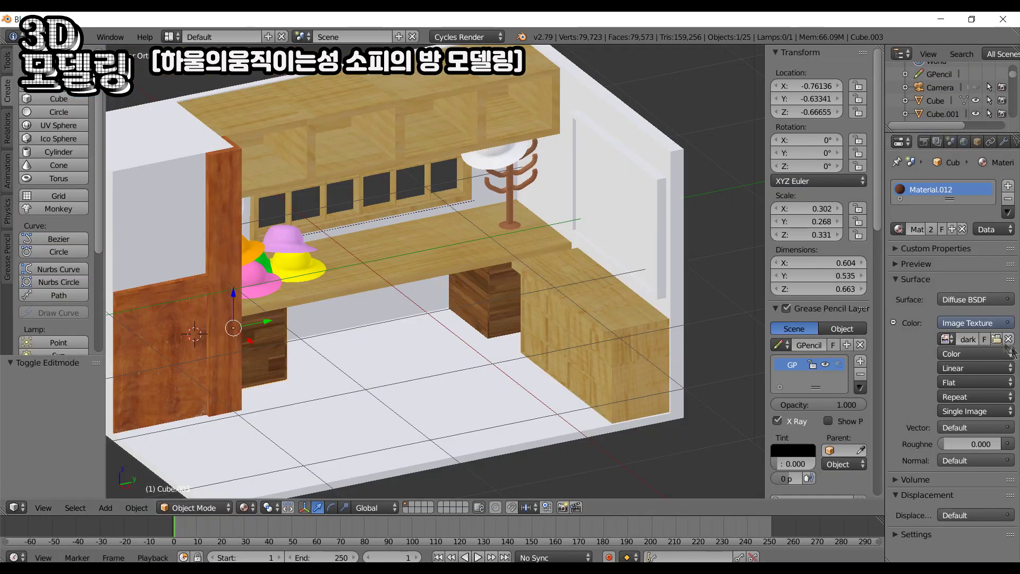
pyautogui.click(997, 339)
pyautogui.doubleClick(235, 444)
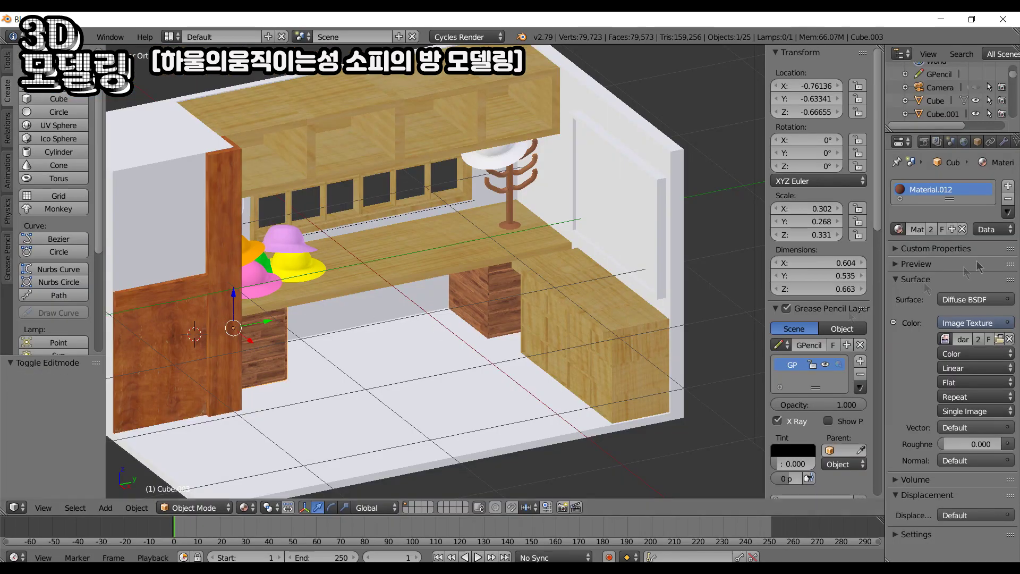
pyautogui.scroll(-3, 415, 367)
# Lower the new floor plane beneath the room and lengthen it along Y.
pyautogui.press('g')
pyautogui.press('z')
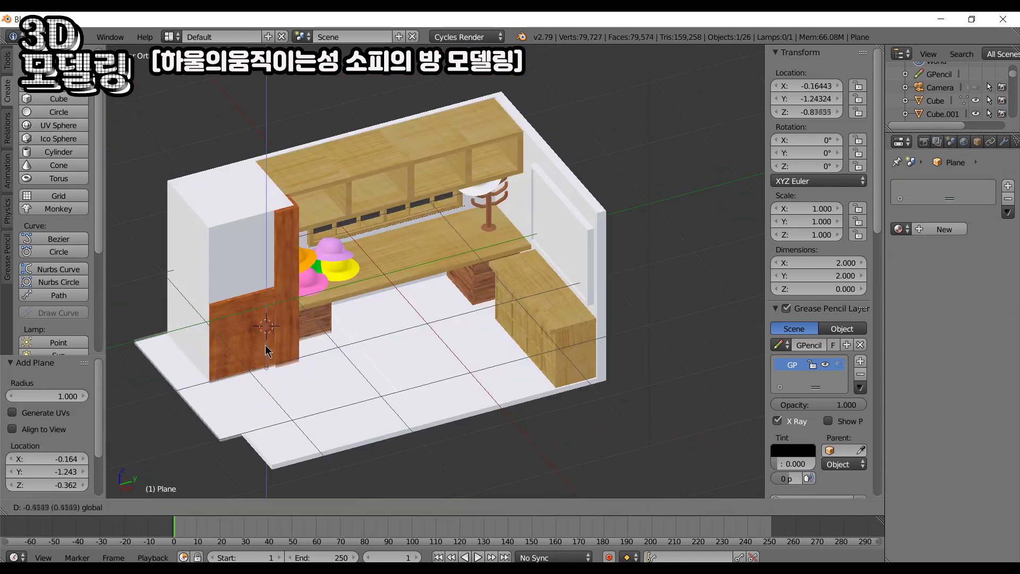
pyautogui.click(270, 362)
pyautogui.press('g')
pyautogui.press('y')
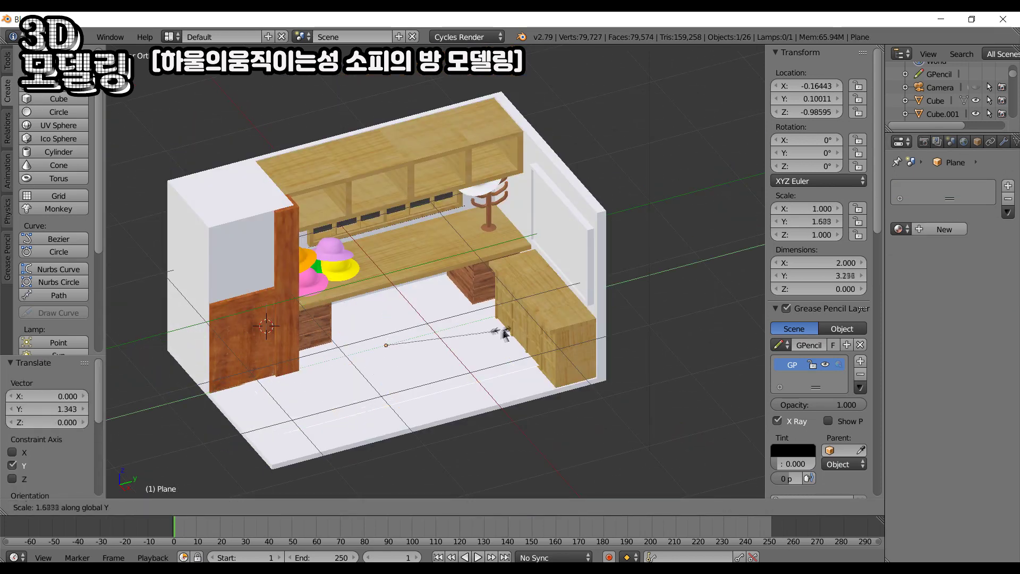
pyautogui.click(510, 327)
# Shift the plane's vertices 0.225 along X in Edit Mode, then undo it.
pyautogui.moveTo(510, 327); pyautogui.dragTo(485, 337, button='middle')
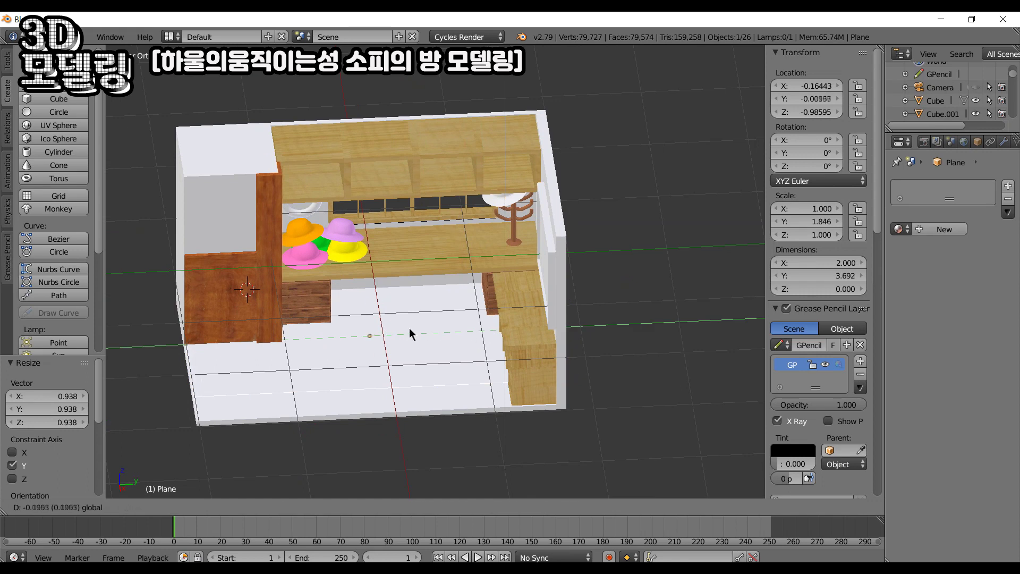
pyautogui.click(410, 334)
pyautogui.moveTo(410, 333); pyautogui.dragTo(401, 371, button='middle')
pyautogui.press('Tab')
pyautogui.press('g')
pyautogui.press('x')
pyautogui.click(407, 396)
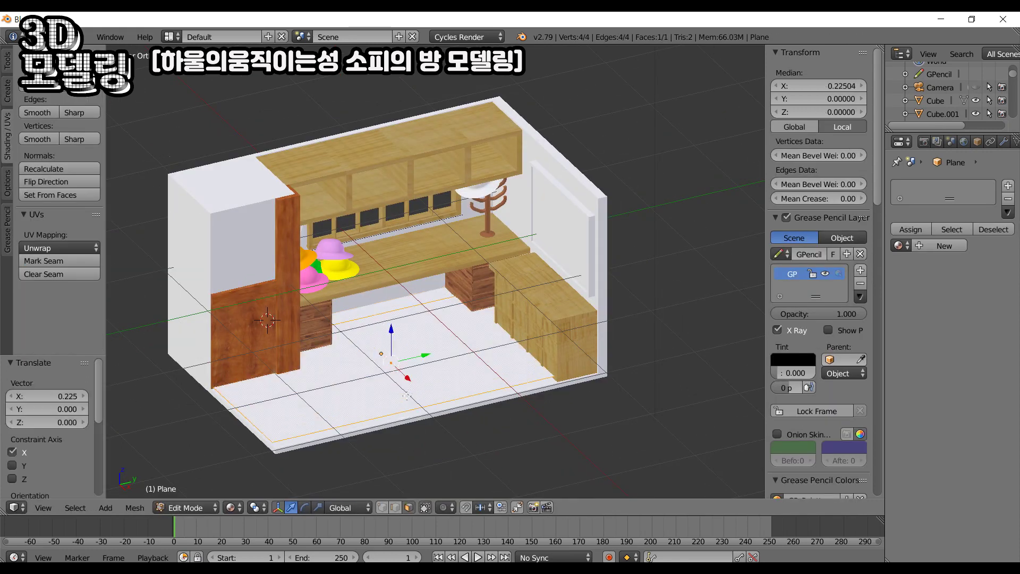
pyautogui.hotkey('ctrl', 'z')
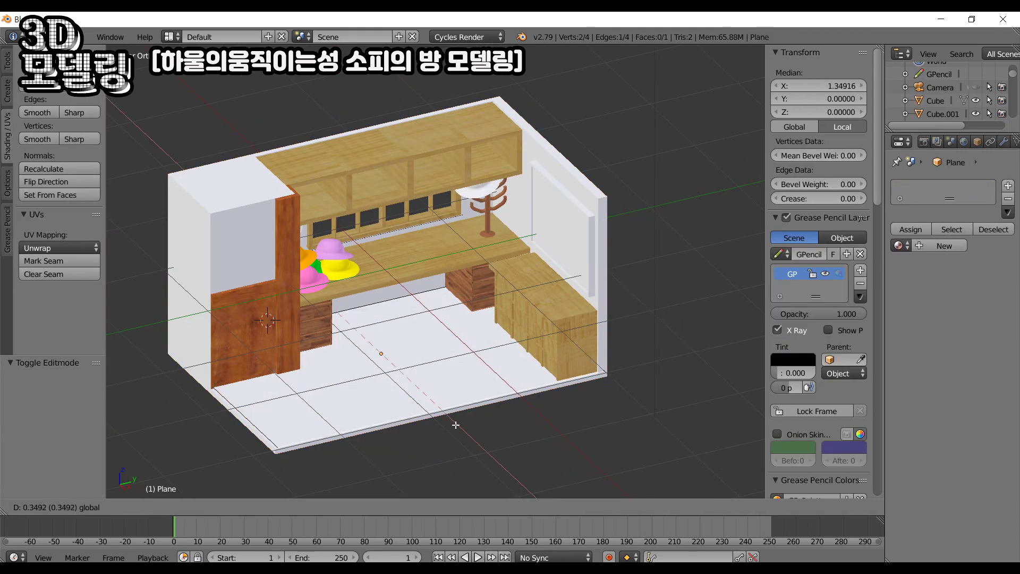
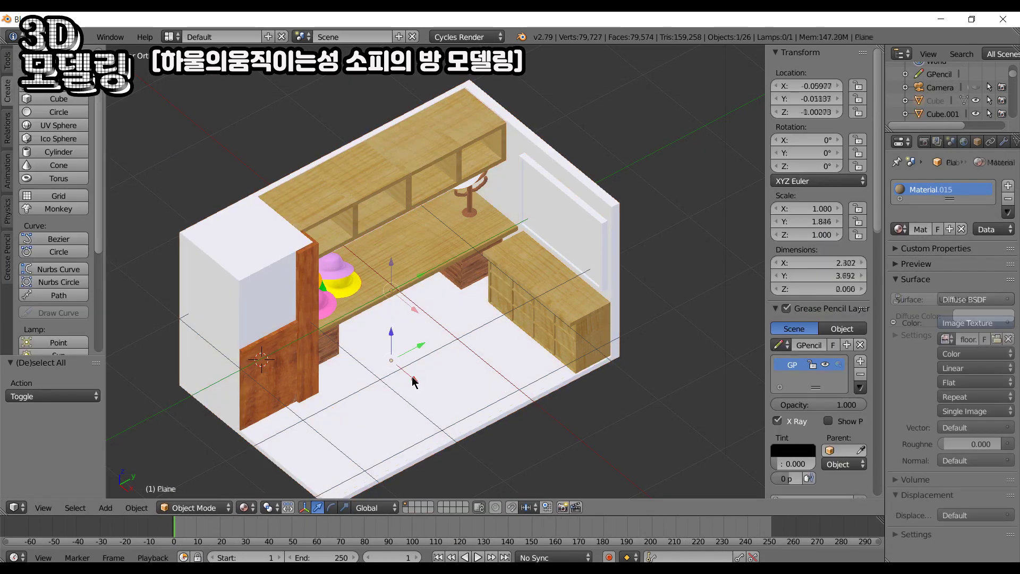
# Mark the floor edge as a seam and show darkwood.jpg under its UVs in UV Editing.
pyautogui.press('s')
pyautogui.click(43, 260)
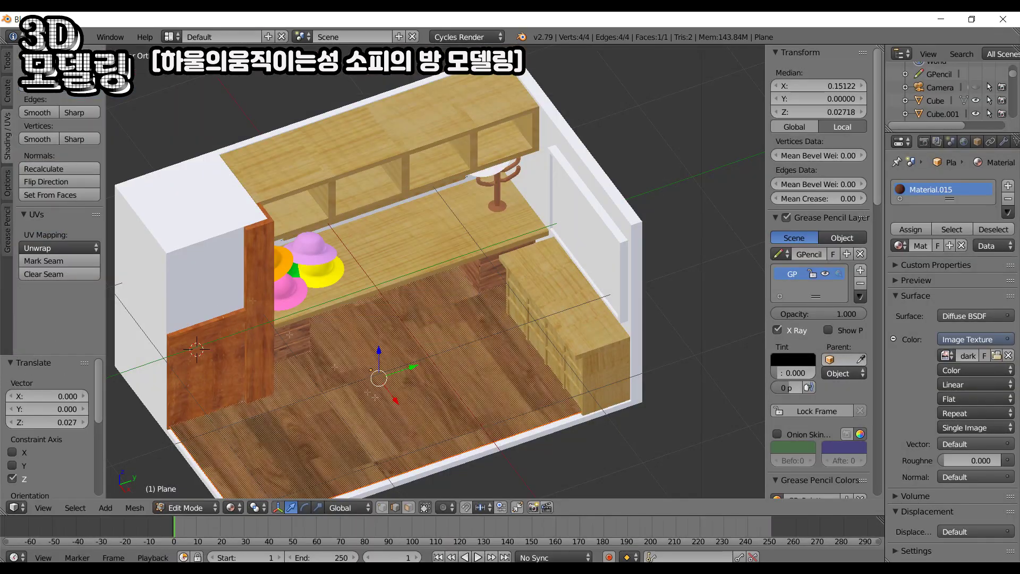
pyautogui.click(169, 37)
pyautogui.click(190, 147)
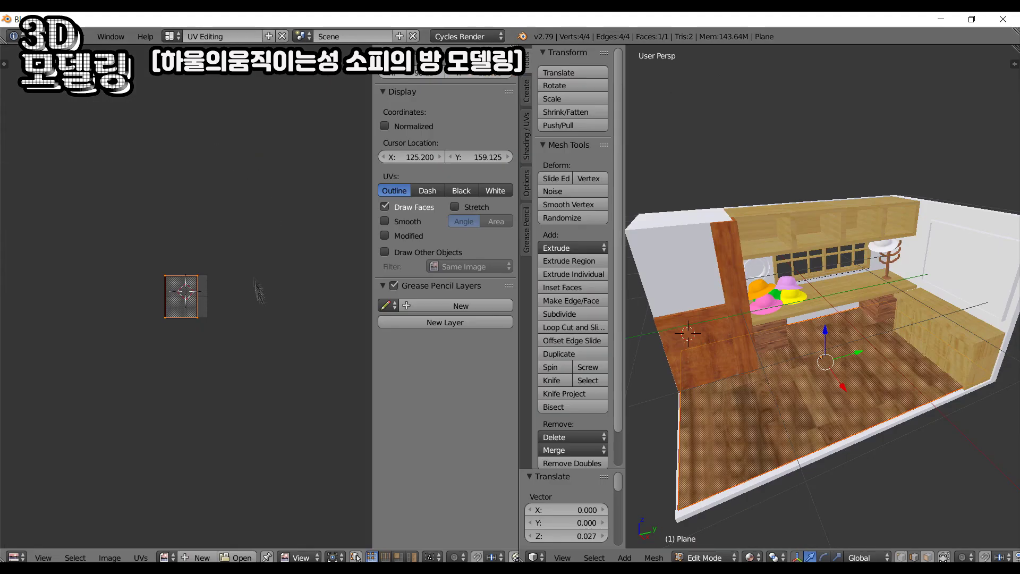
pyautogui.click(164, 558)
pyautogui.click(205, 430)
# Scale the floor's UVs by about 1.789 so the wood planks tile finer.
pyautogui.scroll(2, 209, 333)
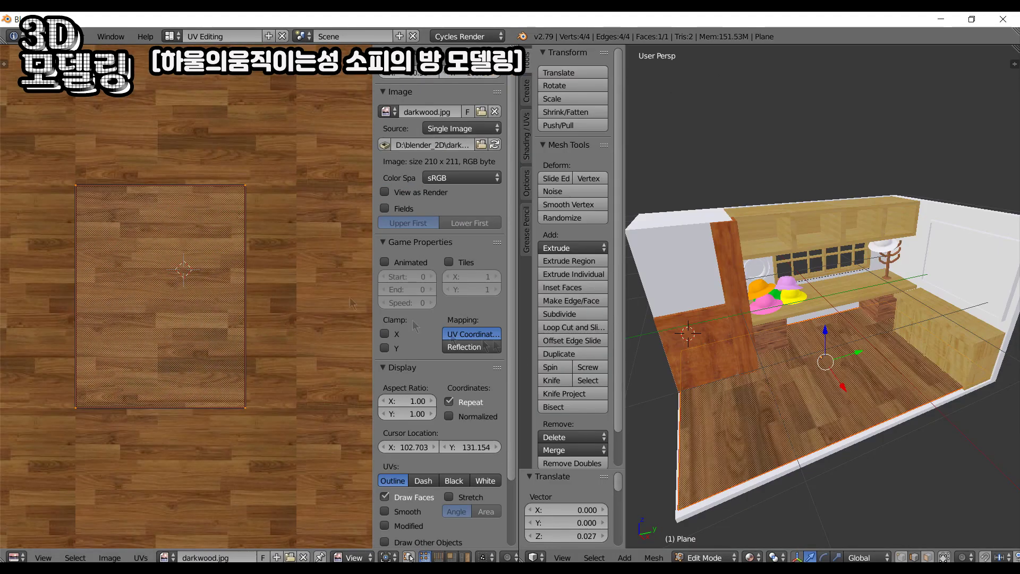
pyautogui.press('r')
pyautogui.press('Escape')
pyautogui.press('s')
pyautogui.click(276, 408)
# Return to the Default layout, leave floor edit mode, and select the wall box.
pyautogui.click(169, 36)
pyautogui.click(191, 96)
pyautogui.press('KP_5')
pyautogui.rightClick(526, 320)
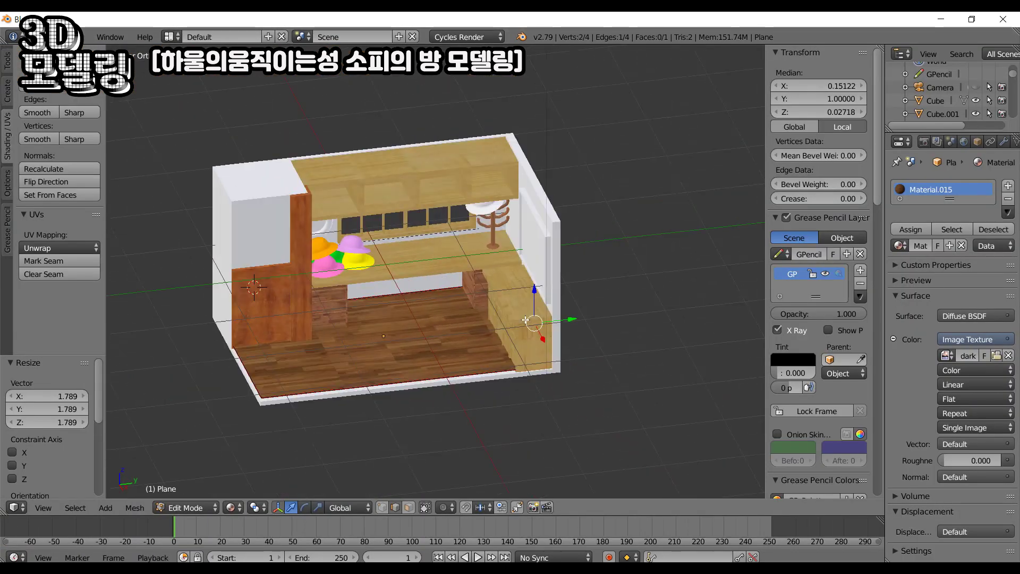
pyautogui.scroll(5, 526, 321)
pyautogui.scroll(-2, 420, 297)
pyautogui.scroll(-2, 420, 297)
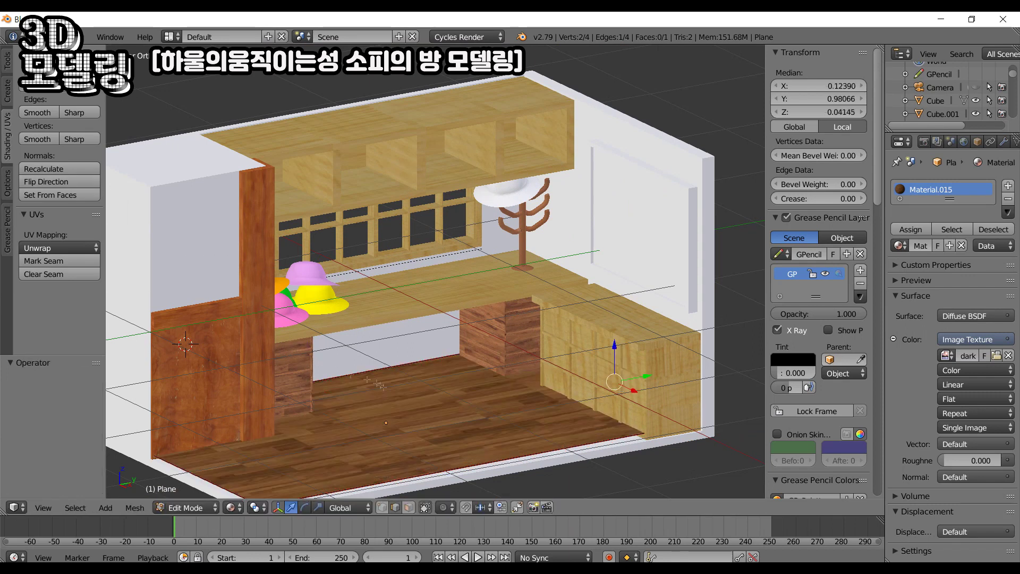
pyautogui.press('Tab')
pyautogui.moveTo(380, 383)
pyautogui.mouseDown(button='middle')
pyautogui.moveTo(601, 332)
pyautogui.moveTo(417, 271)
pyautogui.mouseUp(button='middle')
pyautogui.rightClick(612, 322)
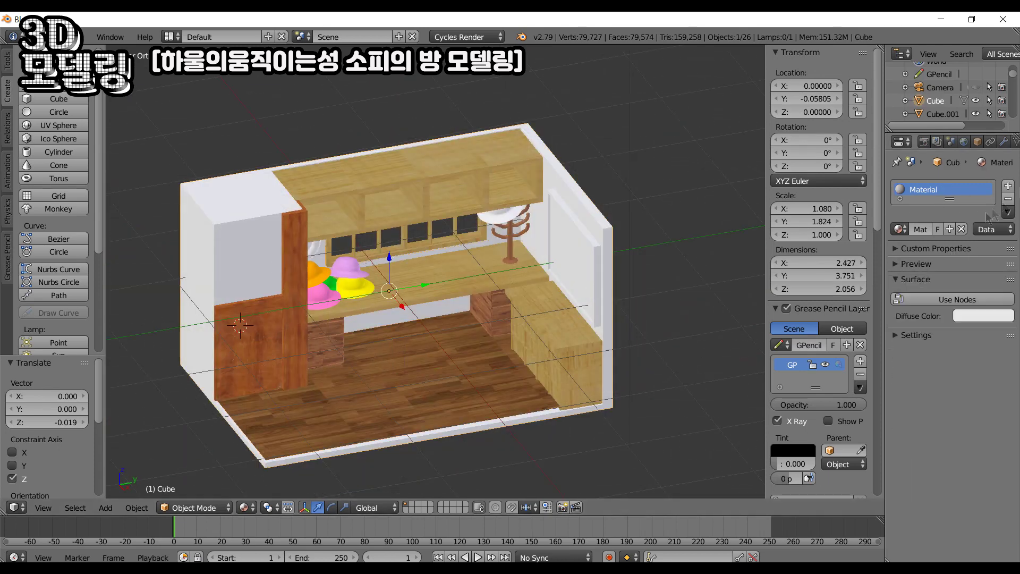
# Give the walls a new cream material and preview the scene in Rendered shading.
pyautogui.click(960, 230)
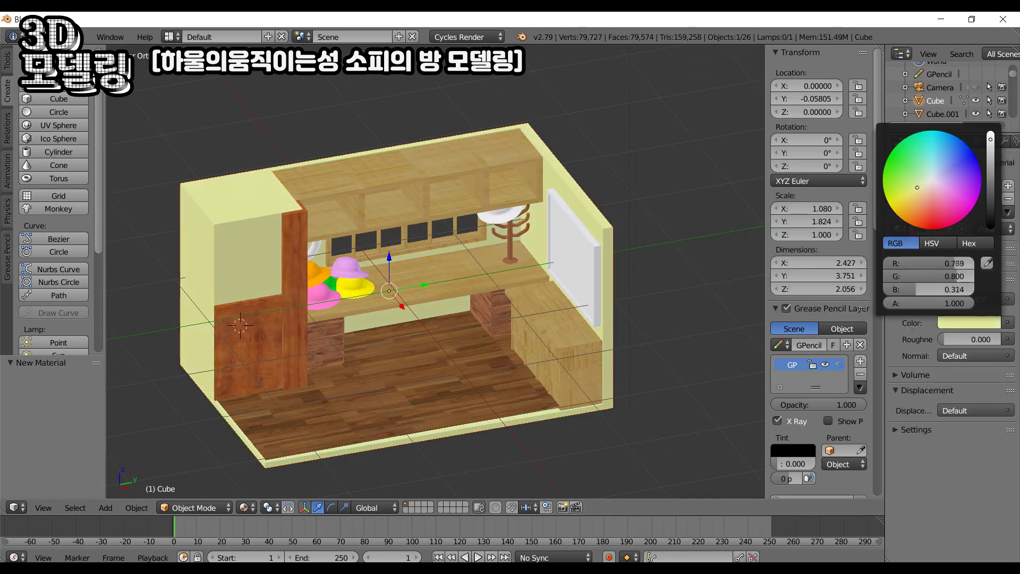
pyautogui.click(244, 508)
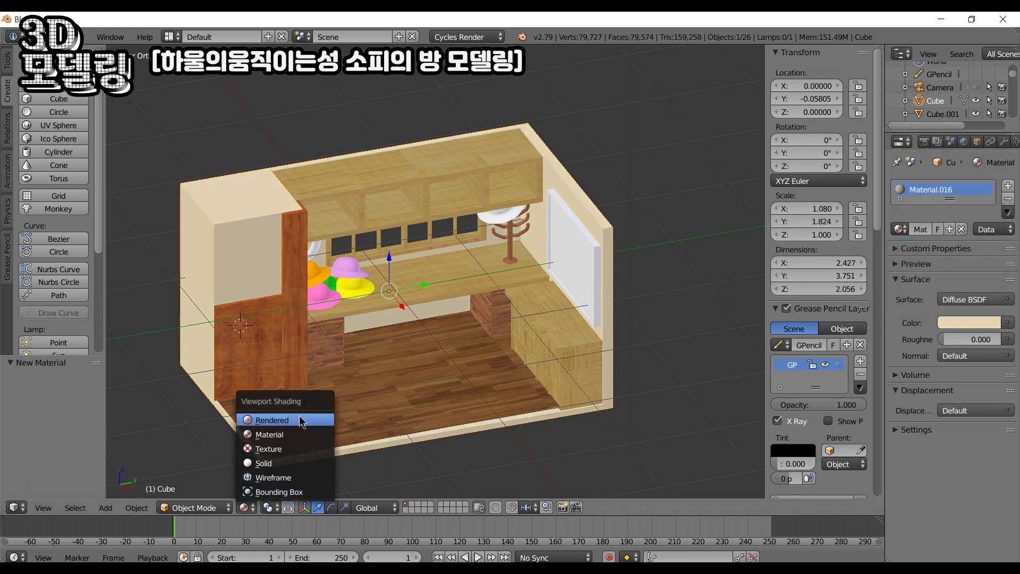
pyautogui.click(268, 419)
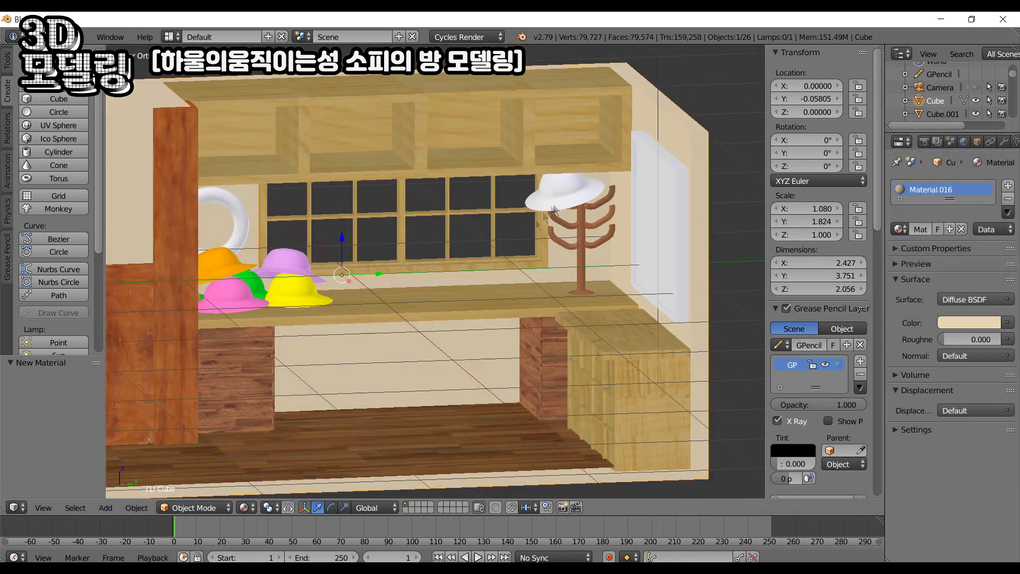
# Colour the coat-rack hat red and add a cylinder at the room centre.
pyautogui.click(979, 321)
pyautogui.click(923, 198)
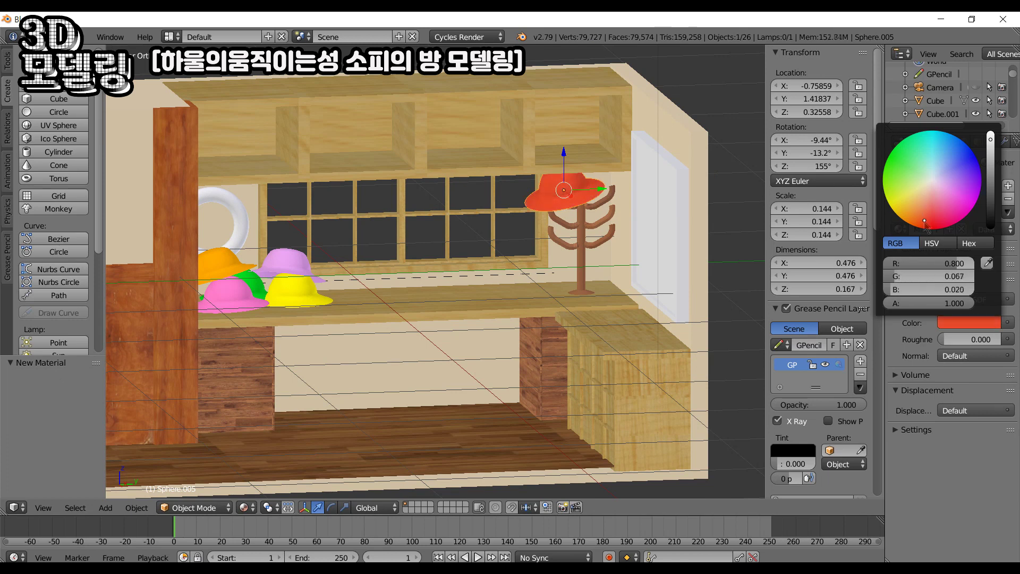
pyautogui.press('g')
pyautogui.click(426, 298)
# Shrink the cylinder to 0.205 and move it along X and Z under the desk.
pyautogui.press('s')
pyautogui.press('g')
pyautogui.press('z')
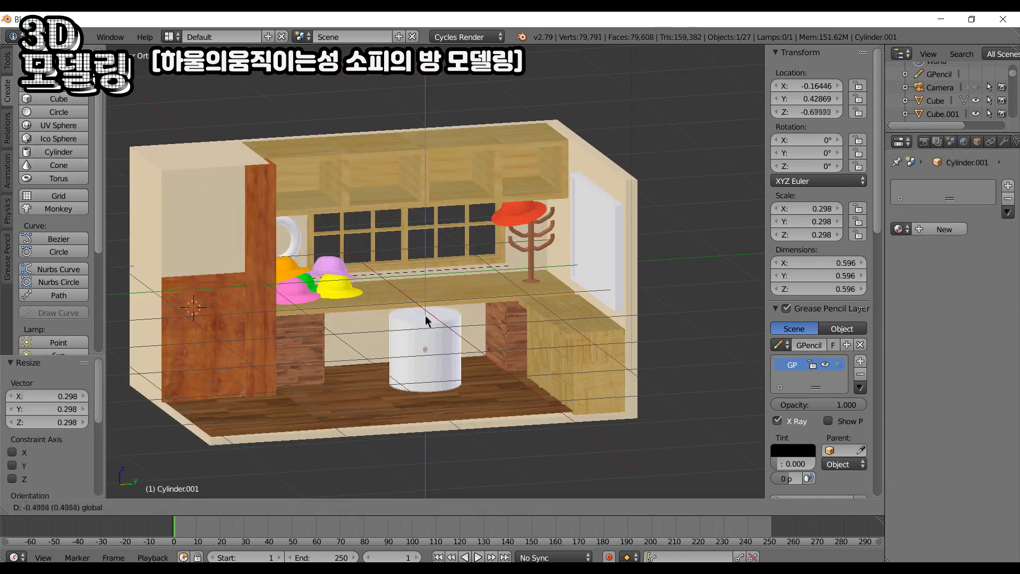
pyautogui.press('g')
pyautogui.press('x')
pyautogui.click(478, 342)
pyautogui.moveTo(478, 341)
pyautogui.mouseDown(button='middle')
pyautogui.moveTo(454, 311)
pyautogui.moveTo(450, 337)
pyautogui.mouseUp(button='middle')
pyautogui.press('g')
pyautogui.click(487, 369)
pyautogui.moveTo(486, 370); pyautogui.dragTo(458, 320, button='middle')
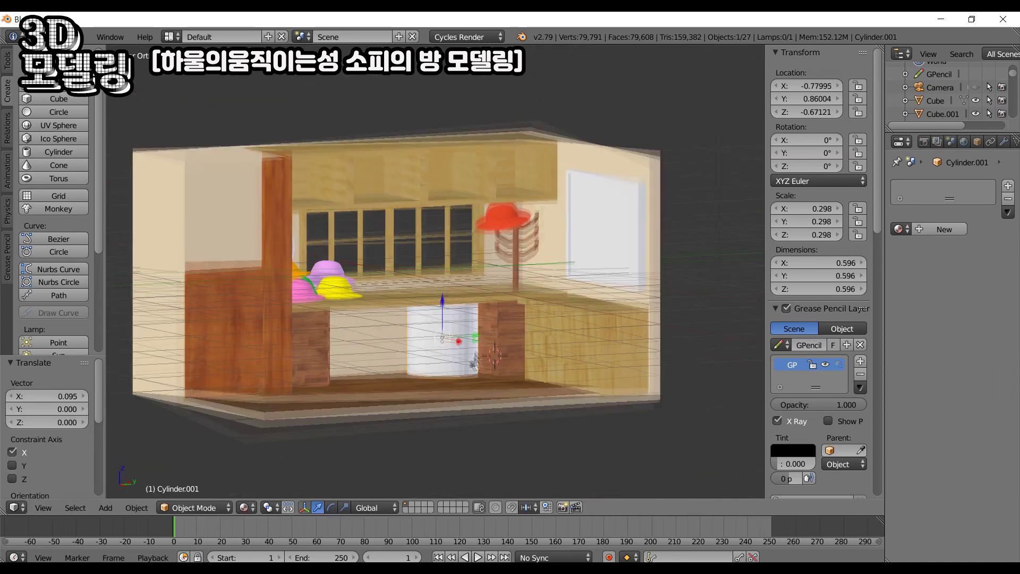
pyautogui.press('g')
pyautogui.press('z')
# Give the cylinder a new magenta material.
pyautogui.click(944, 229)
pyautogui.click(968, 323)
pyautogui.click(969, 205)
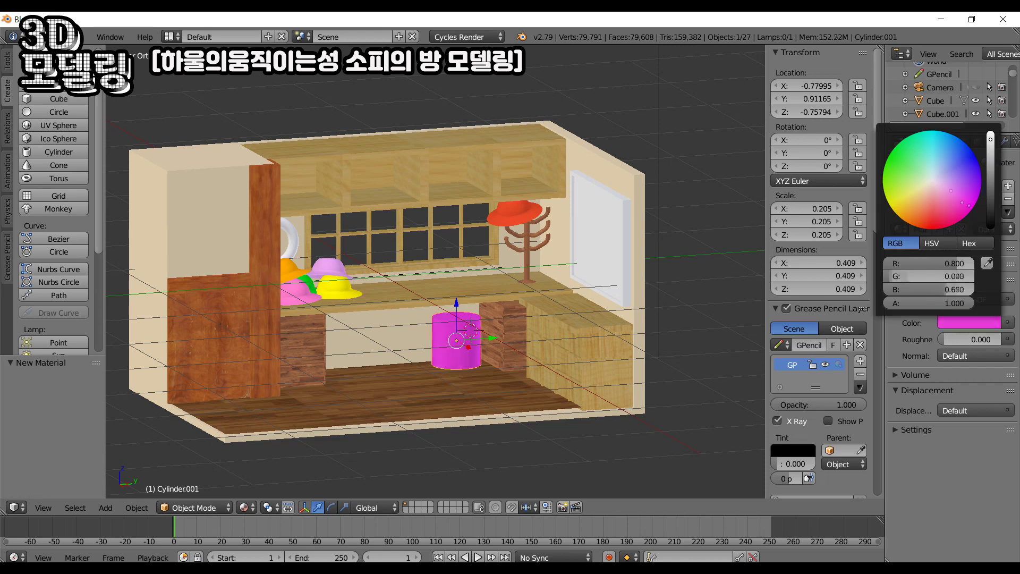
# Add a Bevel modifier to the cylinder, then add a new cube under the desk.
pyautogui.press('Tab')
pyautogui.press('Tab')
pyautogui.click(1003, 141)
pyautogui.click(951, 185)
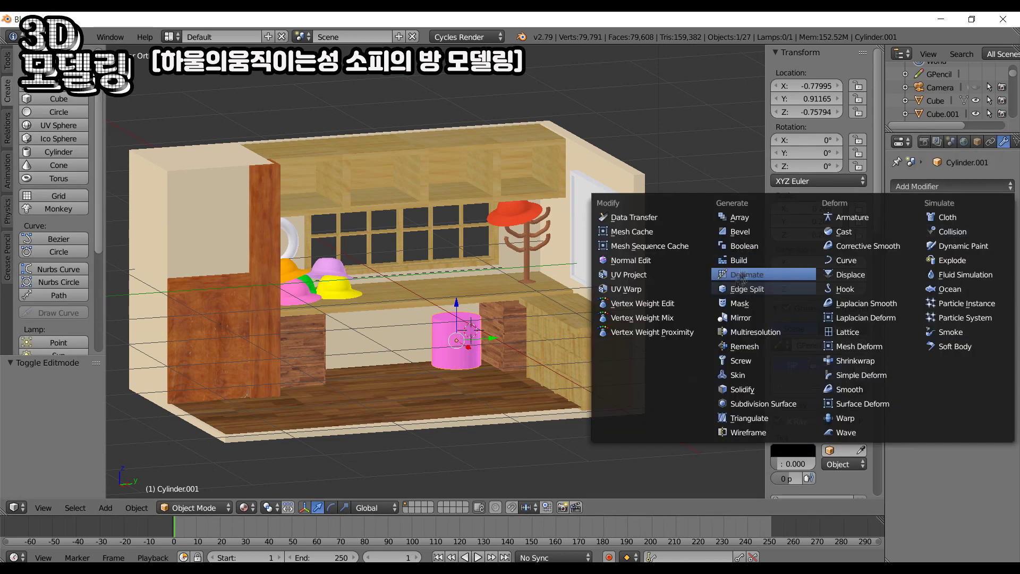
pyautogui.click(740, 232)
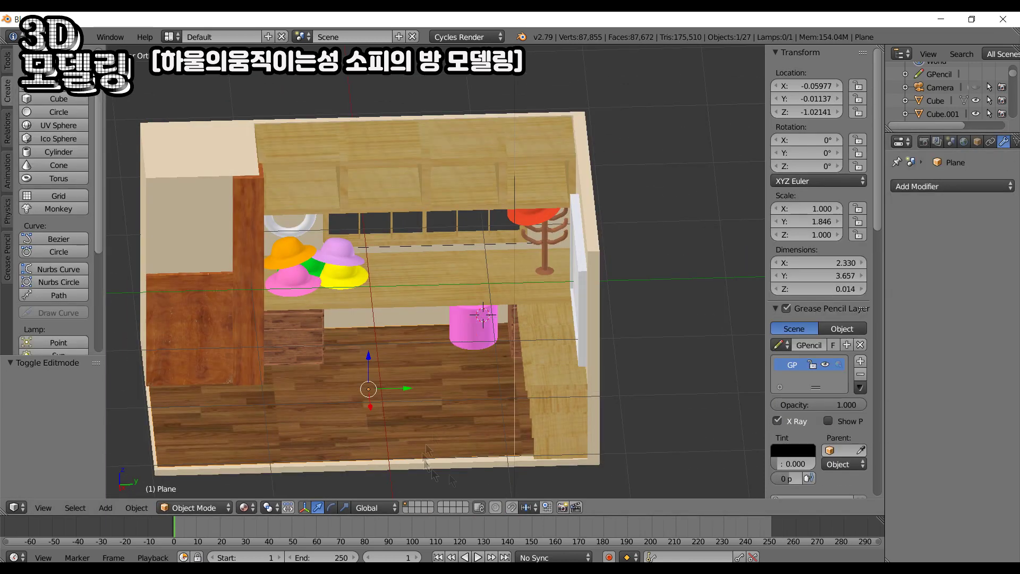
pyautogui.moveTo(499, 411); pyautogui.dragTo(519, 426, button='middle')
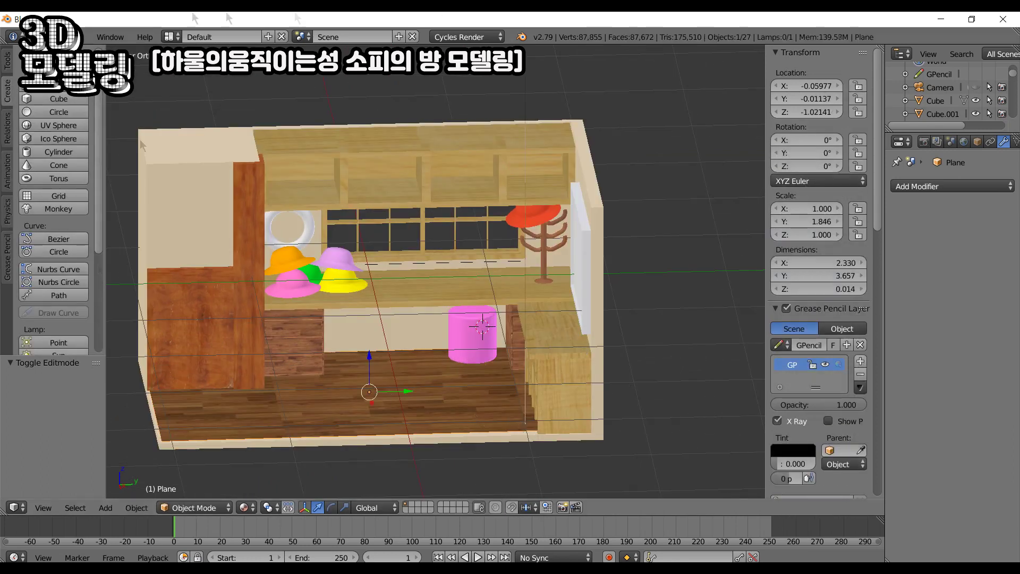
pyautogui.click(58, 99)
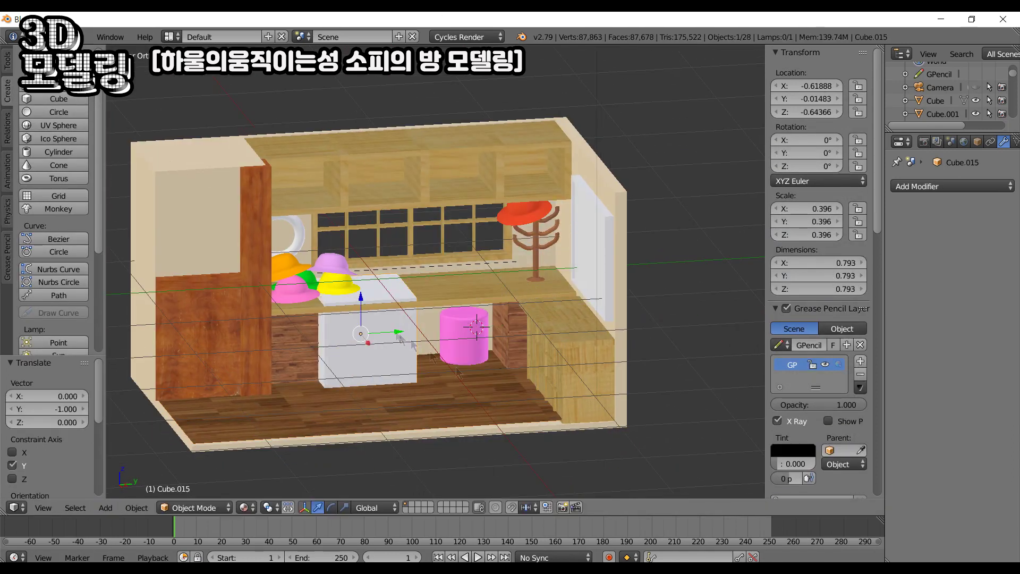
# Shrink the new box to 0.204 and position it under the desk along Y and Z.
pyautogui.press('s')
pyautogui.press('g')
pyautogui.press('y')
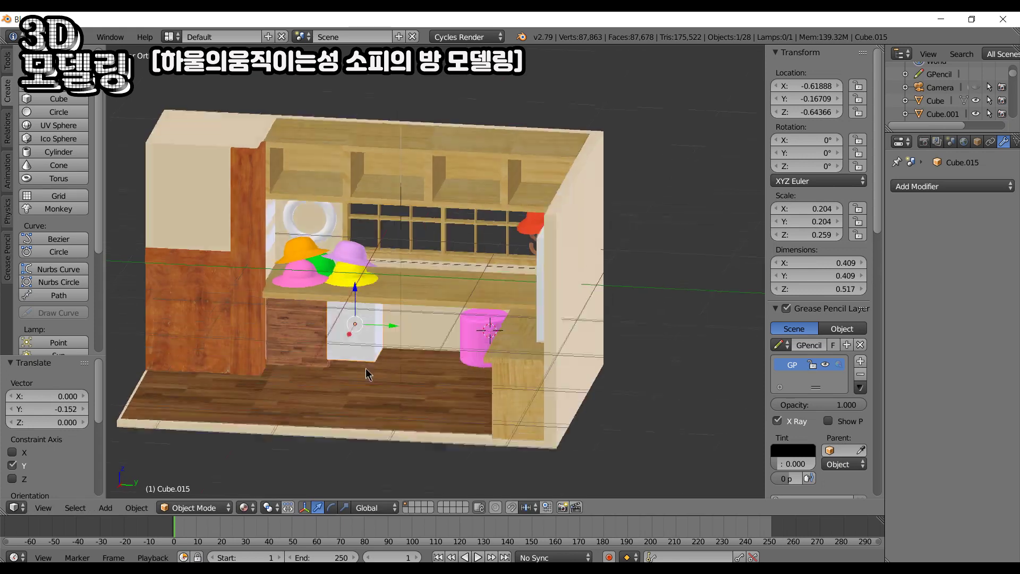
pyautogui.press('g')
pyautogui.press('z')
pyautogui.click(361, 351)
pyautogui.press('g')
pyautogui.press('x')
pyautogui.press('y')
pyautogui.click(395, 333)
pyautogui.moveTo(395, 334); pyautogui.dragTo(943, 295, button='middle')
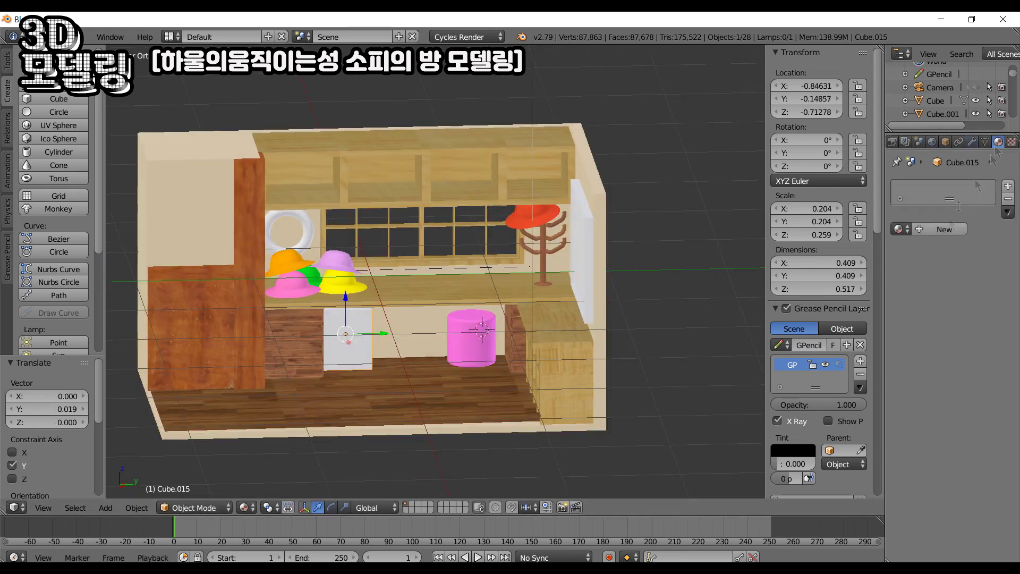
# Give the box a new green material.
pyautogui.click(944, 229)
pyautogui.click(969, 323)
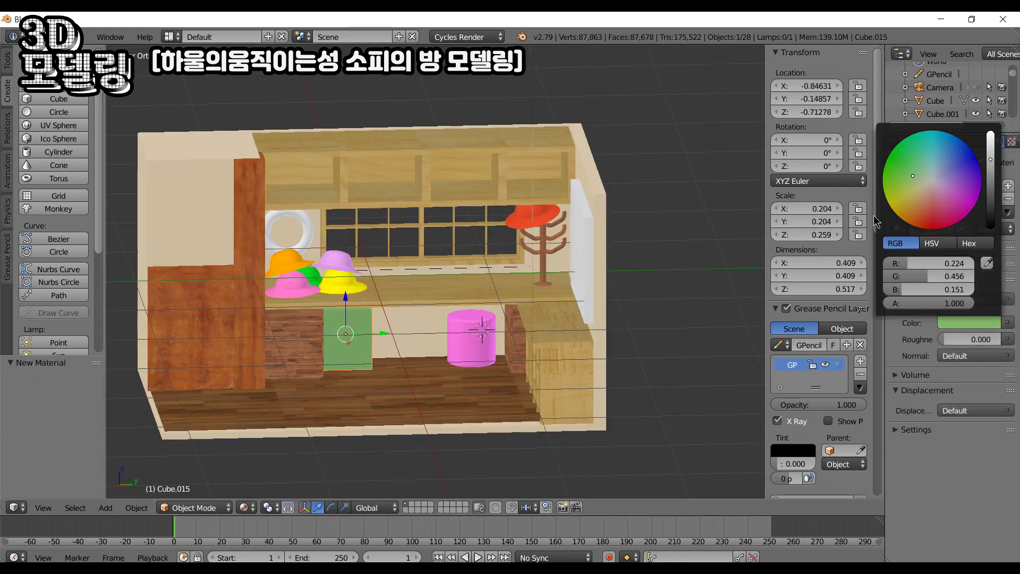
pyautogui.moveTo(584, 266); pyautogui.dragTo(51, 134, button='middle')
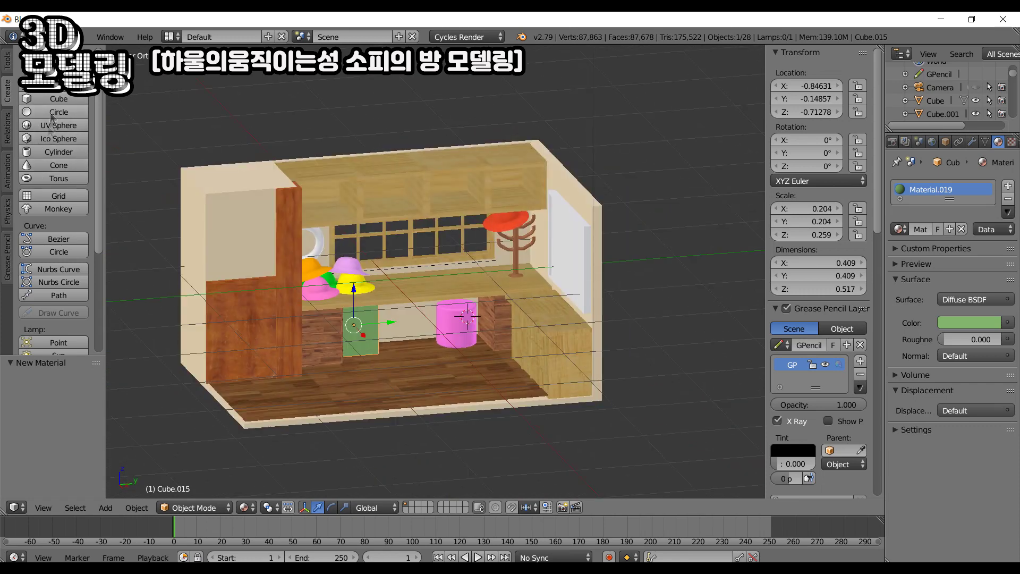
# Add a cylinder, move it along X, and flatten it along Z into a 0.332 disc.
pyautogui.click(59, 151)
pyautogui.press('g')
pyautogui.press('x')
pyautogui.click(497, 410)
pyautogui.press('s')
pyautogui.press('z')
pyautogui.click(531, 353)
pyautogui.moveTo(531, 353)
pyautogui.mouseDown(button='middle')
pyautogui.moveTo(488, 397)
pyautogui.moveTo(478, 329)
pyautogui.mouseUp(button='middle')
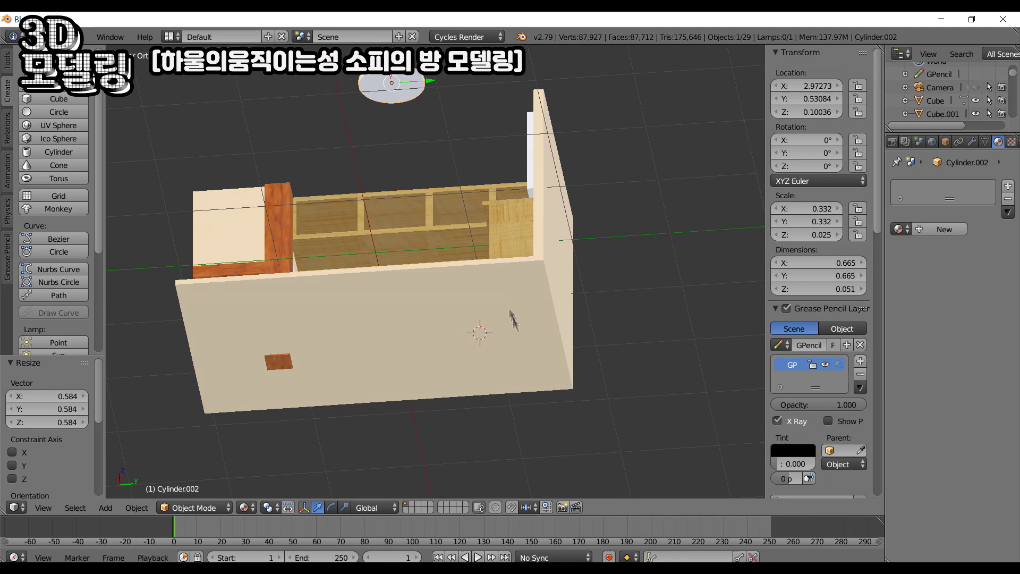
# Extrude a flat face of the disc in edit mode from the front view.
pyautogui.press('Tab')
pyautogui.rightClick(392, 121)
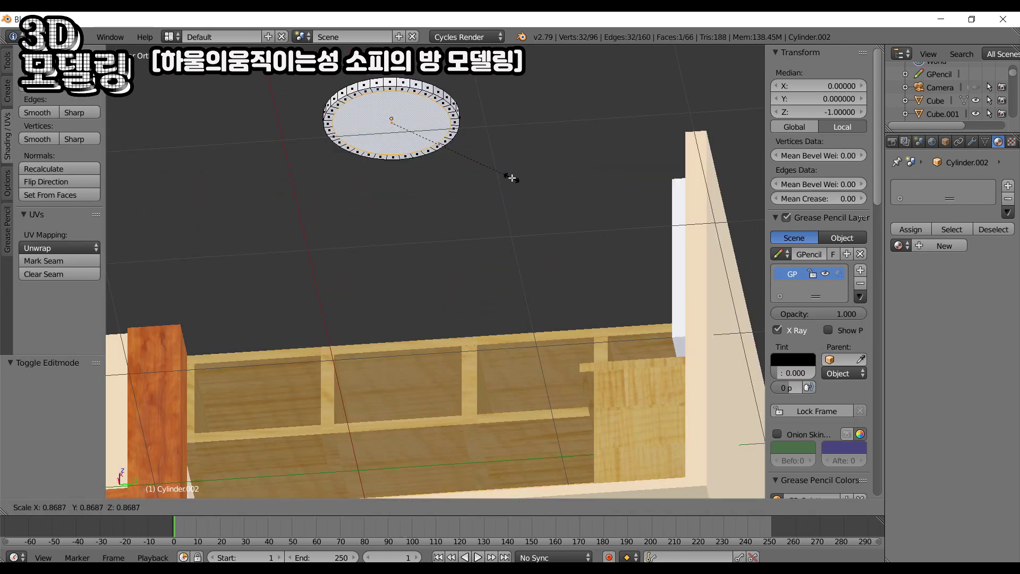
pyautogui.click(468, 163)
pyautogui.press('KP_1')
pyautogui.scroll(2, 425, 265)
pyautogui.click(8, 90)
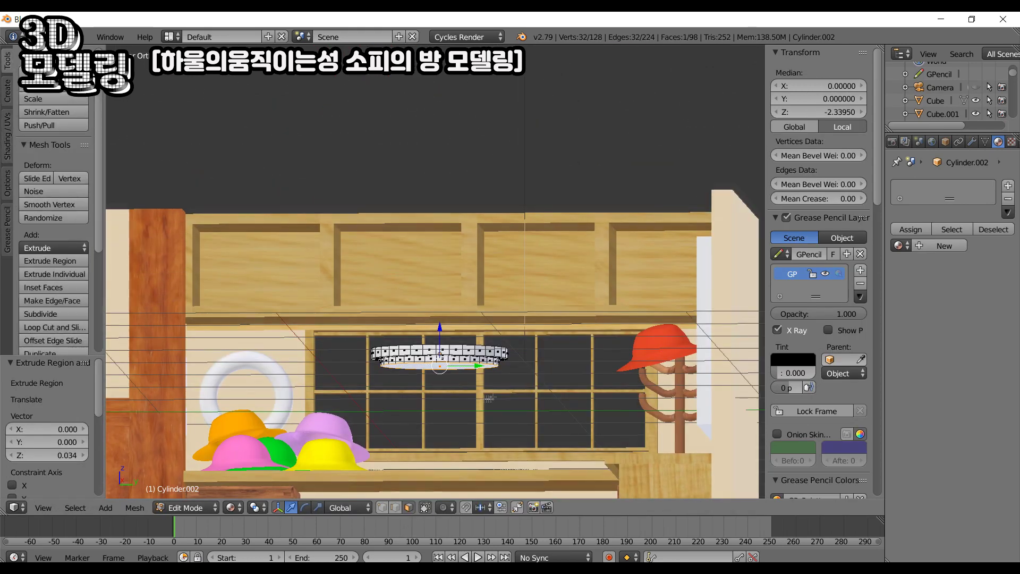
# Add a small cylinder rod and lower and stretch it beneath the disc.
pyautogui.click(64, 151)
pyautogui.scroll(-5, 425, 266)
pyautogui.moveTo(425, 266); pyautogui.dragTo(478, 239, button='middle')
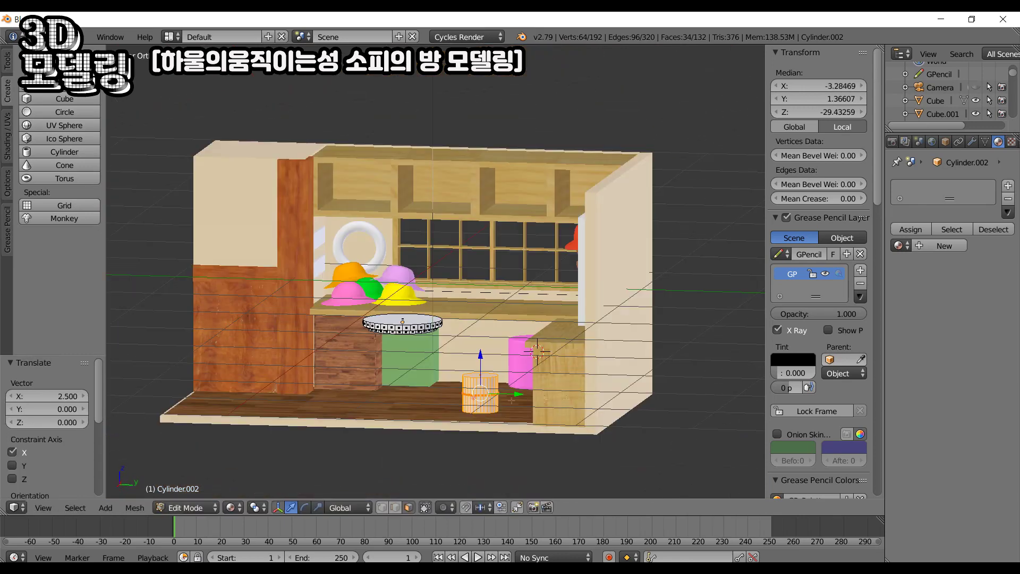
pyautogui.press('g')
pyautogui.click(535, 478)
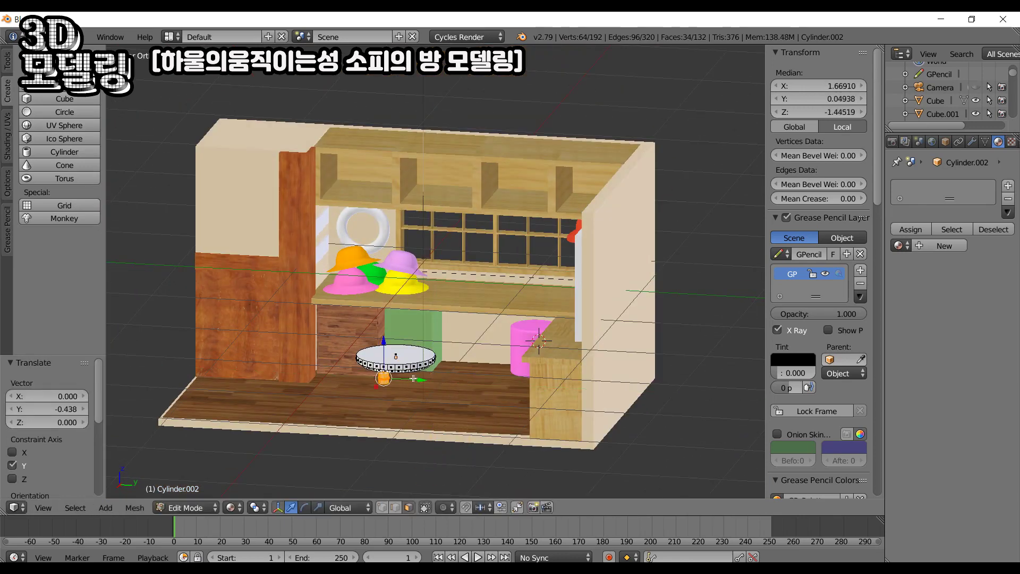
pyautogui.scroll(5, 413, 378)
pyautogui.press('g')
pyautogui.press('z')
pyautogui.press('Return')
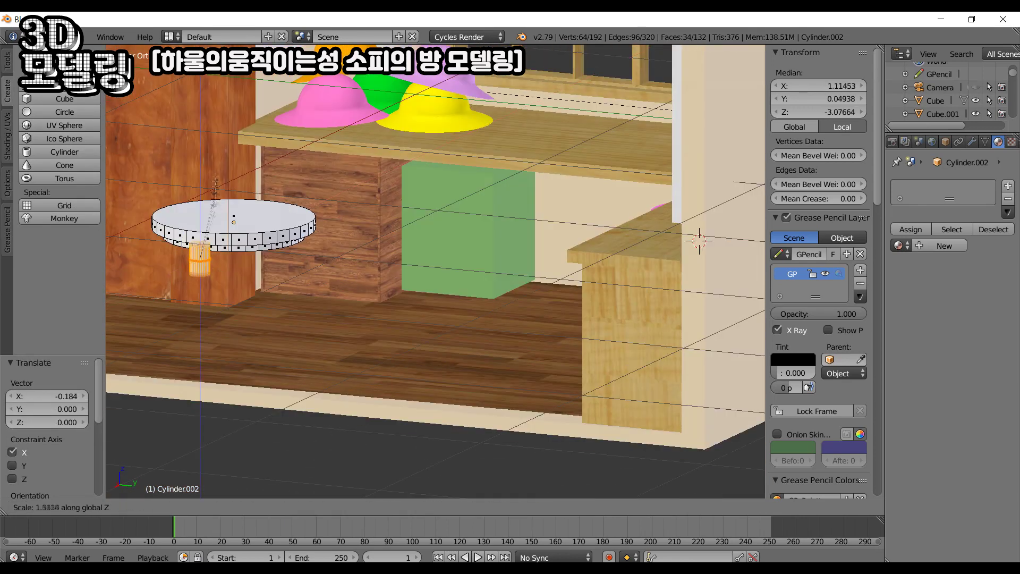
pyautogui.click(218, 159)
pyautogui.moveTo(218, 159)
pyautogui.mouseDown(button='middle')
pyautogui.moveTo(611, 319)
pyautogui.moveTo(404, 319)
pyautogui.mouseUp(button='middle')
# Raise the rod and tilt it around the Y axis into a slanted leg.
pyautogui.press('g')
pyautogui.press('z')
pyautogui.click(648, 351)
pyautogui.press('r')
pyautogui.press('y')
pyautogui.click(599, 337)
pyautogui.moveTo(599, 319)
pyautogui.mouseDown(button='middle')
pyautogui.moveTo(479, 298)
pyautogui.moveTo(506, 296)
pyautogui.moveTo(618, 337)
pyautogui.mouseUp(button='middle')
# Shift the slanted leg along X and Y into place under the seat.
pyautogui.press('g')
pyautogui.press('x')
pyautogui.click(505, 296)
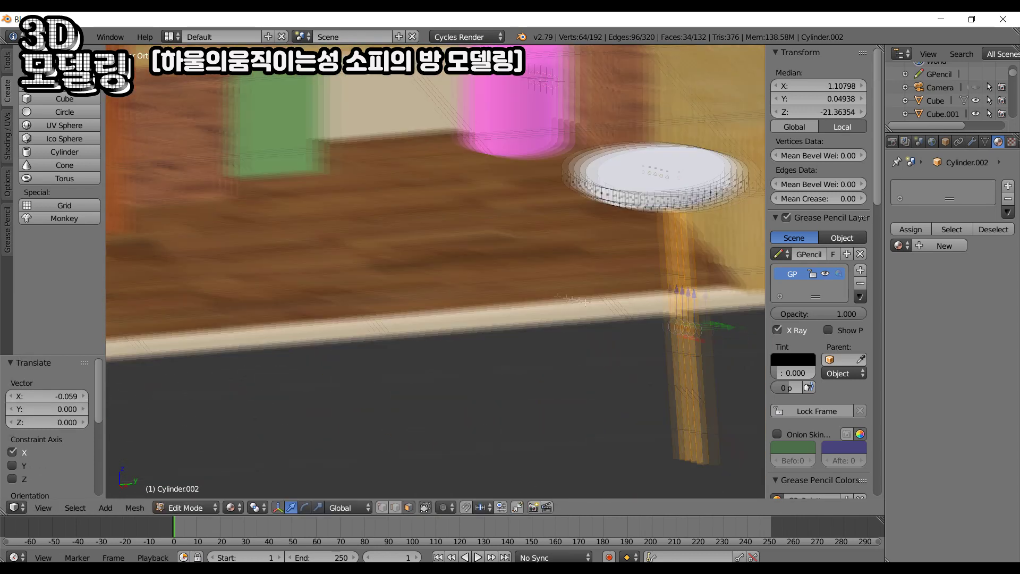
pyautogui.press('g')
pyautogui.press('y')
pyautogui.click(618, 338)
pyautogui.click(494, 321)
pyautogui.moveTo(493, 321)
pyautogui.mouseDown(button='middle')
pyautogui.moveTo(485, 333)
pyautogui.moveTo(441, 340)
pyautogui.moveTo(523, 293)
pyautogui.moveTo(369, 309)
pyautogui.mouseUp(button='middle')
# Duplicate the leg and slide the copy along Y to another side of the seat.
pyautogui.hotkey('ctrl', 'c')
pyautogui.click(499, 328)
pyautogui.press('g')
pyautogui.press('y')
pyautogui.click(446, 338)
pyautogui.press('g')
pyautogui.press('y')
pyautogui.click(522, 294)
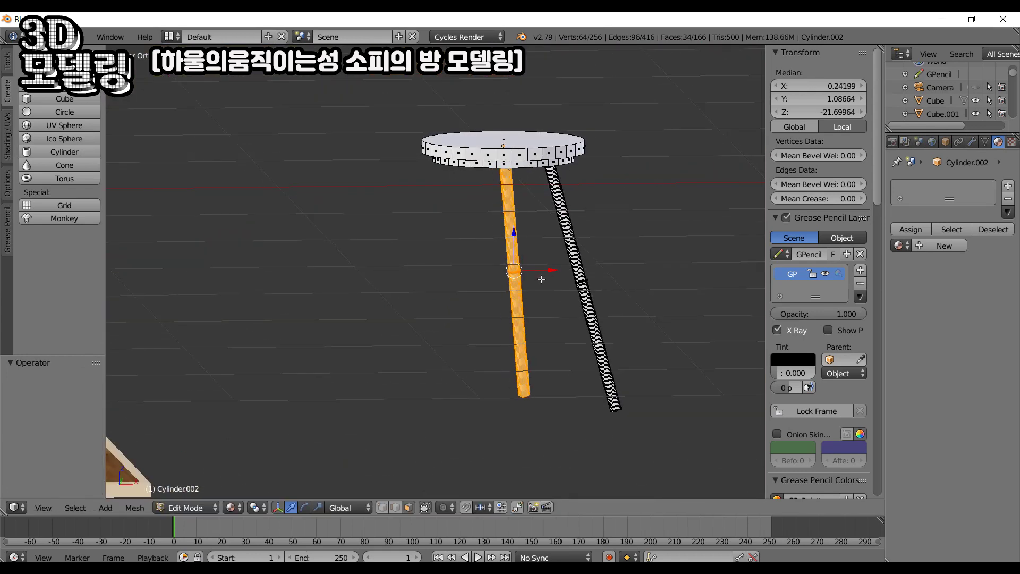
# Confirm the third leg's placement and duplicate it into a rotated fourth leg.
pyautogui.click(489, 266)
pyautogui.moveTo(489, 267); pyautogui.dragTo(615, 319, button='middle')
pyautogui.click(396, 331)
pyautogui.moveTo(396, 330)
pyautogui.mouseDown(button='middle')
pyautogui.moveTo(465, 281)
pyautogui.moveTo(487, 219)
pyautogui.mouseUp(button='middle')
pyautogui.press('g')
pyautogui.press('y')
pyautogui.click(465, 282)
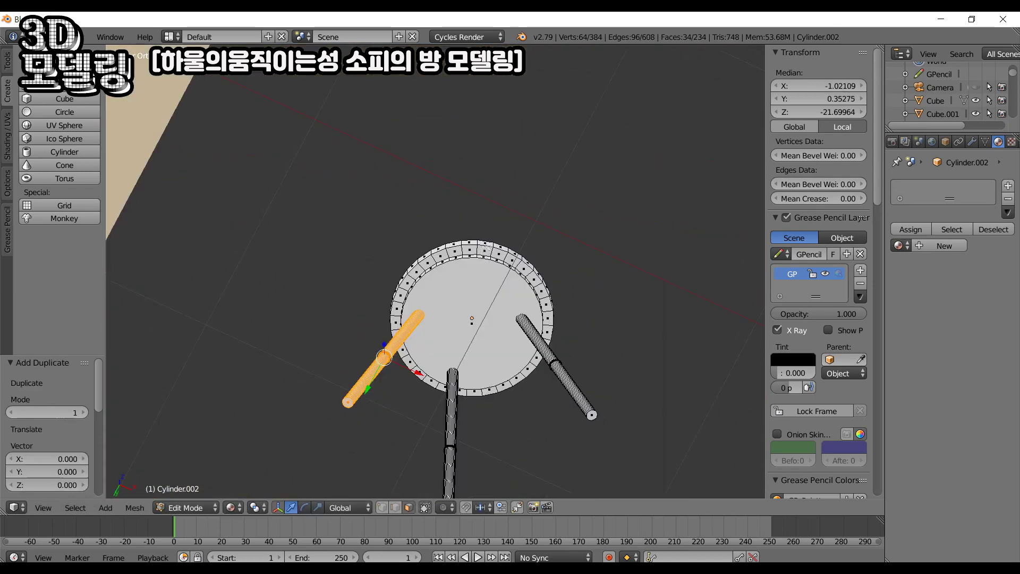
pyautogui.click(451, 292)
# Slide the fourth leg outward along X and Y into its splayed position.
pyautogui.moveTo(452, 292); pyautogui.dragTo(404, 223, button='middle')
pyautogui.press('g')
pyautogui.press('x')
pyautogui.click(467, 240)
pyautogui.moveTo(468, 239)
pyautogui.mouseDown(button='middle')
pyautogui.moveTo(479, 285)
pyautogui.moveTo(467, 281)
pyautogui.moveTo(468, 223)
pyautogui.mouseUp(button='middle')
pyautogui.press('g')
pyautogui.press('y')
pyautogui.click(467, 282)
# Back in Edit Mode, select the seat geometry and nudge it along X.
pyautogui.press('Tab')
pyautogui.press('z')
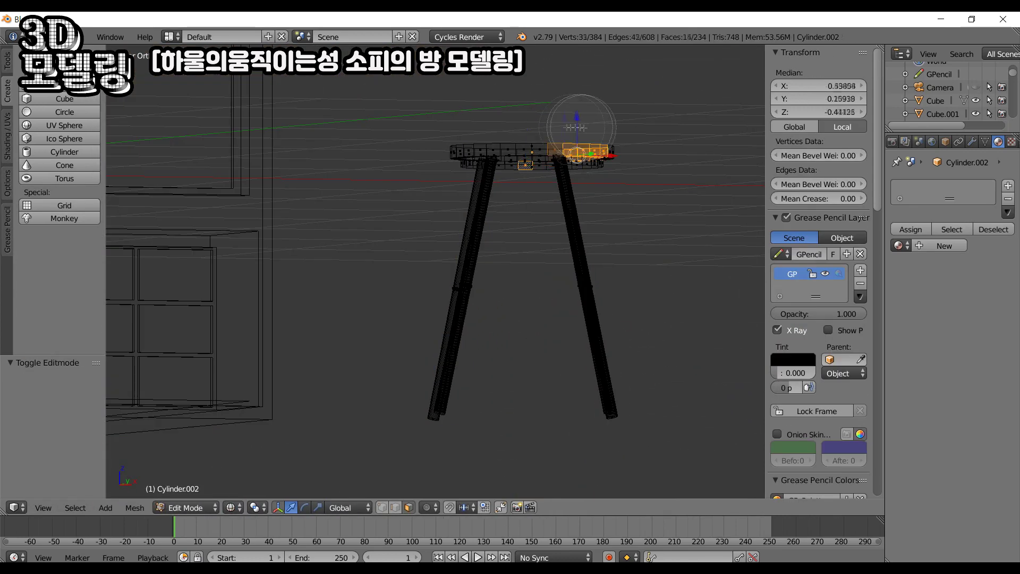
pyautogui.moveTo(550, 135); pyautogui.dragTo(551, 187, button='middle')
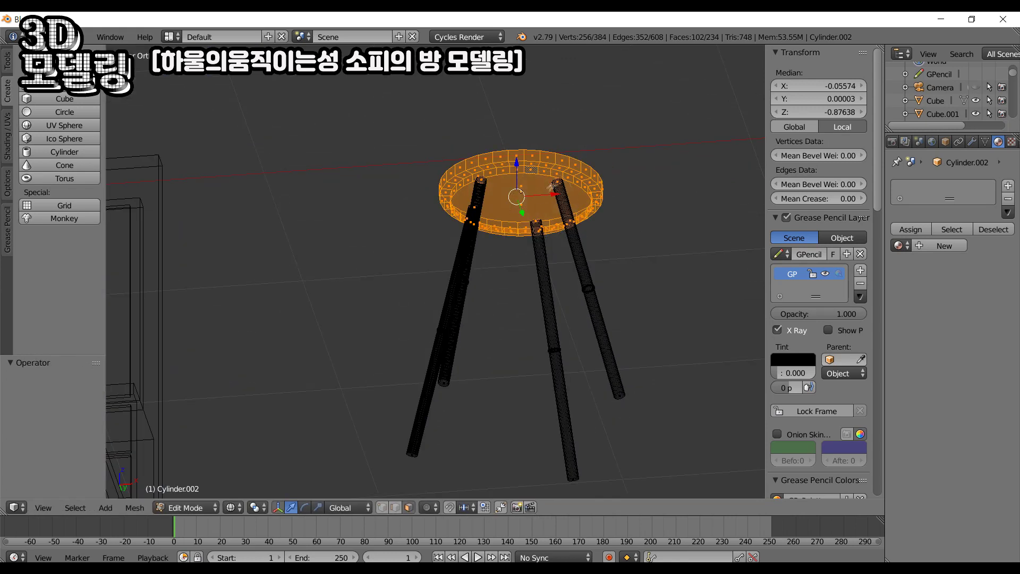
pyautogui.moveTo(531, 223); pyautogui.dragTo(547, 175, button='middle')
pyautogui.press('g')
pyautogui.press('x')
pyautogui.click(553, 157)
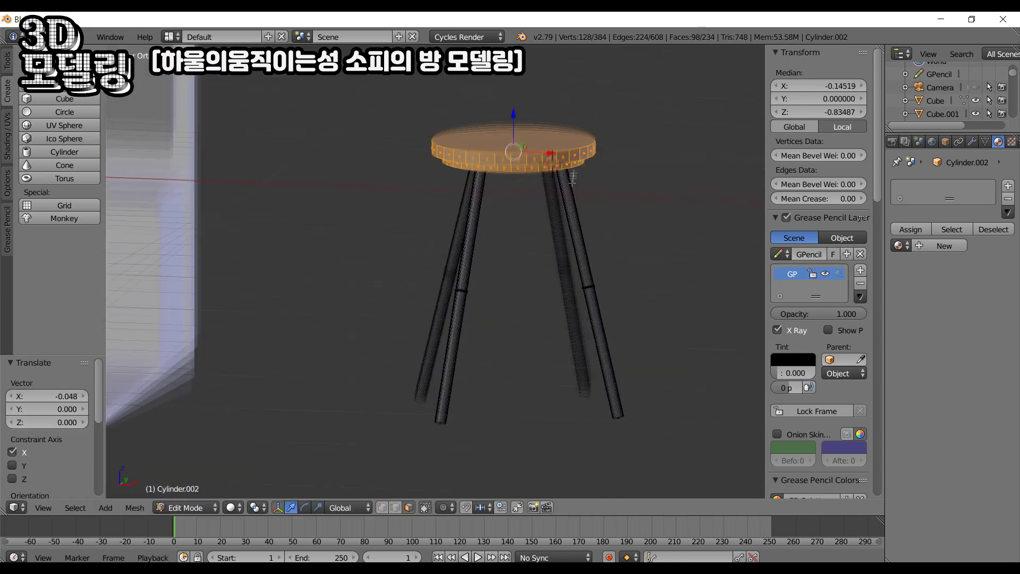
# Add a scaled-down cube and lower it between the legs as a shelf.
pyautogui.click(52, 100)
pyautogui.press('s')
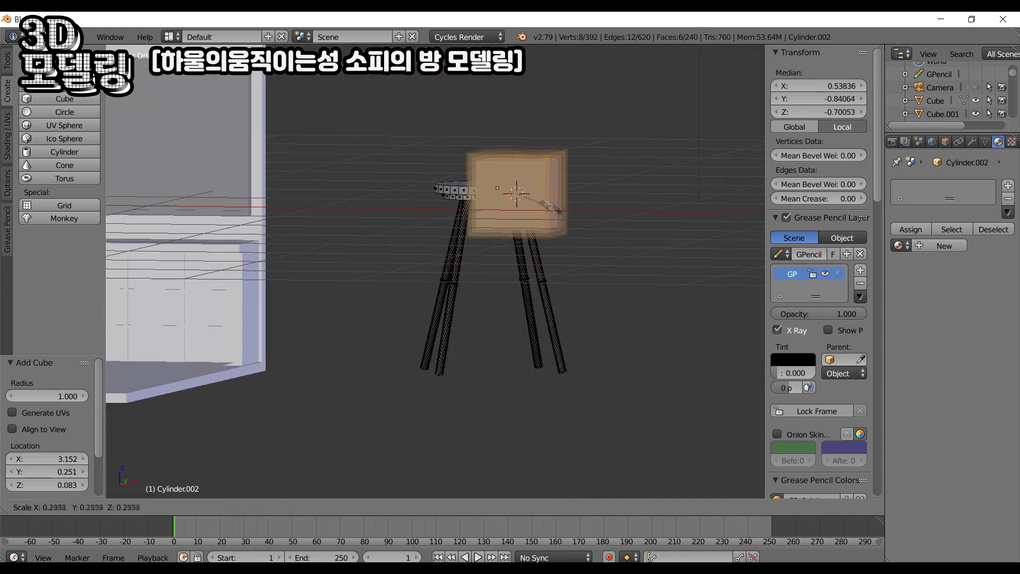
pyautogui.press('g')
pyautogui.press('z')
pyautogui.click(518, 223)
pyautogui.moveTo(518, 223); pyautogui.dragTo(584, 333, button='middle')
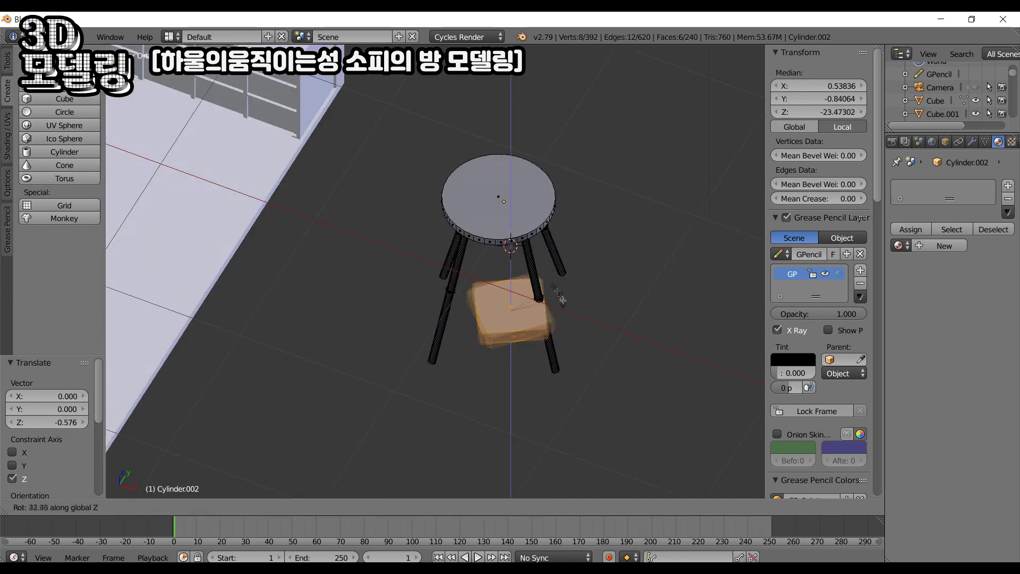
pyautogui.click(523, 297)
pyautogui.moveTo(522, 297)
pyautogui.mouseDown(button='middle')
pyautogui.moveTo(500, 239)
pyautogui.moveTo(563, 277)
pyautogui.moveTo(485, 362)
pyautogui.mouseUp(button='middle')
# Shrink the shelf plate slightly and adjust its position along Y.
pyautogui.press('g')
pyautogui.press('y')
pyautogui.press('Return')
pyautogui.press('s')
pyautogui.click(568, 286)
pyautogui.click(514, 258)
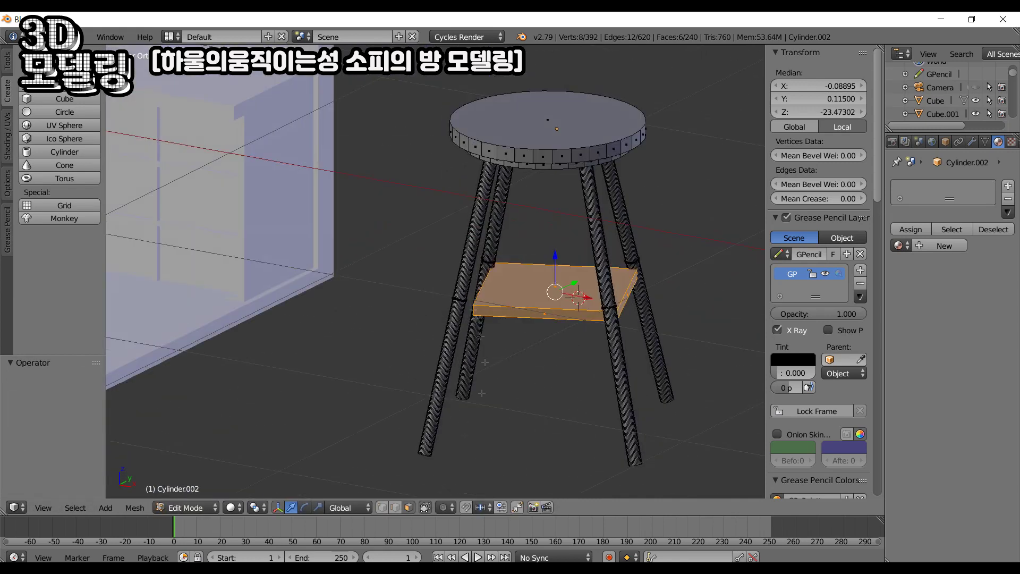
pyautogui.moveTo(487, 319)
pyautogui.mouseDown(button='middle')
pyautogui.moveTo(404, 340)
pyautogui.moveTo(438, 355)
pyautogui.mouseUp(button='middle')
pyautogui.press('g')
pyautogui.press('y')
pyautogui.click(394, 345)
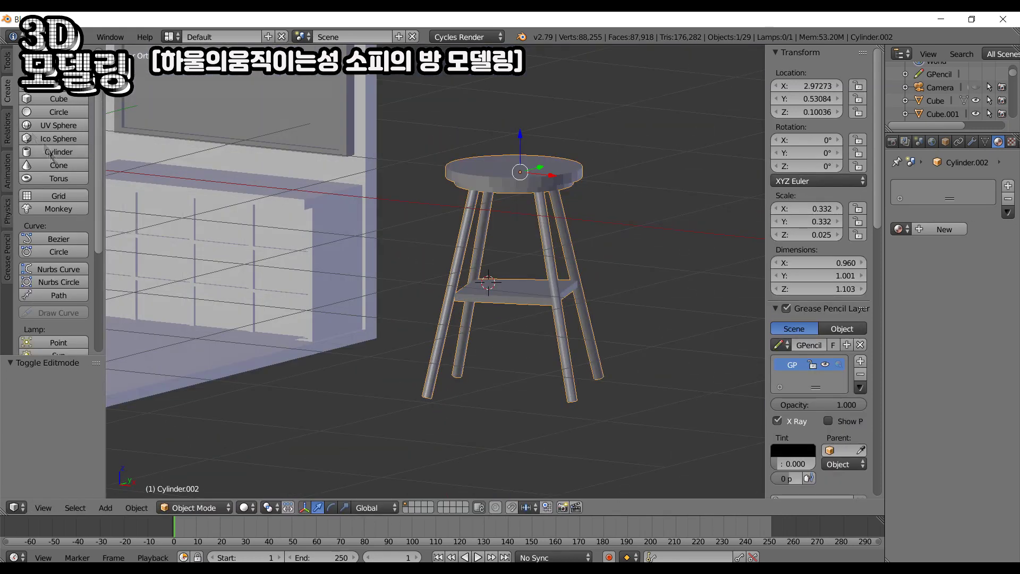
# Delete the leftover torus and fit the enlarged ring around the legs below the shelf.
pyautogui.click(549, 307)
pyautogui.press('Delete')
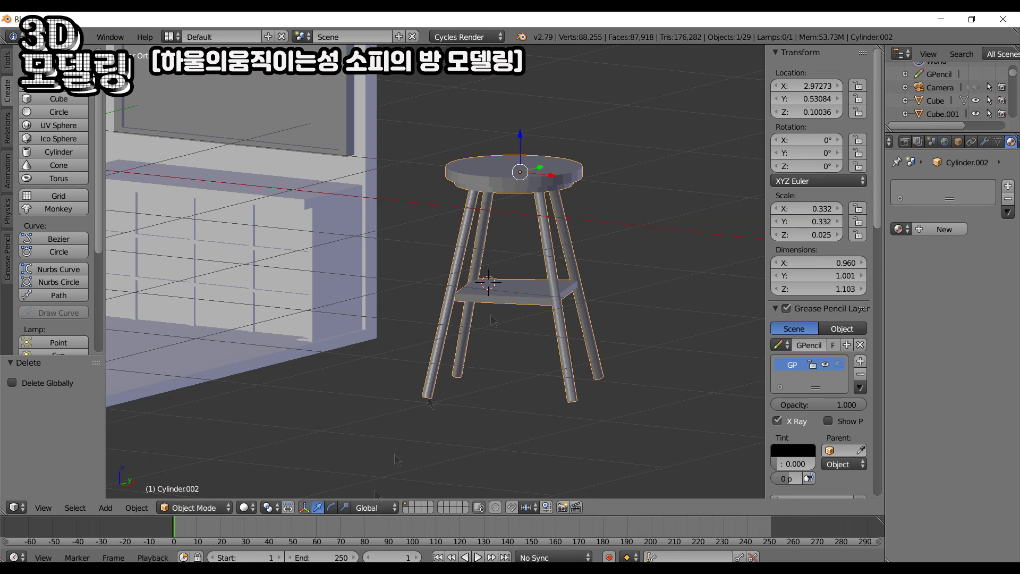
pyautogui.press('Tab')
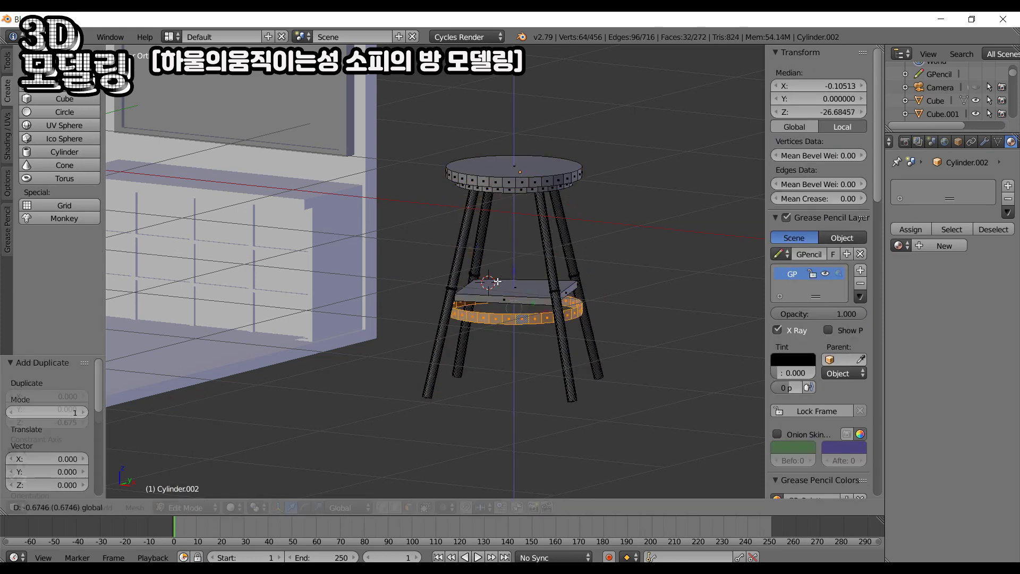
pyautogui.click(599, 314)
pyautogui.moveTo(600, 314)
pyautogui.mouseDown(button='middle')
pyautogui.moveTo(597, 355)
pyautogui.moveTo(522, 318)
pyautogui.mouseUp(button='middle')
# Duplicate the ring and raise the copy above the seat.
pyautogui.hotkey('shift', 'd')
pyautogui.rightClick(523, 318)
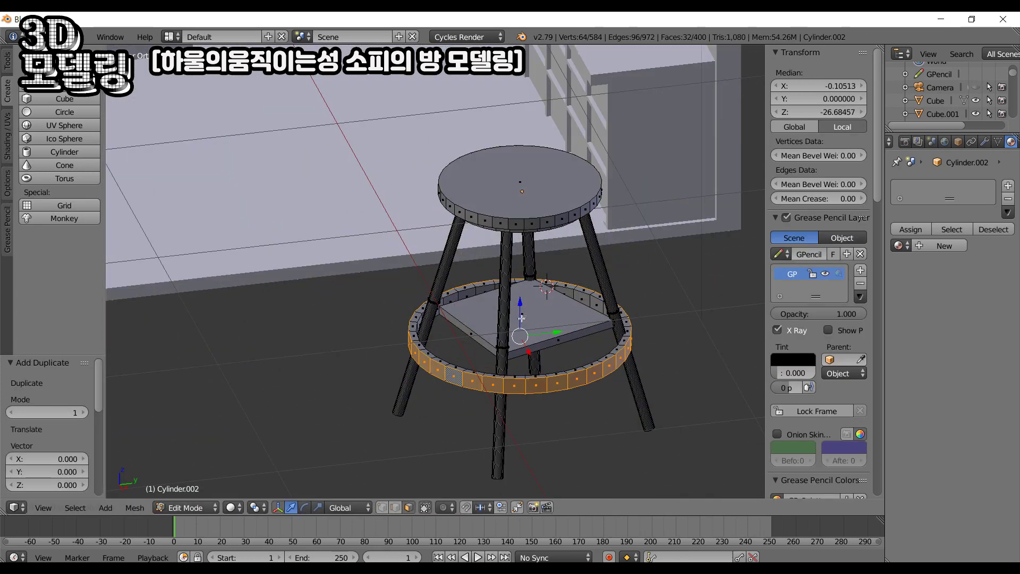
pyautogui.moveTo(522, 317); pyautogui.dragTo(526, 106)
pyautogui.click(598, 196)
# Position the ring copy along X and delete its lower half.
pyautogui.press('g')
pyautogui.press('x')
pyautogui.click(555, 260)
pyautogui.moveTo(555, 260); pyautogui.dragTo(570, 275, button='middle')
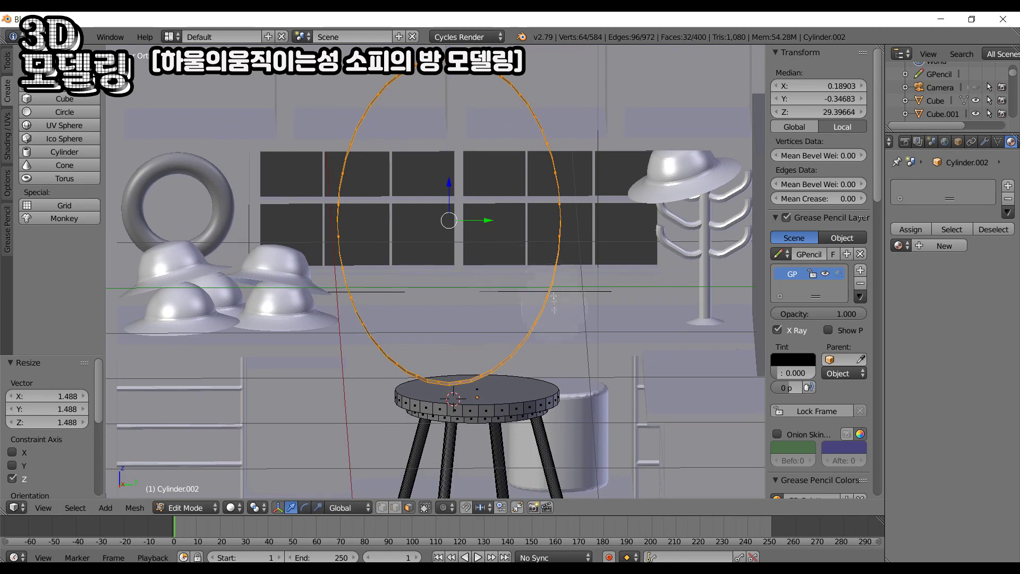
pyautogui.moveTo(556, 198); pyautogui.dragTo(537, 268, button='middle')
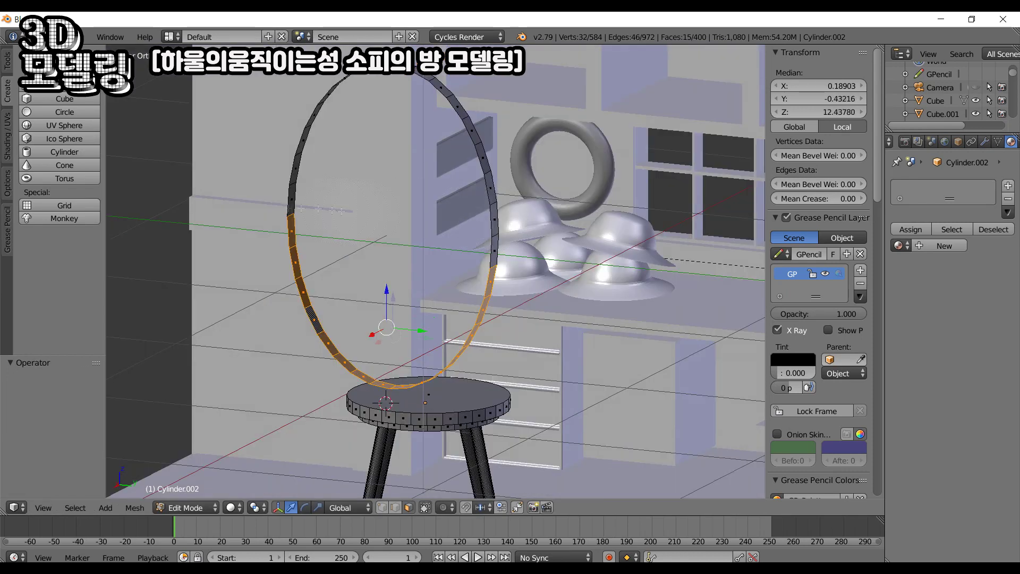
pyautogui.press('x')
pyautogui.click(537, 273)
# Select the remaining half-ring arch and lower it onto the seat.
pyautogui.click(614, 226)
pyautogui.press('Escape')
pyautogui.hotkey('ctrl', 'l')
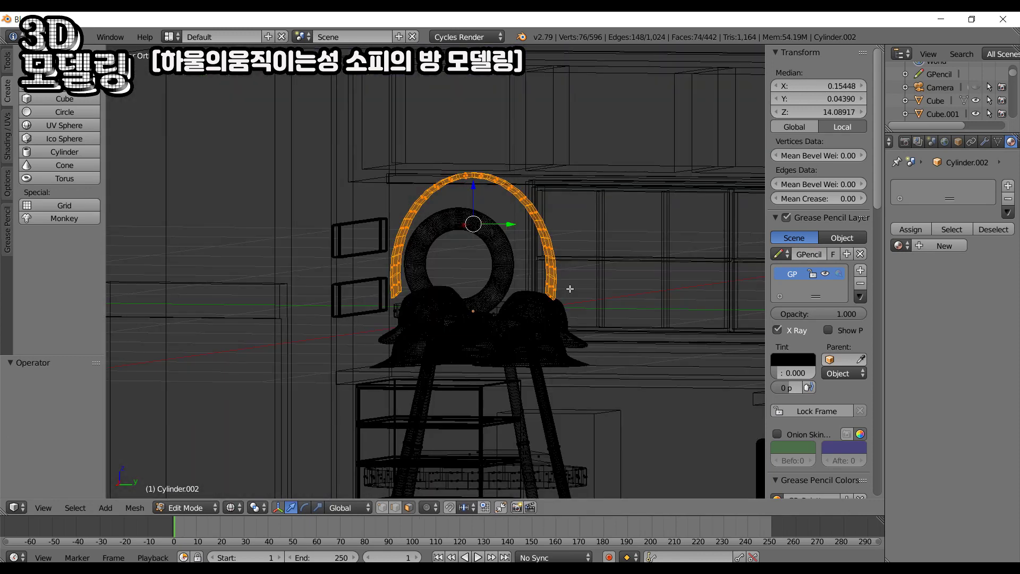
pyautogui.press('z')
pyautogui.moveTo(570, 289); pyautogui.dragTo(531, 318, button='middle')
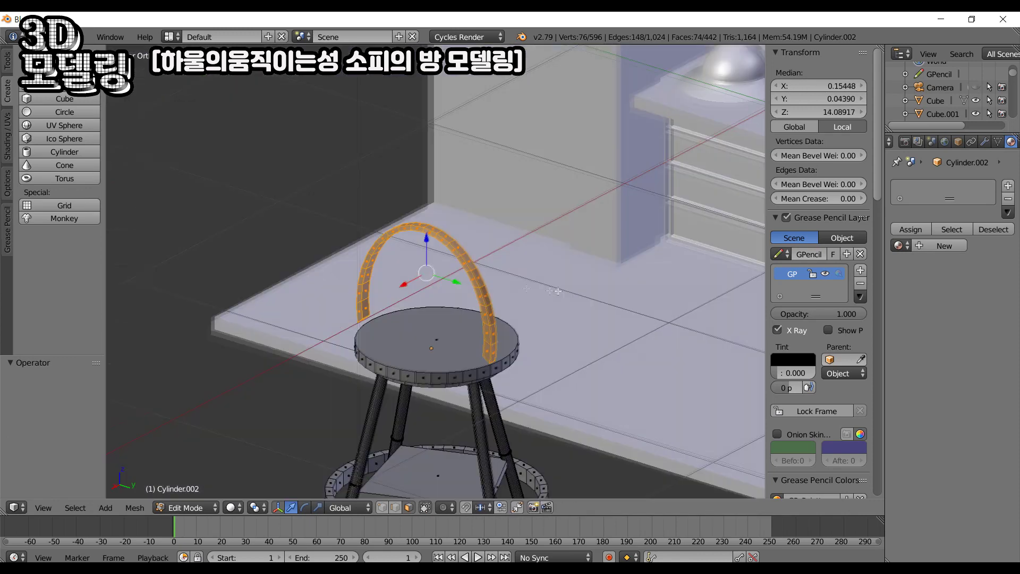
# Rotate the arch upright and resize it into a backrest.
pyautogui.press('g')
pyautogui.press('z')
pyautogui.click(532, 319)
pyautogui.press('r')
pyautogui.press('x')
pyautogui.click(534, 382)
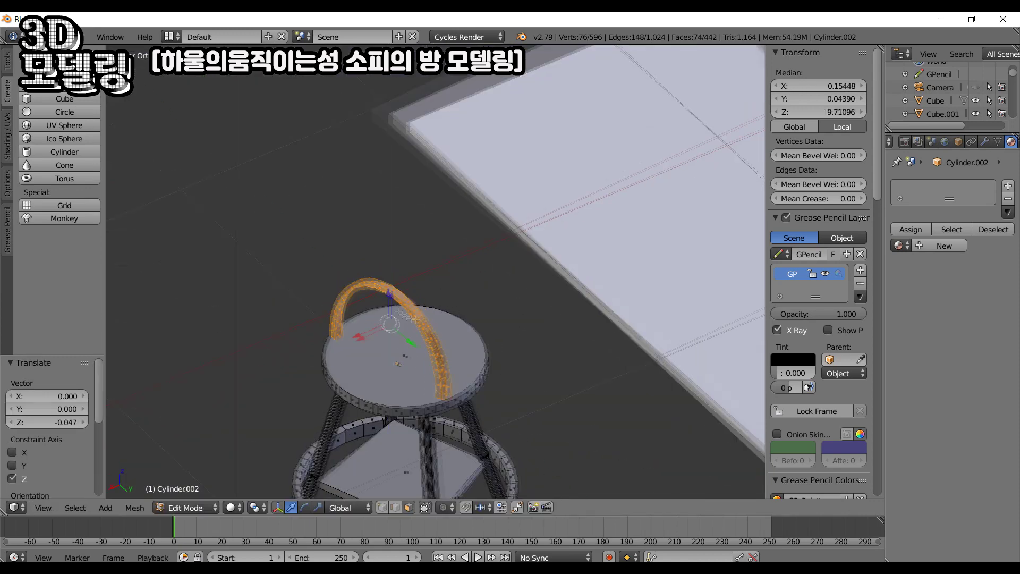
pyautogui.scroll(-5, 534, 383)
# Shrink the whole stool to 0.183 scale and move it near the desk.
pyautogui.press('Tab')
pyautogui.press('s')
pyautogui.click(521, 365)
pyautogui.press('g')
pyautogui.click(175, 223)
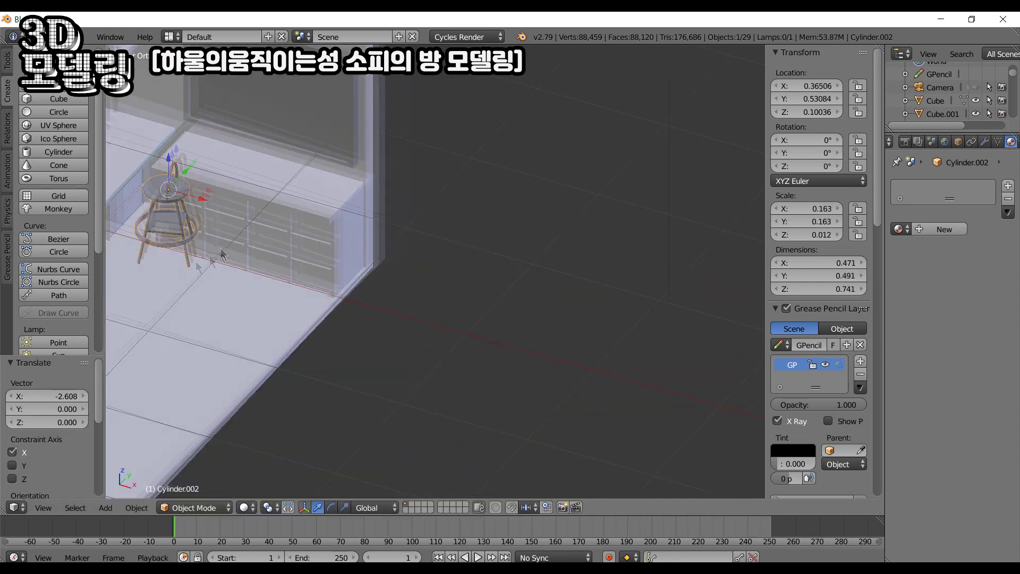
pyautogui.scroll(4, 175, 223)
pyautogui.press('g')
pyautogui.press('z')
pyautogui.click(326, 262)
# Slide the stool along X to its spot in front of the desk.
pyautogui.press('g')
pyautogui.press('x')
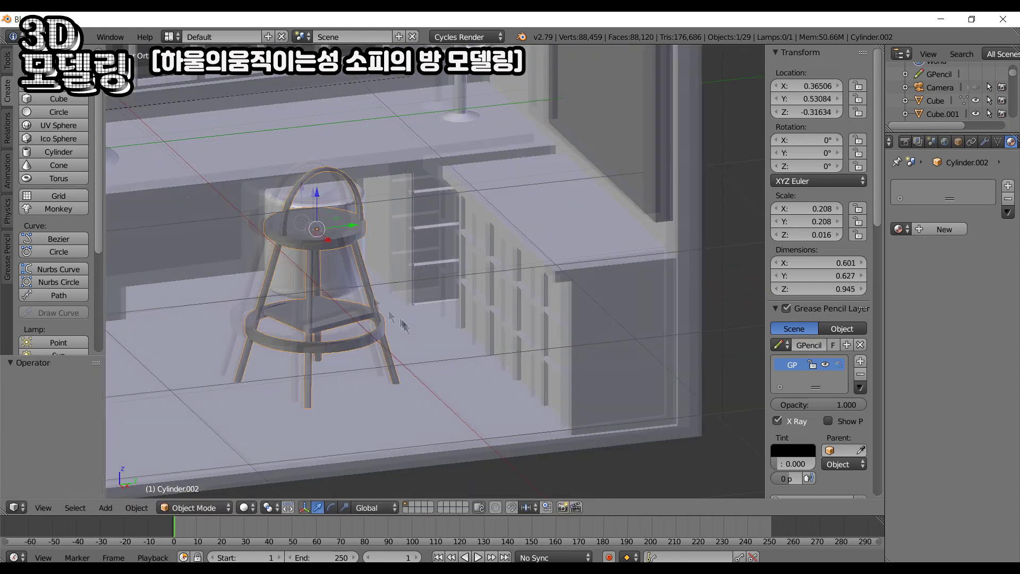
pyautogui.click(297, 250)
pyautogui.scroll(-3, 297, 250)
pyautogui.moveTo(298, 250); pyautogui.dragTo(403, 175, button='middle')
pyautogui.scroll(3, 409, 175)
# Set the stool's height and switch the viewport to rendered shading.
pyautogui.press('g')
pyautogui.press('z')
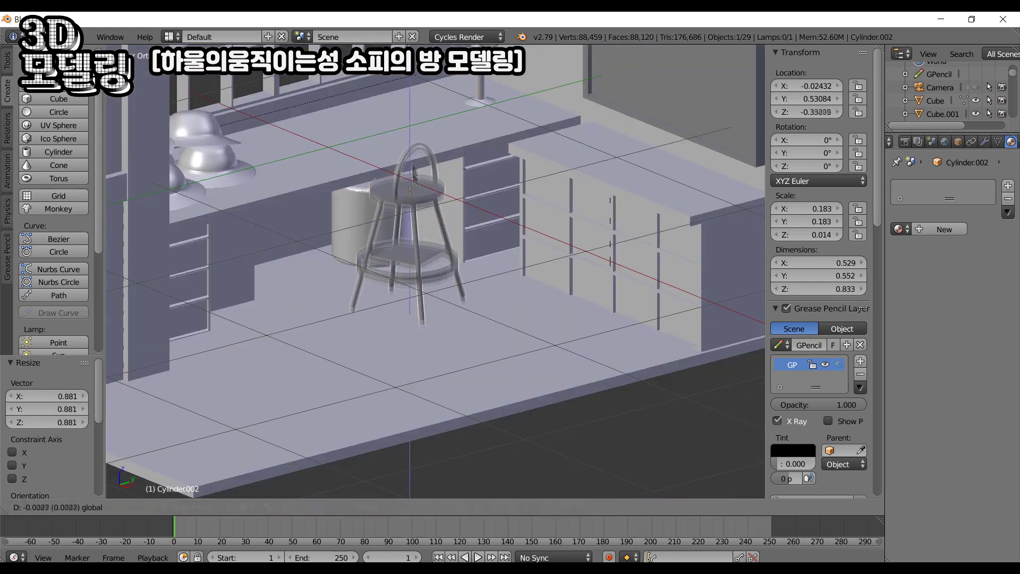
pyautogui.click(413, 173)
pyautogui.scroll(-3, 489, 285)
pyautogui.scroll(-2, 489, 285)
pyautogui.click(244, 508)
pyautogui.click(276, 434)
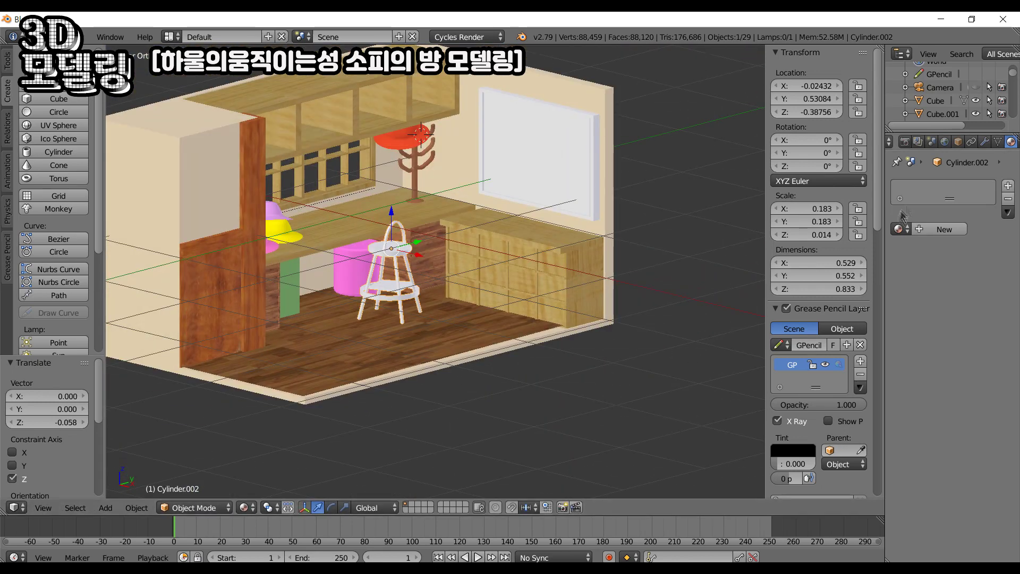
# Give the stool a new material whose colour is a wood image texture.
pyautogui.click(944, 229)
pyautogui.click(1008, 325)
pyautogui.click(772, 206)
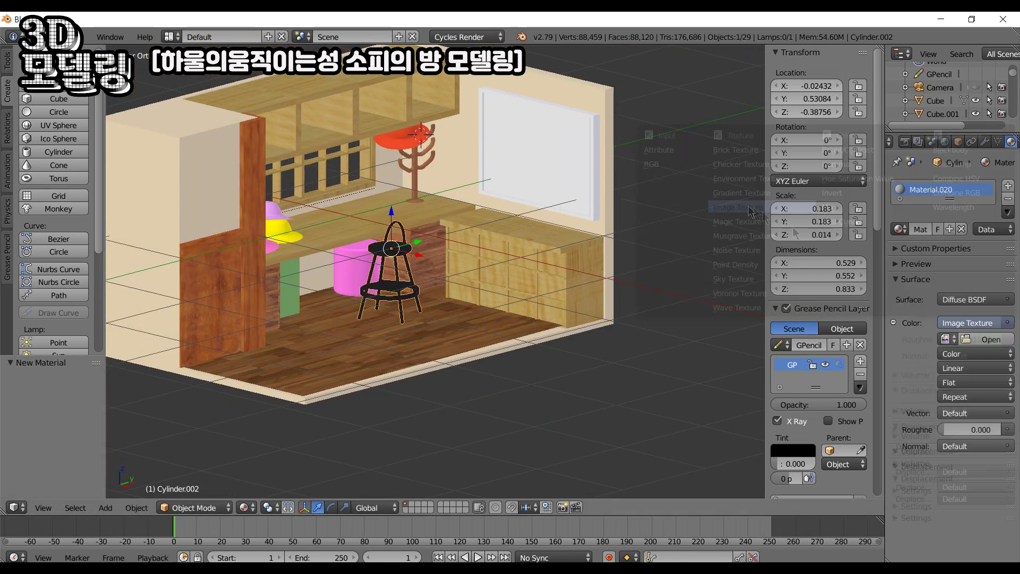
pyautogui.click(988, 340)
pyautogui.doubleClick(505, 487)
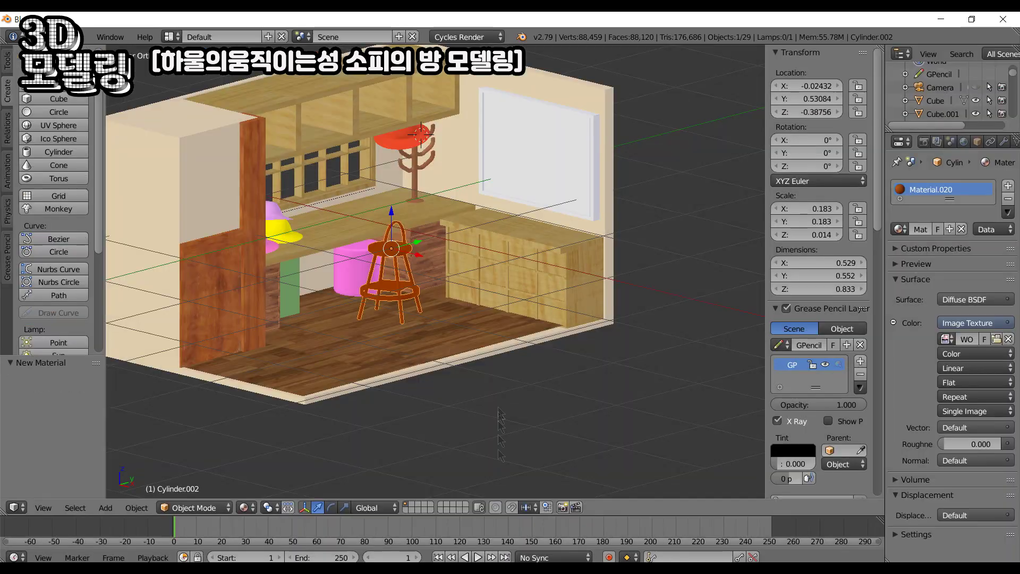
# Assign Material.013 to the stool and unwrap its UVs.
pyautogui.scroll(3, 377, 213)
pyautogui.click(899, 229)
pyautogui.click(803, 279)
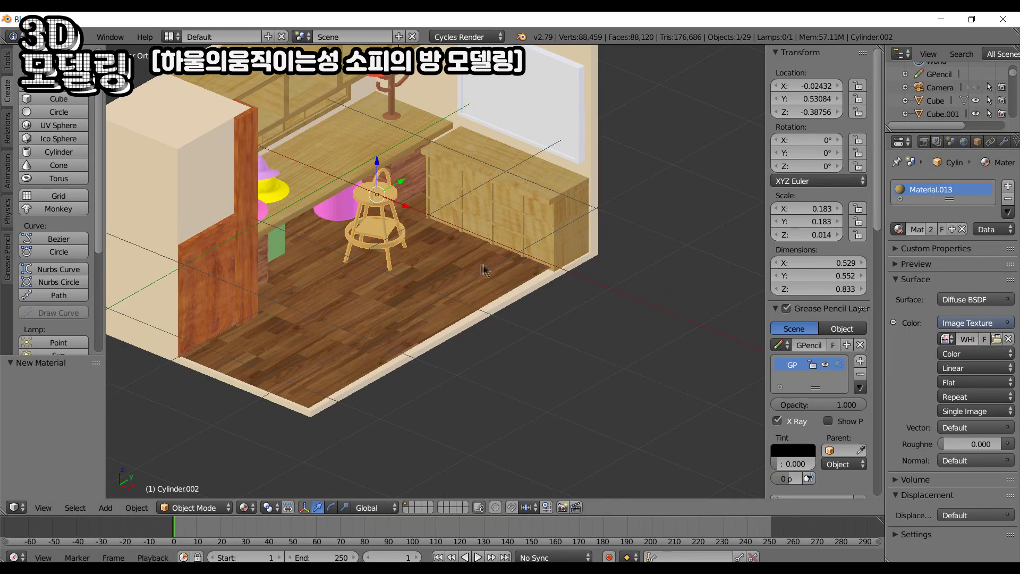
pyautogui.press('Tab')
pyautogui.click(54, 248)
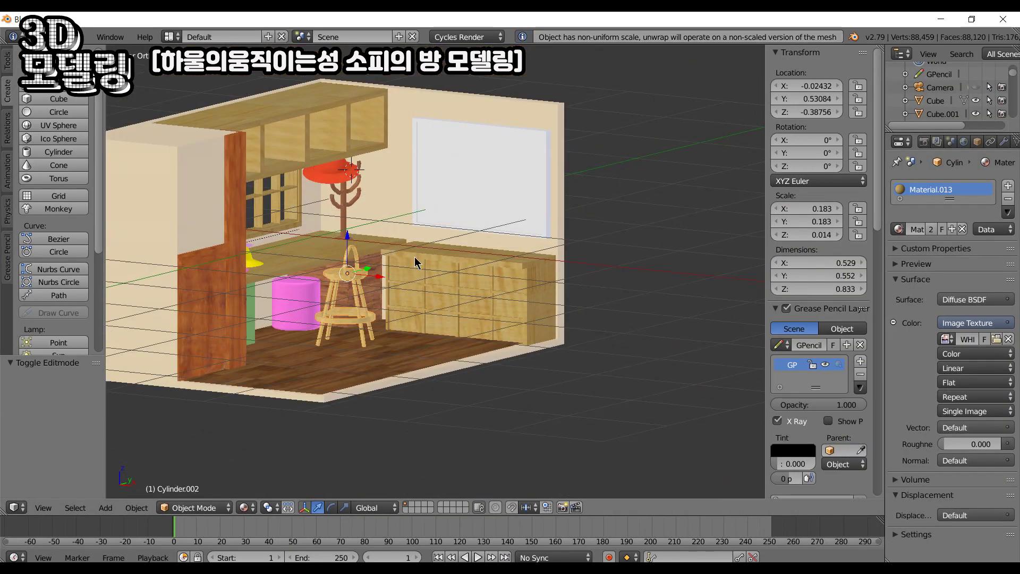
# Switch to material preview shading and assign Material.015 to the wall board.
pyautogui.click(245, 508)
pyautogui.click(272, 420)
pyautogui.click(245, 507)
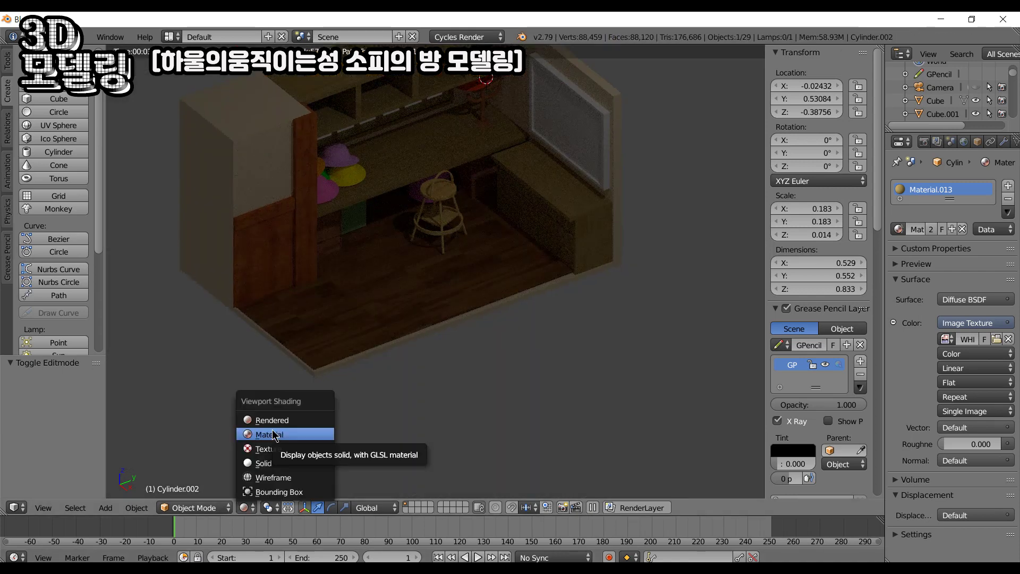
pyautogui.click(274, 435)
pyautogui.rightClick(429, 160)
pyautogui.press('KP_Decimal')
pyautogui.click(899, 229)
pyautogui.click(823, 319)
# Set the board material's colour to an Image Texture and browse for an image.
pyautogui.press('Tab')
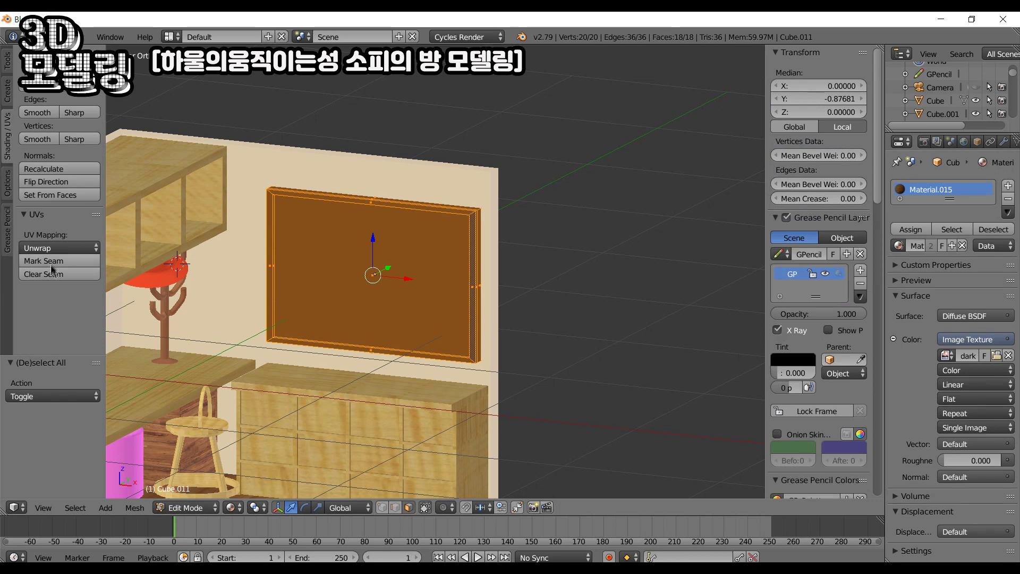
pyautogui.press('Tab')
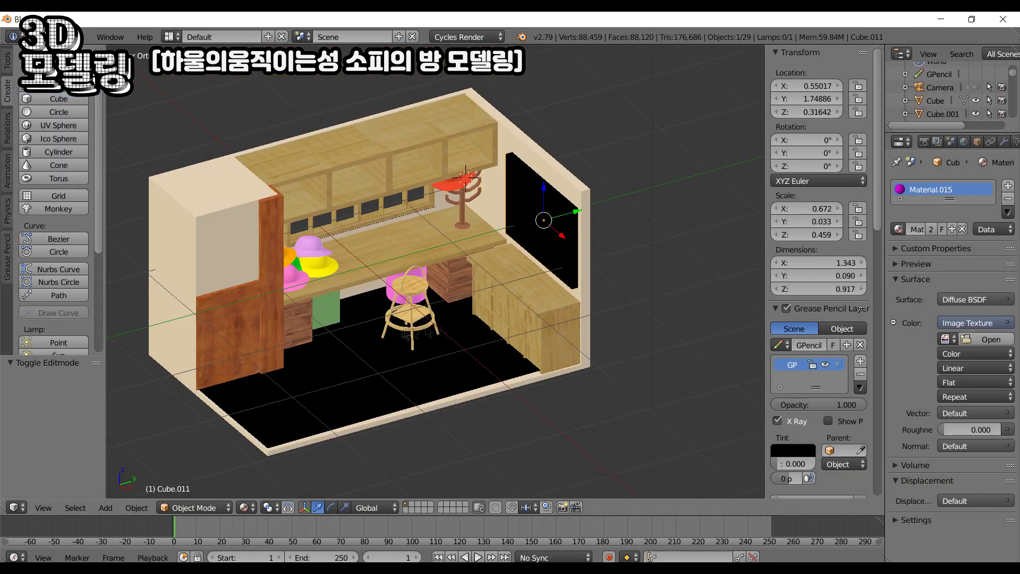
pyautogui.click(976, 323)
pyautogui.click(739, 219)
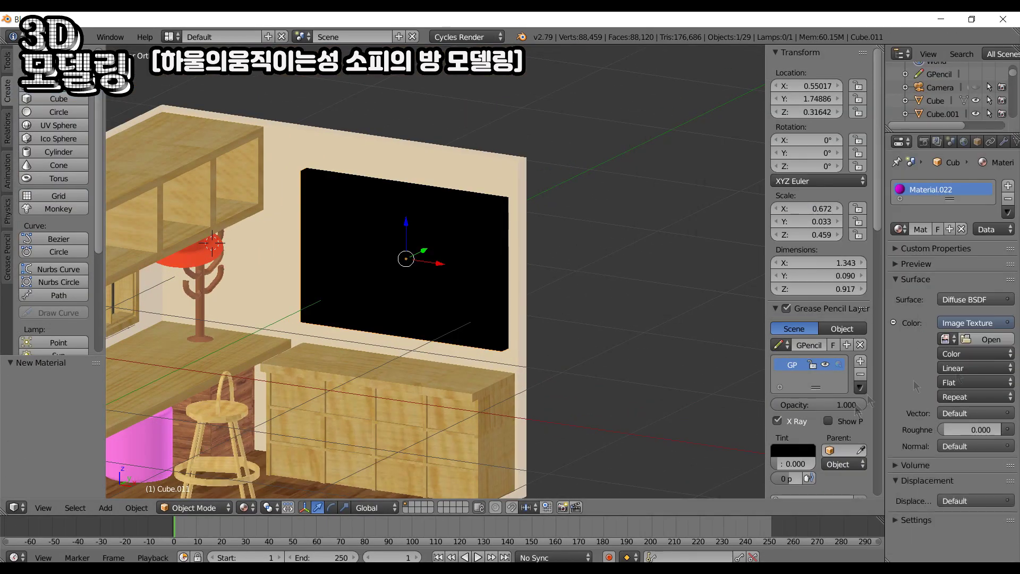
pyautogui.click(988, 202)
# Load darkwood2.jpg onto the board and unwrap it so the wood maps.
pyautogui.doubleClick(205, 322)
pyautogui.press('Tab')
pyautogui.press('u')
pyautogui.press('Tab')
# Add an upright plane inside the board and give it an orange colour.
pyautogui.click(58, 85)
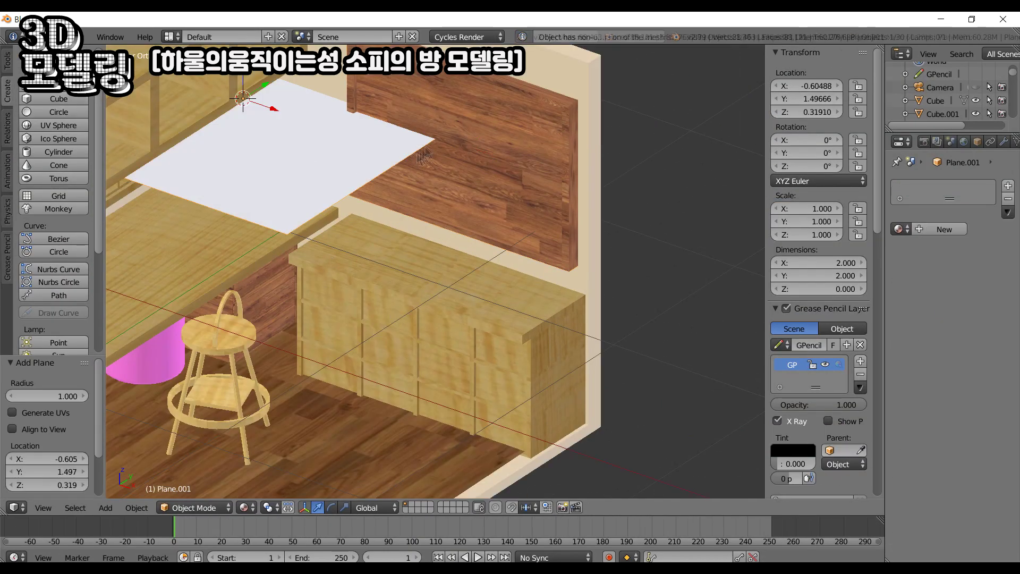
pyautogui.press('r')
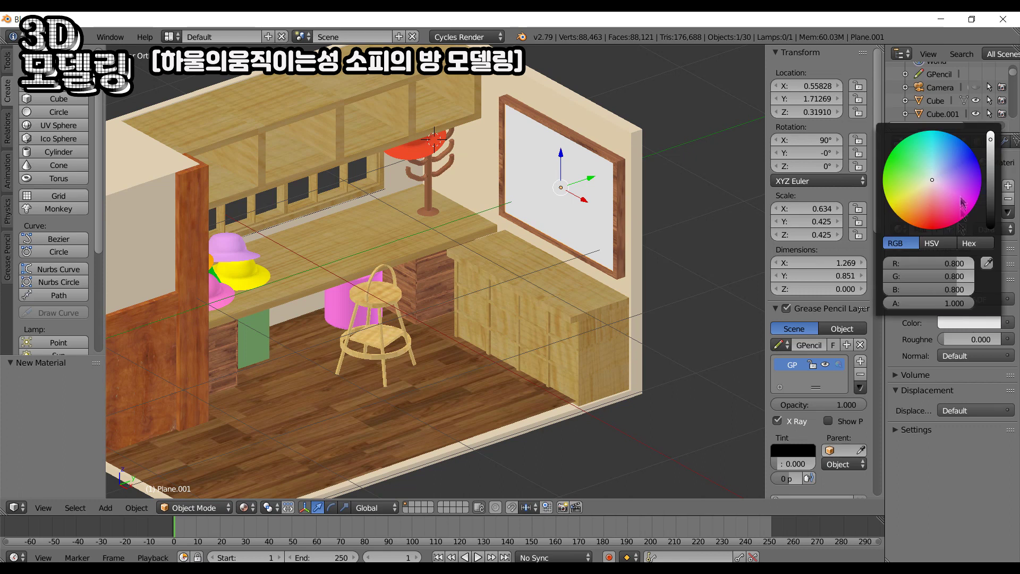
pyautogui.moveTo(932, 180)
pyautogui.mouseDown()
pyautogui.moveTo(933, 211)
pyautogui.moveTo(935, 198)
pyautogui.moveTo(922, 200)
pyautogui.mouseUp()
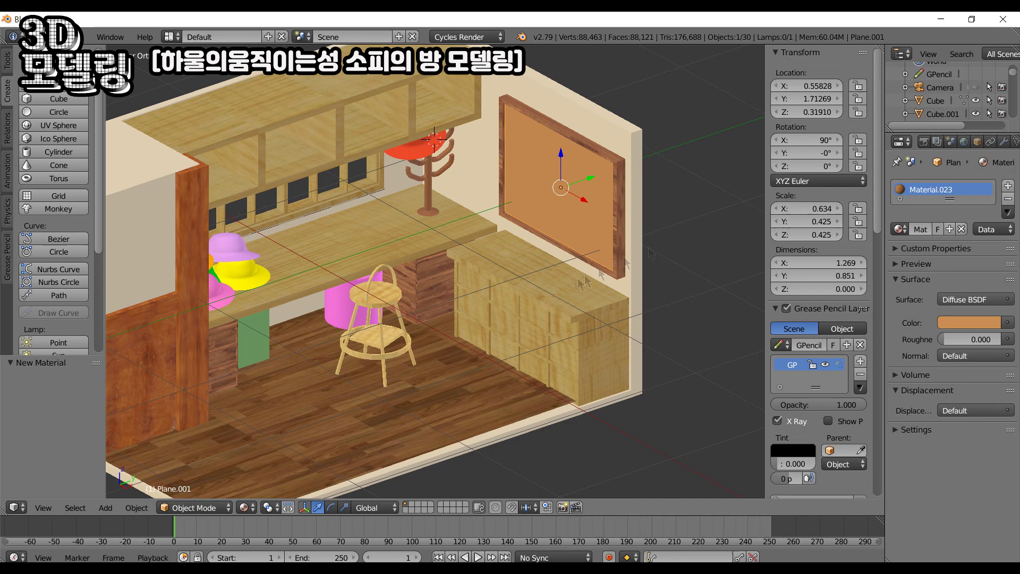
pyautogui.press('Tab')
pyautogui.press('Tab')
pyautogui.scroll(-2, 313, 387)
pyautogui.scroll(3, 245, 470)
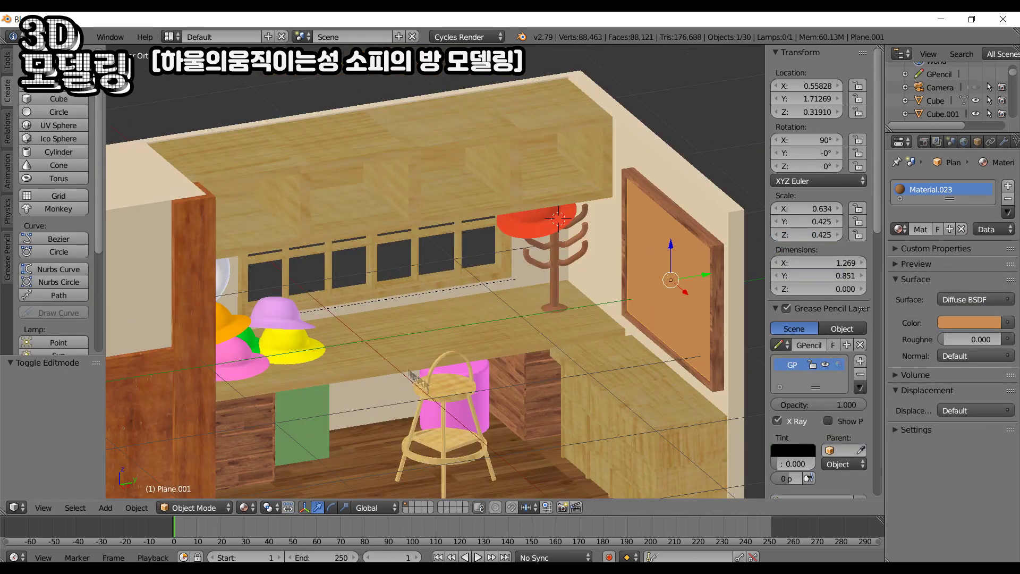
pyautogui.scroll(2, 433, 334)
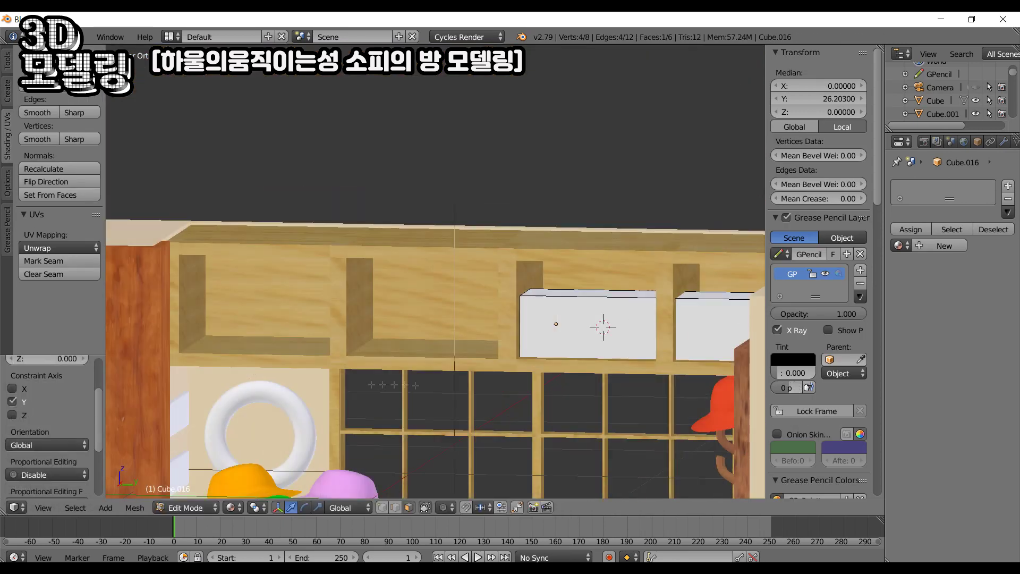
# Colour the cube pink-purple, then duplicate it along Y and make the copy salmon.
pyautogui.hotkey('ctrl', 'v')
pyautogui.click(948, 321)
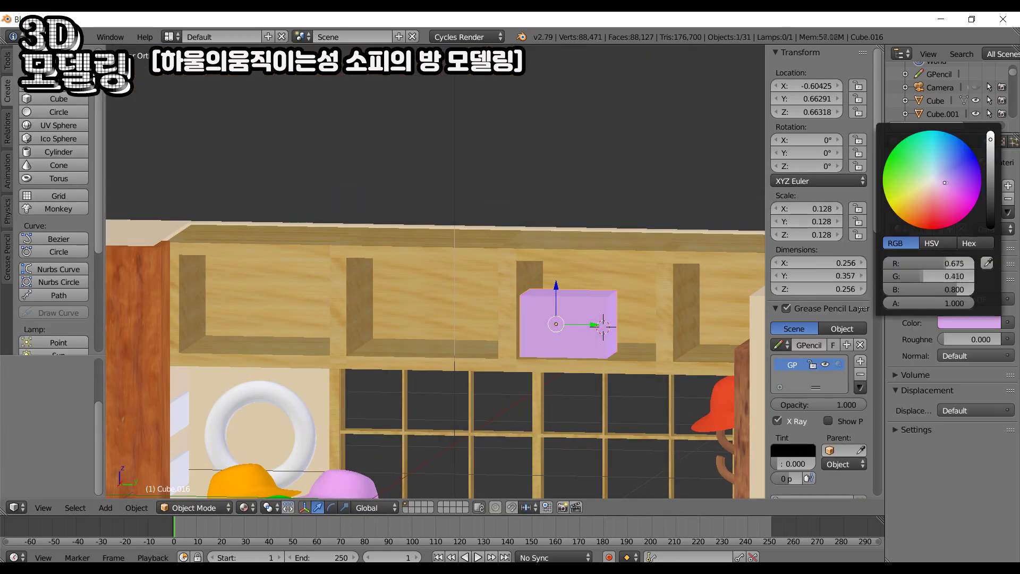
pyautogui.hotkey('shift', 'd')
pyautogui.press('y')
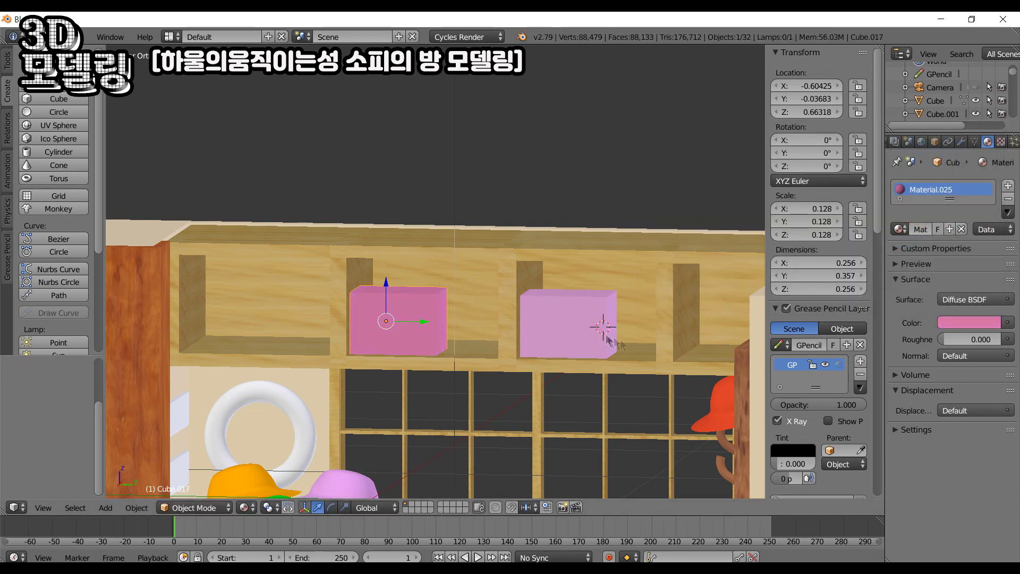
pyautogui.click(968, 321)
# Duplicate the right-hand pink cube along Y into the next cubby.
pyautogui.rightClick(406, 337)
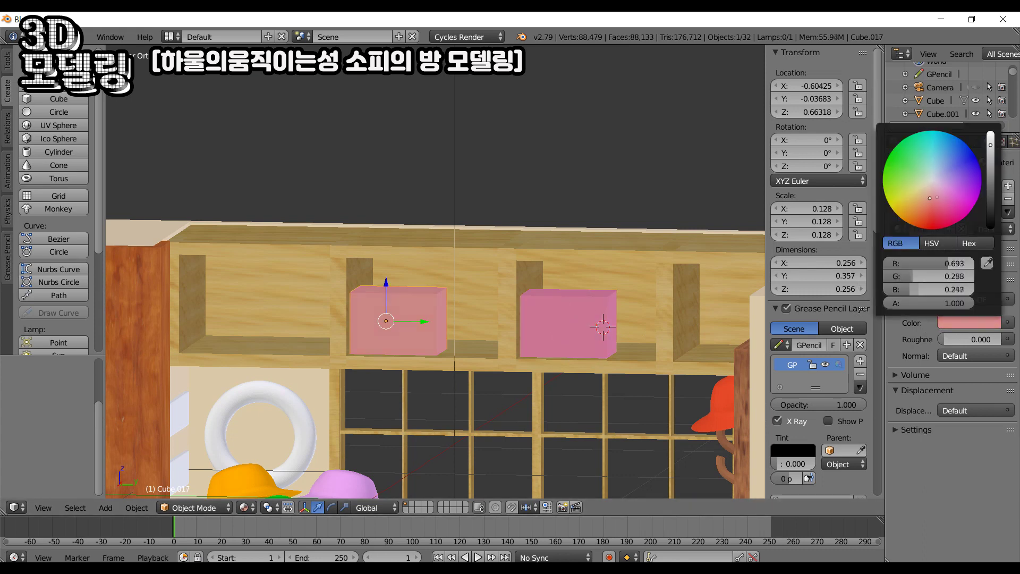
pyautogui.rightClick(575, 340)
pyautogui.scroll(-2, 539, 284)
pyautogui.hotkey('shift', 'd')
pyautogui.press('y')
pyautogui.scroll(3, 557, 276)
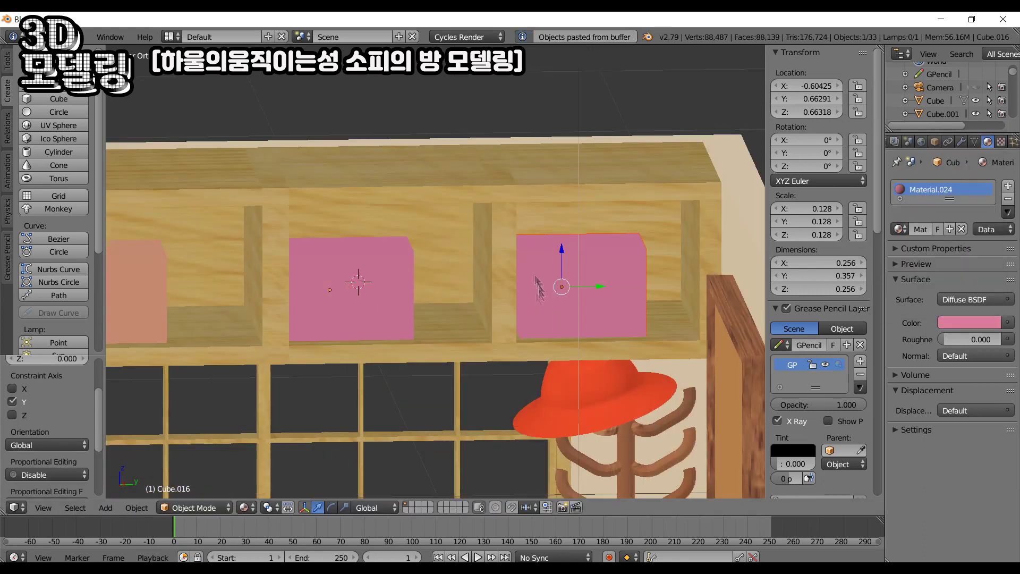
pyautogui.click(467, 271)
# Flatten the copied box along Z to a 0.035 scale.
pyautogui.press('s')
pyautogui.press('z')
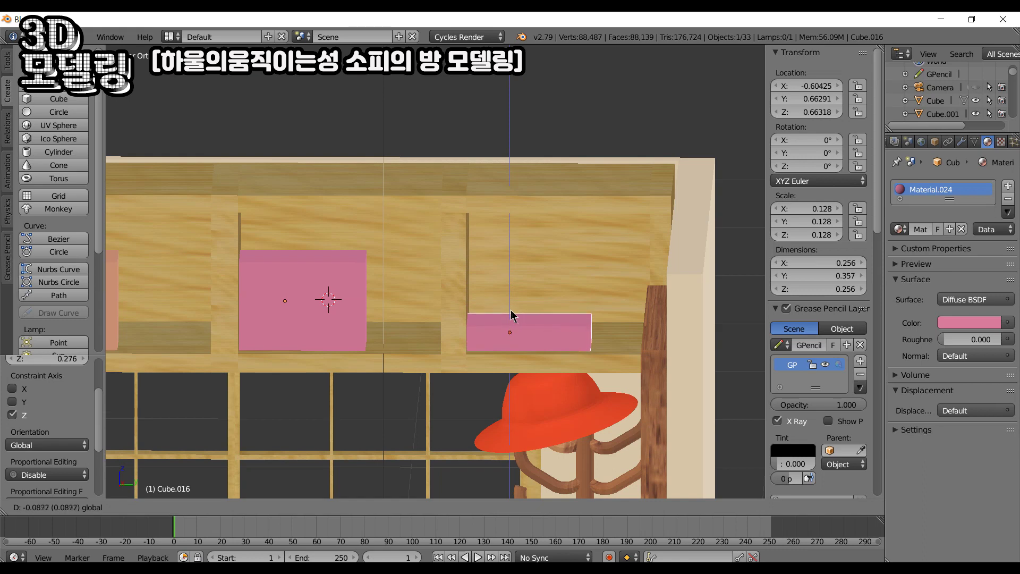
pyautogui.click(511, 315)
pyautogui.click(968, 323)
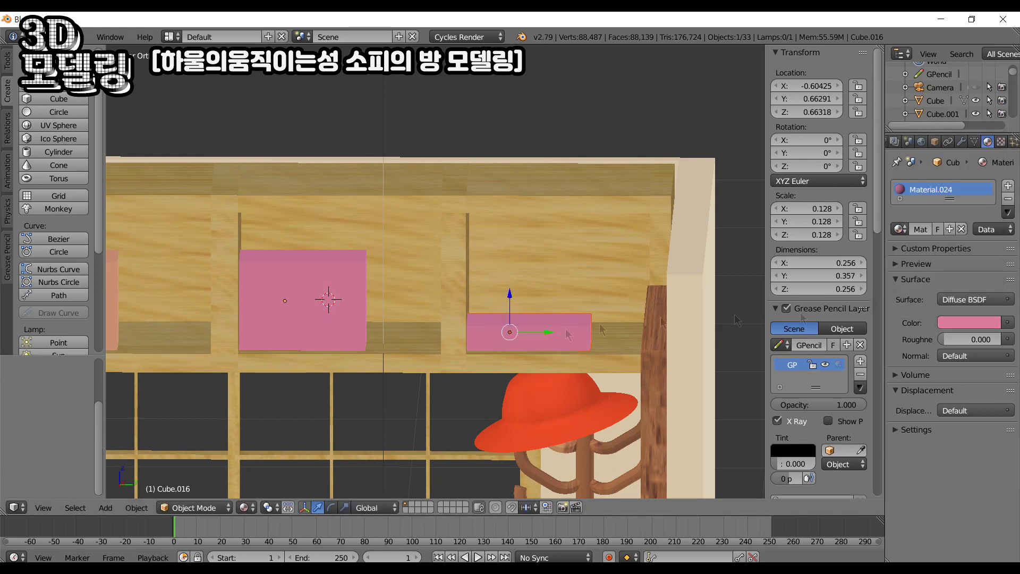
# Add a Bevel modifier to round the flat pink box's edges.
pyautogui.rightClick(544, 339)
pyautogui.scroll(-3, 544, 340)
pyautogui.scroll(4, 704, 345)
pyautogui.rightClick(568, 359)
pyautogui.click(968, 339)
pyautogui.click(960, 142)
pyautogui.click(953, 186)
pyautogui.click(755, 229)
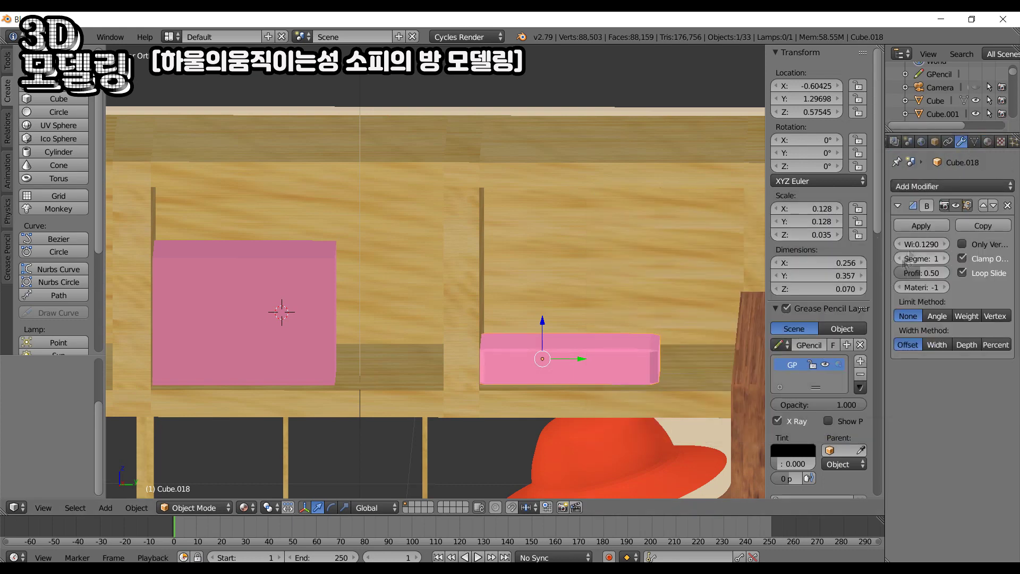
# Raise the flat box 0.07 on Z and paste another flat box onto the stack.
pyautogui.rightClick(575, 351)
pyautogui.rightClick(555, 364)
pyautogui.scroll(-4, 490, 276)
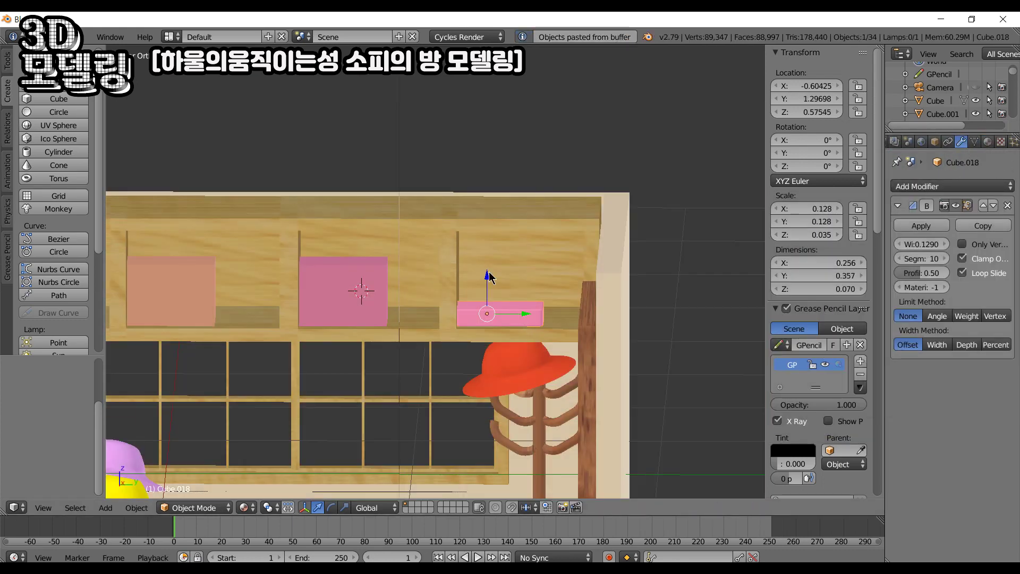
pyautogui.write('0.07')
pyautogui.press('Return')
pyautogui.scroll(5, 595, 323)
pyautogui.hotkey('ctrl', 'v')
pyautogui.scroll(-4, 567, 266)
pyautogui.scroll(-3, 425, 318)
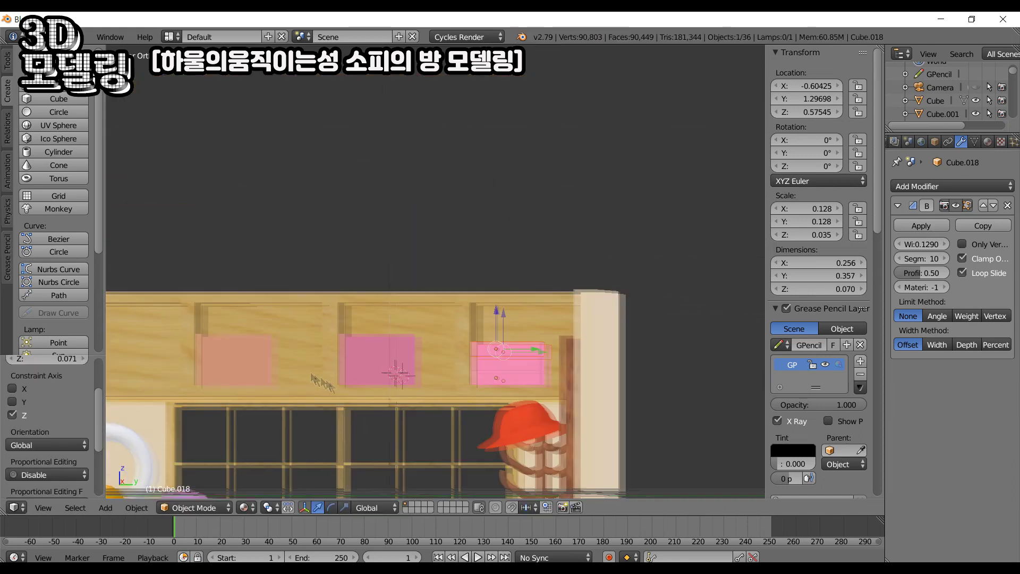
# Add a cylinder, rotate it 90° on Y, and shrink it into a small disc.
pyautogui.click(58, 151)
pyautogui.write('ry90')
pyautogui.press('Return')
pyautogui.press('s')
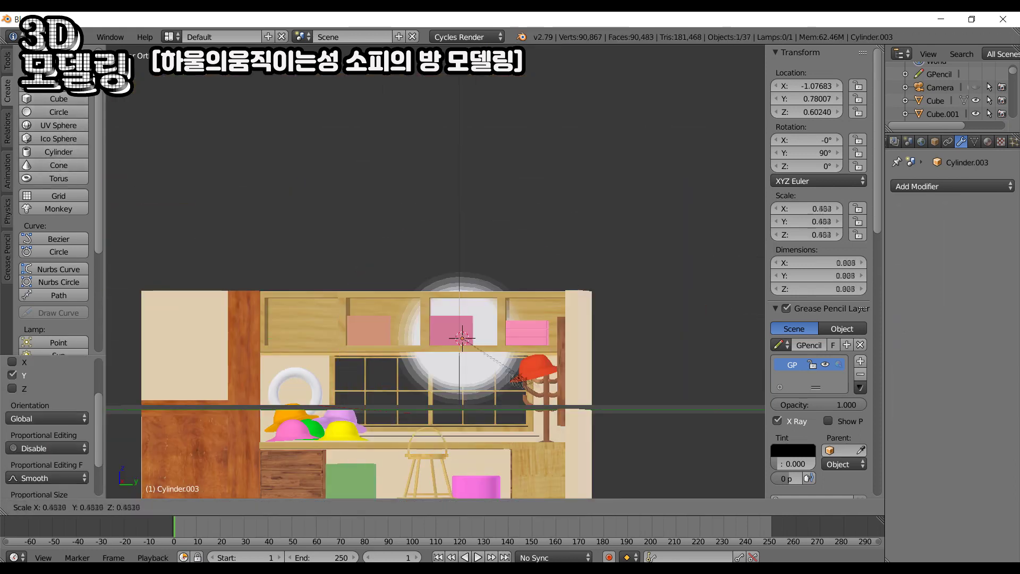
pyautogui.click(474, 346)
# Move the disc along X toward the shelf.
pyautogui.moveTo(474, 346); pyautogui.dragTo(451, 265, button='middle')
pyautogui.moveTo(351, 278); pyautogui.dragTo(345, 289, button='middle')
pyautogui.press('g')
pyautogui.press('x')
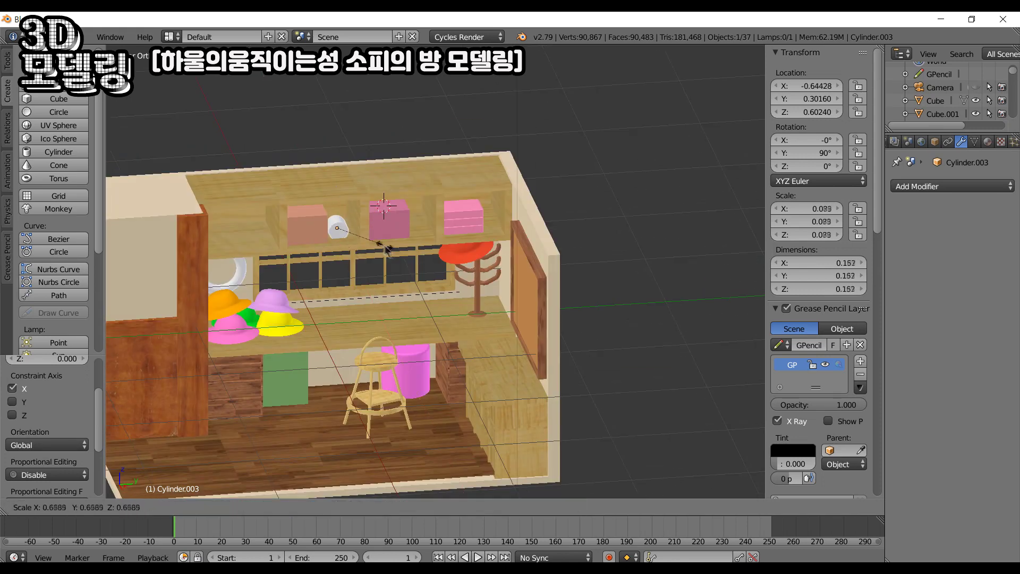
pyautogui.click(387, 248)
# Stretch the cylinder along X into a 0.540-long roll sized to fit the cubby.
pyautogui.scroll(2, 372, 242)
pyautogui.scroll(2, 358, 237)
pyautogui.press('s')
pyautogui.press('x')
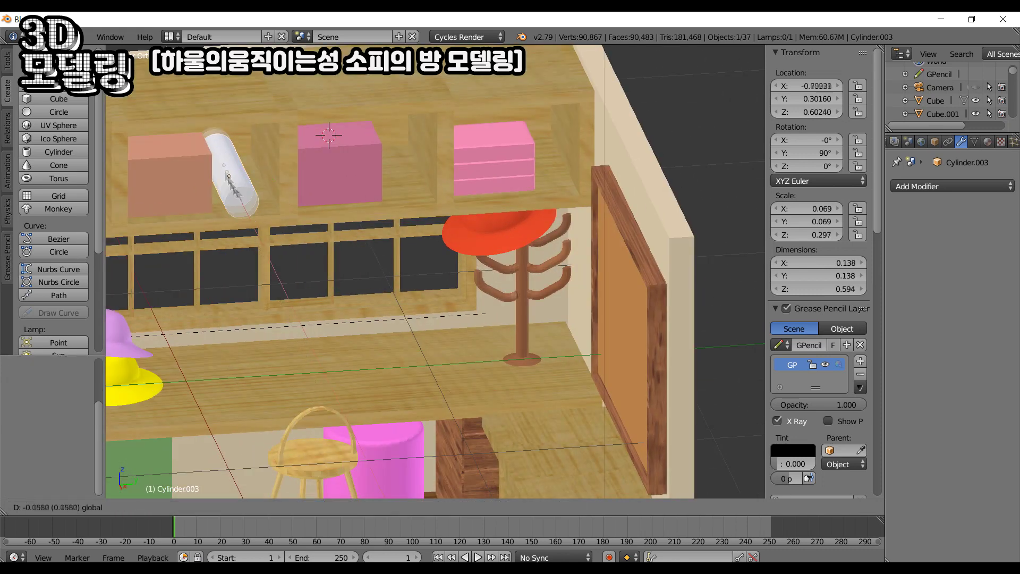
pyautogui.press('y')
pyautogui.press('KP_3')
pyautogui.click(370, 238)
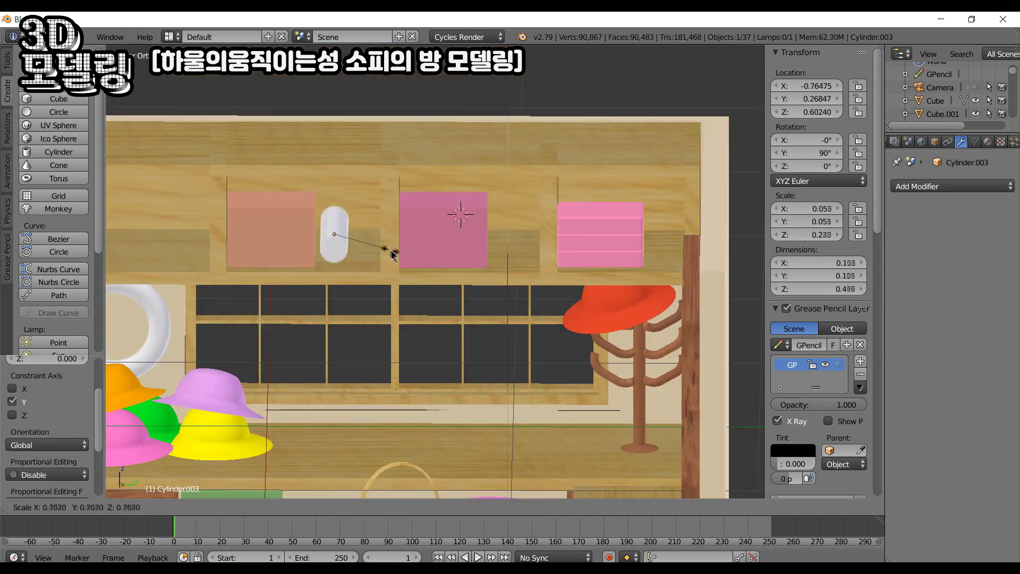
pyautogui.click(393, 254)
pyautogui.scroll(-2, 404, 287)
pyautogui.scroll(2, 346, 219)
pyautogui.keyDown('shift'); pyautogui.scroll(-3, 361, 159); pyautogui.keyUp('shift')
# Copy the roll and place a second roll beside the first.
pyautogui.hotkey('ctrl', 'c')
pyautogui.hotkey('ctrl', 'v')
pyautogui.press('g')
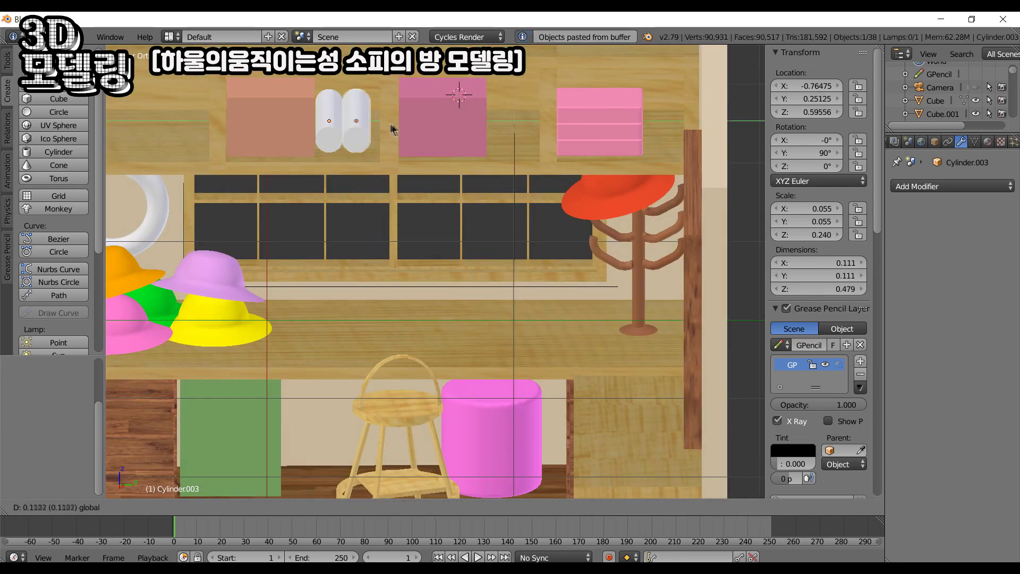
pyautogui.click(392, 129)
pyautogui.moveTo(392, 129); pyautogui.dragTo(376, 125, button='middle')
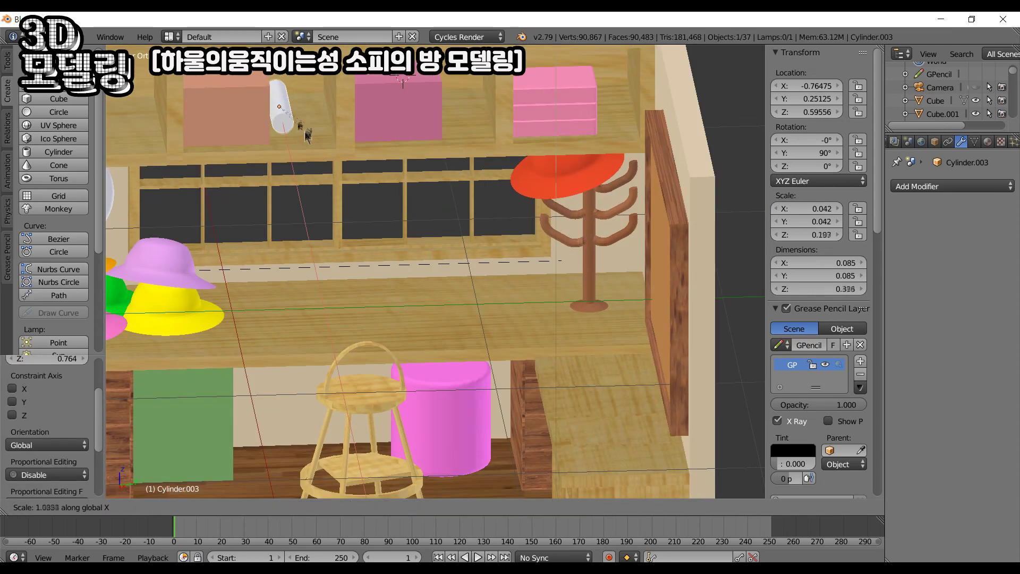
# Paste more rolls and slide them along Y into the cubby.
pyautogui.hotkey('ctrl', 'v')
pyautogui.press('g')
pyautogui.click(329, 109)
pyautogui.hotkey('ctrl', 'v')
pyautogui.press('g')
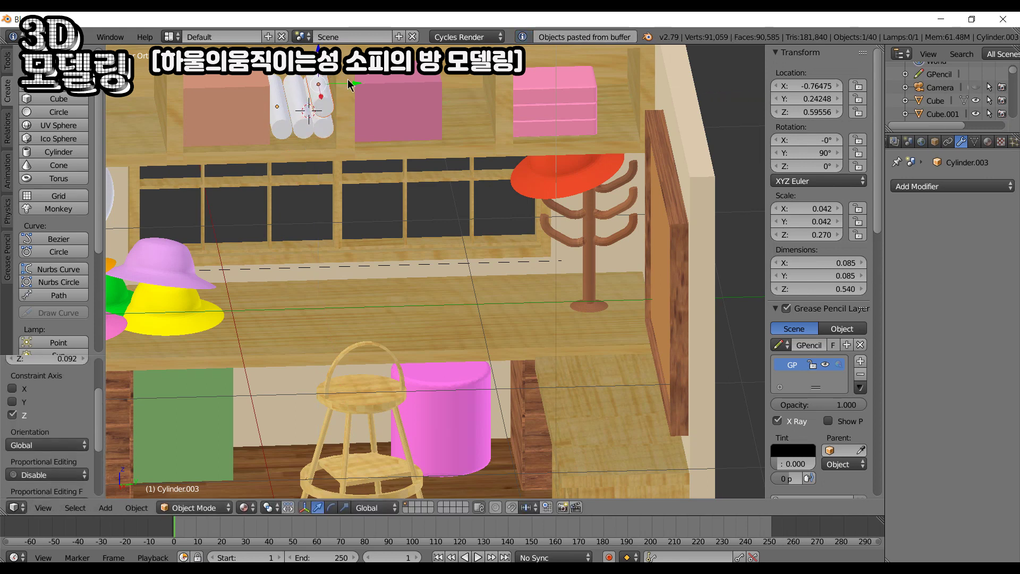
pyautogui.press('g')
pyautogui.press('y')
pyautogui.click(361, 128)
pyautogui.moveTo(361, 128); pyautogui.dragTo(380, 170, button='middle')
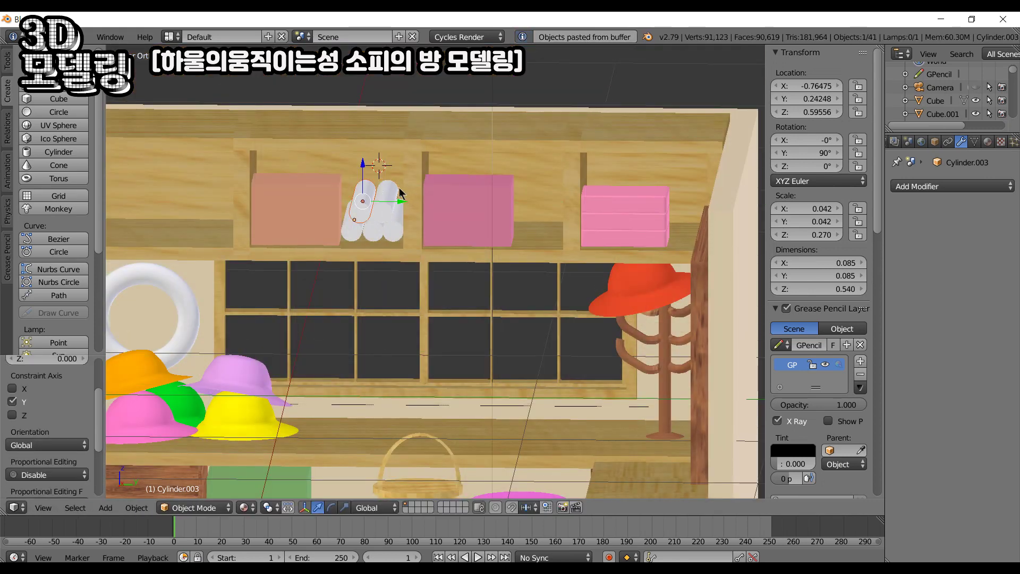
pyautogui.scroll(-3, 381, 239)
# Preview the room through the camera in rendered shading, then return to material preview front view.
pyautogui.press('KP_0')
pyautogui.scroll(2, 457, 219)
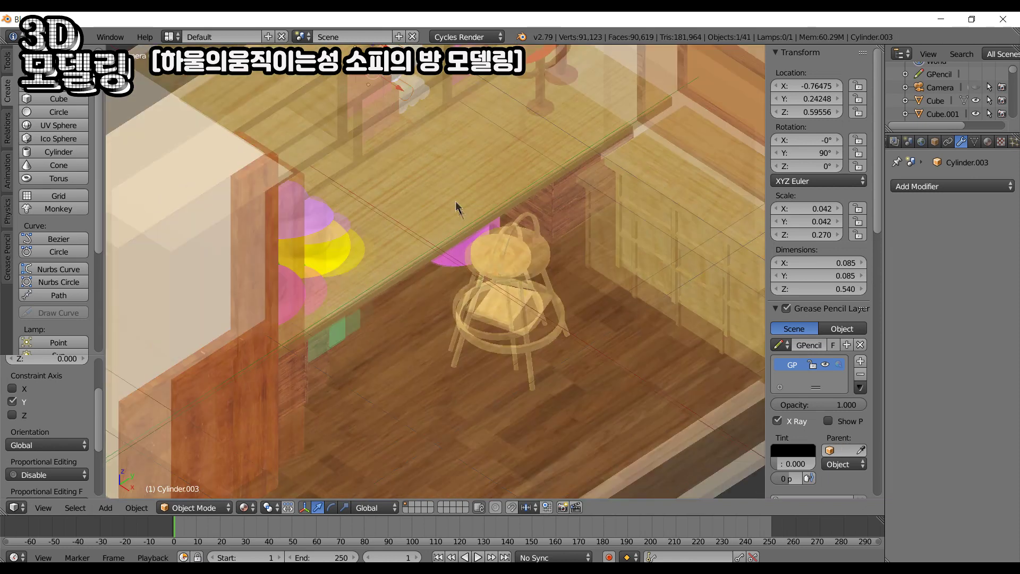
pyautogui.scroll(-2, 458, 218)
pyautogui.press('z')
pyautogui.click(260, 421)
pyautogui.scroll(-3, 400, 423)
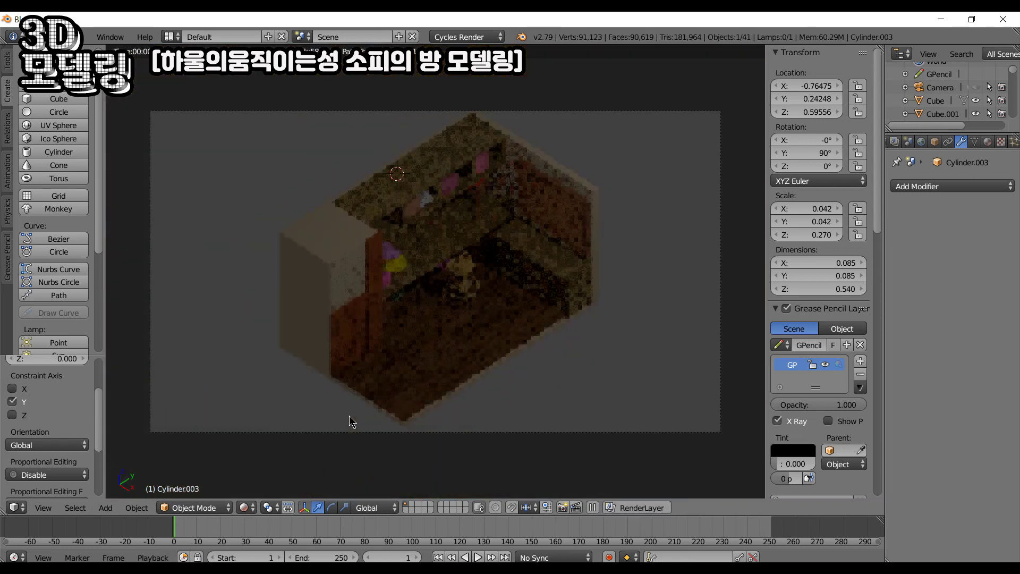
pyautogui.scroll(1, 351, 417)
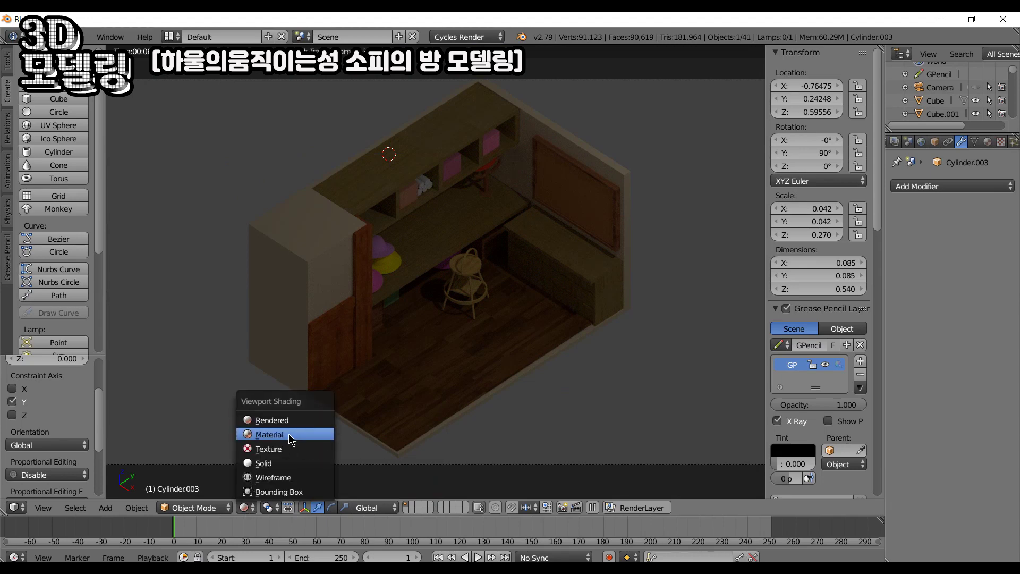
pyautogui.click(289, 436)
pyautogui.press('KP_1')
pyautogui.scroll(1, 498, 194)
pyautogui.scroll(3, 502, 251)
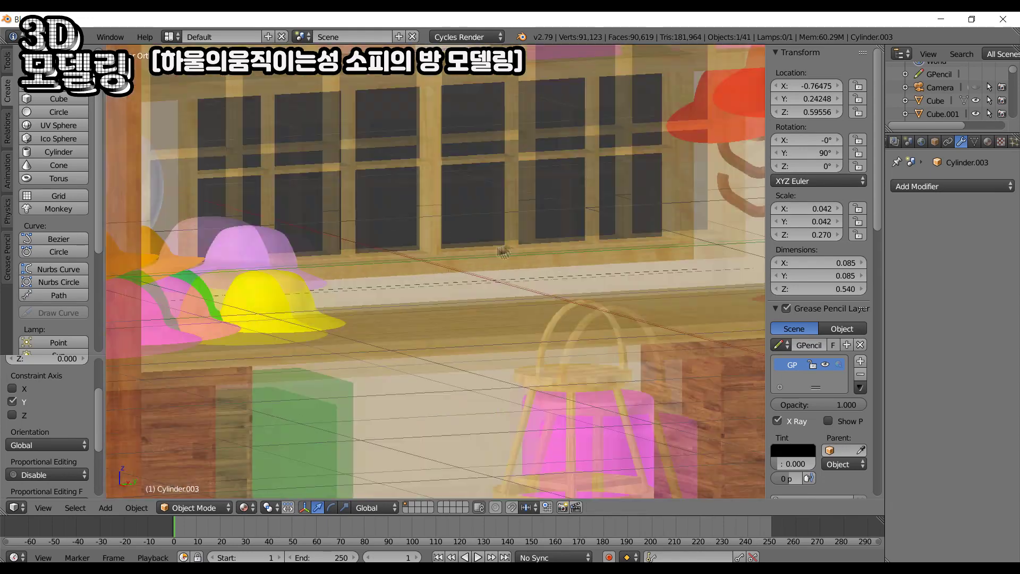
pyautogui.scroll(-3, 503, 251)
pyautogui.scroll(3, 553, 234)
# Paste a cylinder, raise it along Z, and duplicate it along Y onto the pile.
pyautogui.hotkey('ctrl', 'v')
pyautogui.press('g')
pyautogui.press('z')
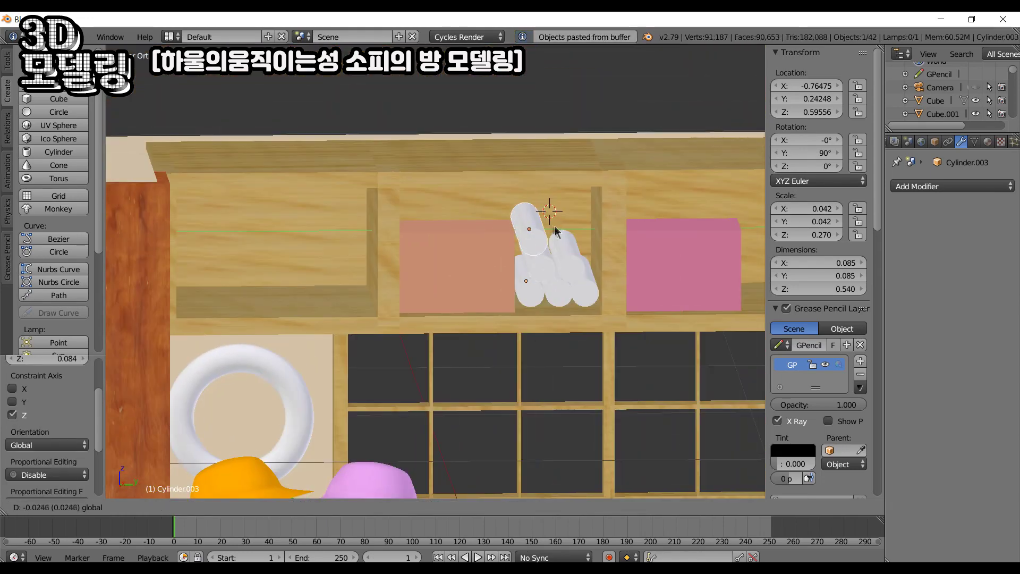
pyautogui.click(556, 233)
pyautogui.press('KP_3')
pyautogui.hotkey('shift', 'd')
pyautogui.press('y')
pyautogui.click(552, 223)
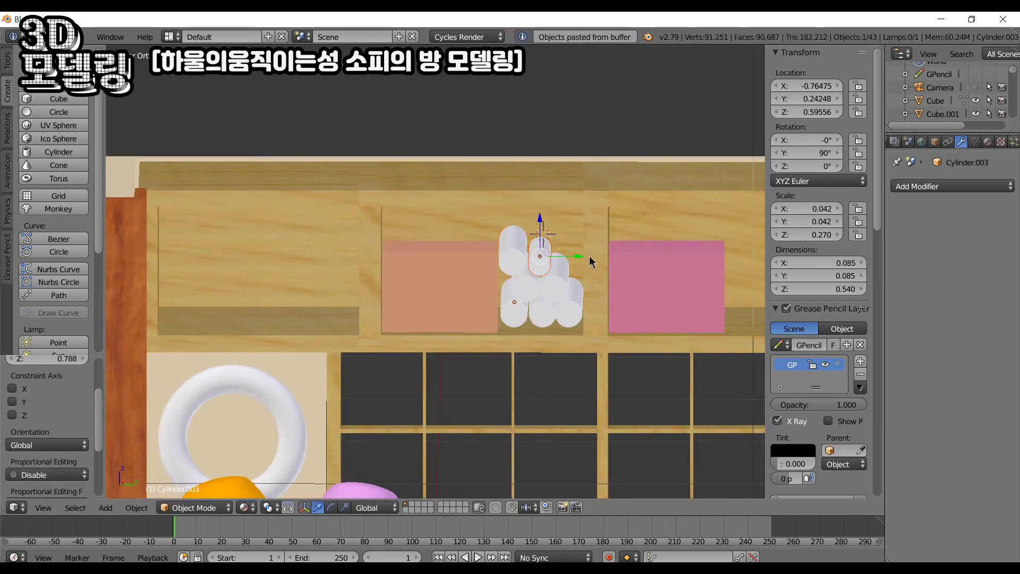
# Paste two more cylinders, moving them along Y and resizing to complete the stack.
pyautogui.hotkey('ctrl', 'v')
pyautogui.press('g')
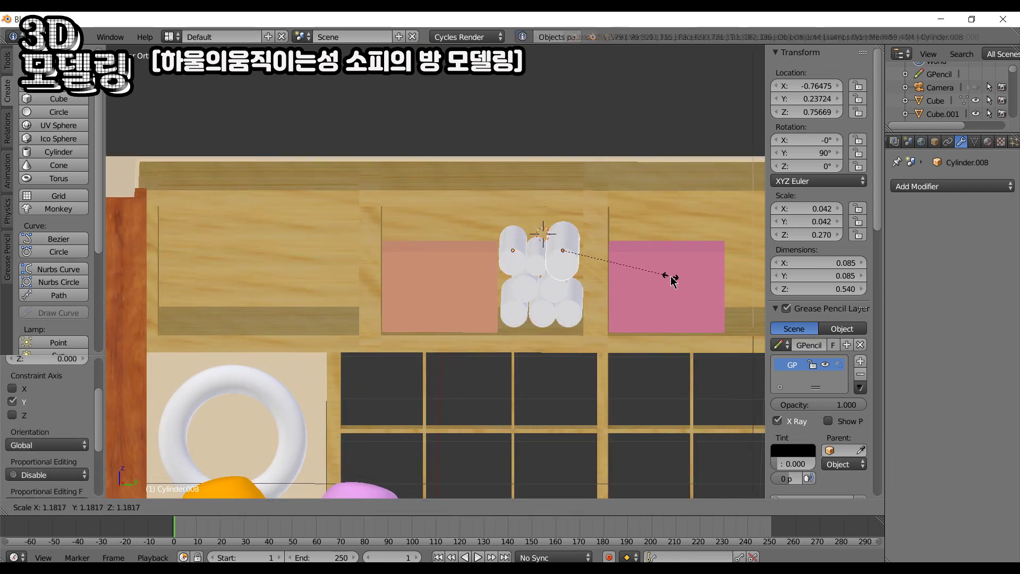
pyautogui.moveTo(604, 255)
pyautogui.mouseDown(button='middle')
pyautogui.moveTo(531, 298)
pyautogui.moveTo(387, 353)
pyautogui.mouseUp(button='middle')
pyautogui.scroll(2, 531, 297)
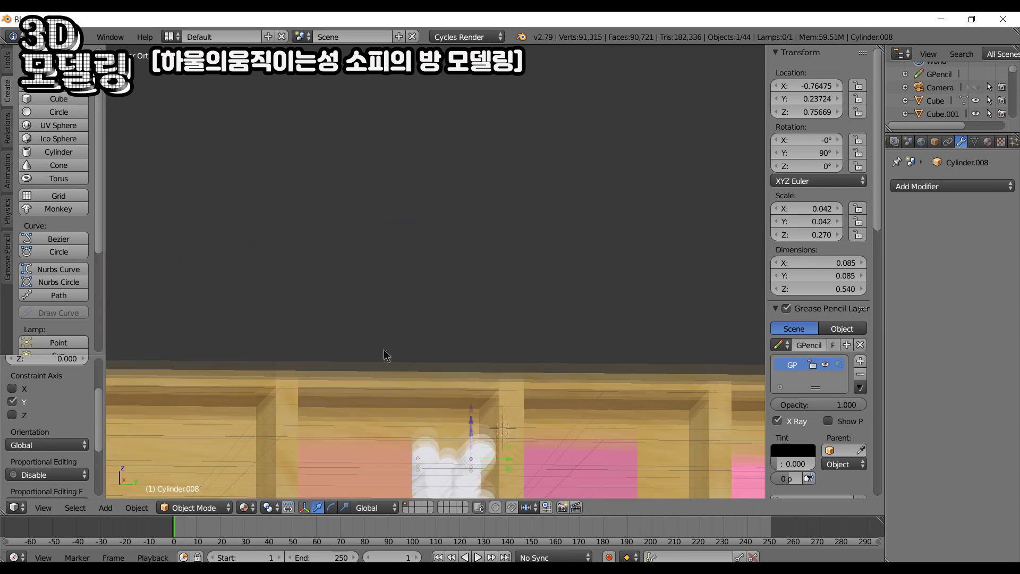
pyautogui.hotkey('ctrl', 'v')
pyautogui.press('g')
pyautogui.press('y')
pyautogui.click(478, 351)
pyautogui.press('s')
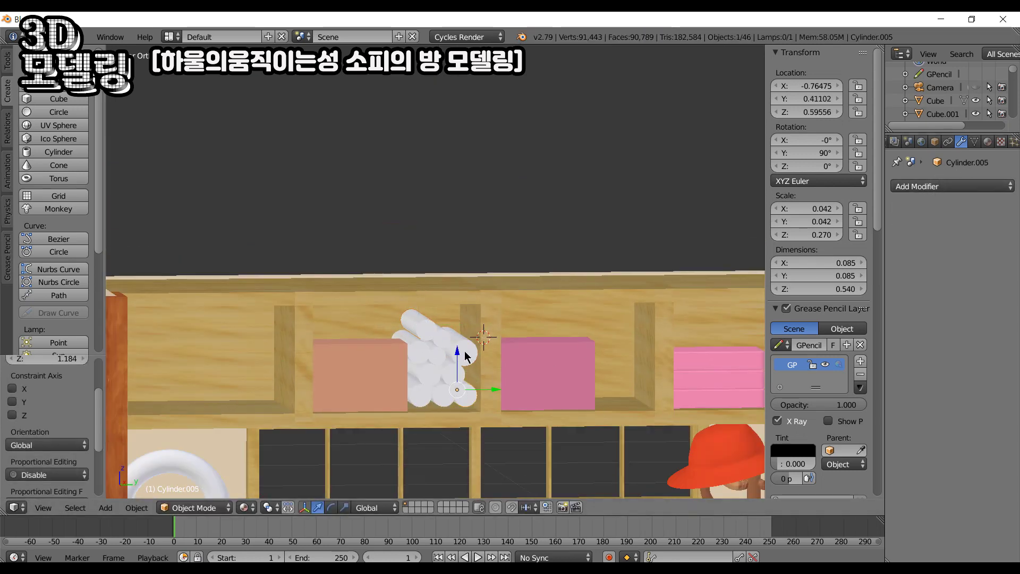
pyautogui.scroll(-5, 371, 461)
pyautogui.scroll(2, 593, 380)
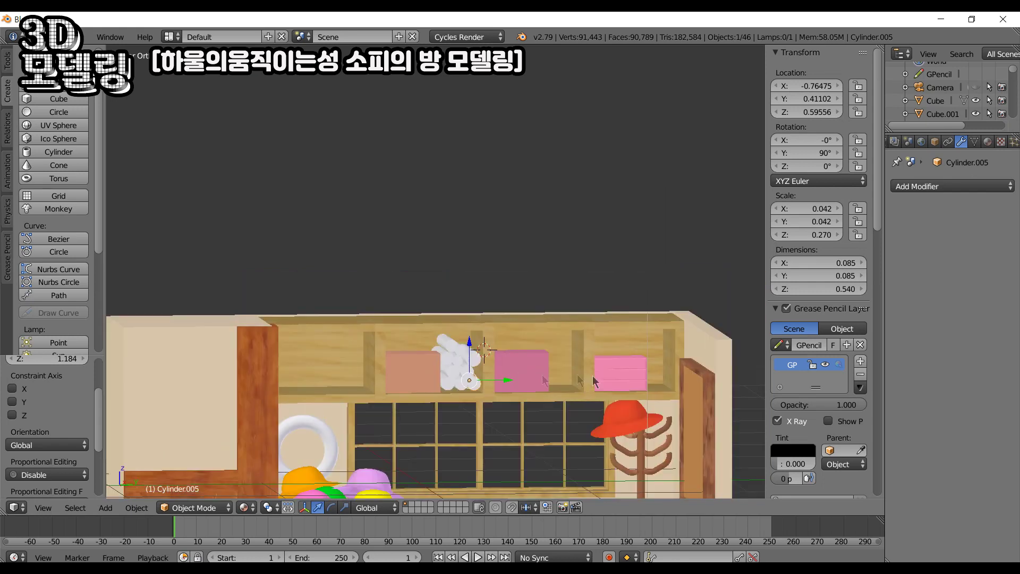
# Paste a copy of the pink box in the left cubby and flatten it along Z into a lid.
pyautogui.rightClick(638, 364)
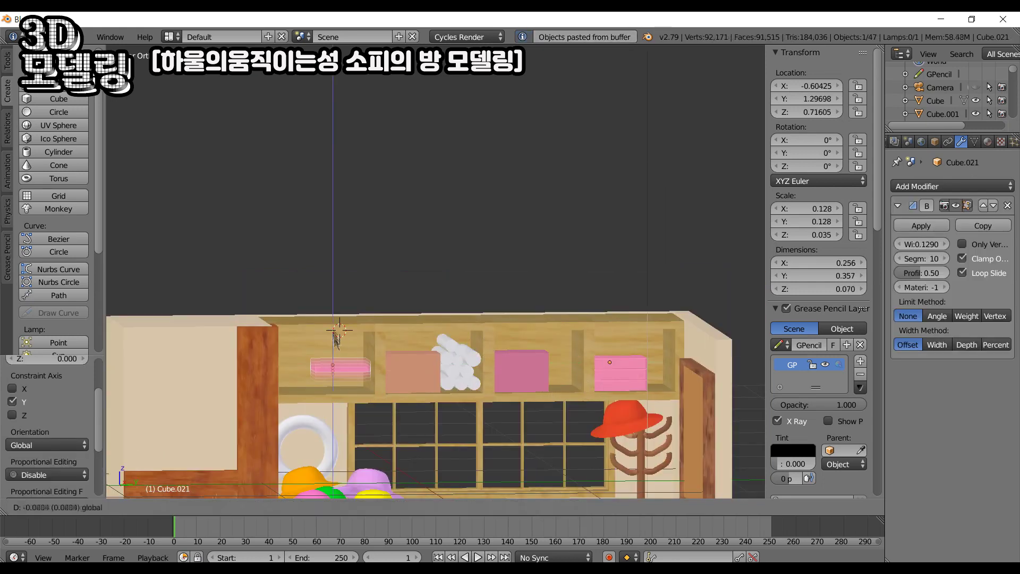
pyautogui.scroll(3, 347, 360)
pyautogui.keyDown('shift'); pyautogui.moveTo(266, 368); pyautogui.dragTo(308, 279, button='middle'); pyautogui.keyUp('shift')
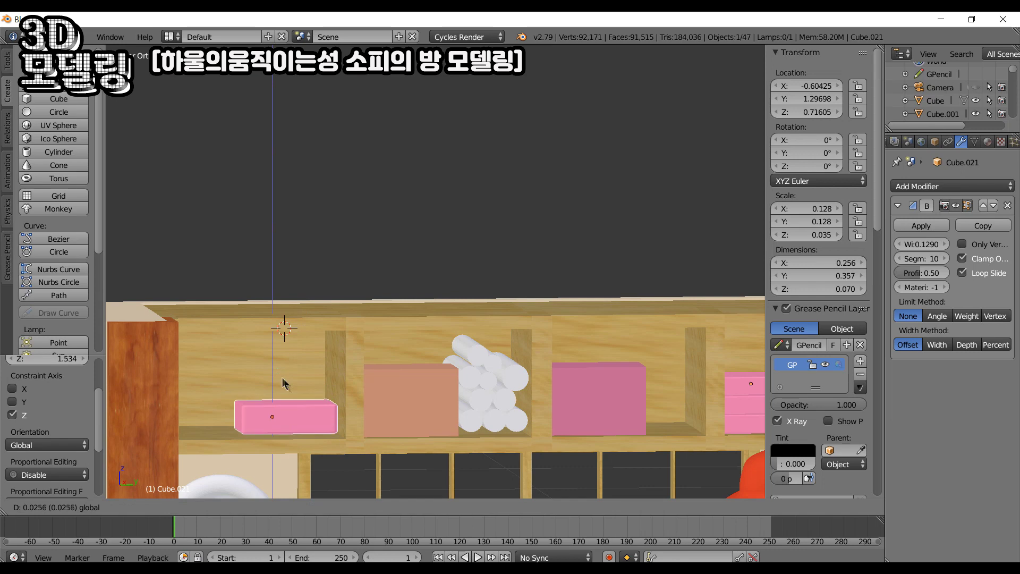
pyautogui.click(951, 318)
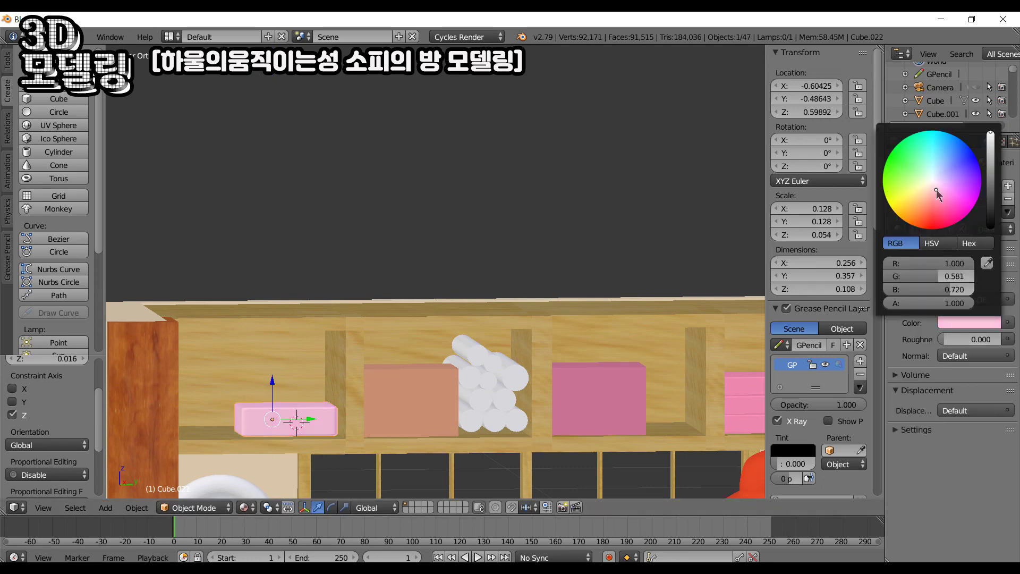
pyautogui.hotkey('ctrl', 'v')
pyautogui.press('s')
pyautogui.press('z')
pyautogui.click(282, 372)
# Colour the lid light blue.
pyautogui.click(969, 323)
pyautogui.click(930, 175)
pyautogui.hotkey('ctrl', 'v')
pyautogui.click(965, 319)
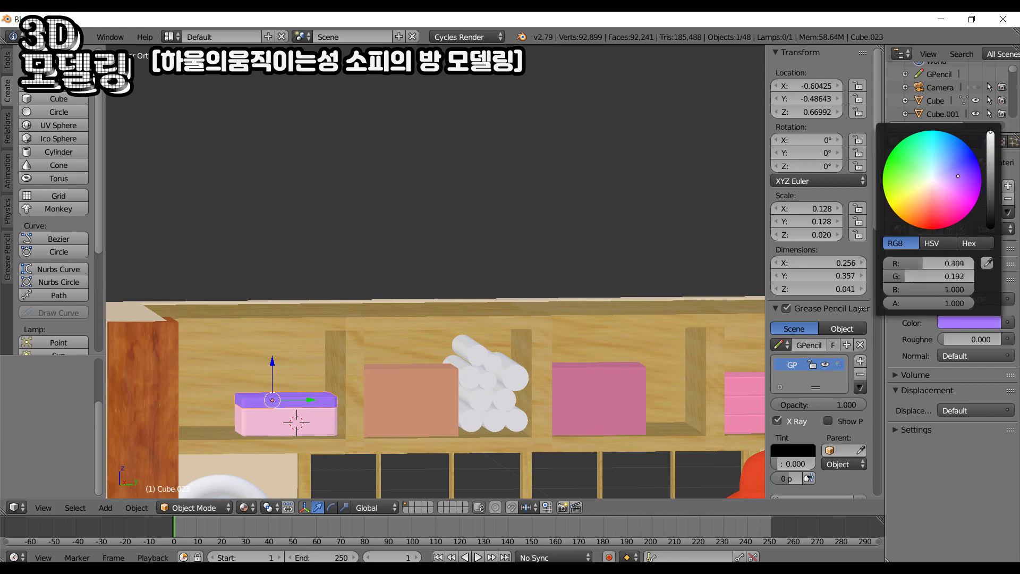
# Paste a copy of the lidded box and stack it vertically on top.
pyautogui.hotkey('ctrl', 'v')
pyautogui.press('g')
pyautogui.press('z')
pyautogui.click(286, 338)
pyautogui.moveTo(286, 338); pyautogui.dragTo(311, 373, button='middle')
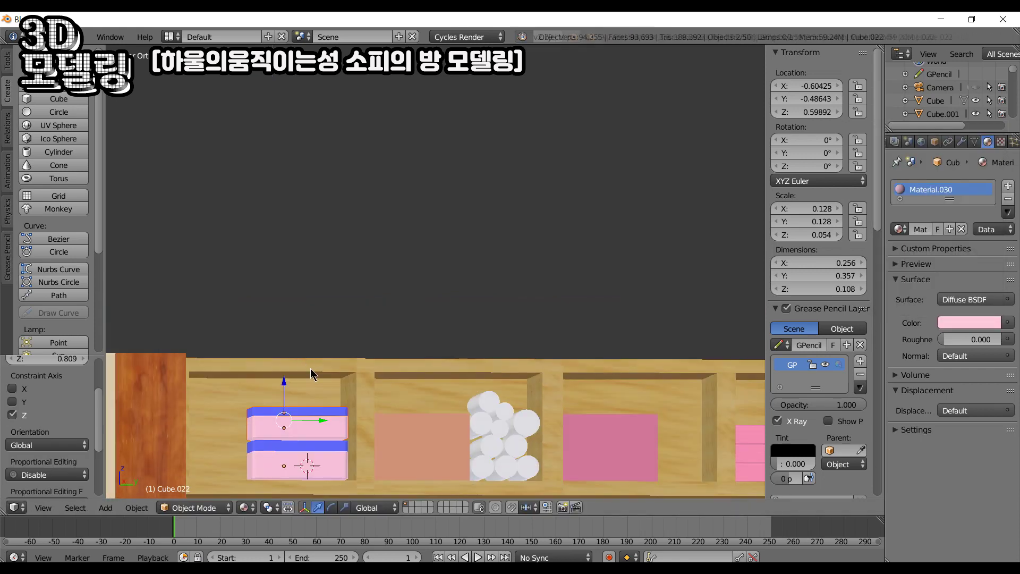
pyautogui.moveTo(284, 395); pyautogui.dragTo(284, 400)
pyautogui.scroll(-5, 284, 399)
pyautogui.moveTo(318, 346); pyautogui.dragTo(372, 361, button='middle')
pyautogui.scroll(6, 478, 372)
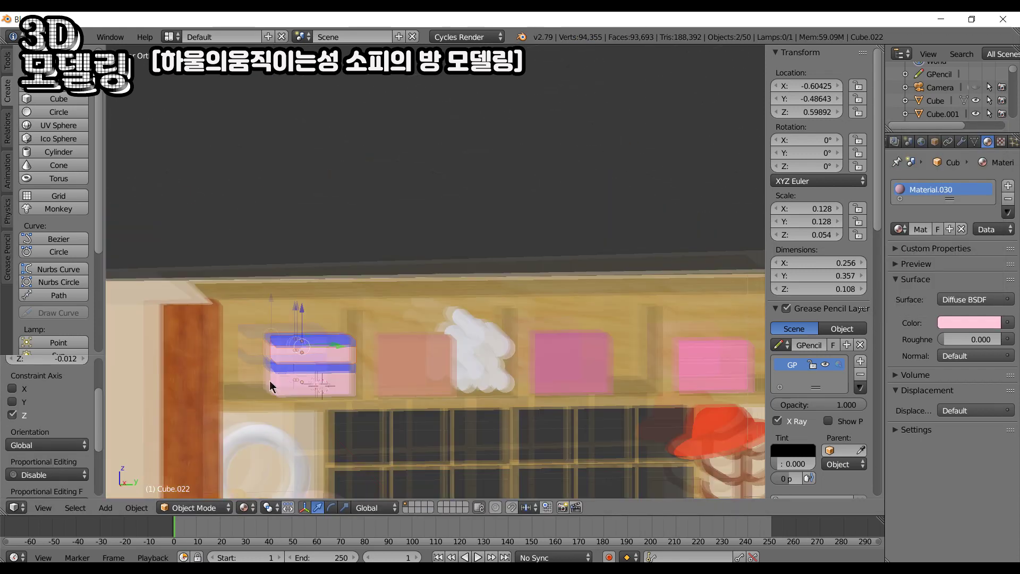
# Make the small 0.087-scale box beside the stack yellow.
pyautogui.rightClick(483, 373)
pyautogui.click(968, 323)
pyautogui.hotkey('ctrl', 'v')
pyautogui.hotkey('ctrl', 'z')
pyautogui.click(969, 322)
pyautogui.hotkey('ctrl', 'v')
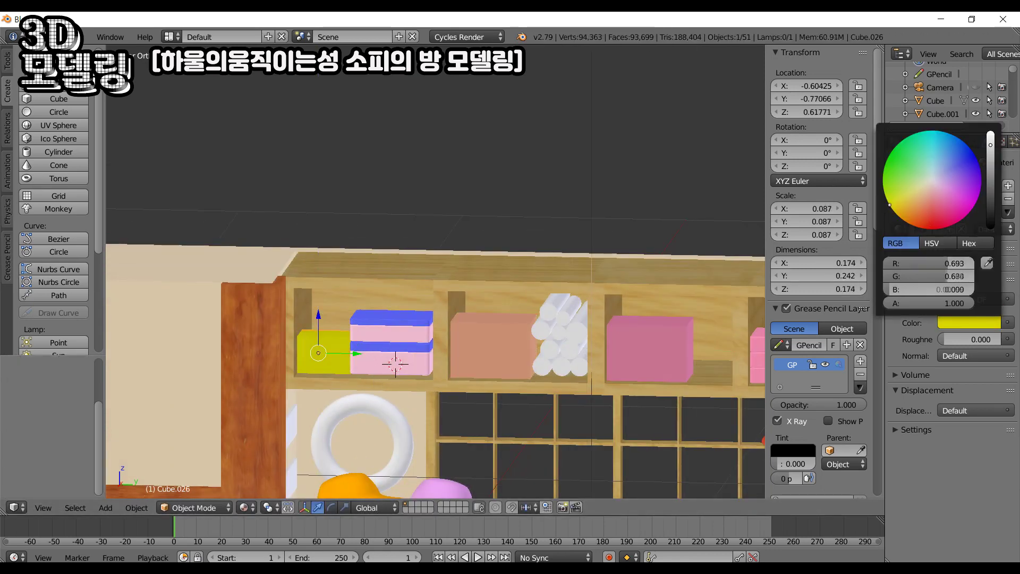
pyautogui.scroll(-6, 187, 426)
pyautogui.moveTo(187, 426); pyautogui.dragTo(482, 413, button='middle')
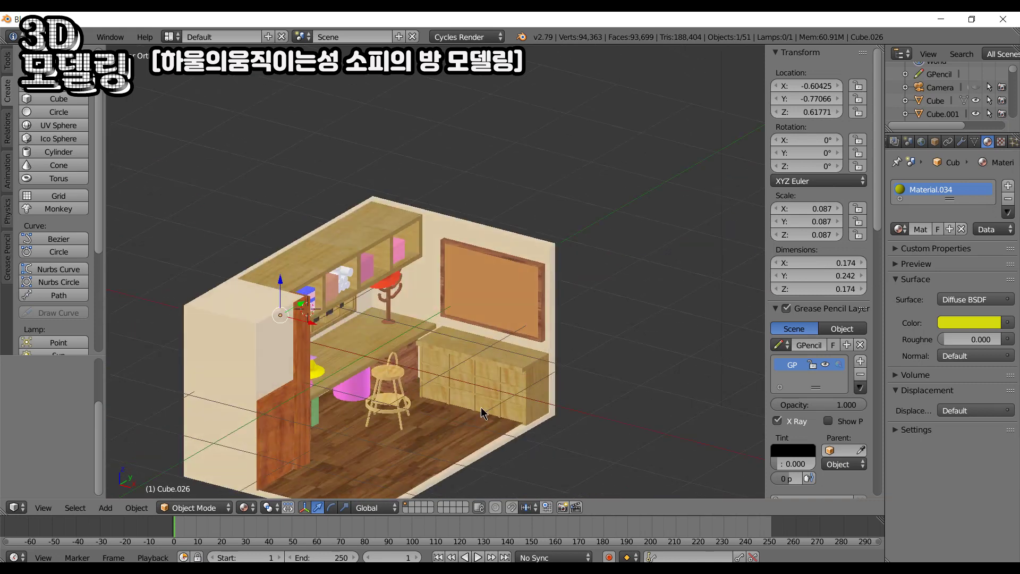
# Add a cube on the dresser, move it along Y and shrink it down.
pyautogui.scroll(3, 482, 413)
pyautogui.click(58, 98)
pyautogui.press('g')
pyautogui.press('y')
pyautogui.click(253, 259)
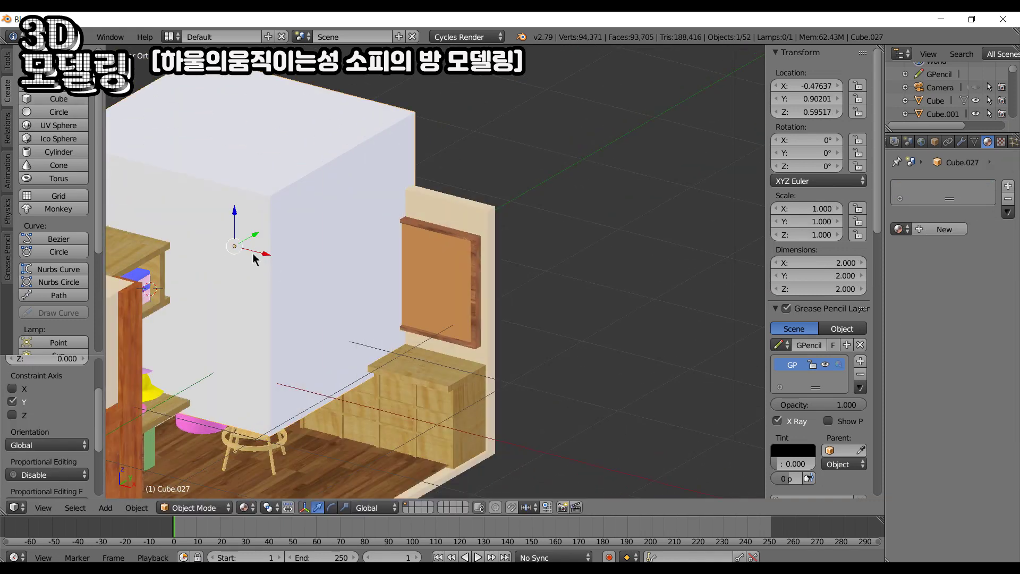
pyautogui.scroll(-3, 253, 259)
pyautogui.press('s')
pyautogui.click(365, 274)
# Scale the cube's top face and move its right face along X to widen the box.
pyautogui.scroll(3, 364, 273)
pyautogui.press('Tab')
pyautogui.press('s')
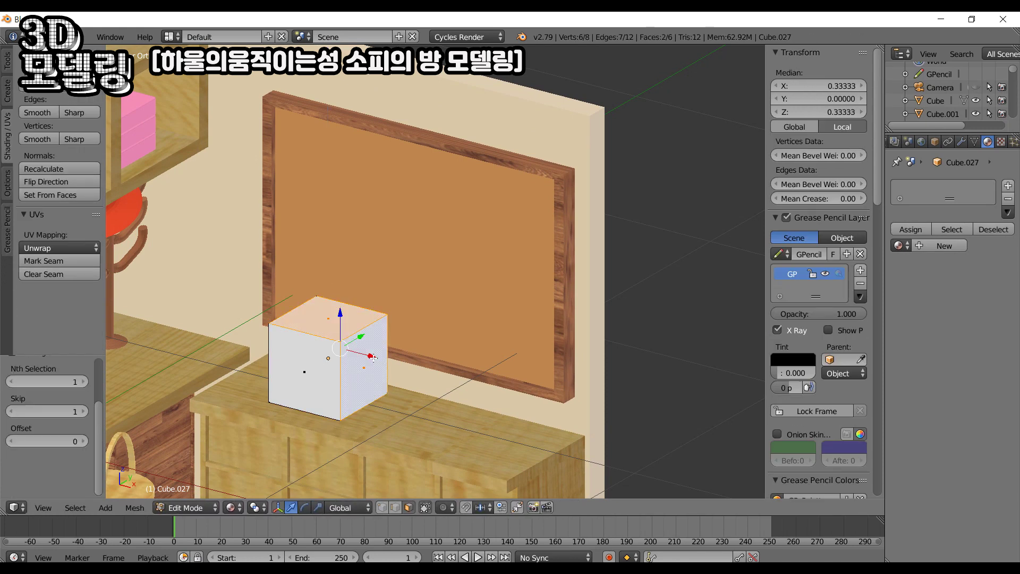
pyautogui.rightClick(374, 358)
pyautogui.press('g')
pyautogui.press('x')
pyautogui.click(460, 426)
# Flatten the box and scale its top face inward to 0.092 size.
pyautogui.press('Tab')
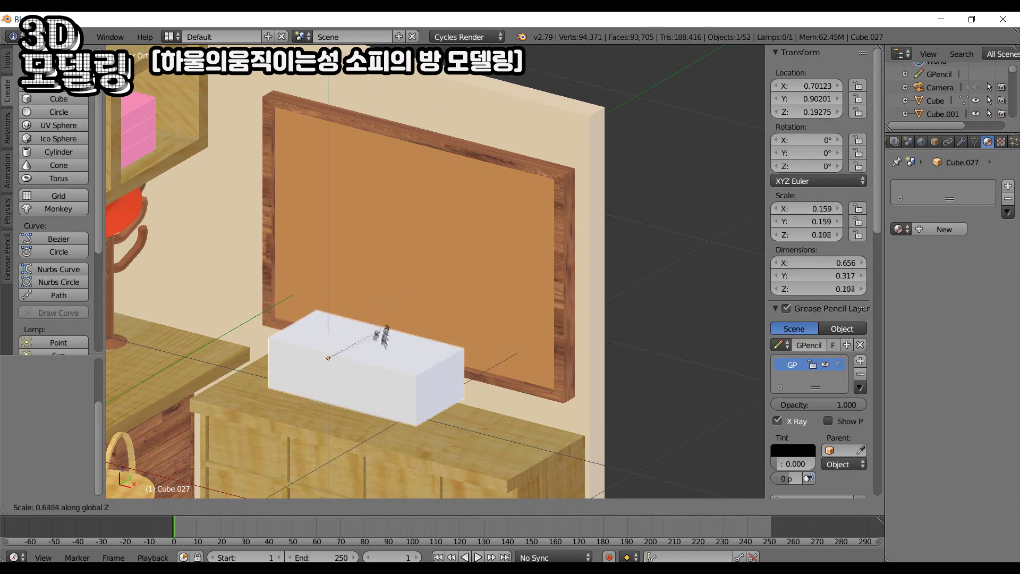
pyautogui.click(386, 336)
pyautogui.press('Tab')
pyautogui.press('s')
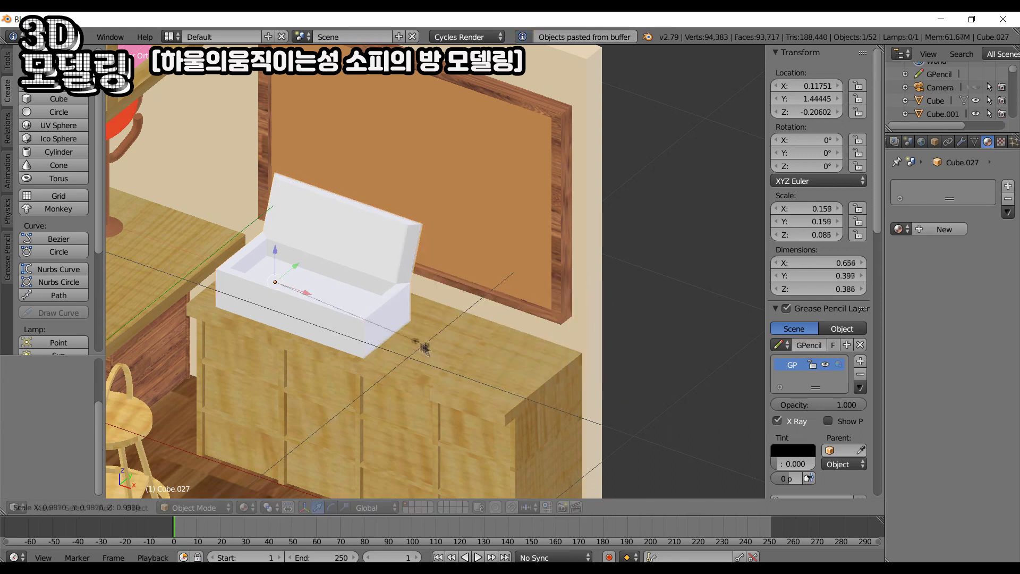
pyautogui.click(389, 343)
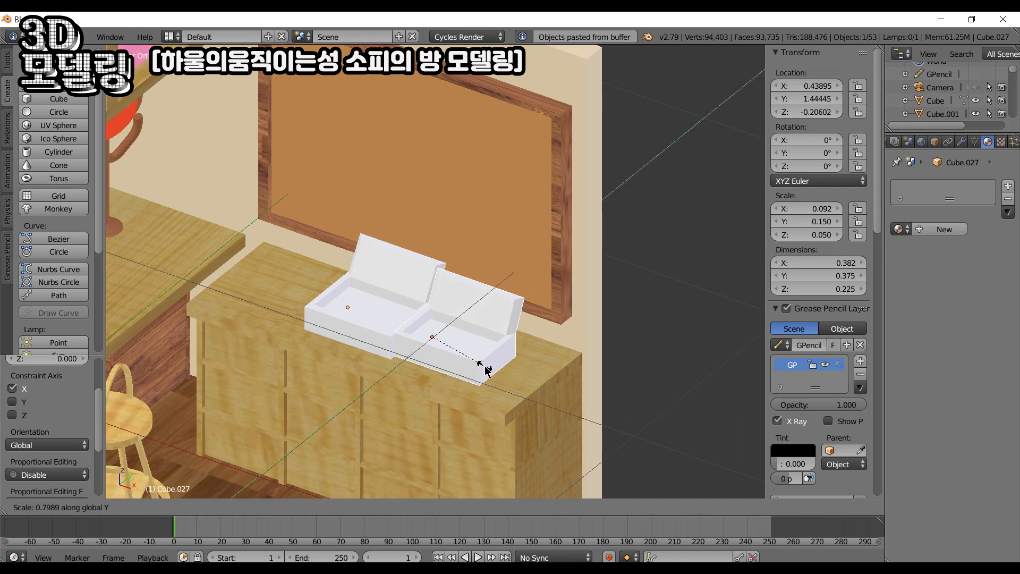
# Replace the dresser's material with a new one using a dark wood image texture.
pyautogui.click(899, 229)
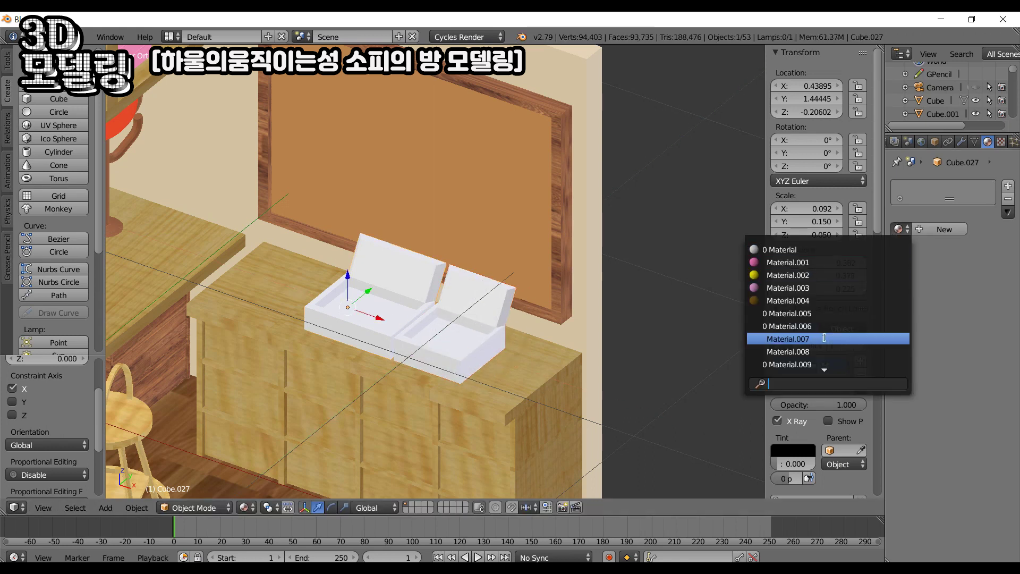
pyautogui.rightClick(388, 393)
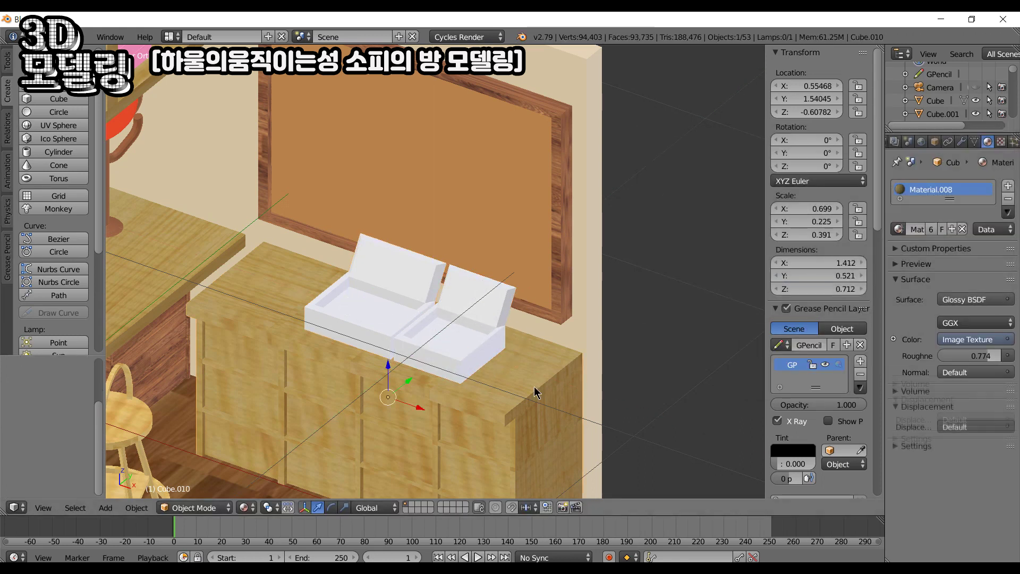
pyautogui.click(1006, 229)
pyautogui.click(1007, 322)
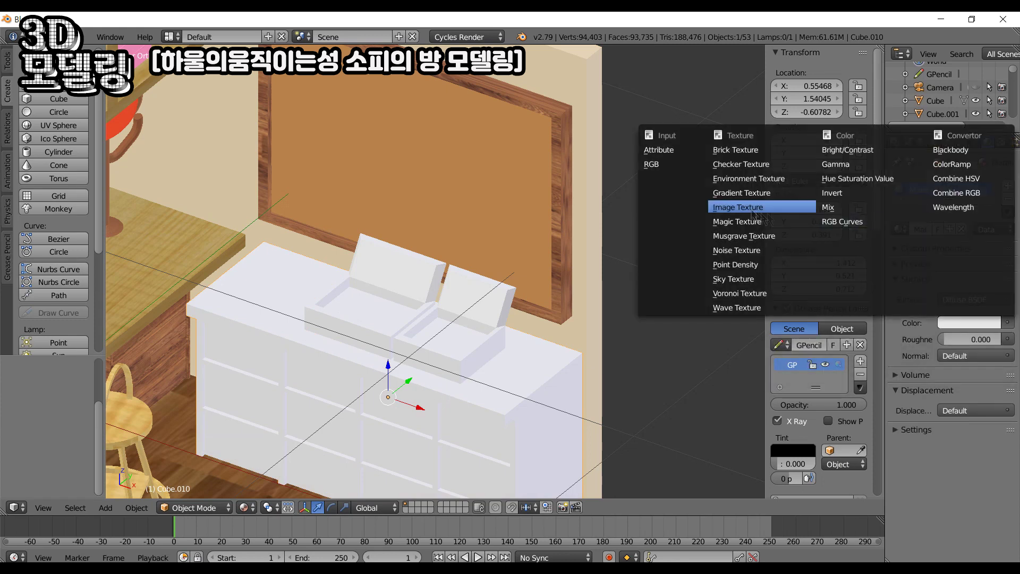
pyautogui.click(740, 200)
pyautogui.click(988, 338)
pyautogui.click(85, 319)
pyautogui.doubleClick(257, 332)
# Preview the room rendered, then give the left white box a light wood material.
pyautogui.scroll(-5, 483, 366)
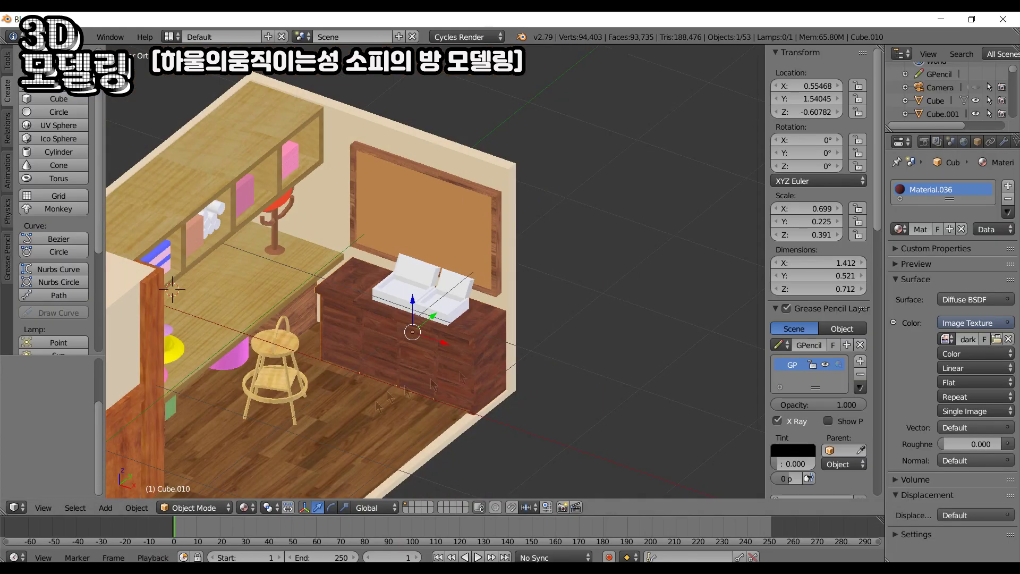
pyautogui.hotkey('shift', 'z')
pyautogui.click(276, 448)
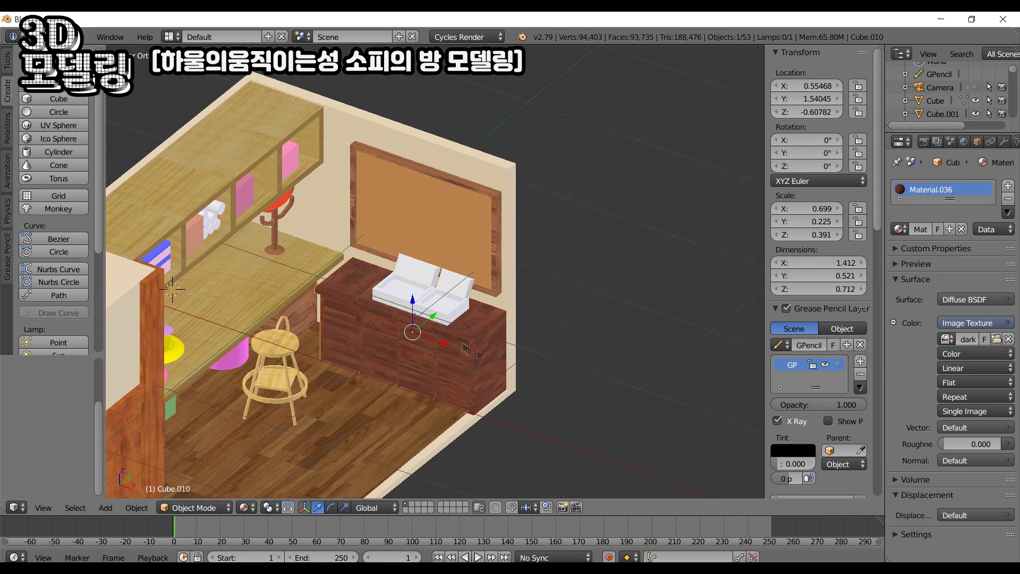
pyautogui.rightClick(396, 292)
pyautogui.press('KP_Decimal')
pyautogui.click(898, 229)
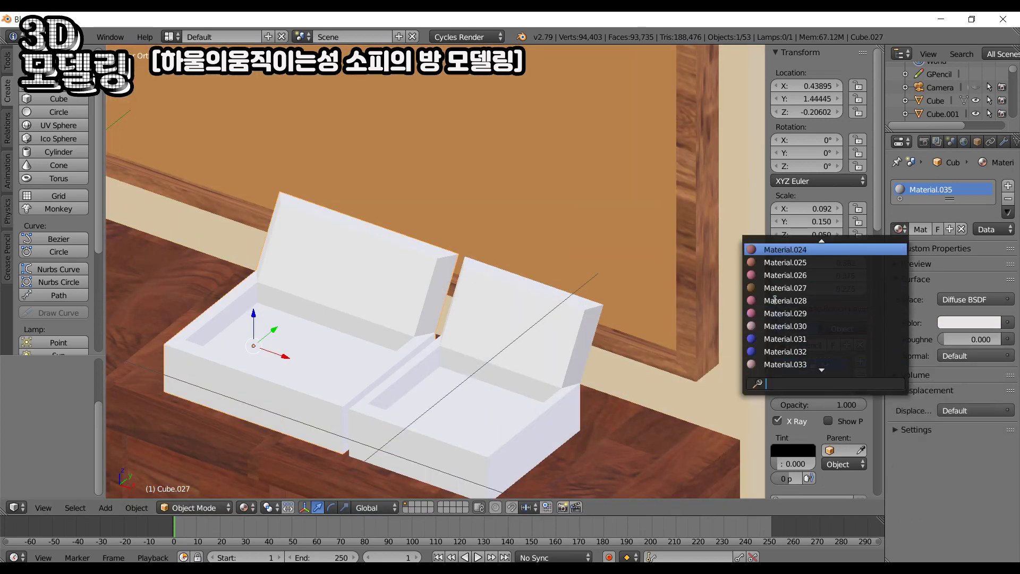
pyautogui.click(776, 289)
# UV-unwrap the other white box and assign it the Material.013 wood.
pyautogui.press('Tab')
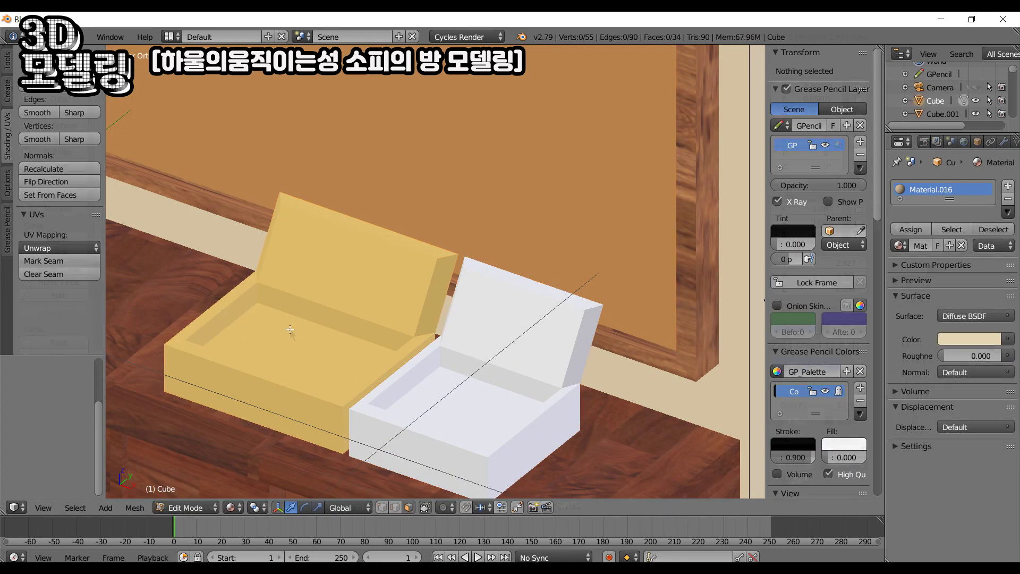
pyautogui.press('Tab')
pyautogui.rightClick(479, 399)
pyautogui.click(898, 229)
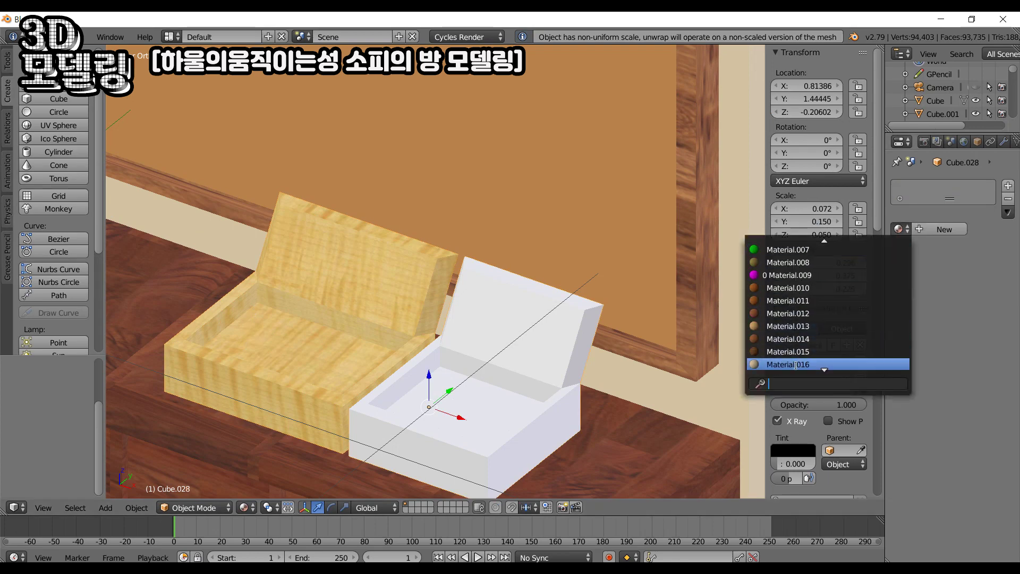
pyautogui.click(829, 359)
pyautogui.press('Tab')
pyautogui.press('u')
pyautogui.click(444, 341)
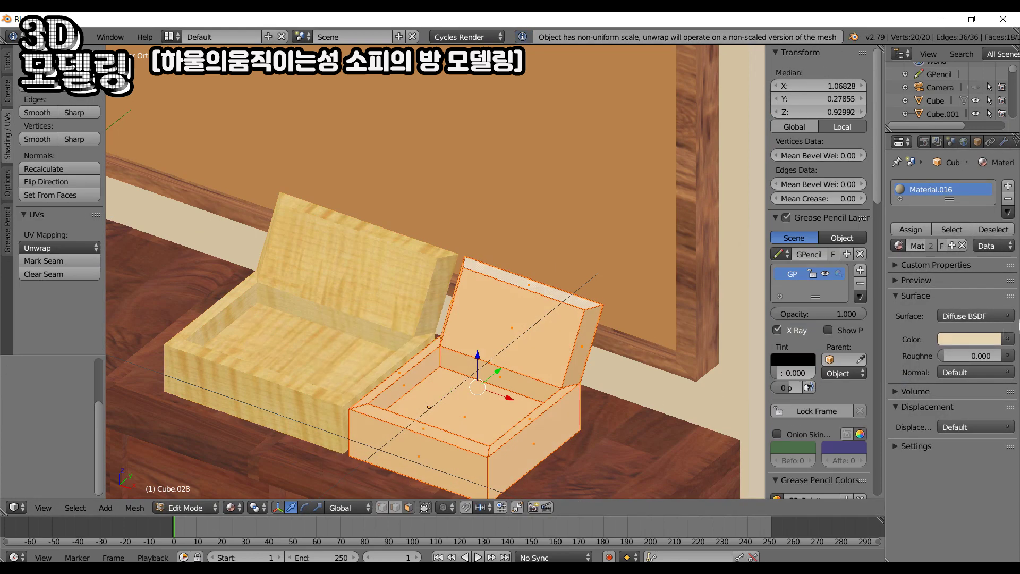
pyautogui.click(951, 246)
pyautogui.click(781, 291)
pyautogui.press('Tab')
# Add a UV sphere near the desk and stretch it vertically into an egg.
pyautogui.scroll(-5, 448, 381)
pyautogui.scroll(2, 448, 381)
pyautogui.scroll(2, 448, 380)
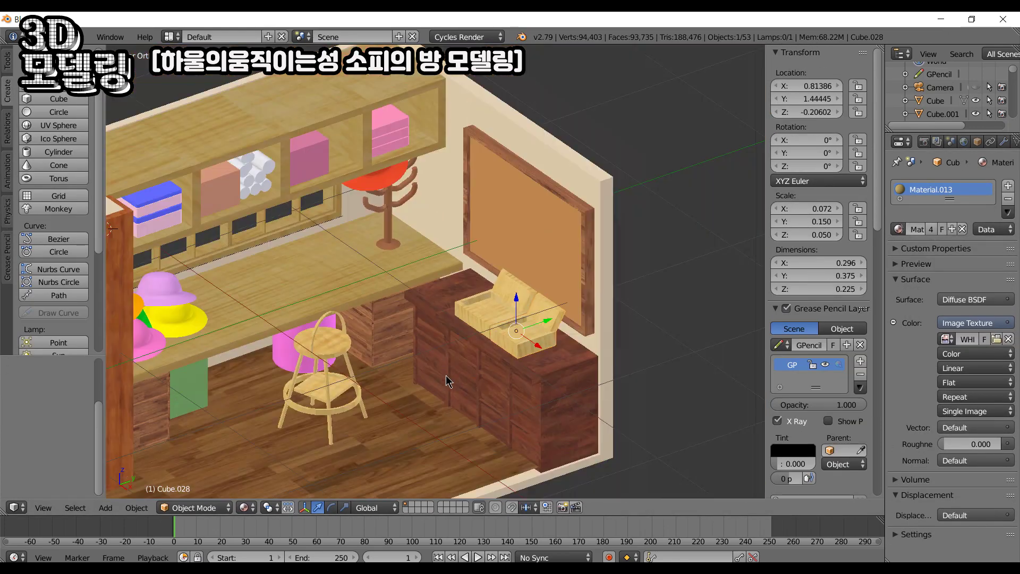
pyautogui.scroll(-4, 448, 381)
pyautogui.scroll(2, 581, 319)
pyautogui.keyDown('shift'); pyautogui.moveTo(580, 318); pyautogui.dragTo(421, 342, button='middle'); pyautogui.keyUp('shift')
pyautogui.scroll(3, 422, 341)
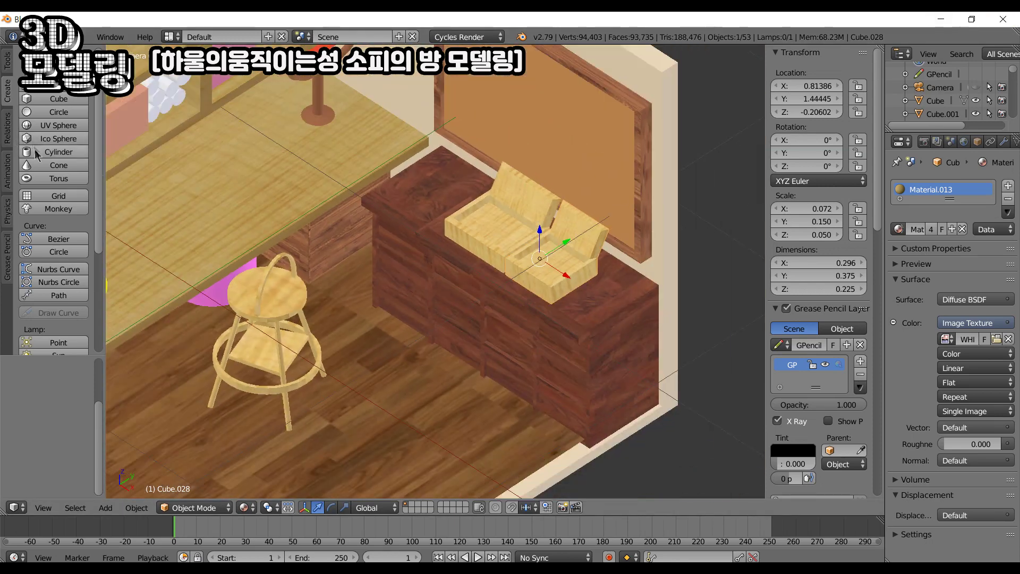
pyautogui.click(58, 125)
pyautogui.scroll(-4, 372, 266)
pyautogui.press('s')
pyautogui.press('z')
pyautogui.click(378, 351)
# Delete the bottom cap vertices of the egg in front wireframe view.
pyautogui.press('Tab')
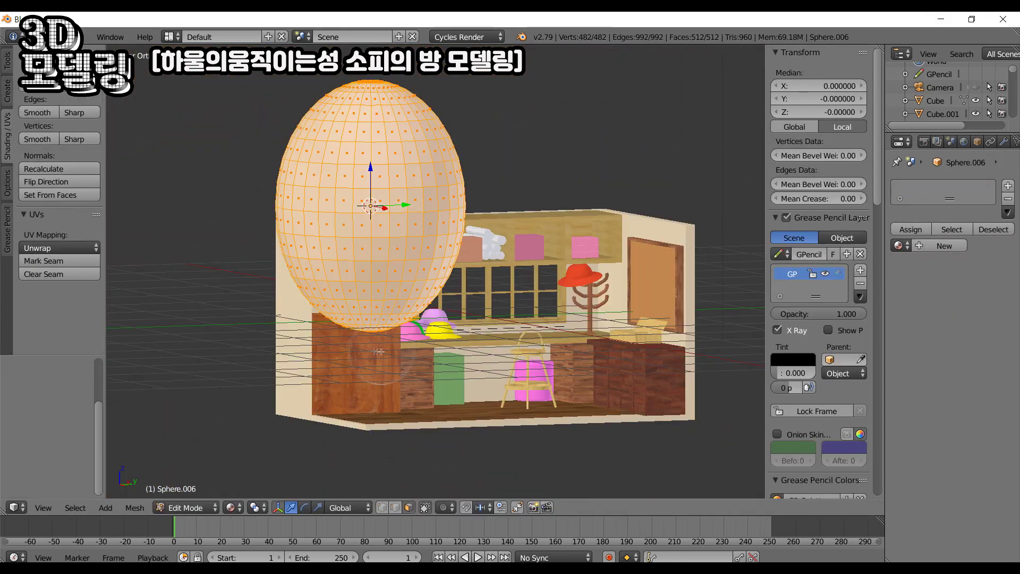
pyautogui.press('z')
pyautogui.press('KP_1')
pyautogui.rightClick(411, 346)
pyautogui.click(75, 507)
pyautogui.click(80, 453)
pyautogui.press('x')
pyautogui.click(365, 383)
pyautogui.press('Tab')
# Fill the egg's open bottom edge loop with a face.
pyautogui.moveTo(404, 338); pyautogui.dragTo(392, 312, button='middle')
pyautogui.press('z')
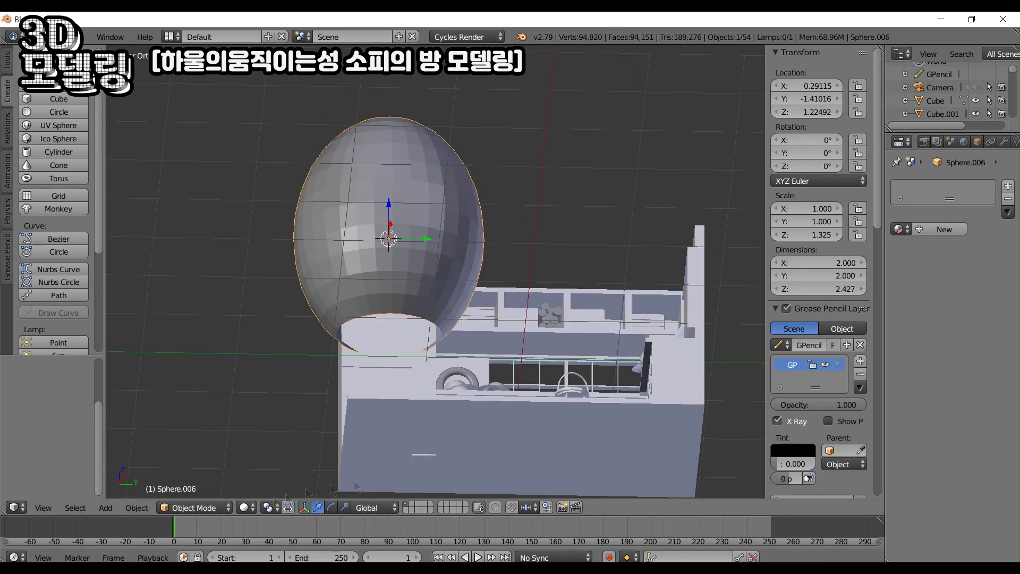
pyautogui.press('Tab')
pyautogui.keyDown('alt'); pyautogui.rightClick(392, 312); pyautogui.keyUp('alt')
pyautogui.press('KP_1')
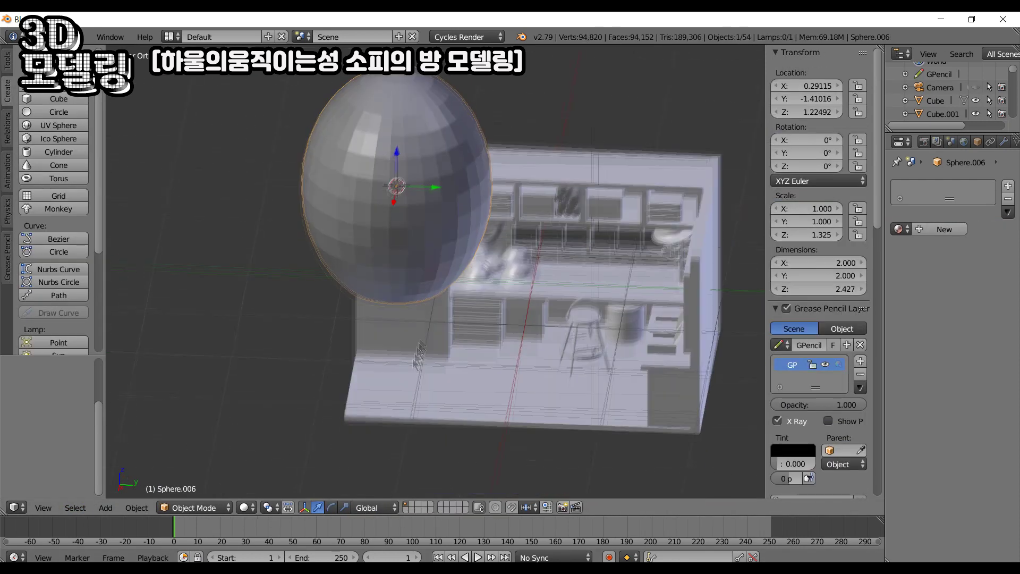
pyautogui.press('f')
pyautogui.press('z')
# Paint-select and delete the top cap vertices to open the vase's mouth.
pyautogui.click(382, 508)
pyautogui.press('c')
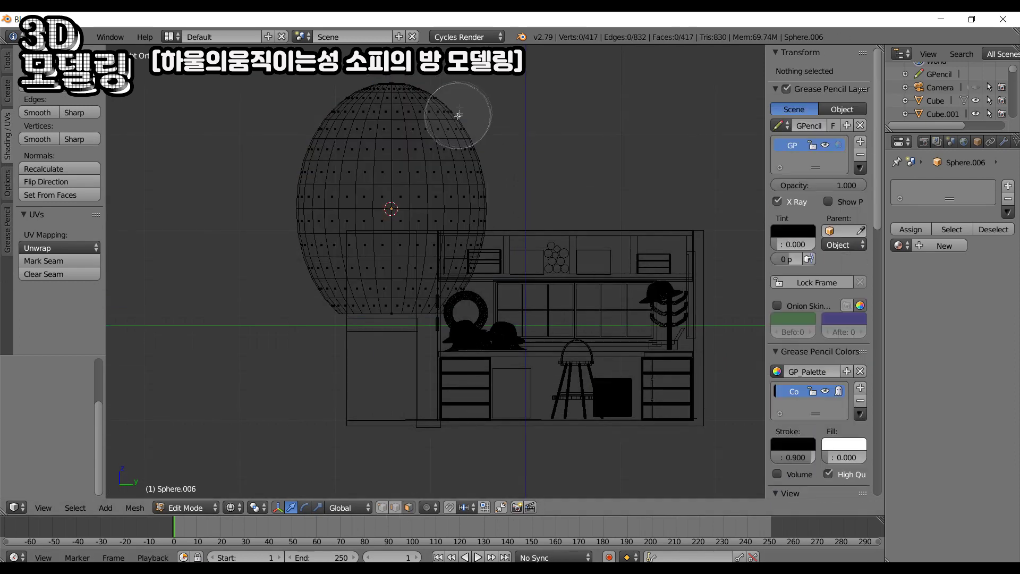
pyautogui.moveTo(456, 113); pyautogui.dragTo(328, 78)
pyautogui.press('x')
pyautogui.click(393, 104)
pyautogui.scroll(2, 394, 229)
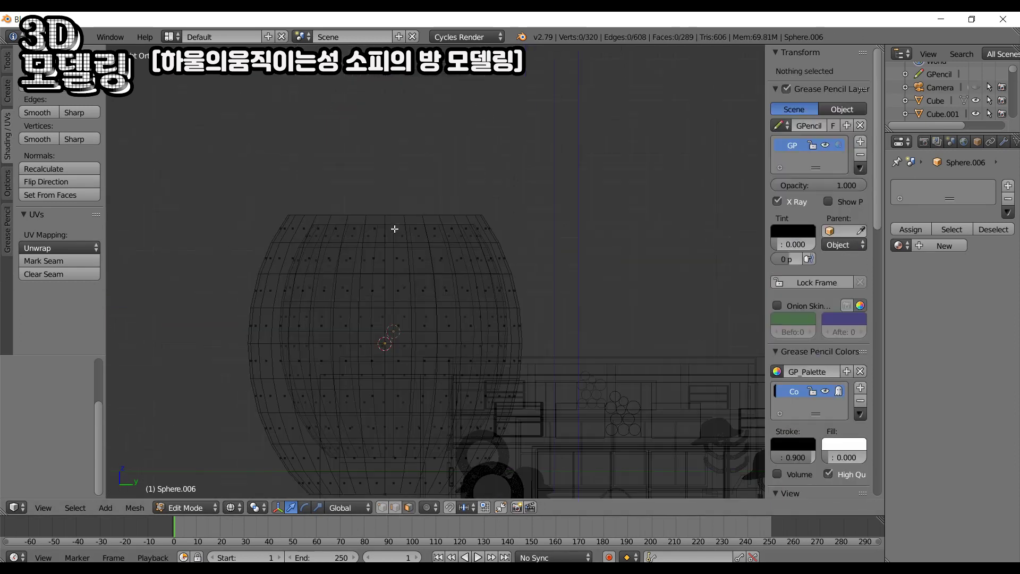
# Extrude the top rim upward twice, flaring it outward into a lip.
pyautogui.keyDown('alt'); pyautogui.rightClick(370, 217); pyautogui.keyUp('alt')
pyautogui.press('z')
pyautogui.moveTo(370, 216); pyautogui.dragTo(472, 195, button='middle')
pyautogui.press('e')
pyautogui.press('z')
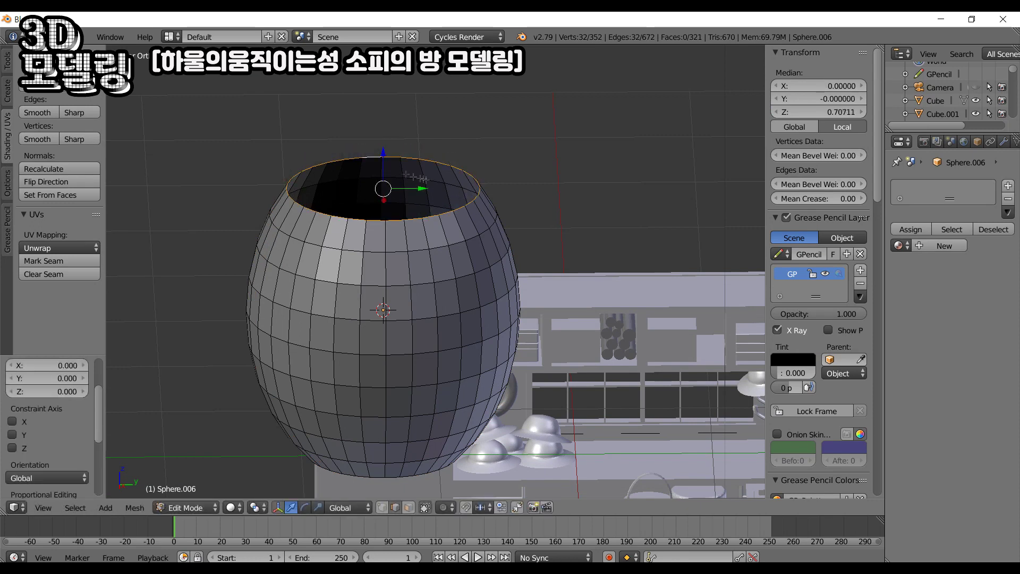
pyautogui.click(472, 195)
pyautogui.press('s')
pyautogui.press('e')
pyautogui.press('z')
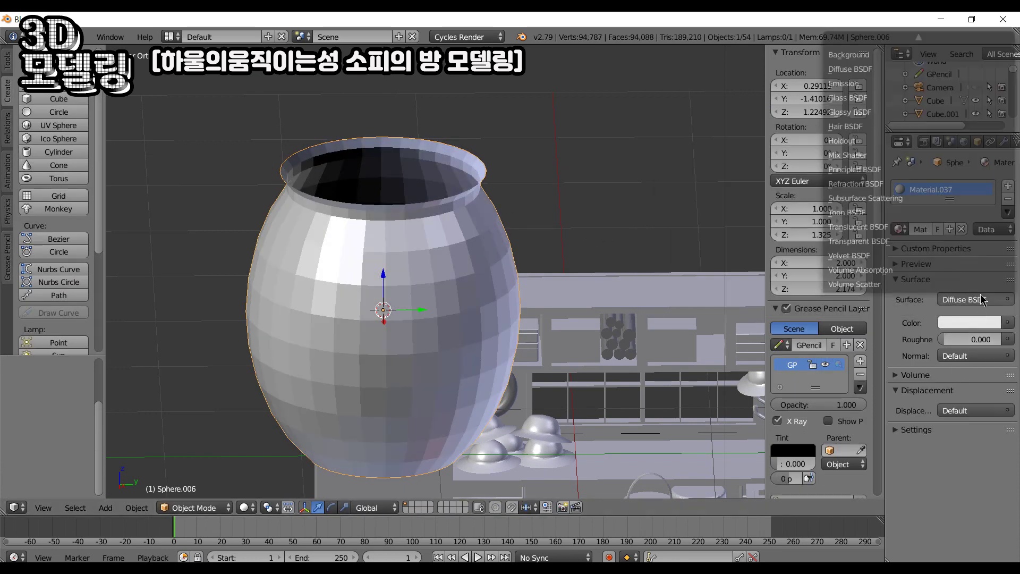
# Add a Solidify modifier to give the vase wall thickness.
pyautogui.click(1003, 142)
pyautogui.click(951, 186)
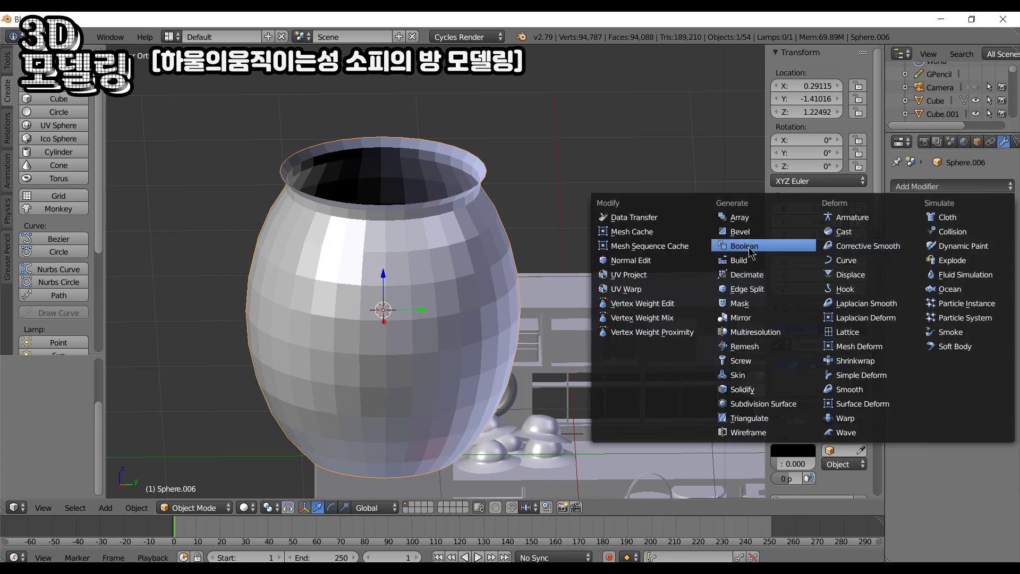
pyautogui.click(742, 390)
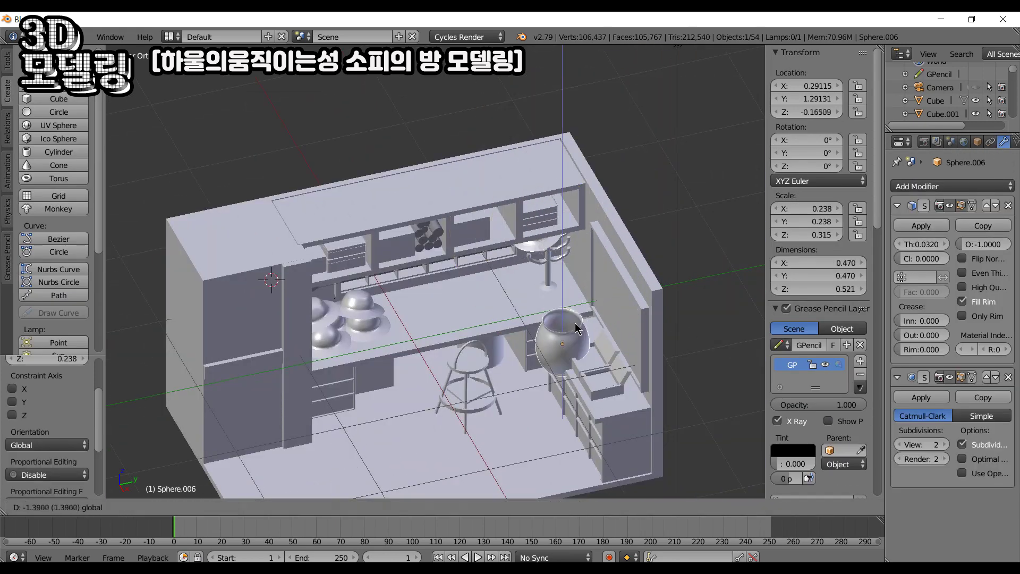
# Place the vase on the dresser, then paste a copy and lift it into the box.
pyautogui.click(584, 340)
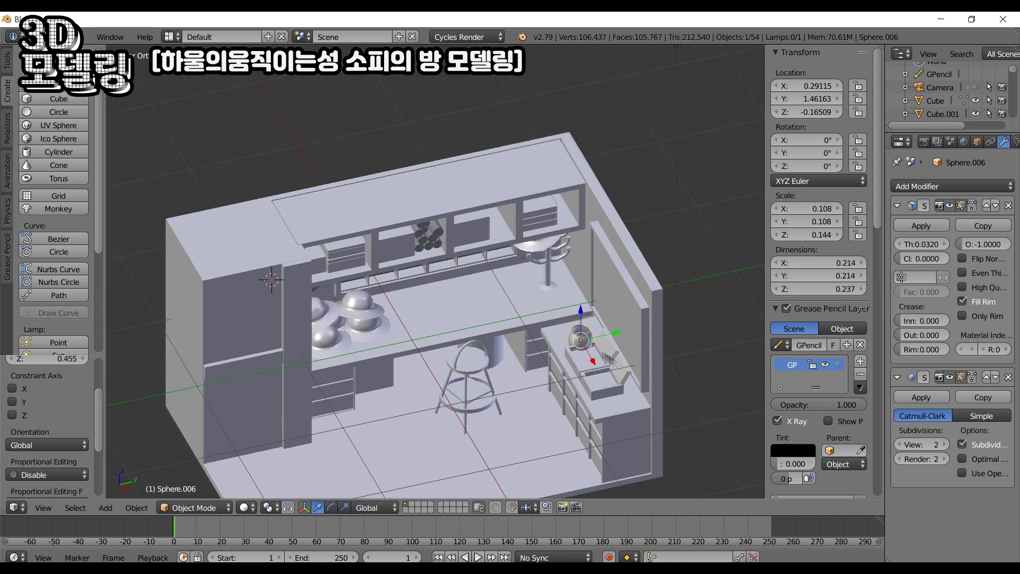
pyautogui.scroll(5, 532, 319)
pyautogui.hotkey('ctrl', 'v')
pyautogui.press('g')
pyautogui.press('x')
pyautogui.click(406, 364)
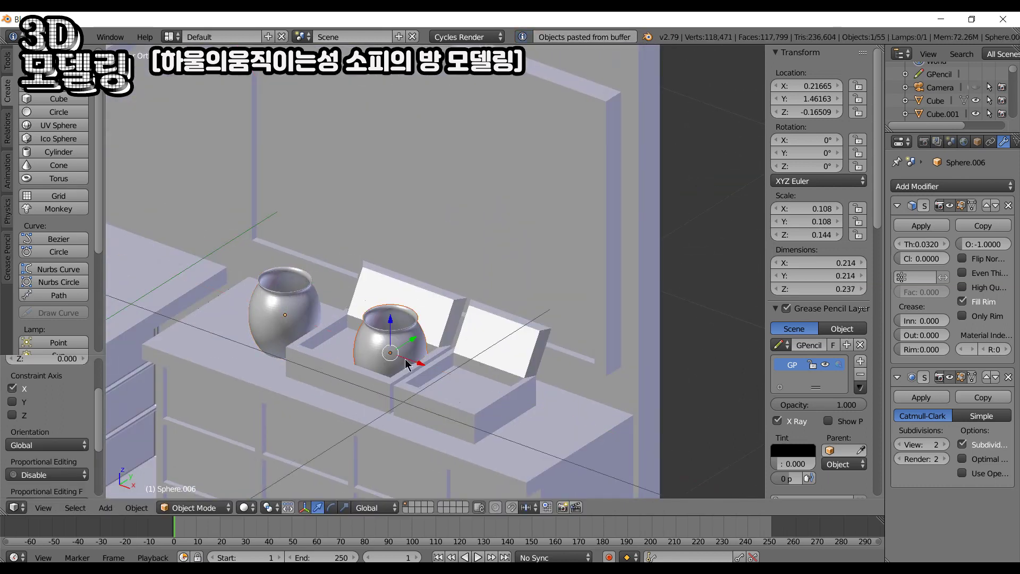
pyautogui.press('g')
pyautogui.press('z')
pyautogui.click(361, 321)
# Stretch the copy into a taller vase and set it beside the big one.
pyautogui.press('s')
pyautogui.press('z')
pyautogui.click(360, 317)
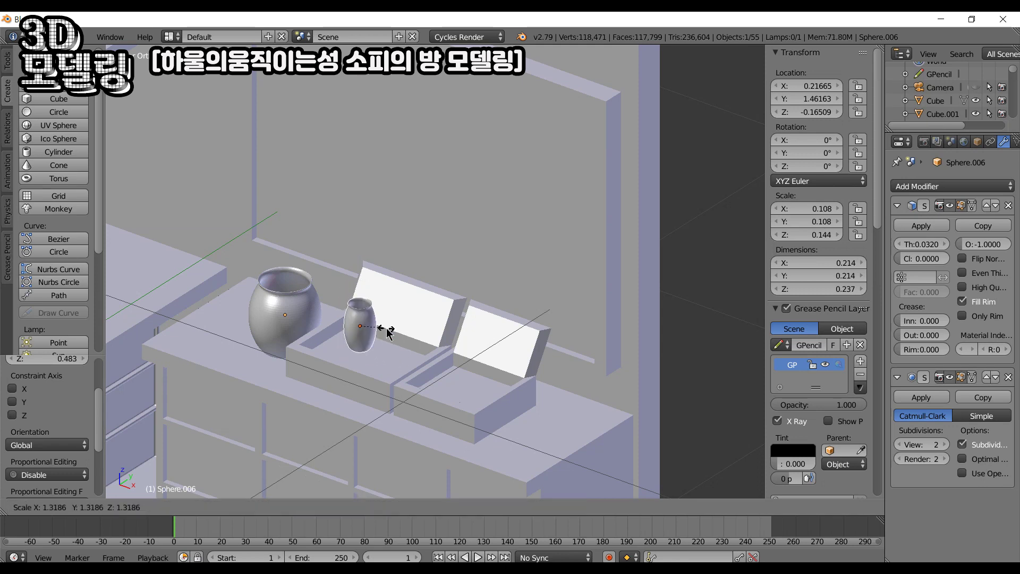
pyautogui.press('g')
pyautogui.press('y')
pyautogui.click(370, 351)
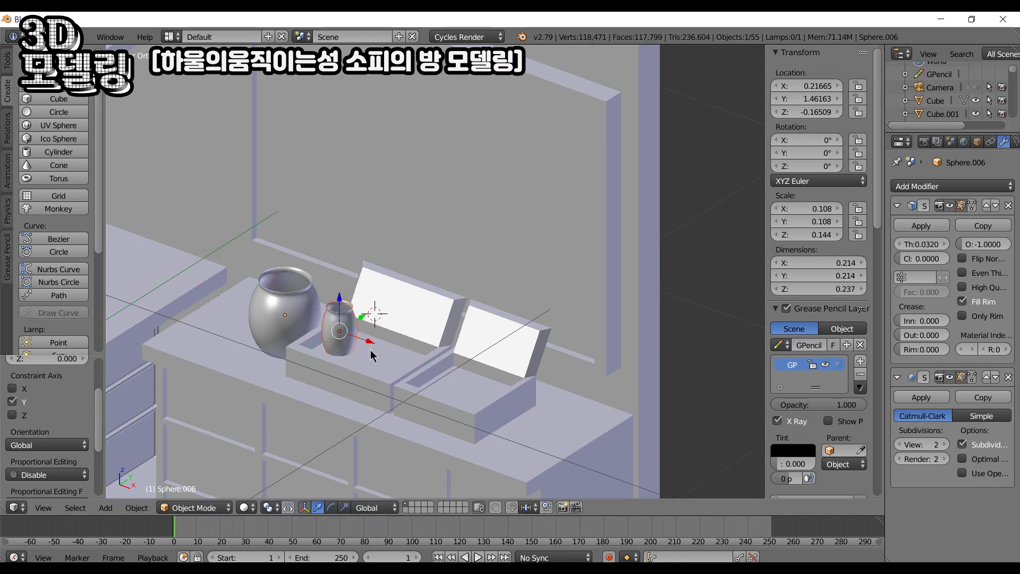
# Add a squatter vase copy beside the tall vase.
pyautogui.hotkey('ctrl', 'c')
pyautogui.hotkey('ctrl', 'v')
pyautogui.press('g')
pyautogui.press('x')
pyautogui.click(388, 354)
pyautogui.press('s')
pyautogui.press('z')
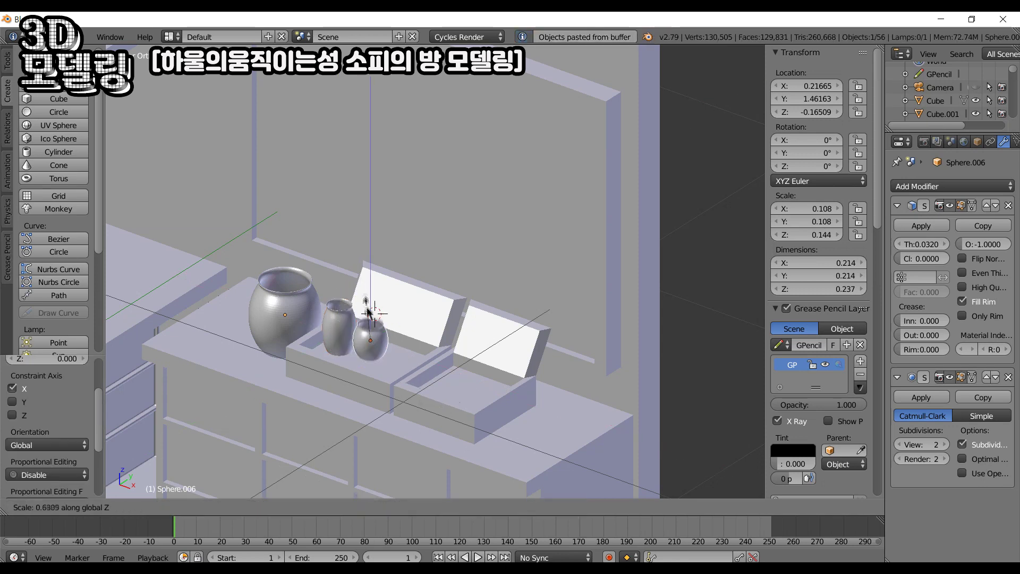
pyautogui.click(367, 310)
# Paste two more vase copies into the second compartment and adjust their height.
pyautogui.hotkey('ctrl', 'c')
pyautogui.hotkey('ctrl', 'v')
pyautogui.press('g')
pyautogui.press('x')
pyautogui.click(467, 383)
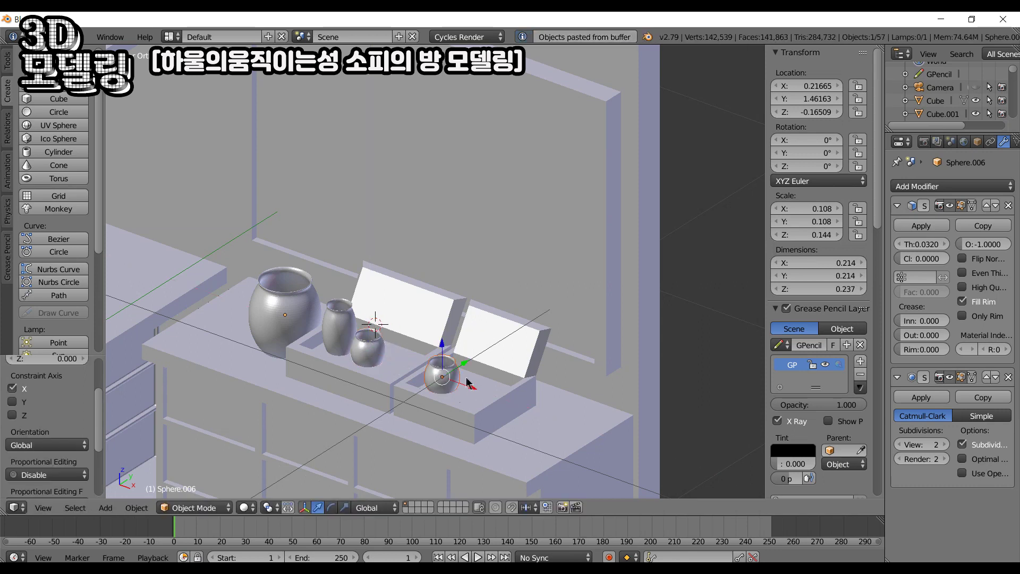
pyautogui.hotkey('ctrl', 'v')
pyautogui.press('g')
pyautogui.press('z')
pyautogui.click(478, 344)
# Paste one more vase along Y into the second compartment and seat it lower.
pyautogui.hotkey('ctrl', 'v')
pyautogui.press('g')
pyautogui.press('y')
pyautogui.click(514, 366)
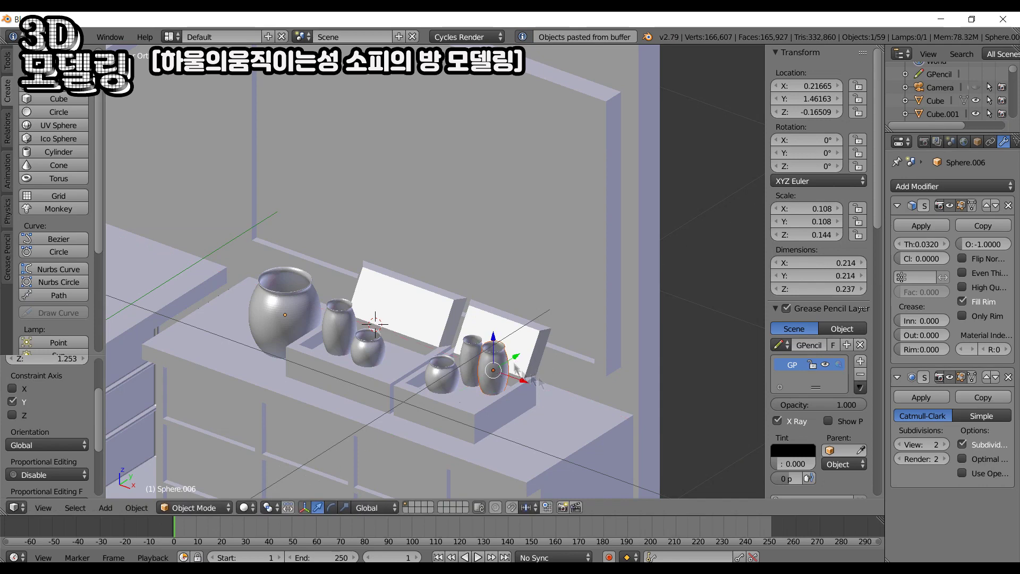
pyautogui.press('g')
pyautogui.press('z')
pyautogui.click(478, 372)
pyautogui.scroll(-3, 473, 380)
# Add a cylinder scaled to 0.07 as a flat disc and move it onto the dresser top.
pyautogui.scroll(2, 473, 380)
pyautogui.hotkey('shift', 'z')
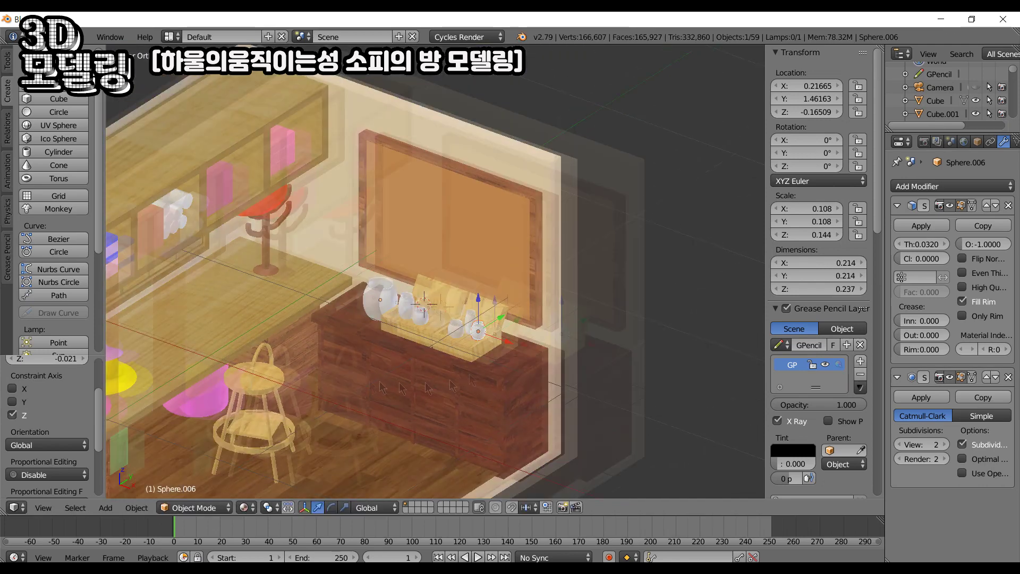
pyautogui.scroll(-4, 471, 380)
pyautogui.scroll(5, 472, 380)
pyautogui.click(59, 152)
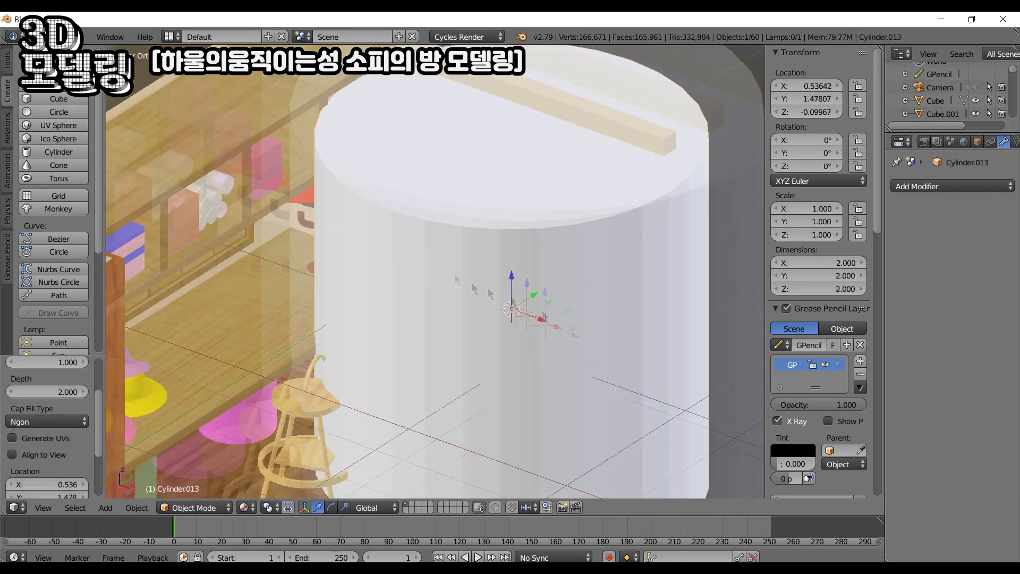
pyautogui.write('s.07')
pyautogui.press('Return')
pyautogui.press('g')
pyautogui.click(452, 319)
pyautogui.press('g')
pyautogui.press('x')
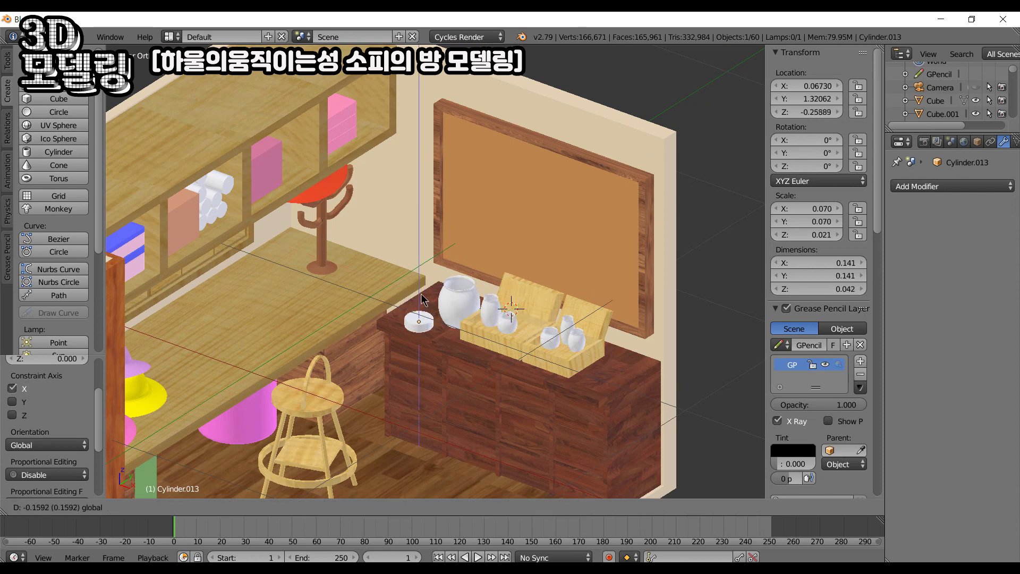
pyautogui.click(424, 301)
# Give the disc a new orange material.
pyautogui.click(1012, 141)
pyautogui.click(951, 186)
pyautogui.click(967, 322)
pyautogui.moveTo(951, 176); pyautogui.dragTo(914, 222)
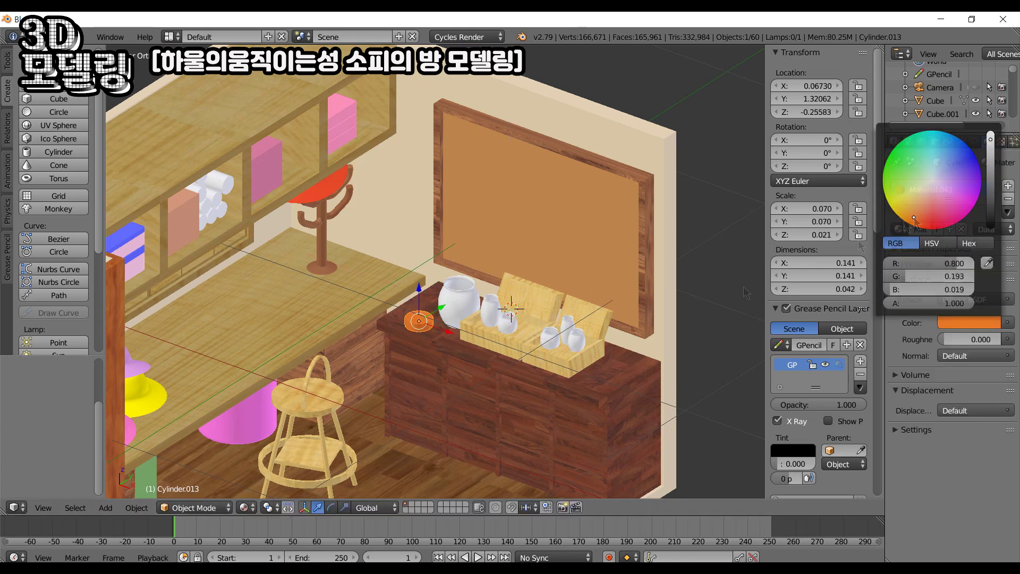
# Duplicate the disc along X beside the first and make the copy green.
pyautogui.hotkey('shift', 'd')
pyautogui.press('x')
pyautogui.click(711, 311)
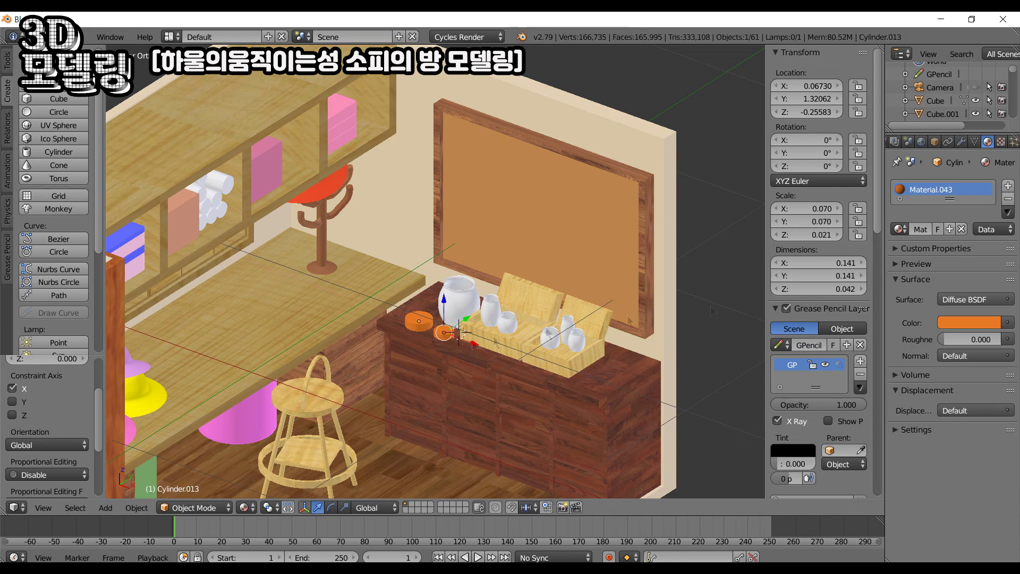
pyautogui.click(967, 323)
pyautogui.moveTo(967, 323); pyautogui.dragTo(967, 324)
pyautogui.click(967, 323)
pyautogui.click(912, 136)
# Add a new cube to the scene.
pyautogui.scroll(-5, 425, 265)
pyautogui.scroll(6, 425, 266)
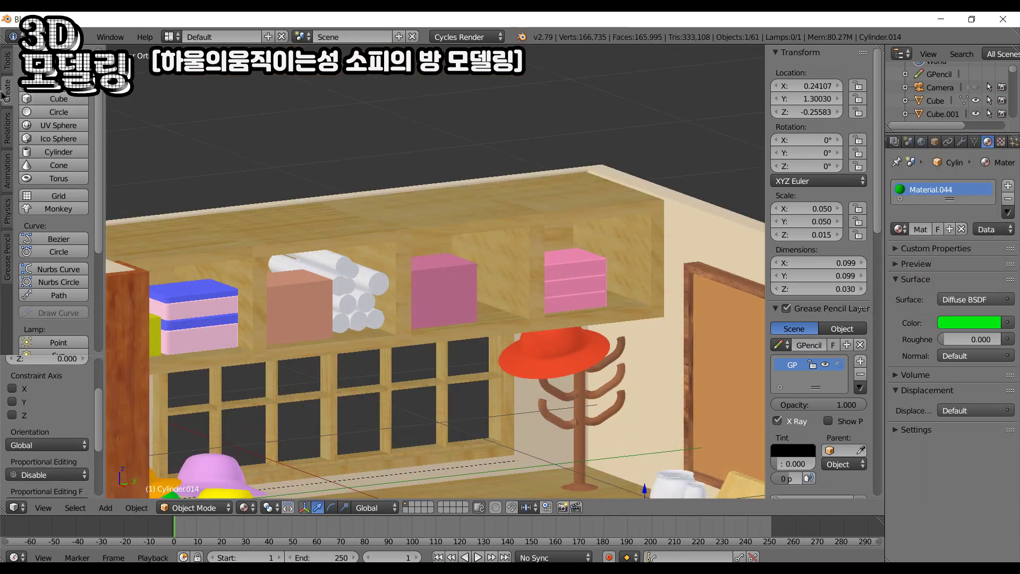
pyautogui.scroll(-5, 372, 319)
pyautogui.click(59, 99)
# Shrink the cube to about a quarter size and flatten it into a thin slab along X.
pyautogui.press('s')
pyautogui.click(462, 369)
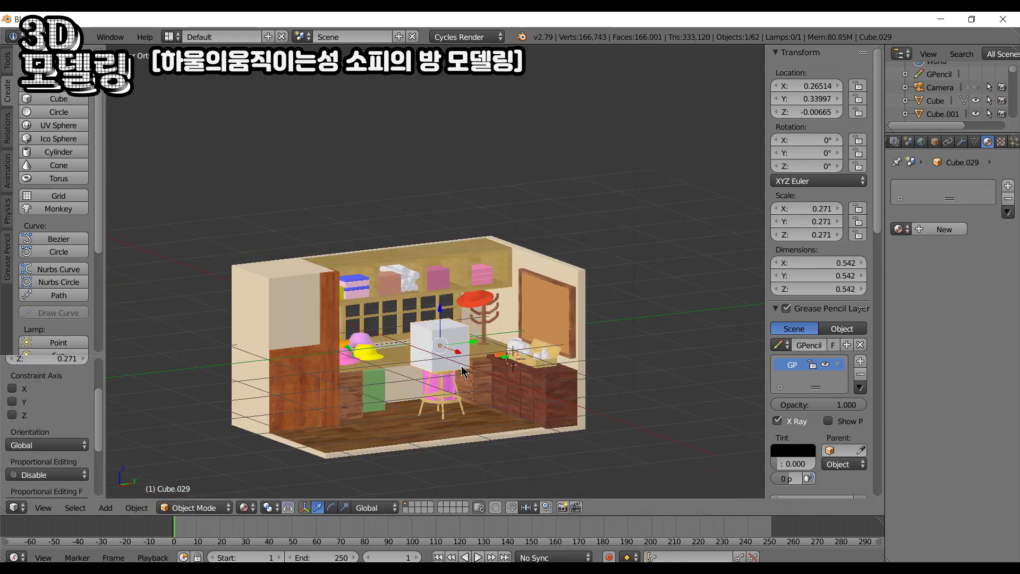
pyautogui.scroll(5, 462, 369)
pyautogui.press('g')
pyautogui.press('x')
pyautogui.click(340, 319)
pyautogui.press('s')
pyautogui.press('x')
# Place the slab behind the window and raise it vertically from the front view.
pyautogui.press('g')
pyautogui.press('Escape')
pyautogui.press('g')
pyautogui.click(246, 260)
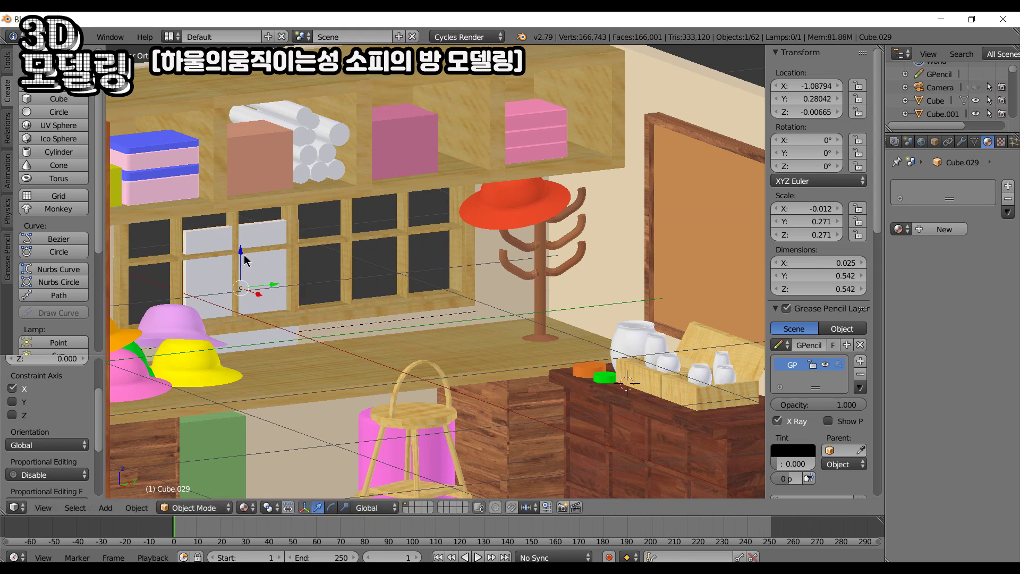
pyautogui.press('KP_1')
pyautogui.press('g')
pyautogui.press('z')
pyautogui.click(607, 269)
pyautogui.scroll(3, 607, 268)
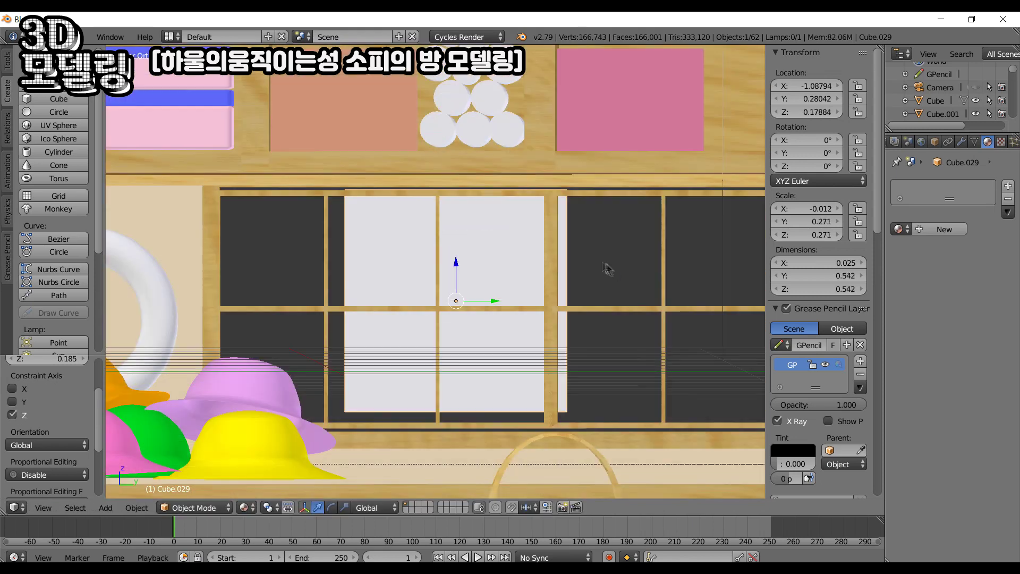
pyautogui.keyDown('shift'); pyautogui.moveTo(607, 269); pyautogui.dragTo(580, 268, button='middle'); pyautogui.keyUp('shift')
# Undo a stray vertical scale and position the glass pane against the window in camera view.
pyautogui.keyDown('shift'); pyautogui.rightClick(331, 194); pyautogui.keyUp('shift')
pyautogui.press('s')
pyautogui.press('z')
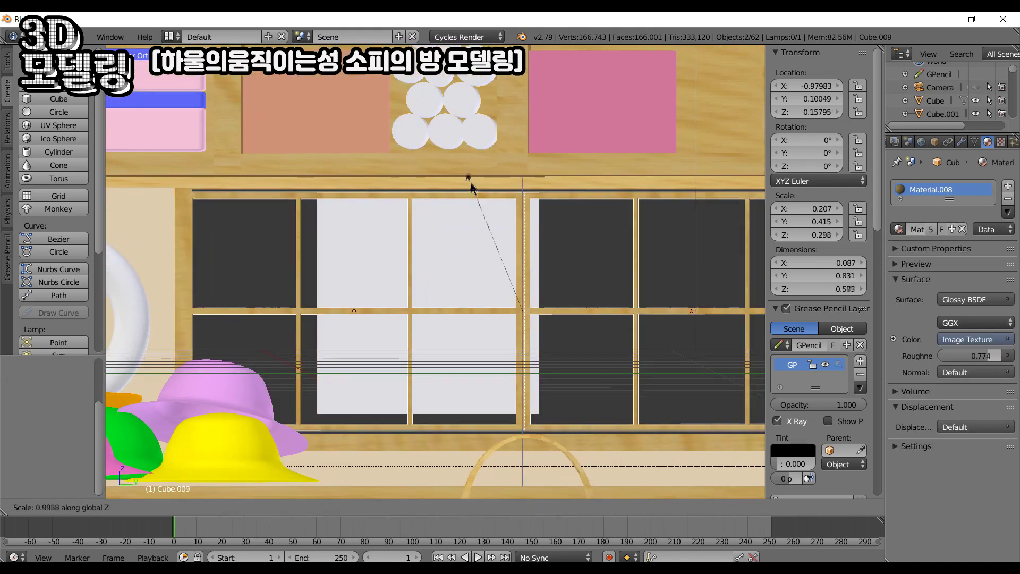
pyautogui.press('Escape')
pyautogui.hotkey('ctrl', 'z')
pyautogui.press('KP_0')
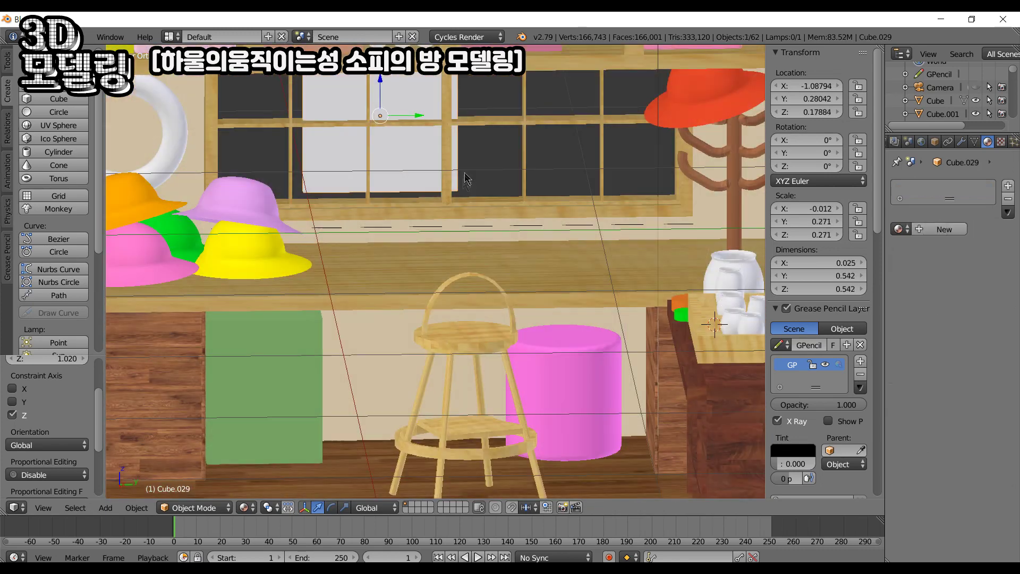
pyautogui.press('g')
pyautogui.click(375, 153)
pyautogui.moveTo(376, 152)
pyautogui.keyDown('shift'); pyautogui.mouseDown(button='middle')
pyautogui.moveTo(412, 230)
pyautogui.moveTo(478, 257)
pyautogui.mouseUp(button='middle'); pyautogui.keyUp('shift')
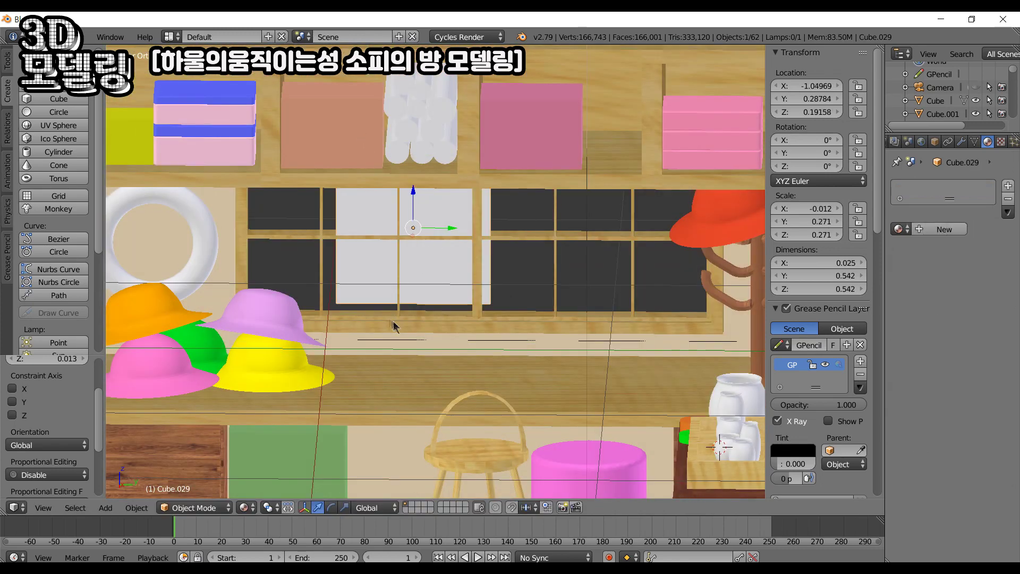
pyautogui.hotkey('ctrl', 'z')
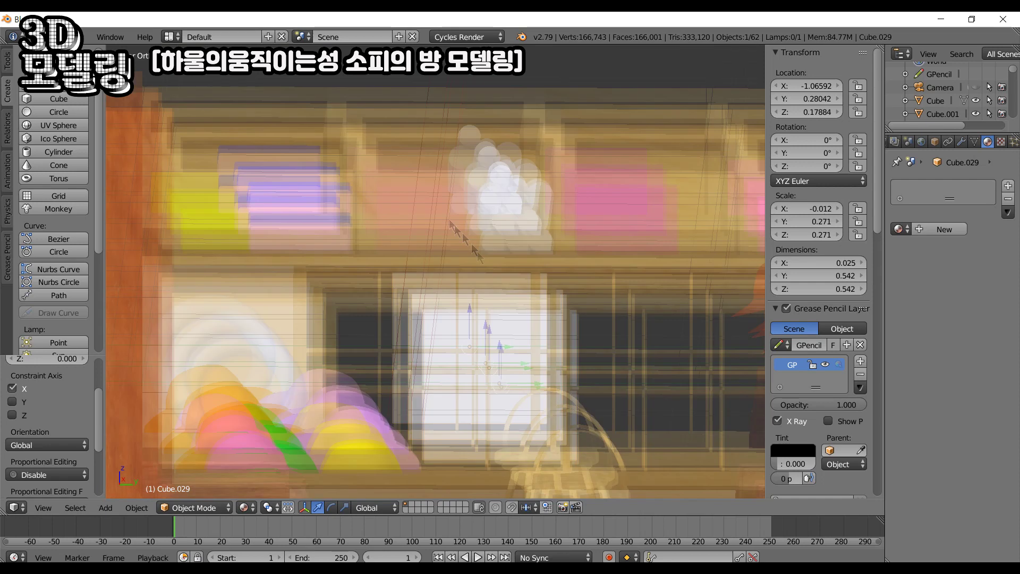
# Stretch the pane to width 1.630 along Y and slightly taller along Z.
pyautogui.press('s')
pyautogui.press('y')
pyautogui.click(669, 360)
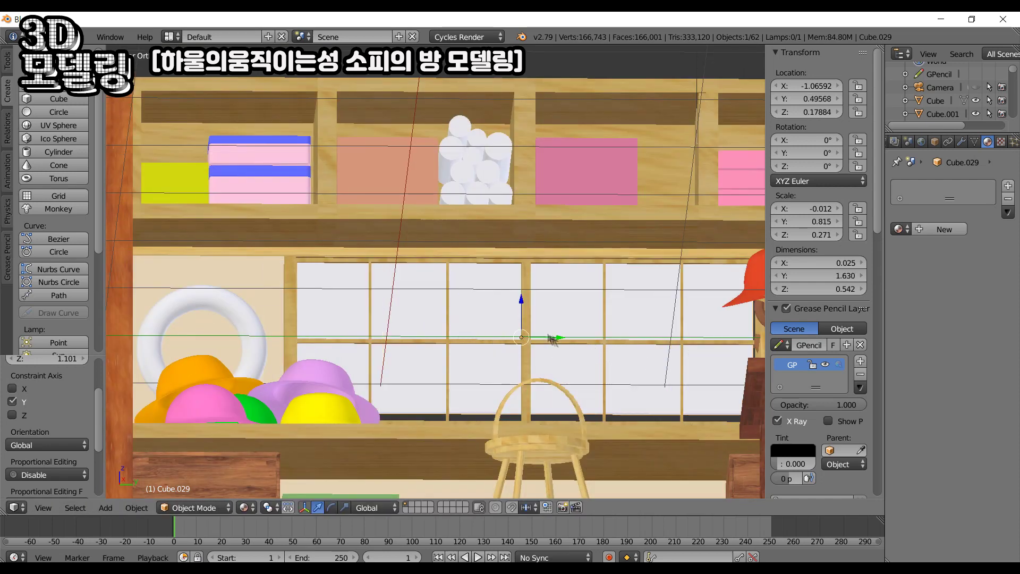
pyautogui.scroll(-5, 553, 339)
pyautogui.moveTo(553, 339); pyautogui.dragTo(482, 221, button='middle')
pyautogui.press('s')
pyautogui.press('z')
pyautogui.click(496, 266)
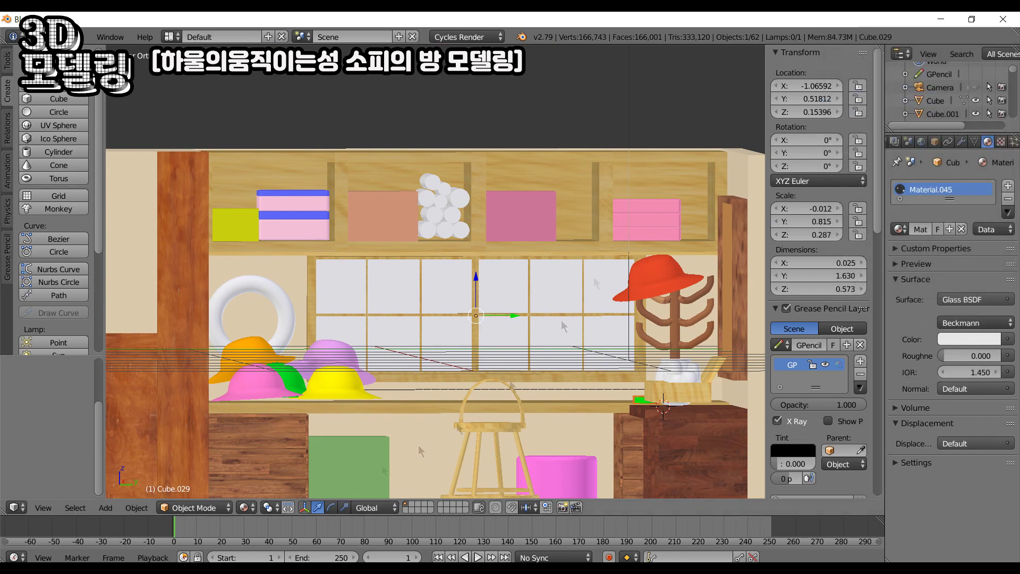
# Preview the glass pane in rendered shading.
pyautogui.hotkey('shift', 'z')
pyautogui.hotkey('ctrl', 'z')
pyautogui.click(246, 507)
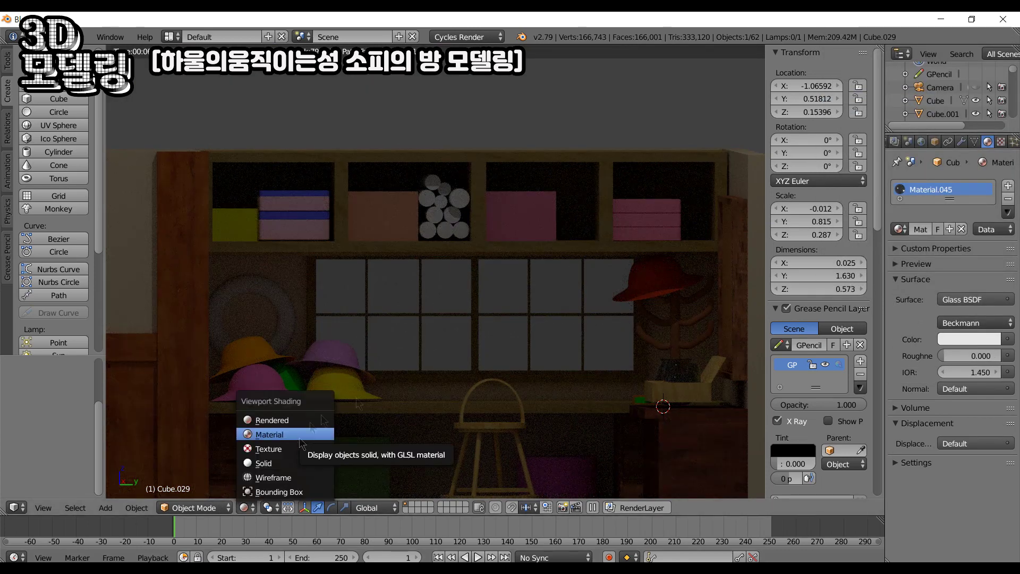
# Add a point lamp and raise it vertically above the desk.
pyautogui.click(301, 439)
pyautogui.moveTo(372, 319); pyautogui.dragTo(497, 301, button='middle')
pyautogui.scroll(-4, 53, 212)
pyautogui.click(58, 257)
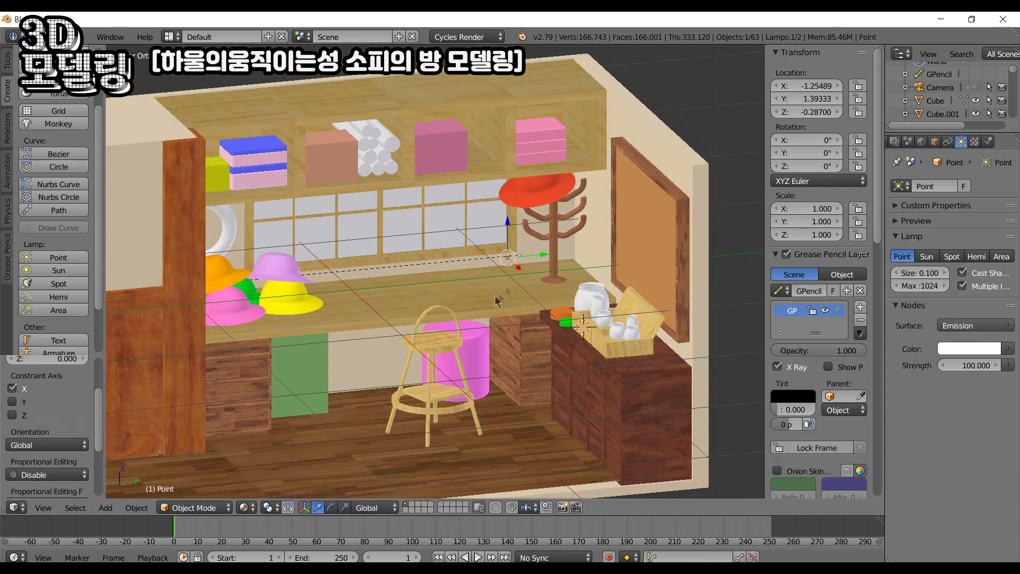
pyautogui.press('g')
pyautogui.press('z')
pyautogui.click(485, 257)
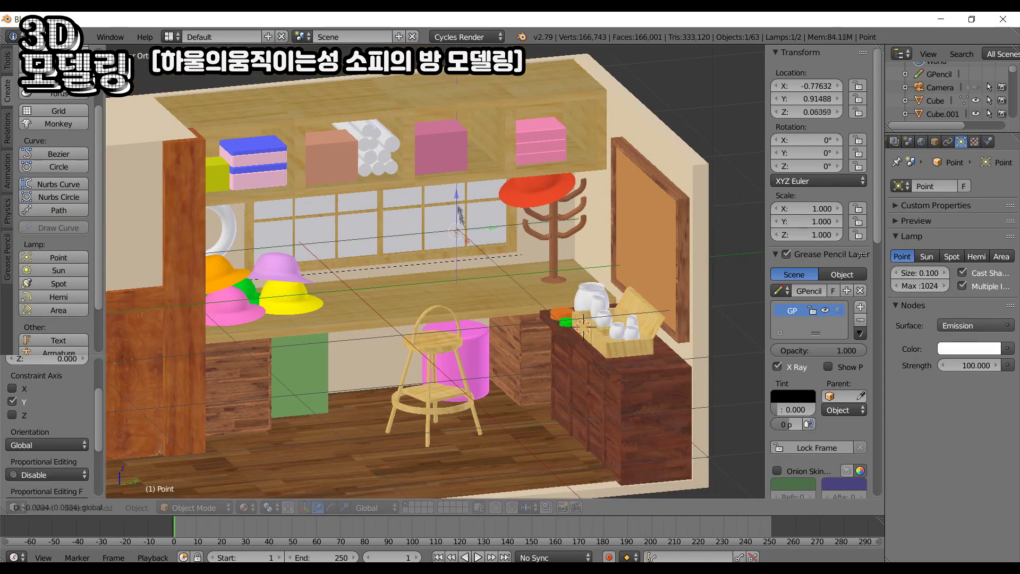
# Set the point lamp's colour to yellow.
pyautogui.click(969, 349)
pyautogui.click(917, 229)
pyautogui.click(899, 238)
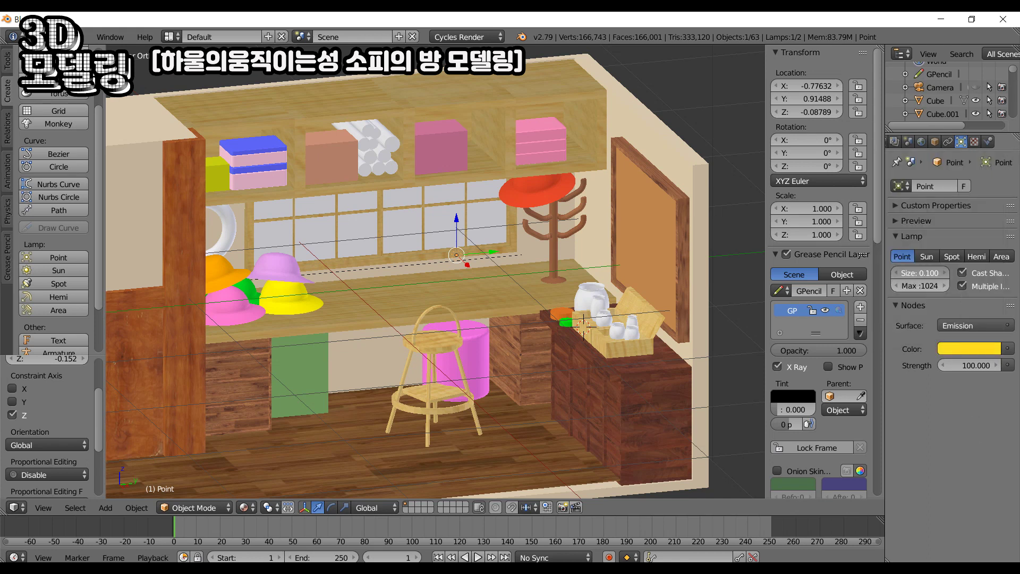
# Duplicate the lamp along Y and compare rendered and material preview shading.
pyautogui.hotkey('shift', 'd')
pyautogui.press('y')
pyautogui.click(412, 272)
pyautogui.click(194, 507)
pyautogui.click(244, 507)
pyautogui.click(277, 420)
pyautogui.click(967, 348)
pyautogui.click(244, 508)
pyautogui.click(276, 432)
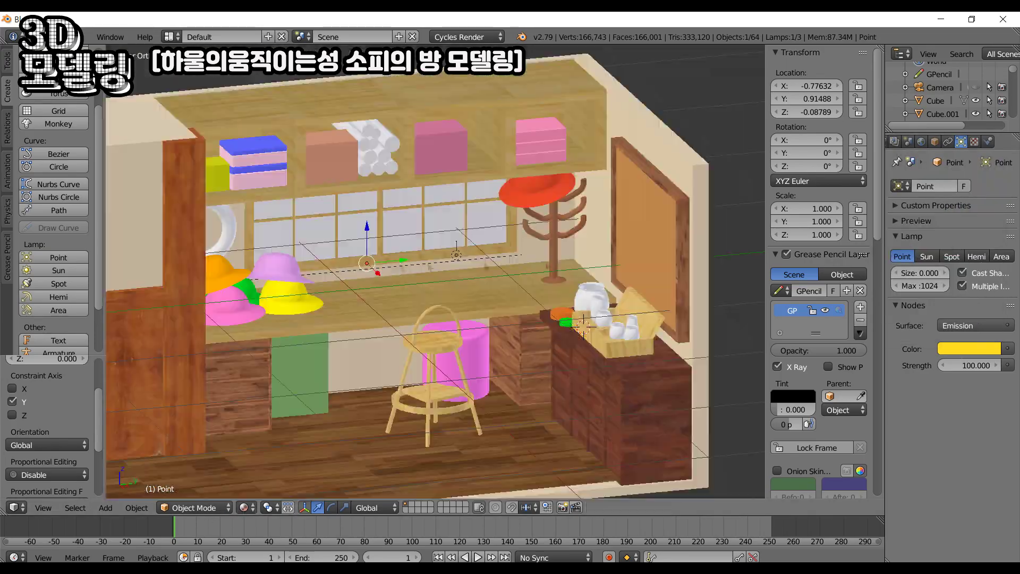
# Remove the extra lamp and give the remaining lamp a warm orange colour.
pyautogui.click(967, 348)
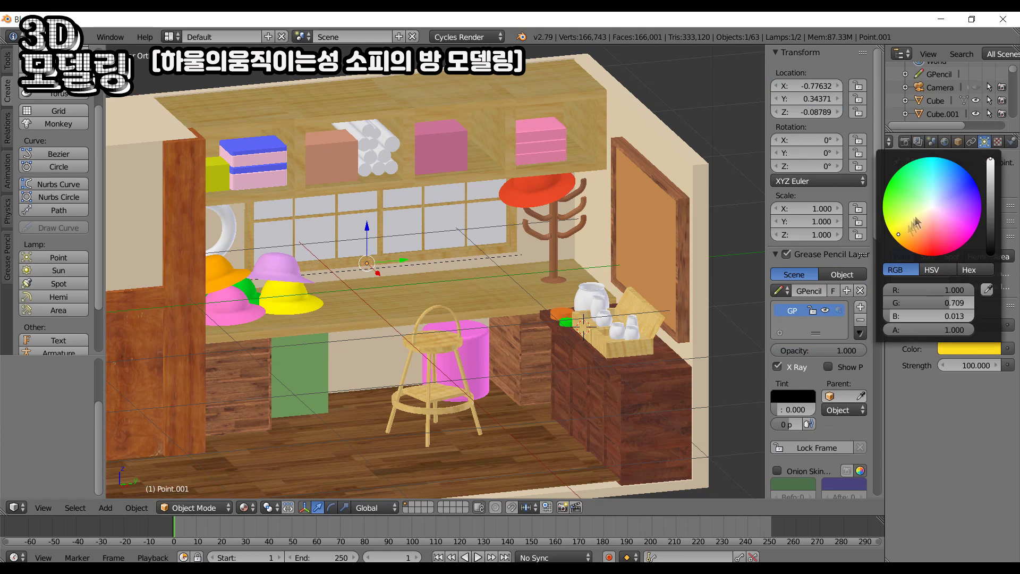
pyautogui.hotkey('ctrl', 'z')
pyautogui.click(969, 439)
pyautogui.click(904, 307)
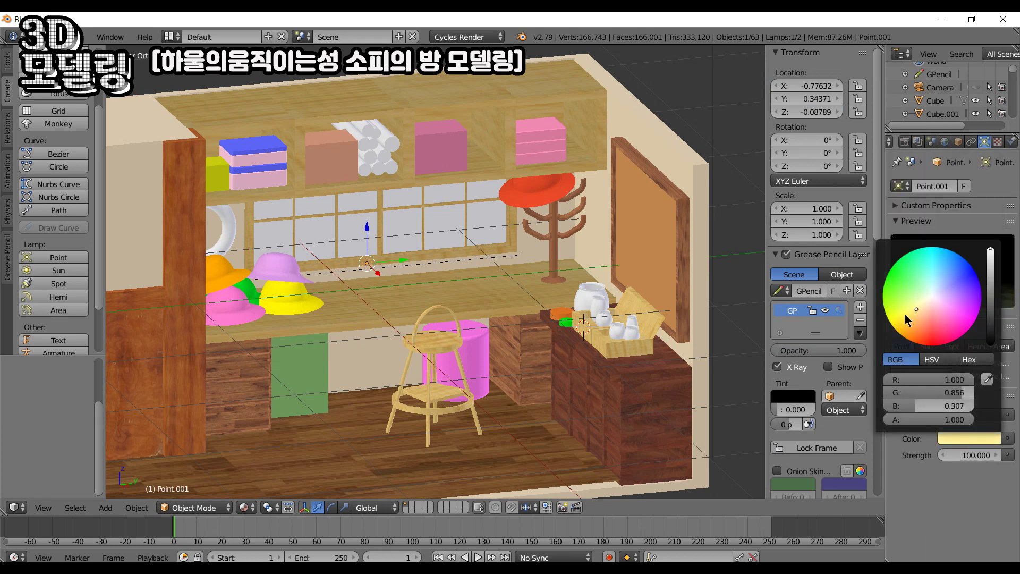
pyautogui.click(910, 325)
# Slide the lamp toward the desk's middle and preview the warm lighting rendered.
pyautogui.moveTo(402, 261); pyautogui.dragTo(414, 260)
pyautogui.click(244, 507)
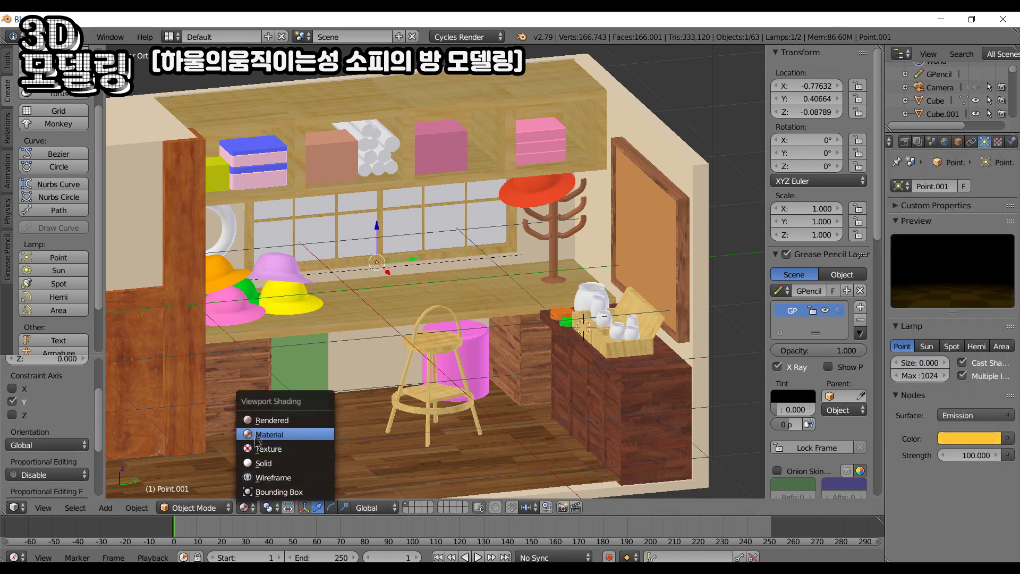
pyautogui.click(258, 415)
pyautogui.scroll(-4, 376, 341)
pyautogui.moveTo(376, 340); pyautogui.dragTo(294, 468, button='middle')
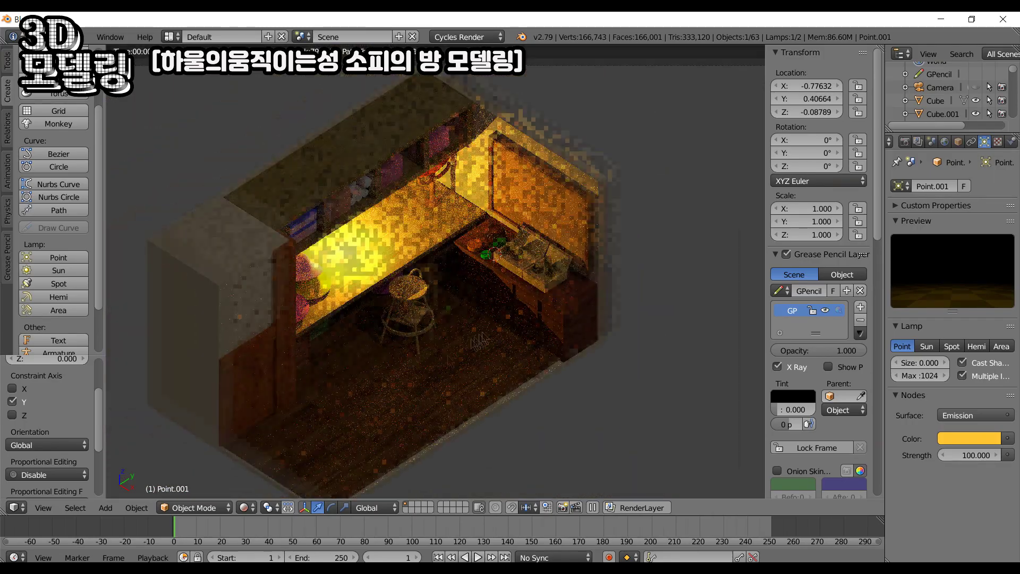
pyautogui.click(244, 507)
pyautogui.click(276, 434)
# Add a plane, lower it beneath the room and enlarge it to 8.504.
pyautogui.scroll(4, 53, 159)
pyautogui.click(58, 85)
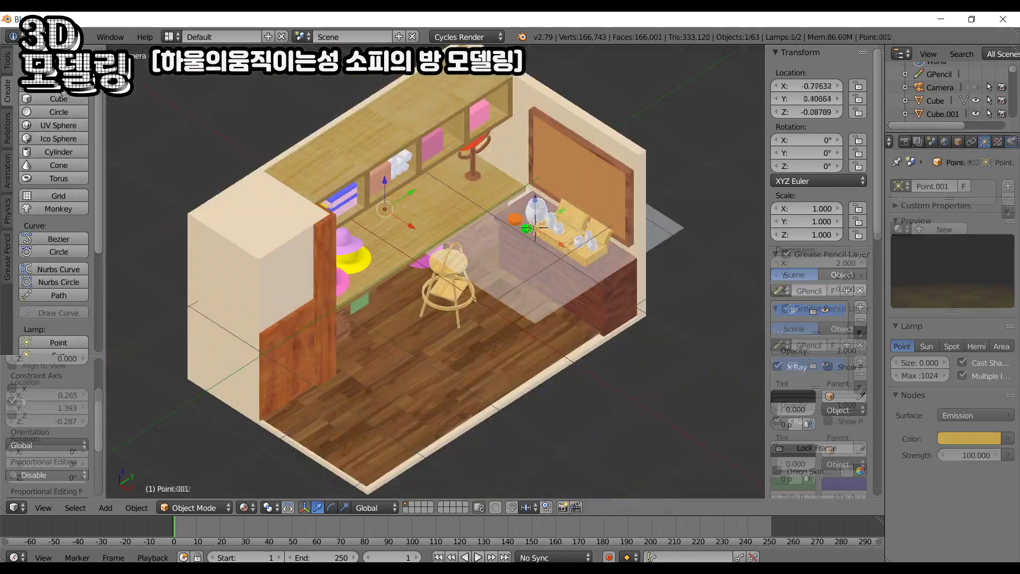
pyautogui.press('g')
pyautogui.press('z')
pyautogui.press('s')
pyautogui.click(689, 249)
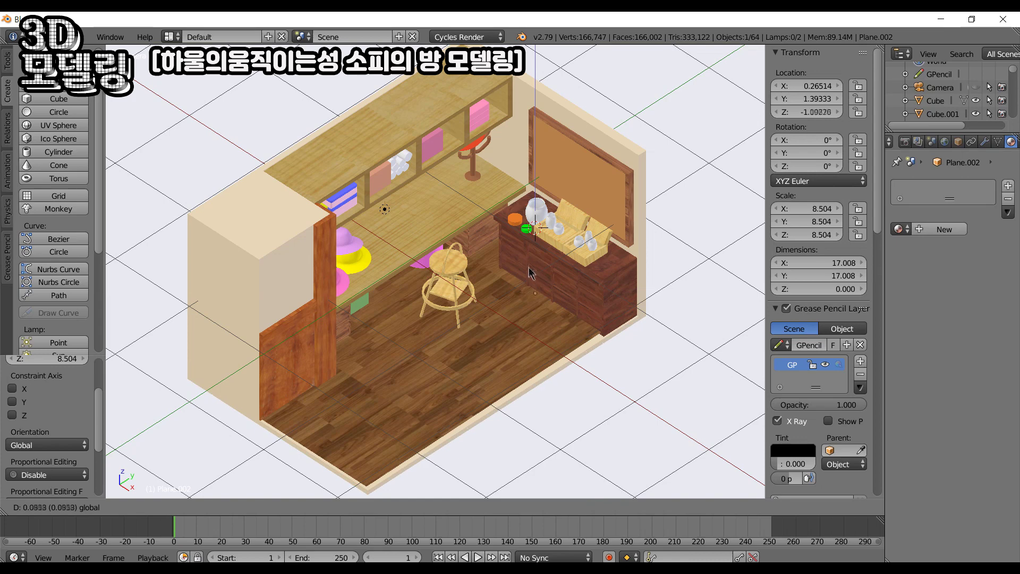
# Give the ground plane a new near-black material.
pyautogui.click(944, 229)
pyautogui.click(972, 322)
pyautogui.moveTo(995, 159); pyautogui.dragTo(995, 249)
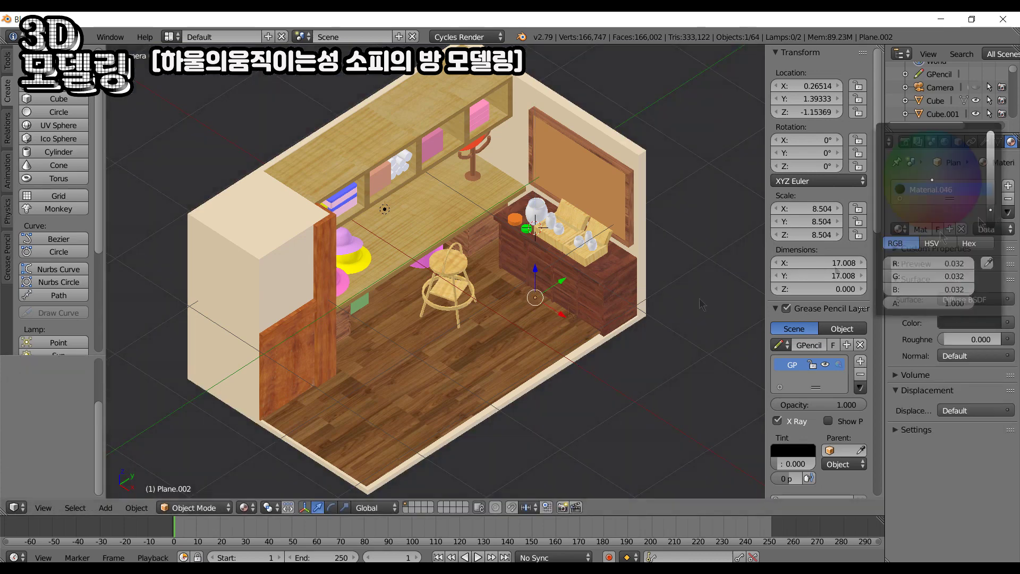
pyautogui.scroll(-1, 59, 319)
# Add a sun lamp, preview it rendered, then look through the scene camera.
pyautogui.click(58, 334)
pyautogui.click(244, 508)
pyautogui.click(273, 421)
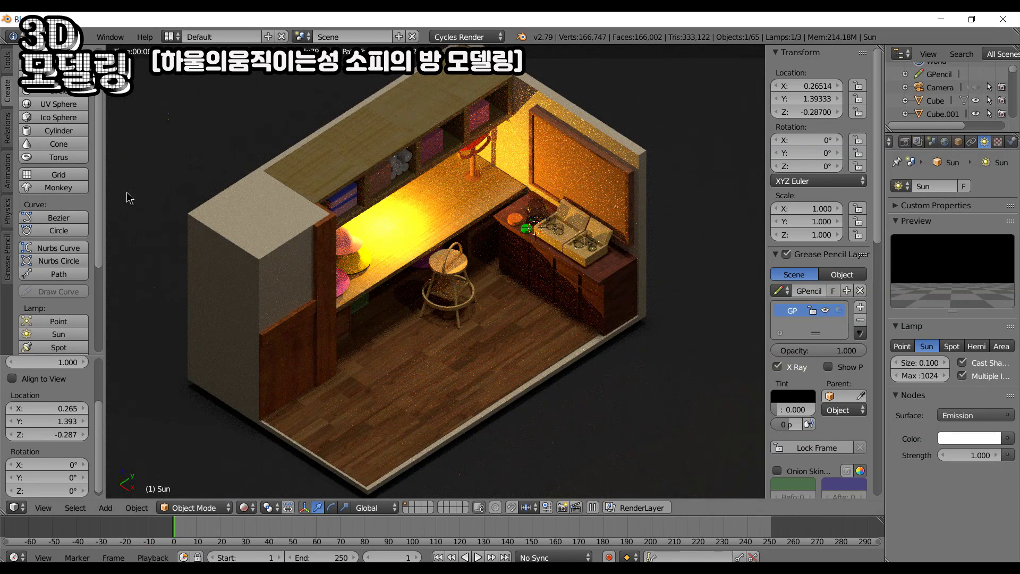
pyautogui.click(64, 334)
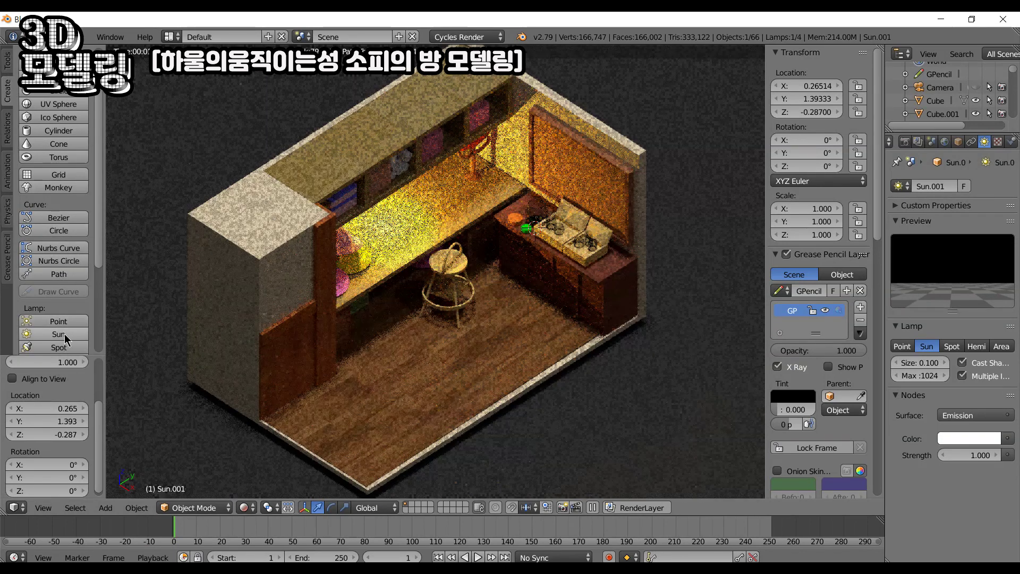
pyautogui.hotkey('ctrl', 'z')
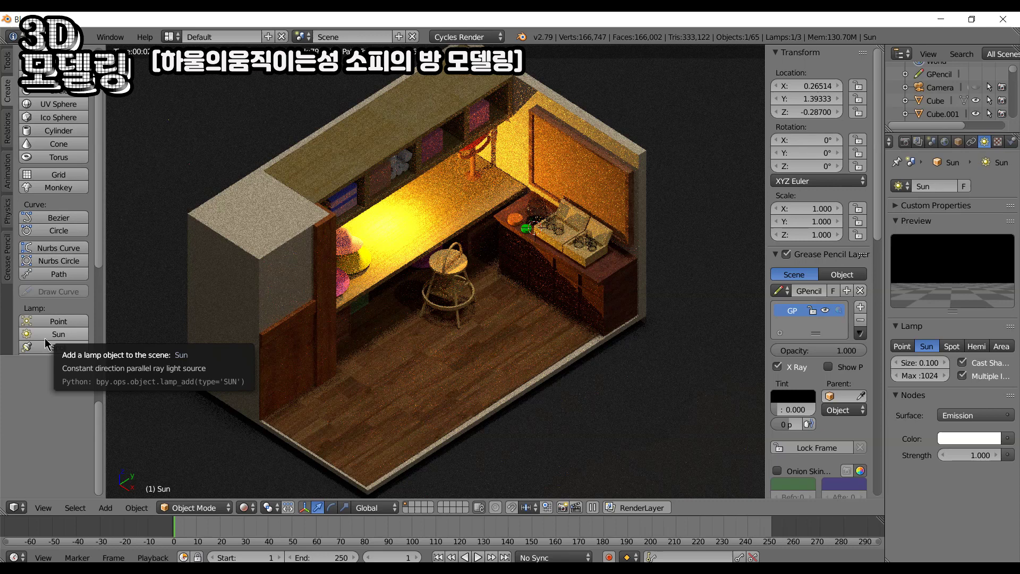
pyautogui.press('KP_0')
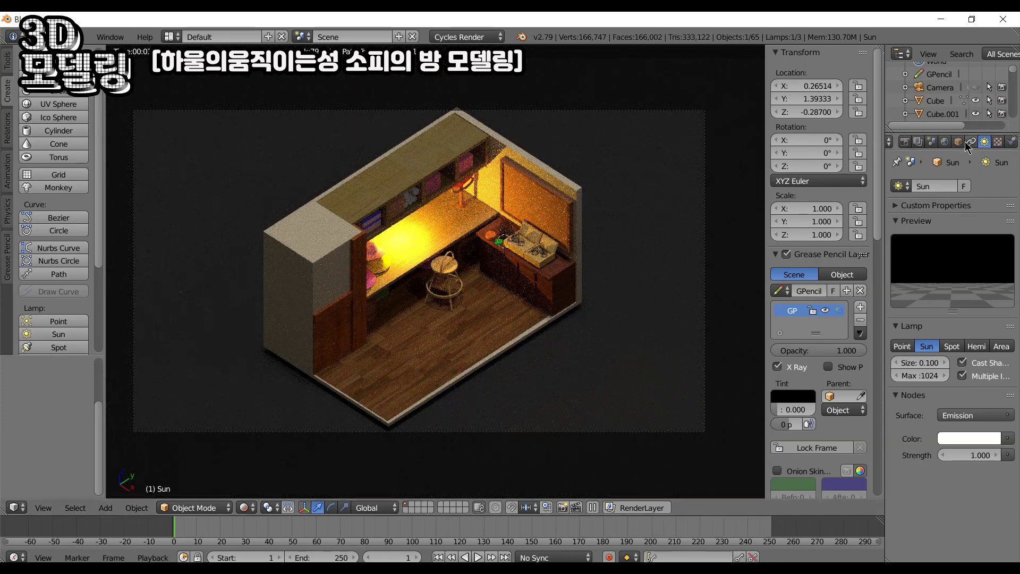
# Select the camera, make it orthographic and set orthographic scale to 8.114.
pyautogui.click(925, 142)
pyautogui.click(705, 205)
pyautogui.scroll(3, 914, 94)
pyautogui.scroll(-2, 915, 94)
pyautogui.click(940, 105)
pyautogui.click(1003, 142)
pyautogui.click(946, 226)
pyautogui.moveTo(946, 241); pyautogui.dragTo(919, 241)
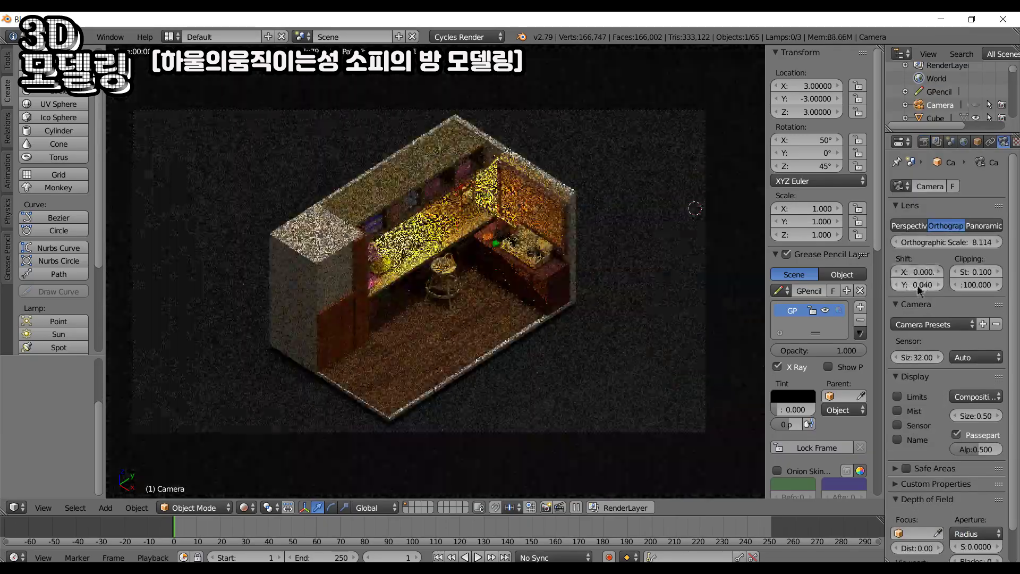
# Set the camera's vertical shift, typing 0.06 then nudging it to 0.050.
pyautogui.moveTo(919, 288); pyautogui.dragTo(930, 289)
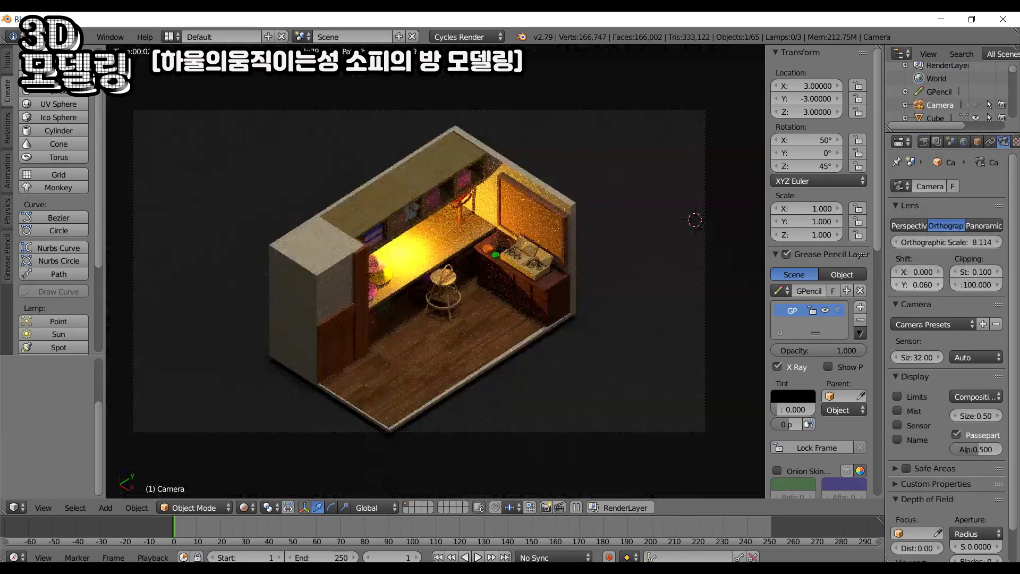
pyautogui.moveTo(930, 288); pyautogui.dragTo(923, 284)
pyautogui.click(923, 284)
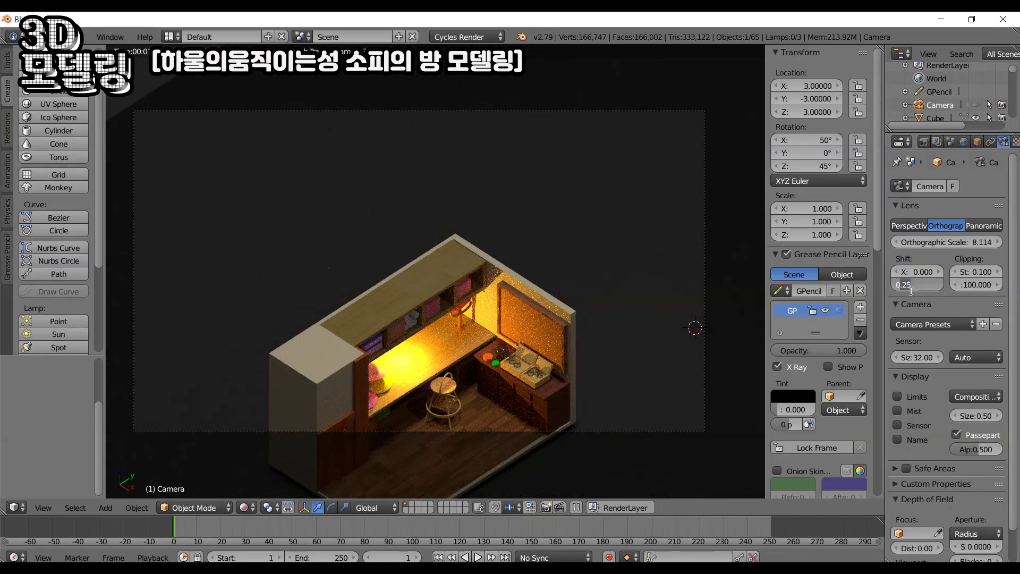
pyautogui.write('0.06')
pyautogui.press('Return')
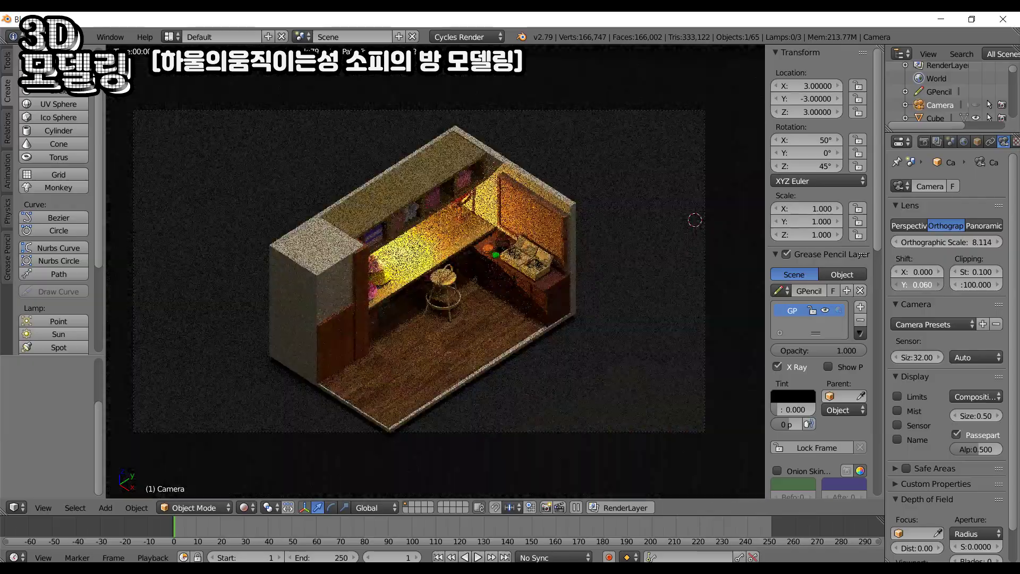
pyautogui.moveTo(916, 284); pyautogui.dragTo(910, 284)
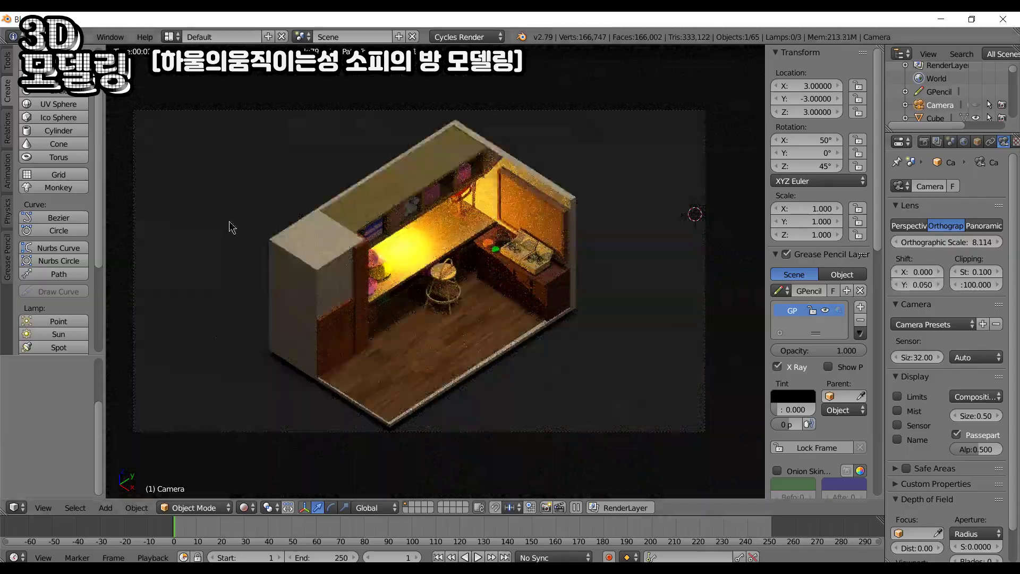